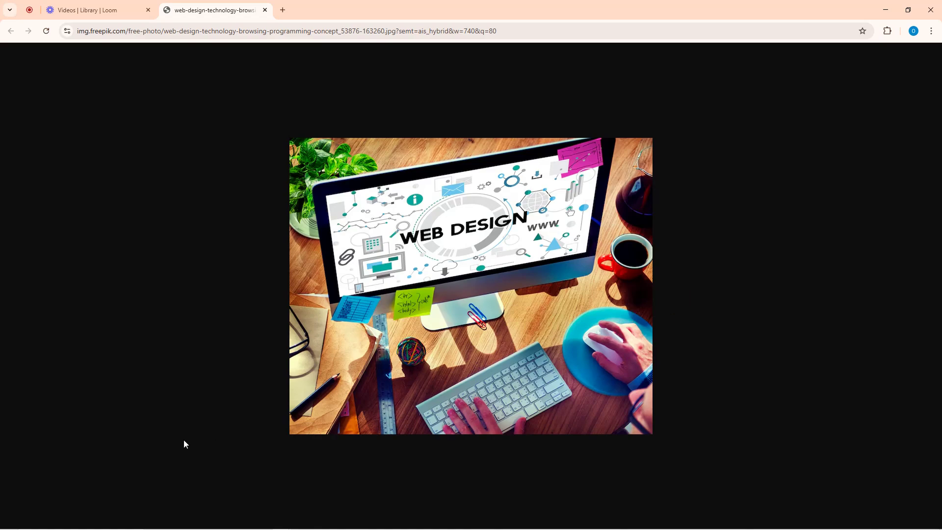
- Open a new Chrome tab beside the Loom library and web design stock photo tabs
mouse_move(372, 520)
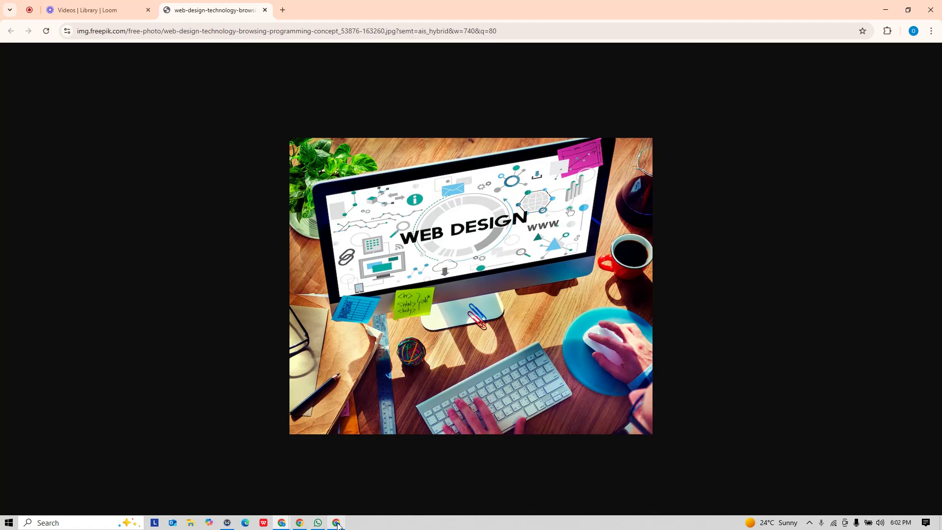
mouse_move(337, 524)
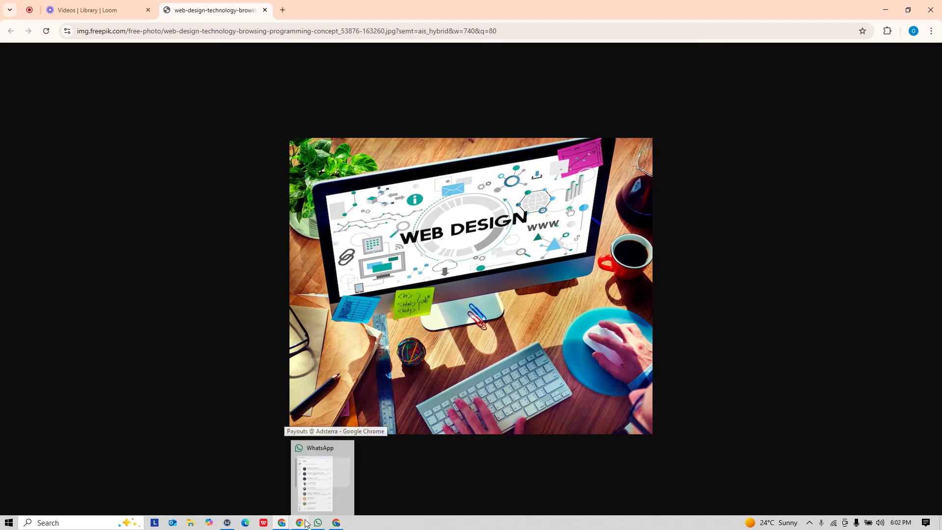
mouse_move(300, 524)
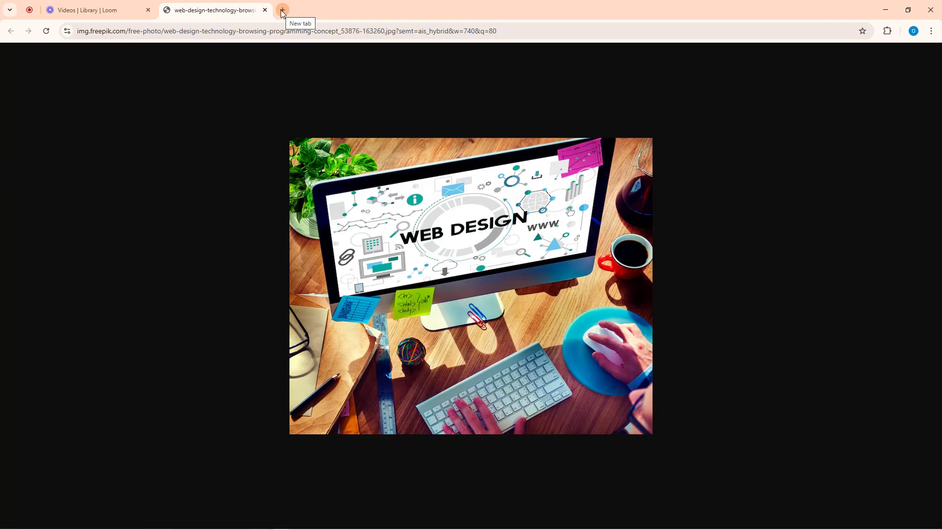
left_click(282, 10)
left_click(296, 31)
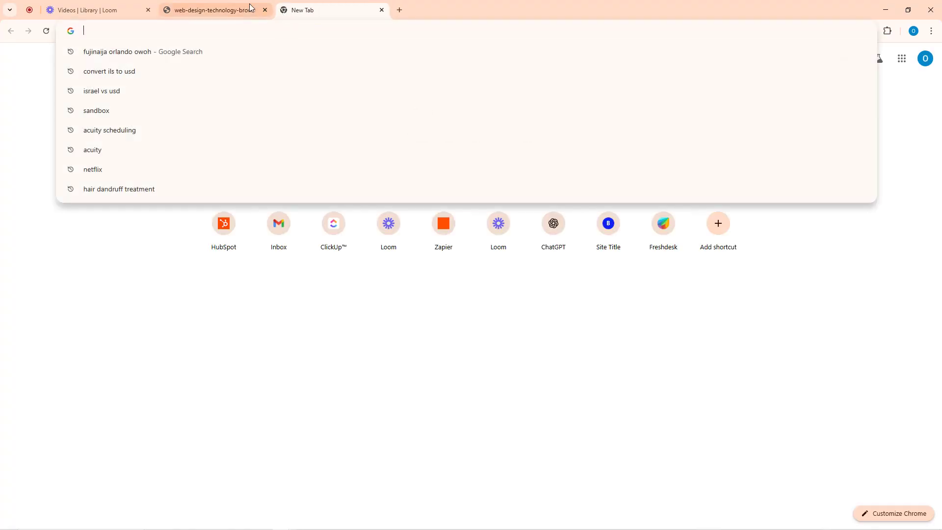
left_click(309, 8)
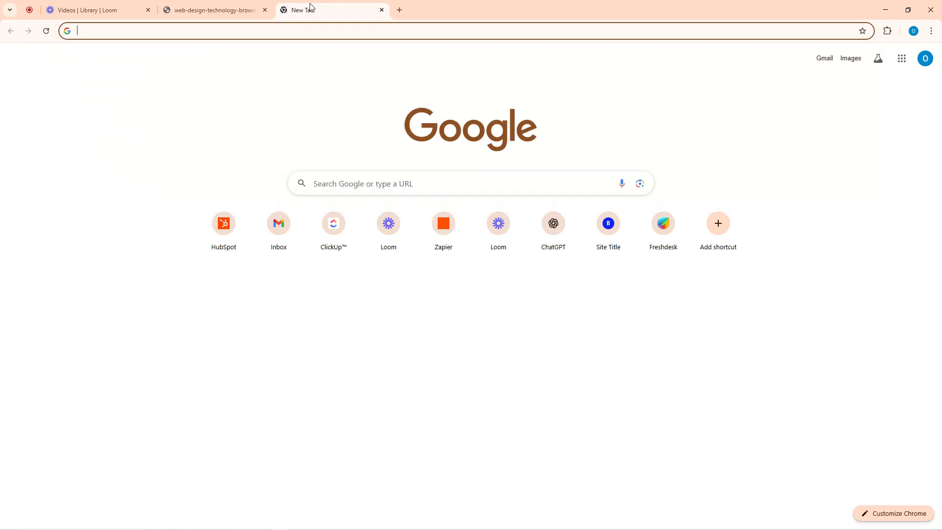
left_click(302, 28)
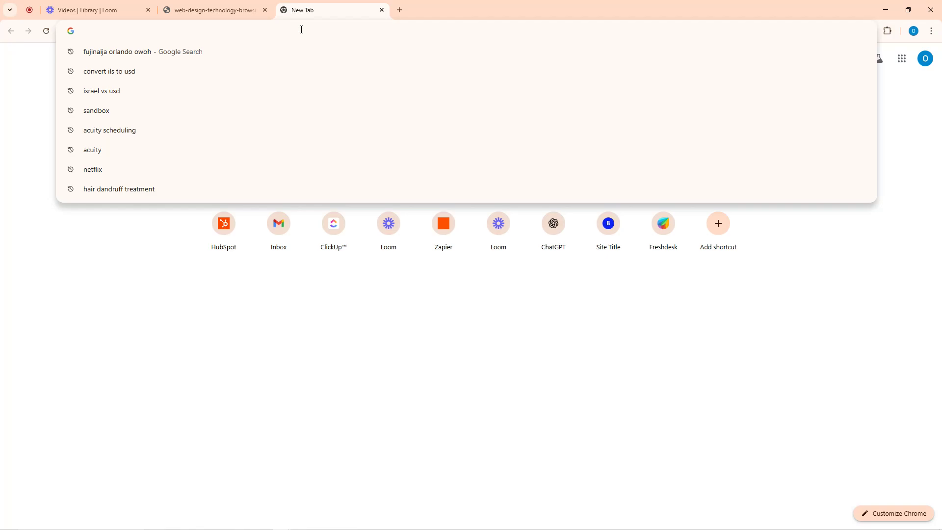
- Search Google for 'infinityfree' and open the InfinityFree 'Free Website Hosting' homepage in a new tab
type("infinit")
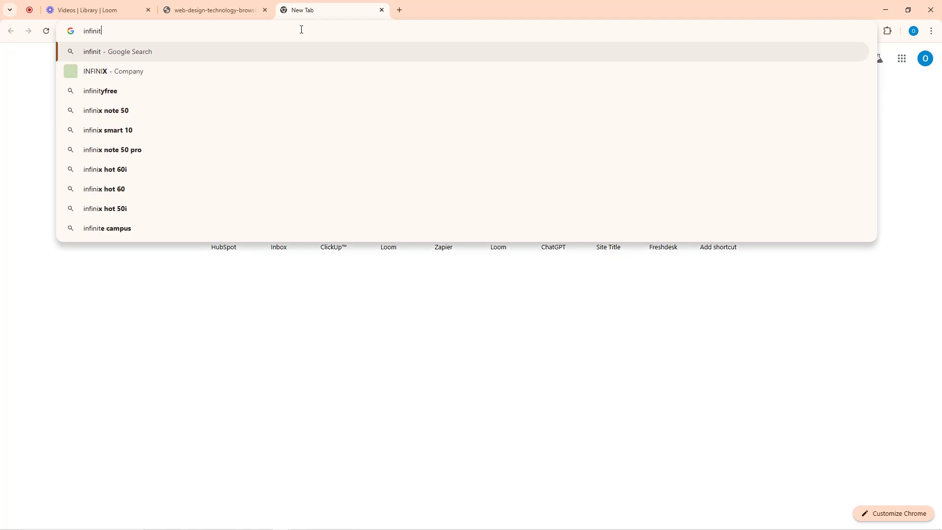
type("yfree")
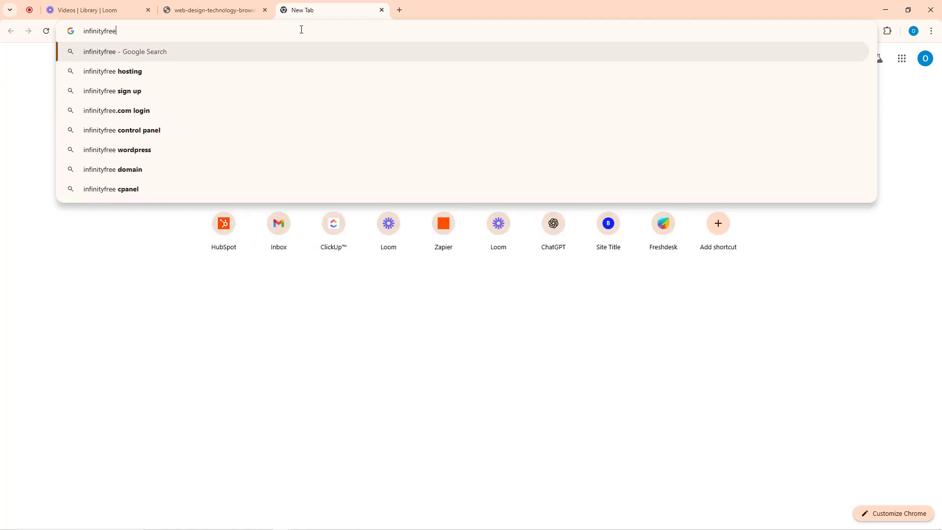
key("Return")
right_click(222, 148)
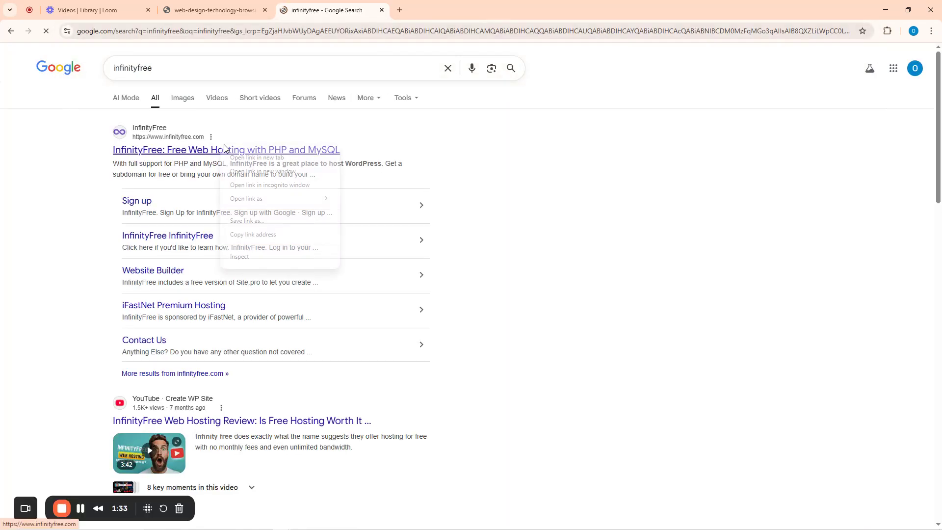
left_click(277, 157)
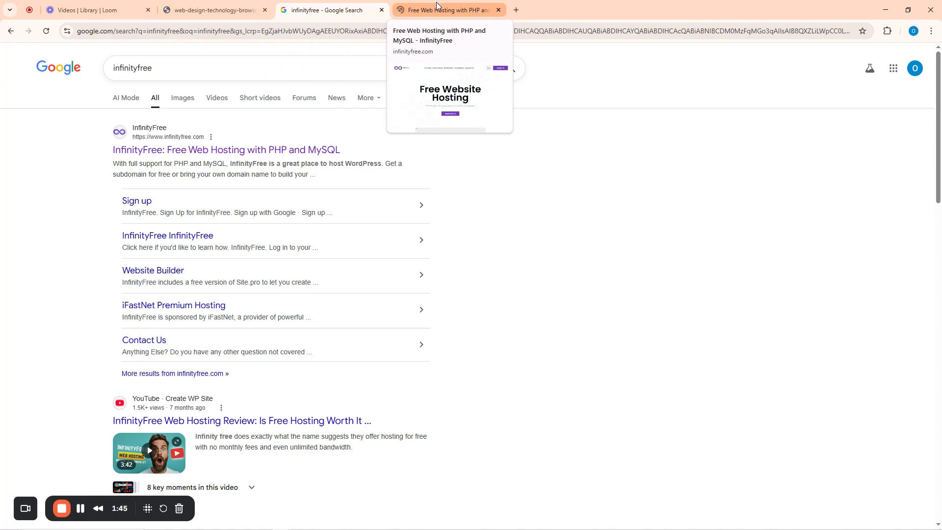
left_click(436, 5)
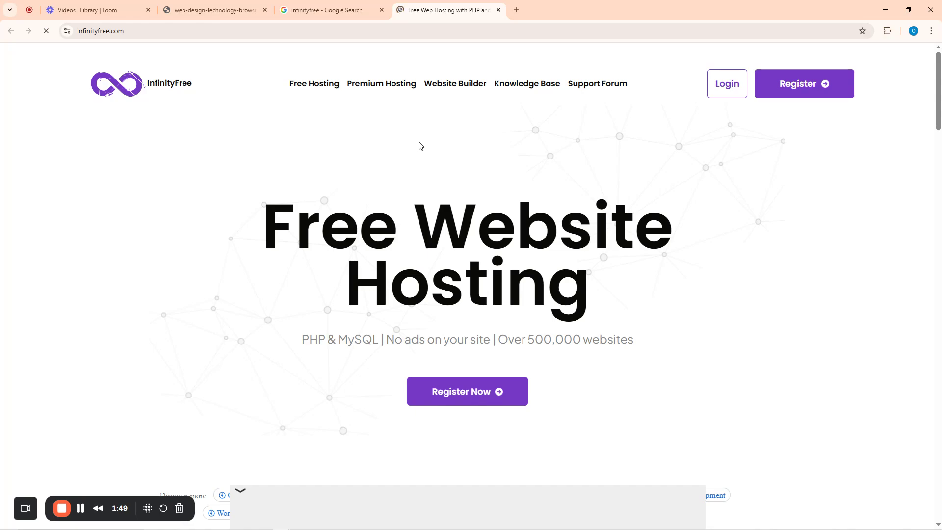
right_click(317, 86)
left_click(363, 103)
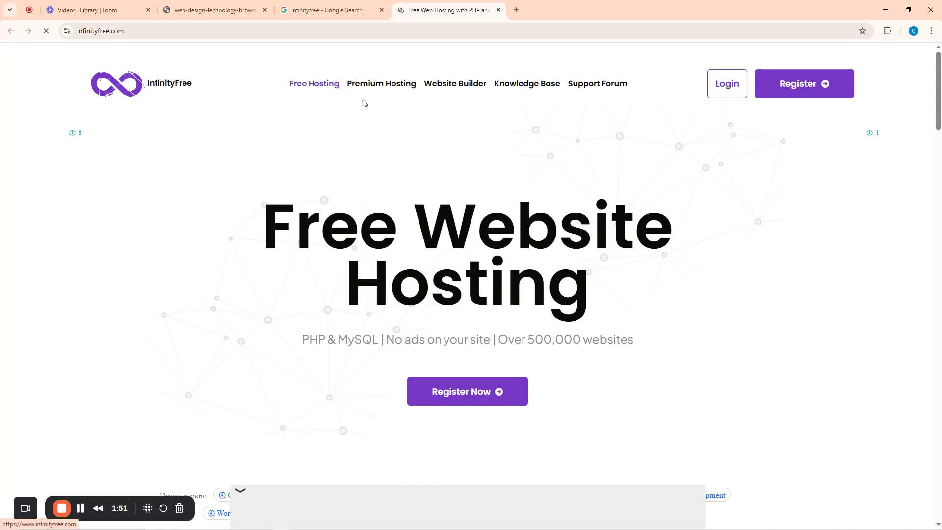
left_click(530, 10)
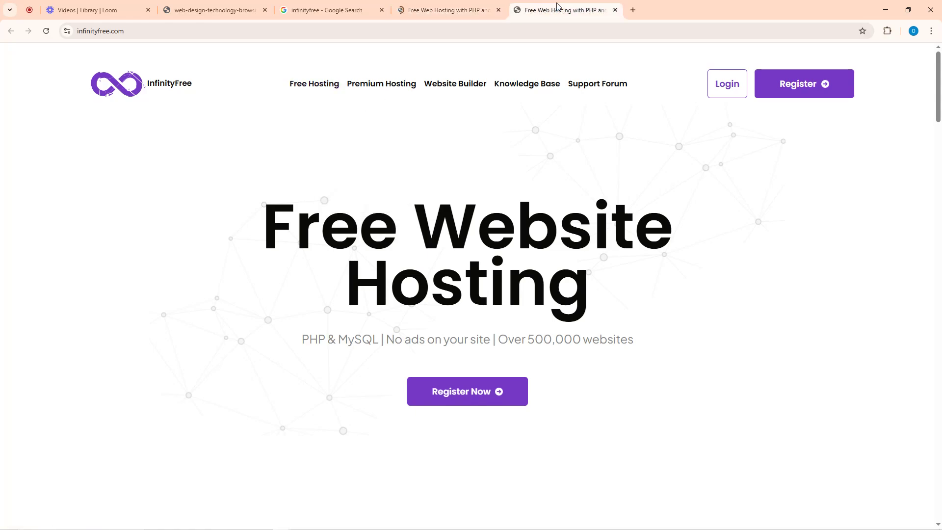
left_click(495, 7)
left_click(683, 255)
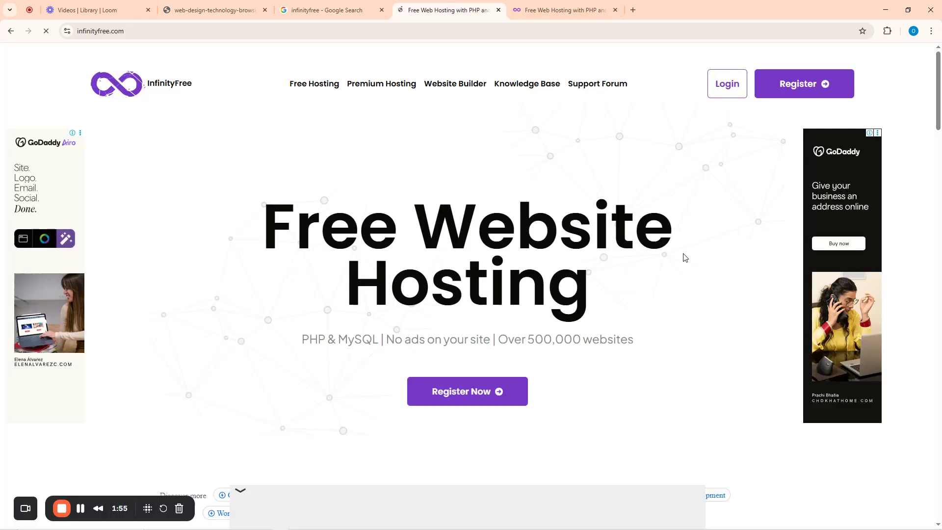
right_click(386, 95)
left_click(426, 99)
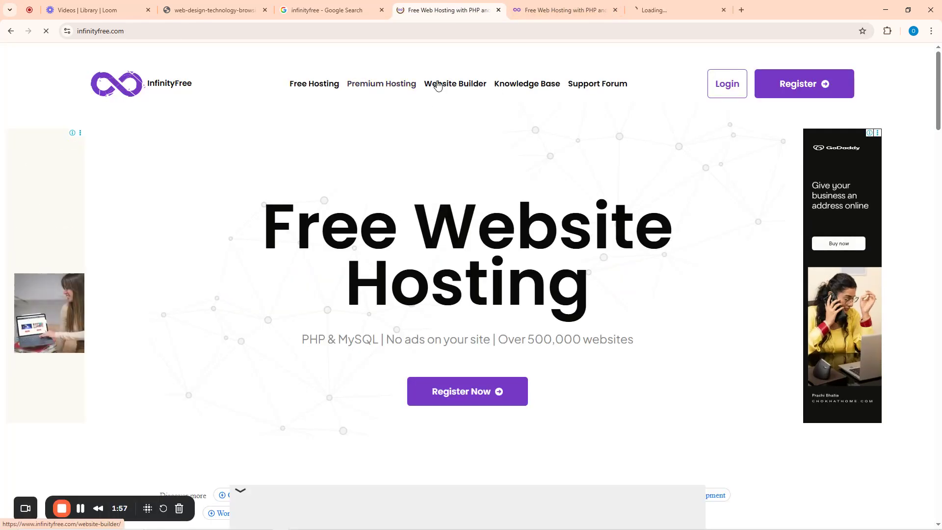
left_click(679, 10)
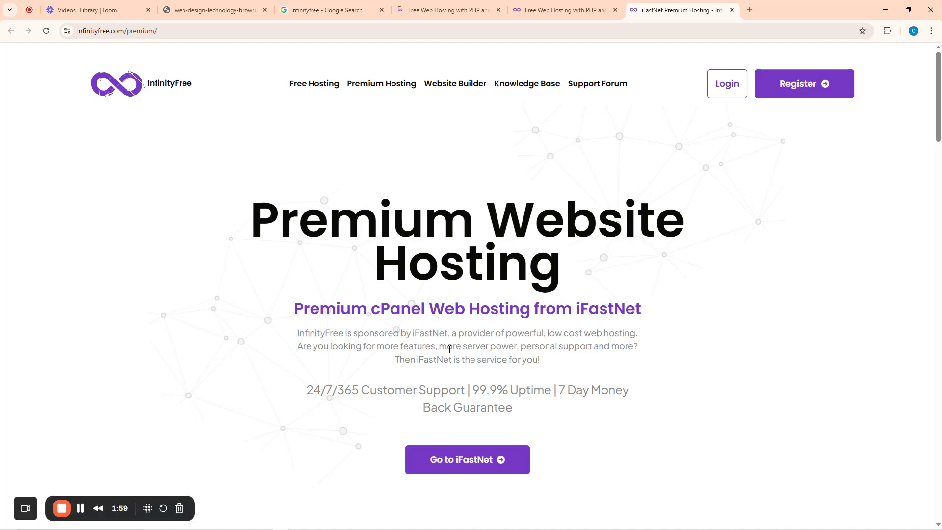
scroll(450, 349, "down", 10)
scroll(455, 322, "up", 6)
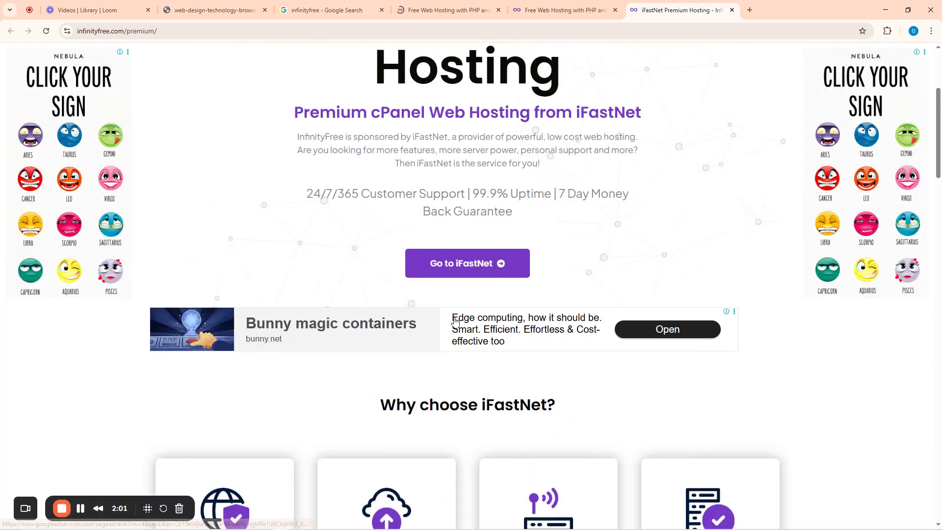
scroll(455, 321, "up", 1)
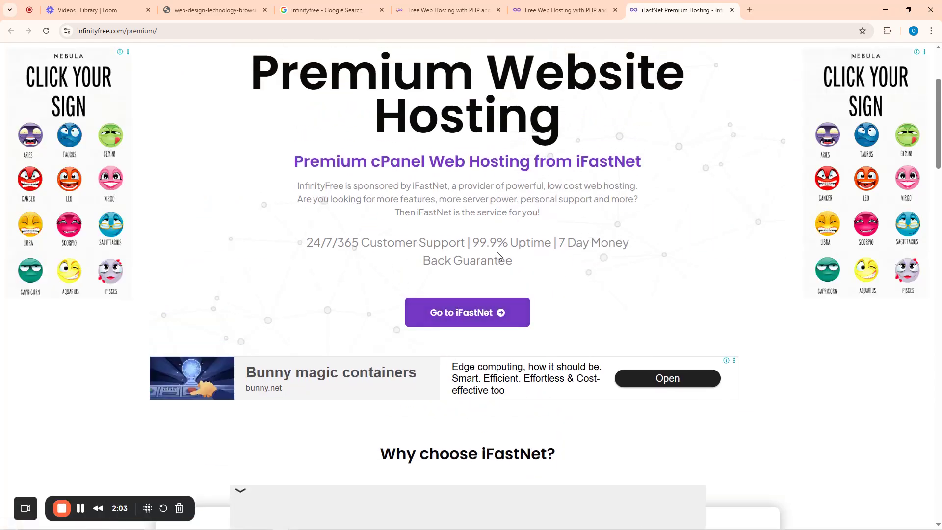
scroll(464, 314, "up", 3)
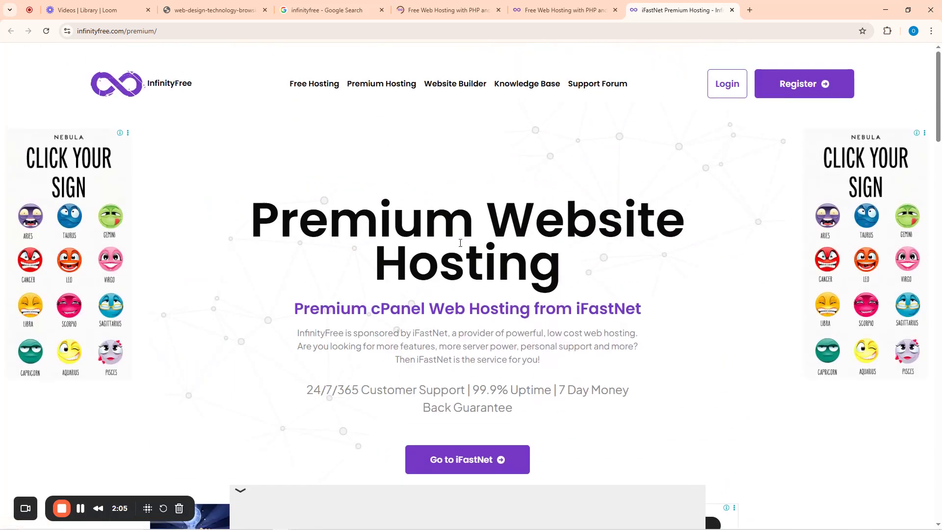
left_click(460, 86)
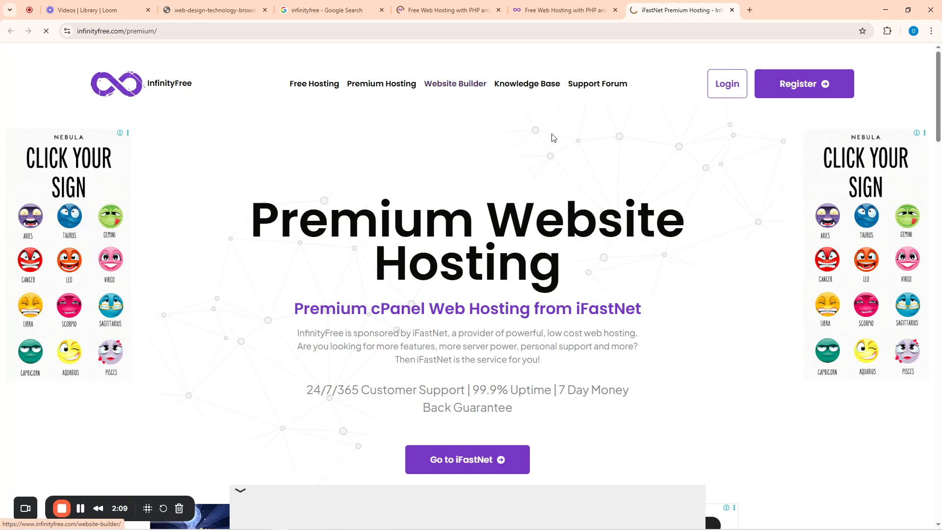
left_click(453, 6)
scroll(443, 238, "down", 20)
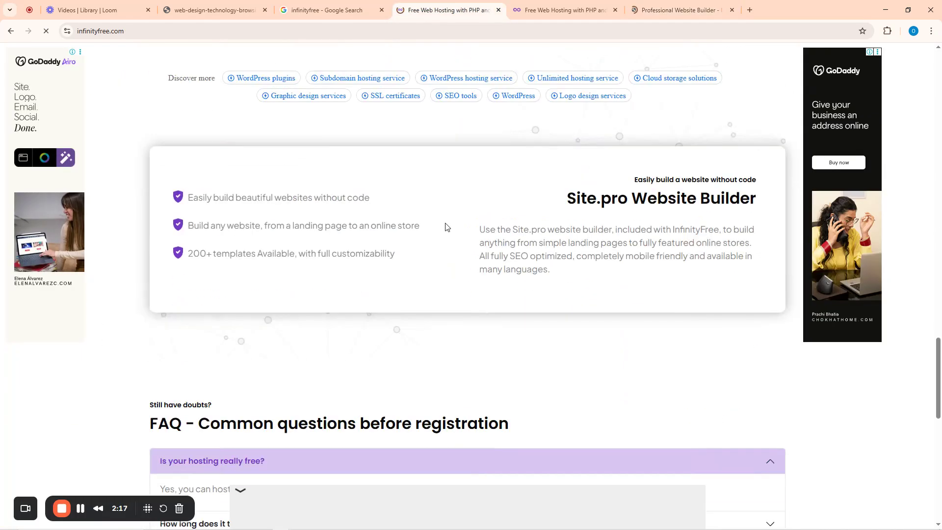
scroll(446, 227, "down", 10)
scroll(446, 222, "up", 20)
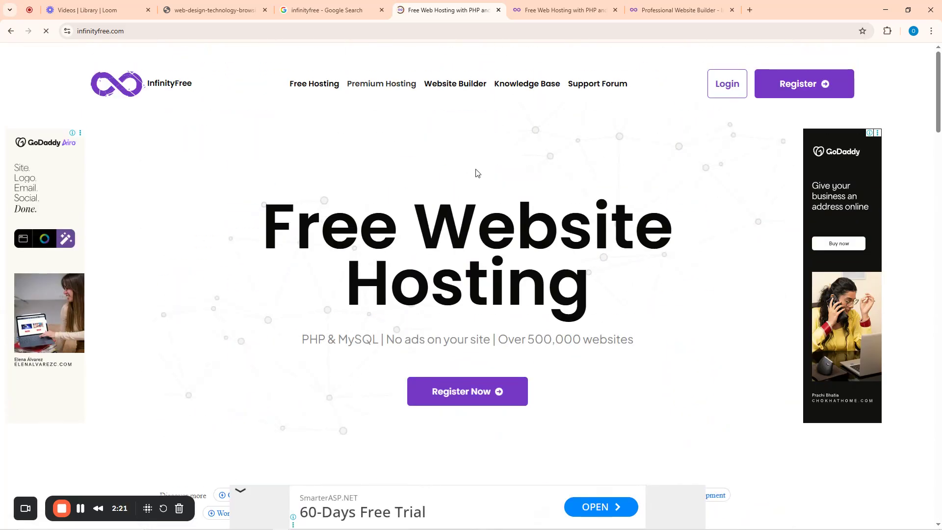
left_click(614, 11)
left_click(614, 11)
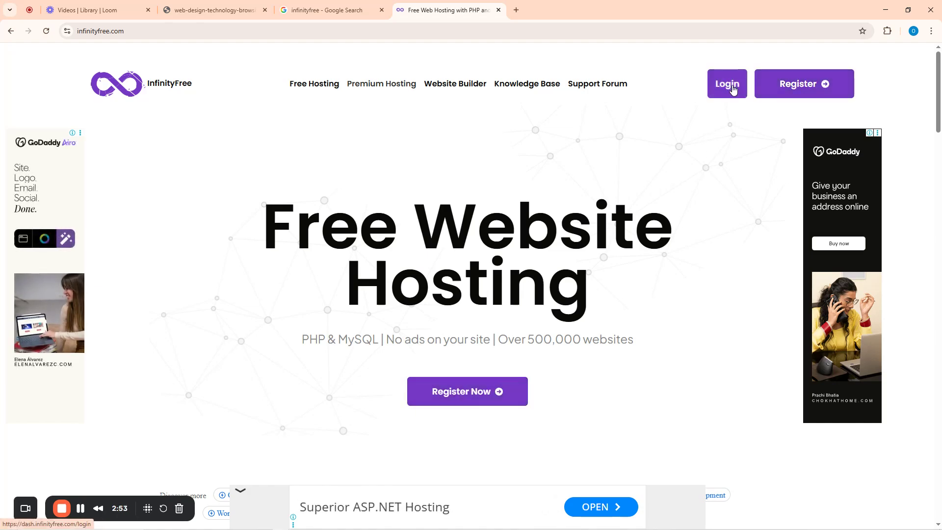
- Register on InfinityFree with Sign up with Google, choosing the Google account and continuing
left_click(794, 87)
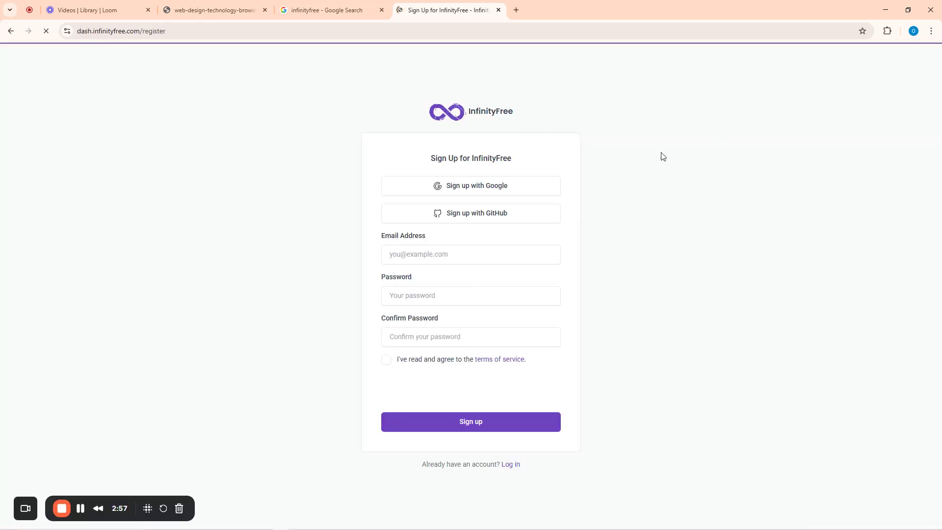
left_click(475, 189)
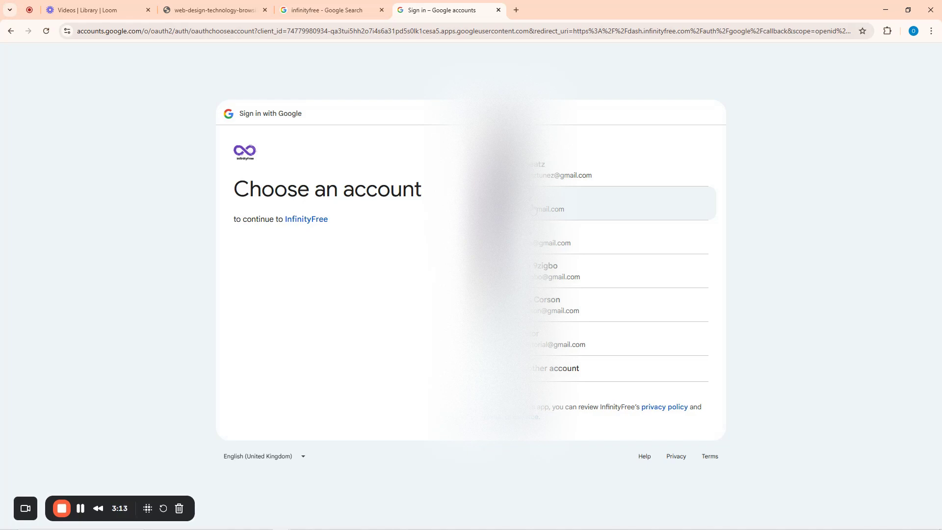
left_click(533, 209)
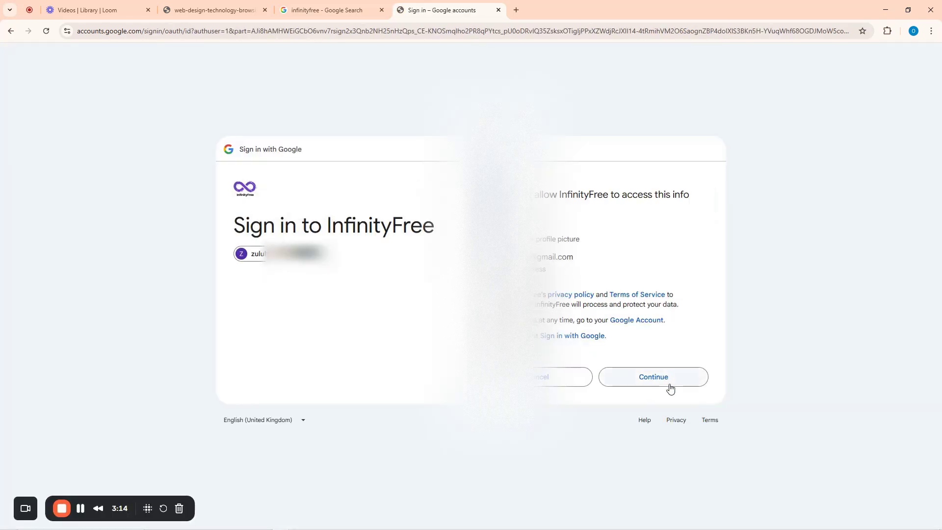
left_click(655, 379)
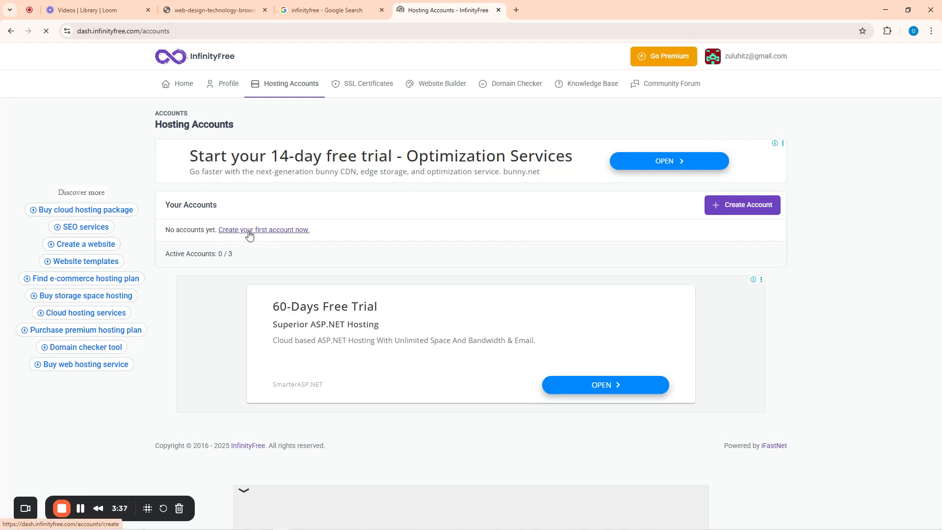
- Start Create Account, dismiss the pop-up ad, and view the Choose Hosting Plan page
left_click(736, 211)
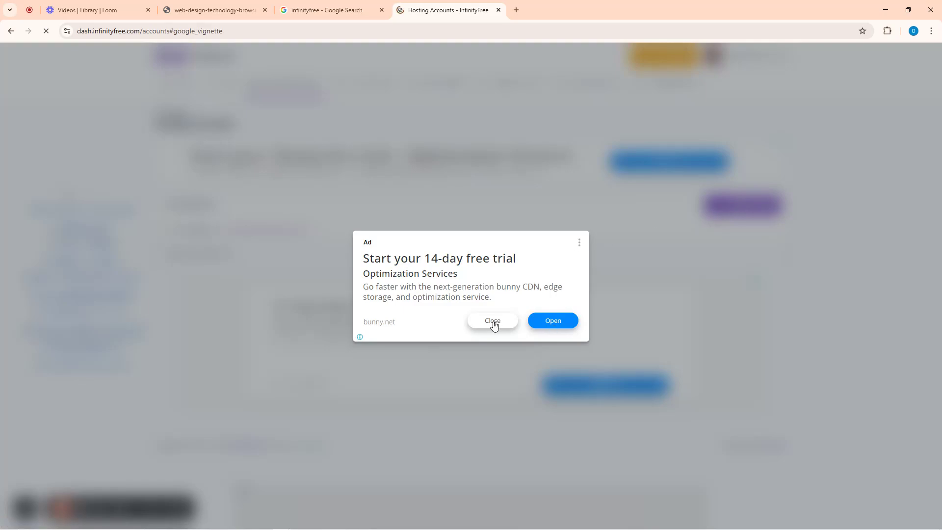
left_click(493, 325)
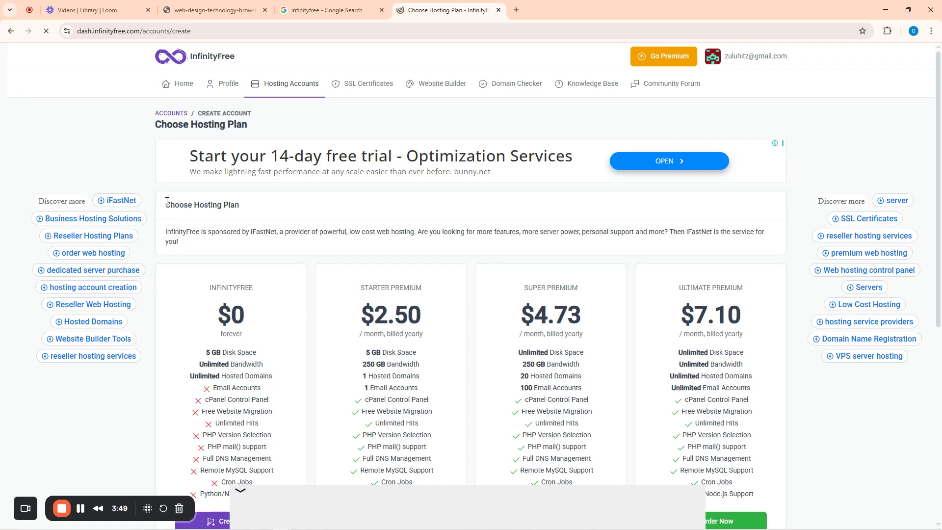
left_click_drag(166, 203, 246, 206)
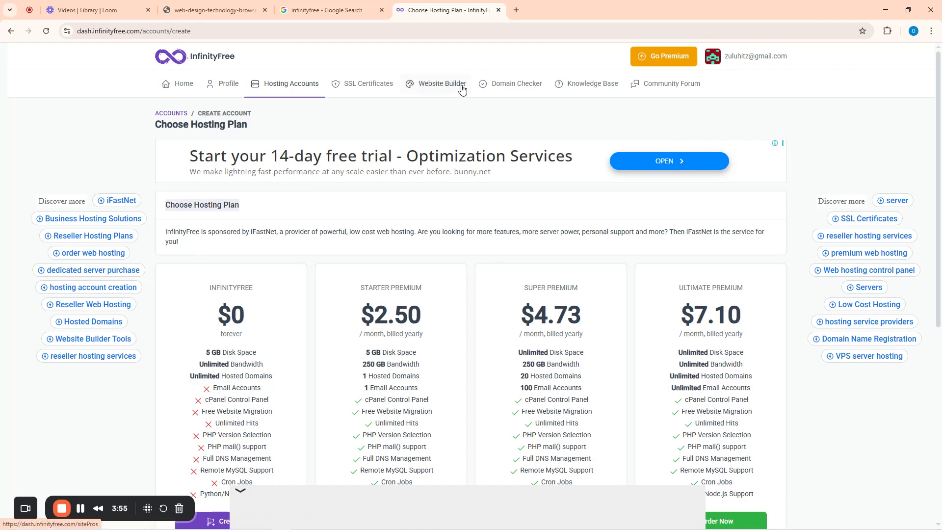
left_click(515, 11)
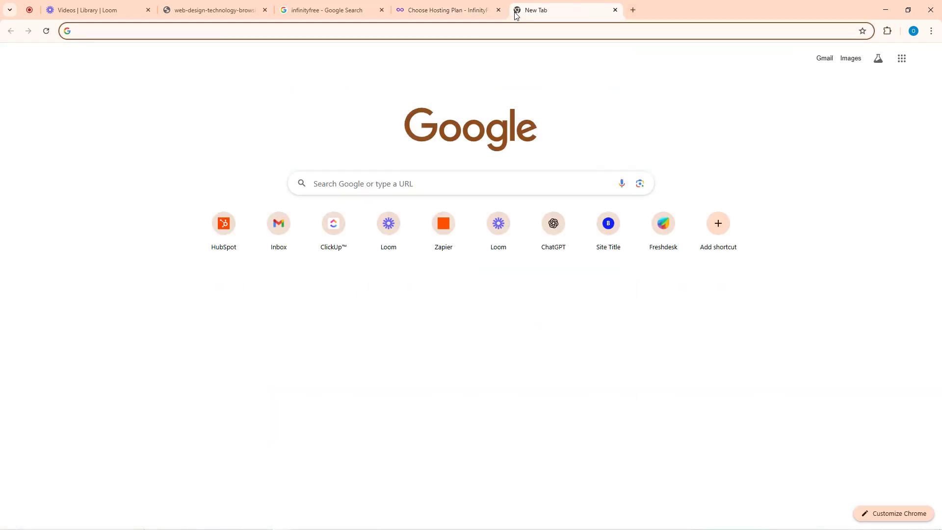
- Go to namecheap.com and open the Hosting > Shared Hosting plans
type("namech")
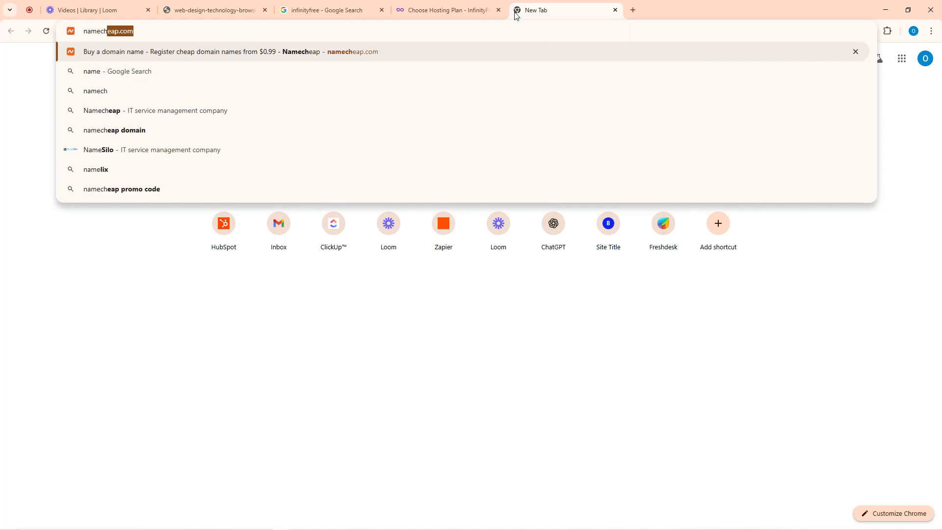
key("Return")
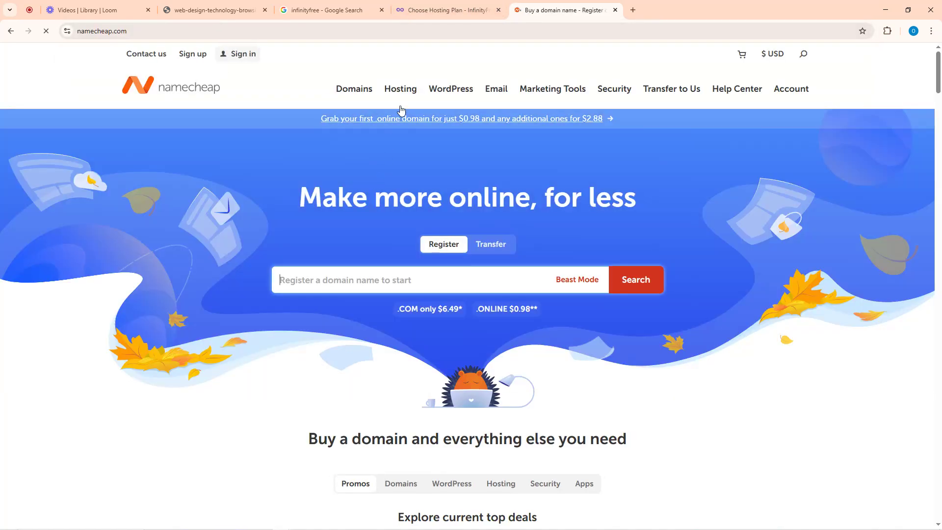
mouse_move(401, 91)
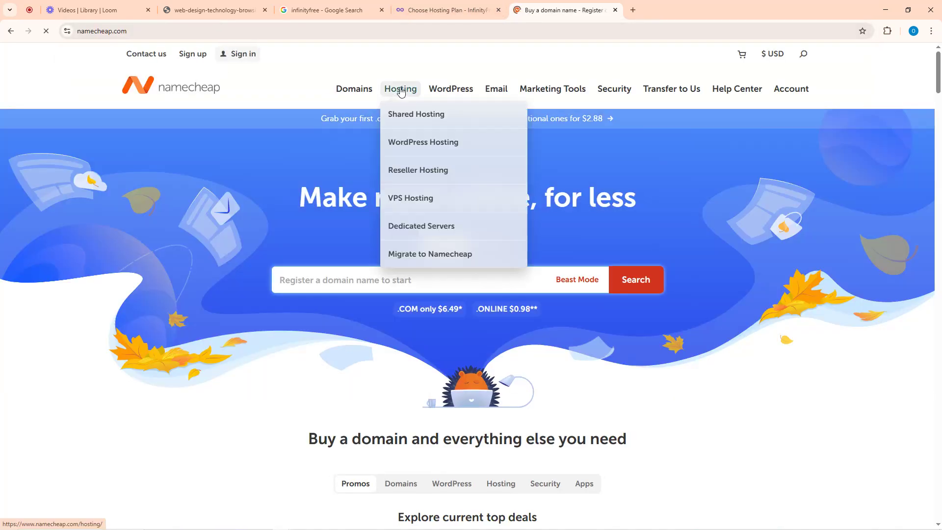
left_click(416, 114)
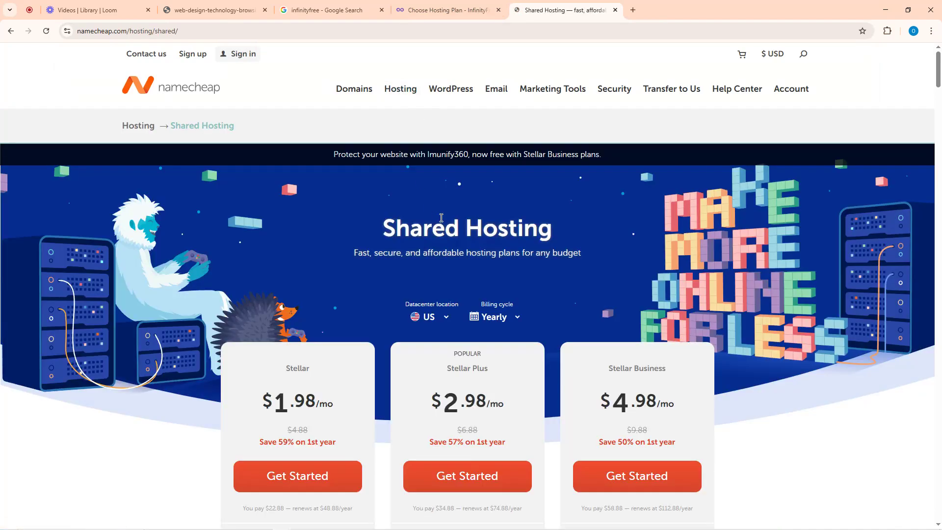
scroll(290, 143, "down", 5)
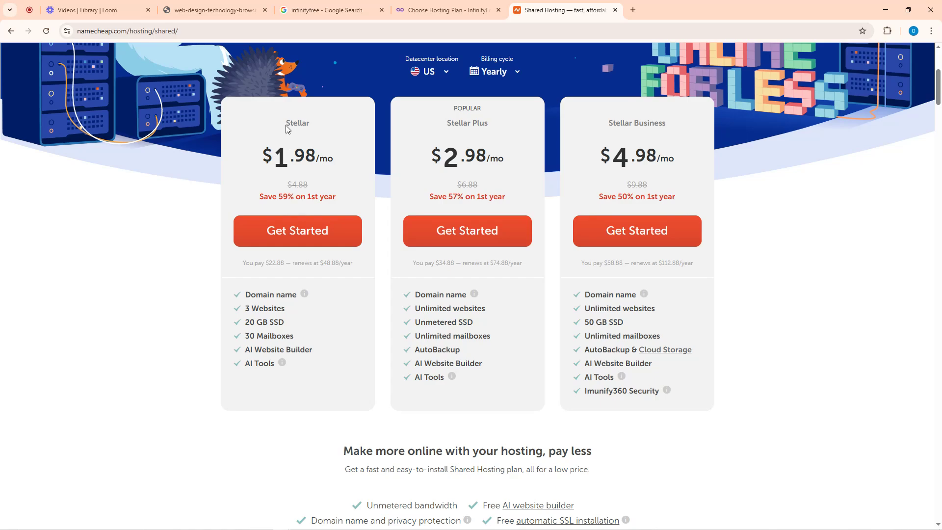
- Highlight the Stellar, Stellar Plus and Stellar Business plans and Stellar's $1.98/mo price
left_click_drag(287, 124, 317, 129)
left_click_drag(437, 123, 505, 131)
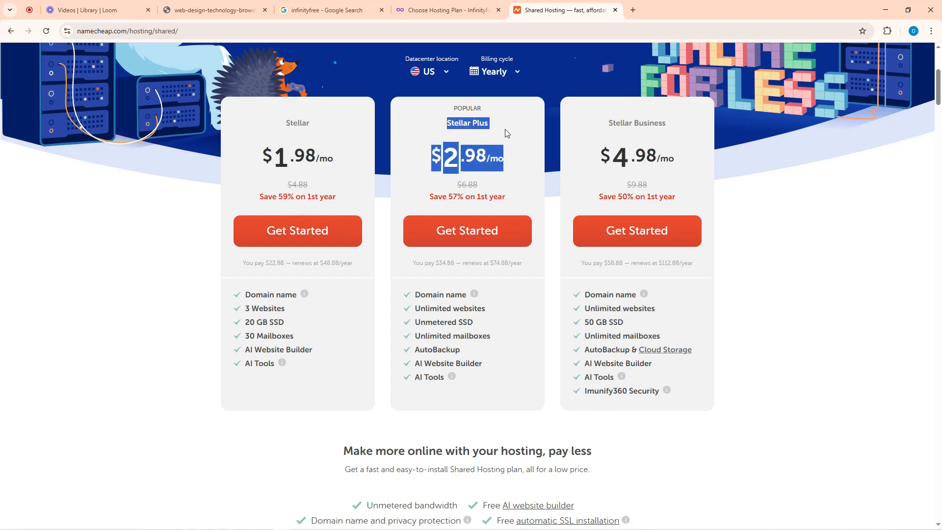
left_click(510, 125)
left_click_drag(610, 126, 683, 124)
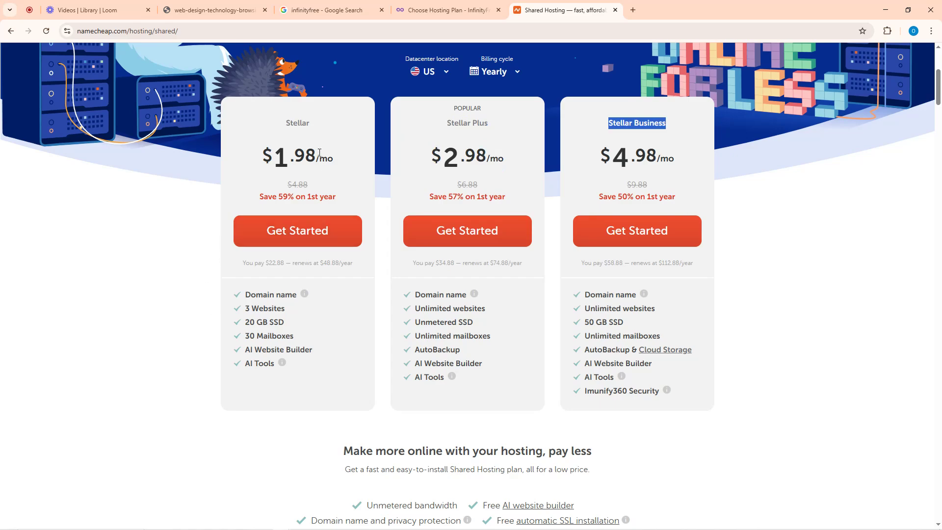
left_click_drag(263, 155, 337, 152)
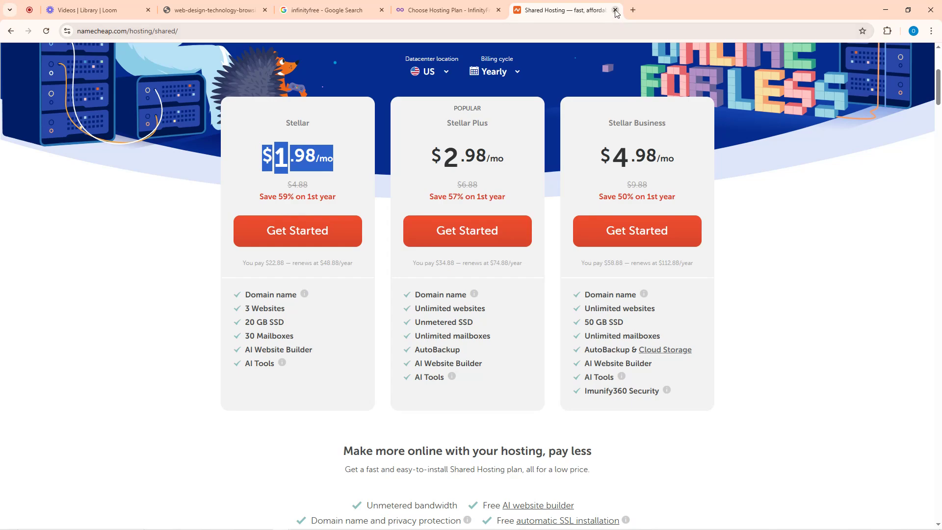
left_click(631, 11)
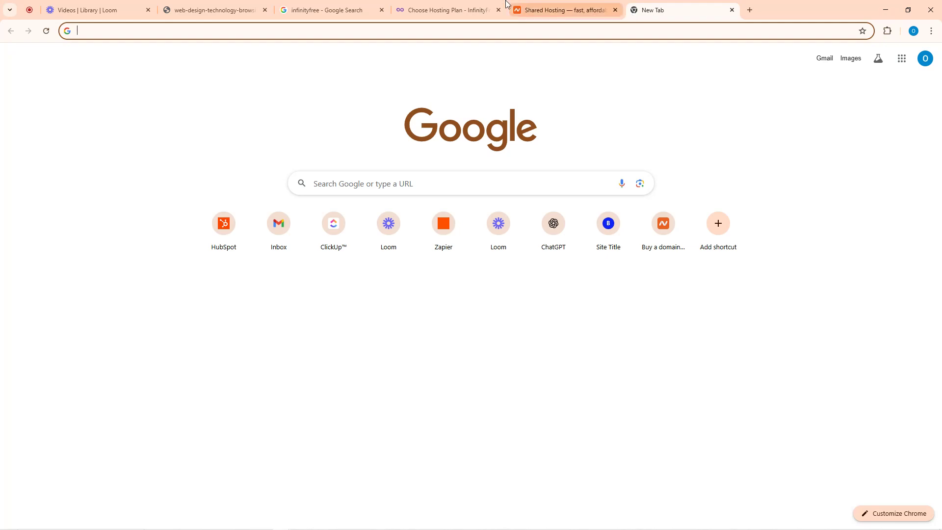
- Return to InfinityFree's Choose Hosting Plan tab and close the Namecheap and blank tabs
left_click(436, 11)
left_click(615, 10)
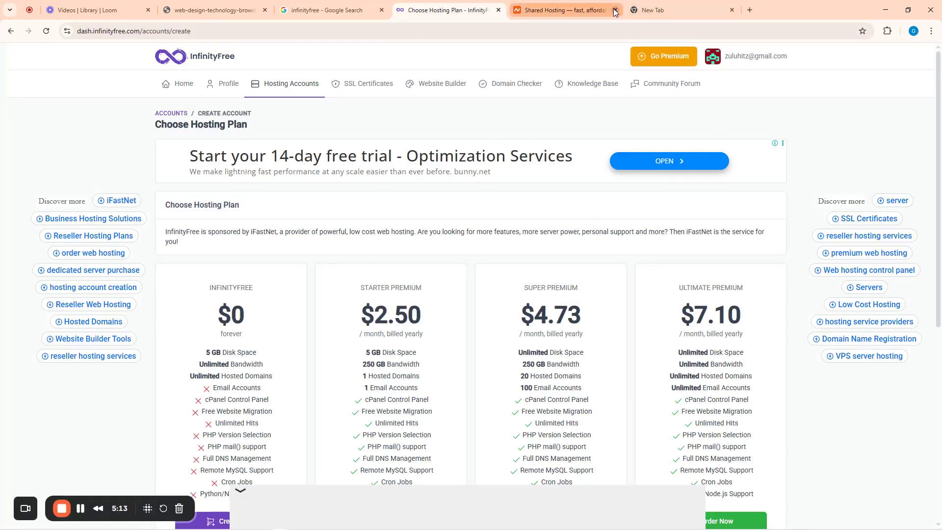
left_click(615, 10)
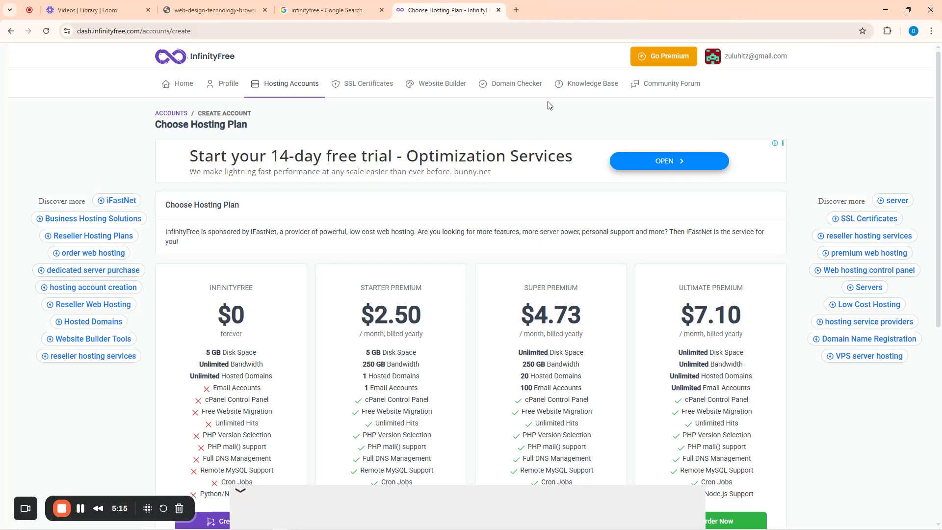
- Compare the plan cards, highlighting the free $0 plan against premium $2.50, $4.73 and $7.10
scroll(376, 164, "down", 4)
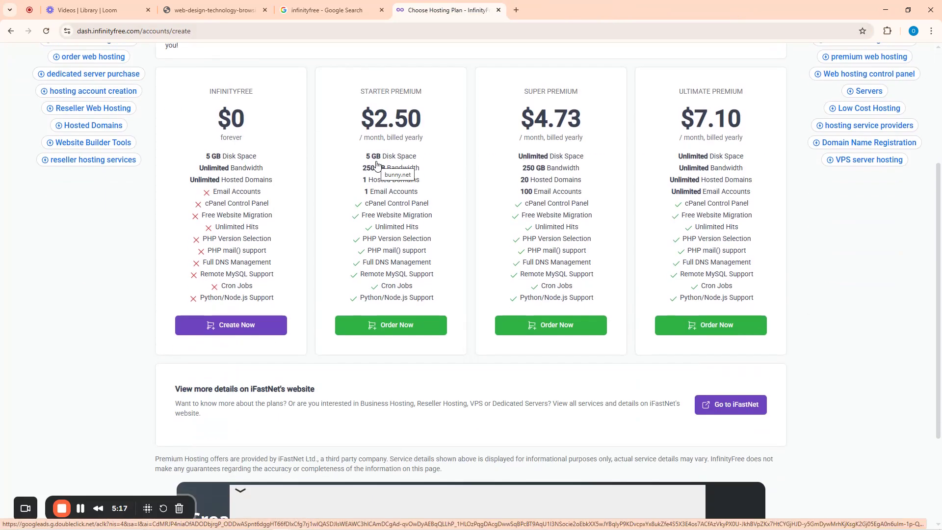
scroll(350, 195, "up", 1)
scroll(349, 195, "up", 2)
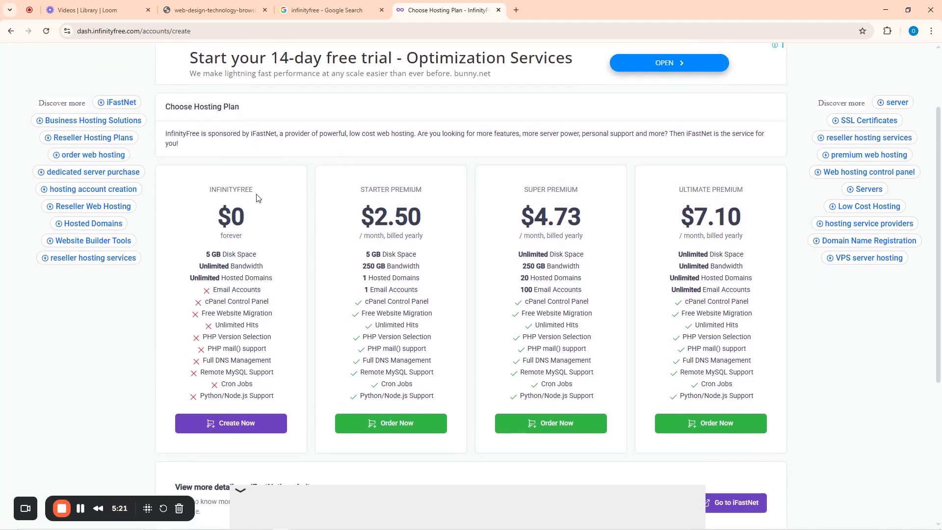
double_click(226, 222)
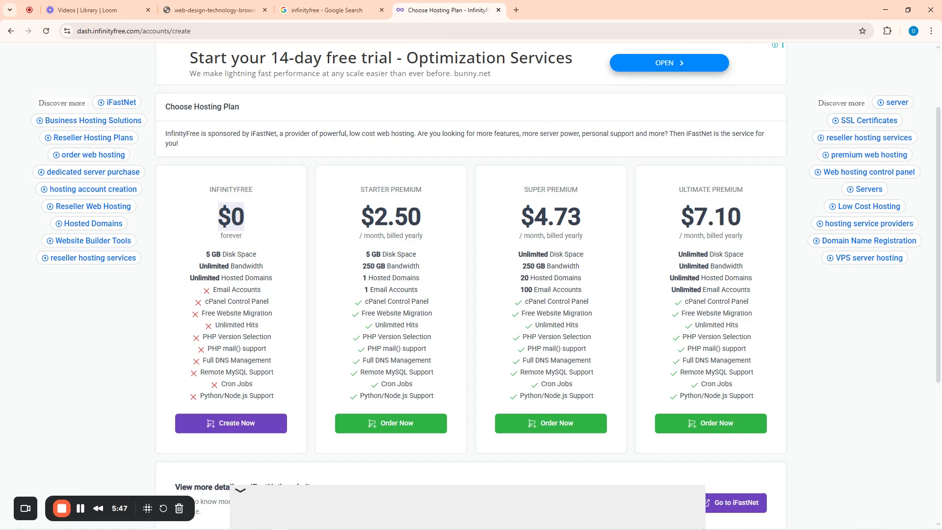
scroll(659, 458, "down", 2)
scroll(659, 458, "down", 3)
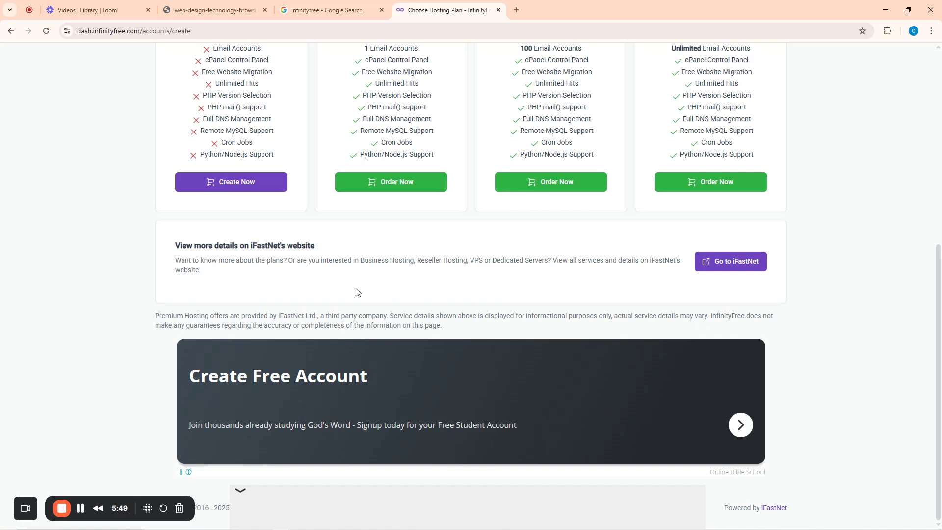
scroll(249, 230, "up", 6)
scroll(231, 304, "down", 5)
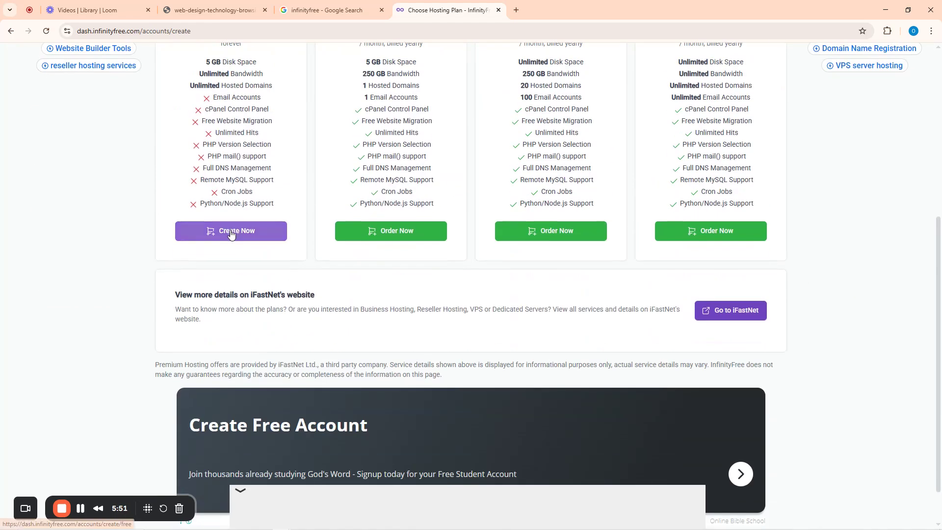
scroll(230, 236, "up", 4)
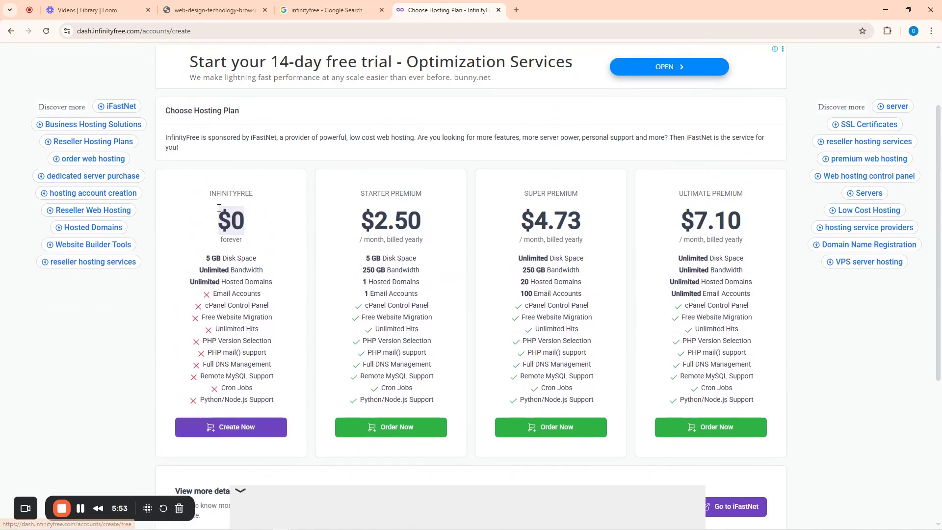
- Choose Create Now on the free plan and pass the Cloudflare 'Verify you are human' check
left_click(232, 431)
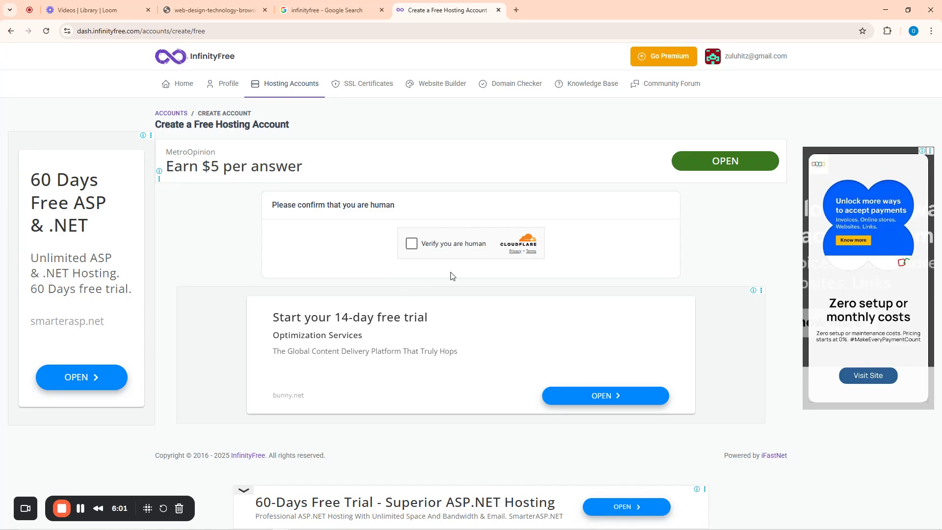
left_click(411, 245)
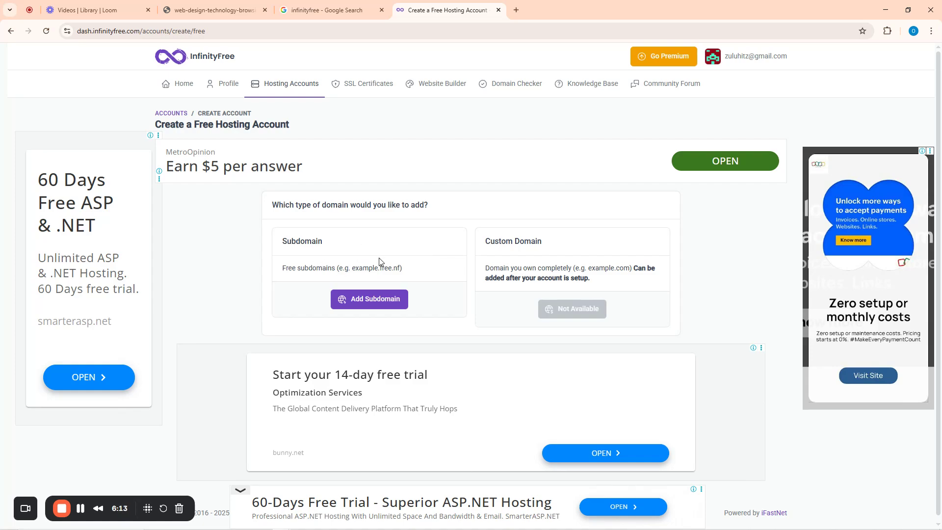
left_click_drag(277, 206, 427, 206)
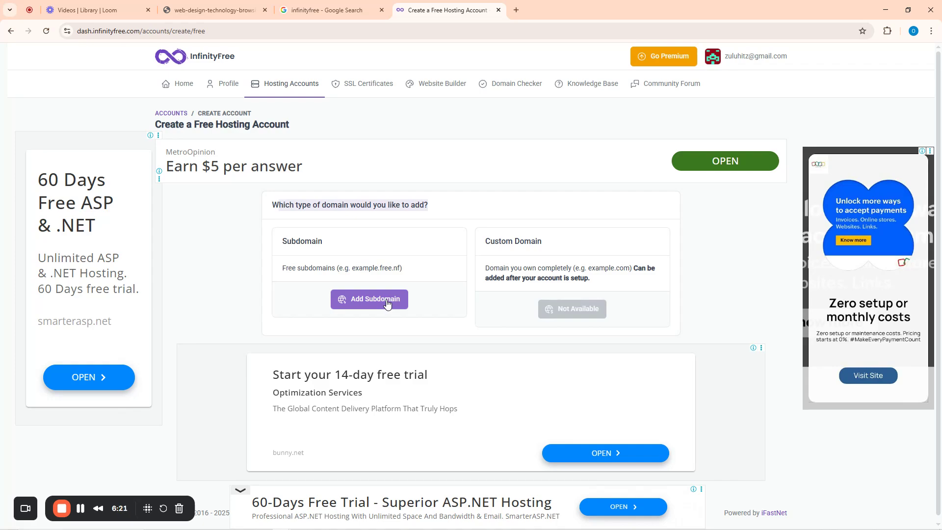
left_click(516, 10)
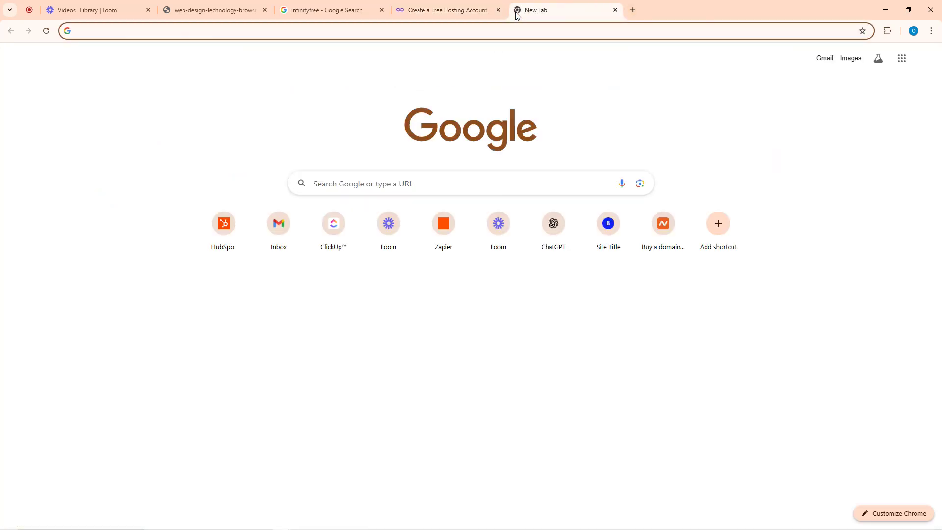
- Go to namecheap.com and open the Domains > Domain Name Search page
type("name")
key("Return")
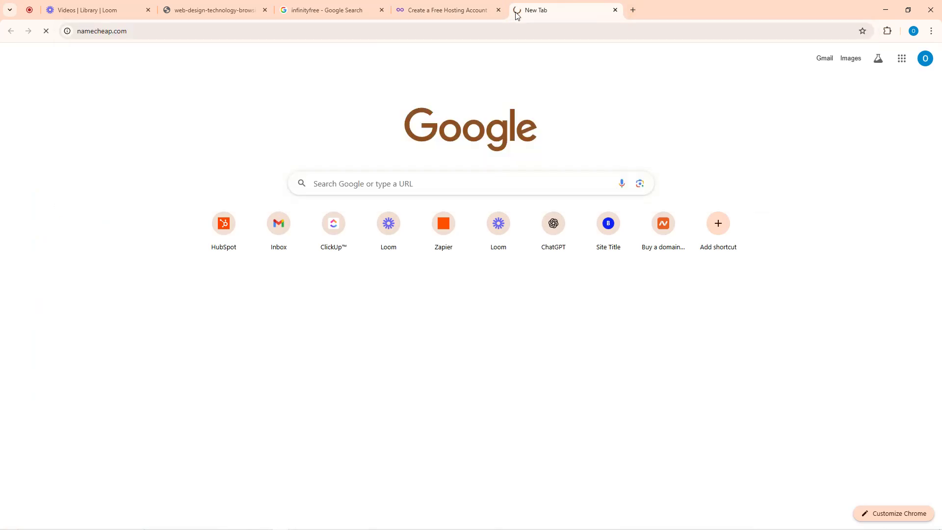
mouse_move(363, 94)
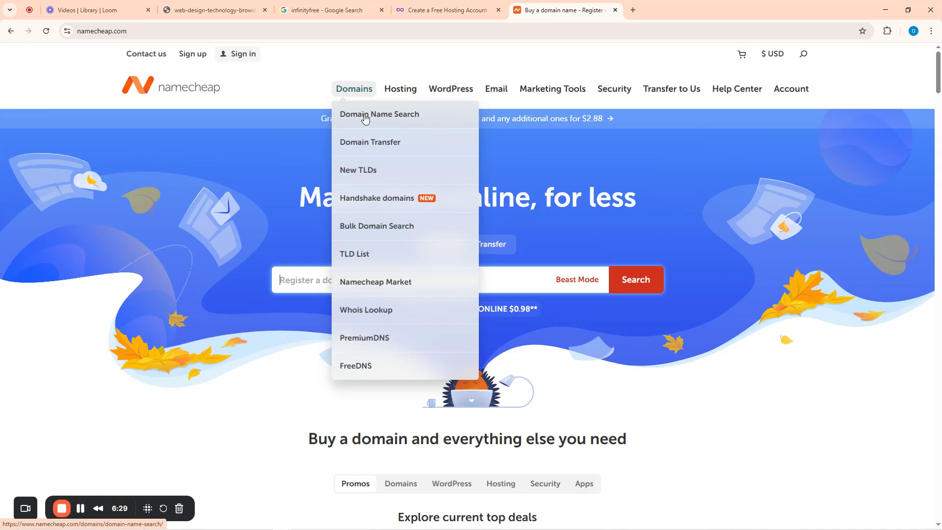
left_click(365, 117)
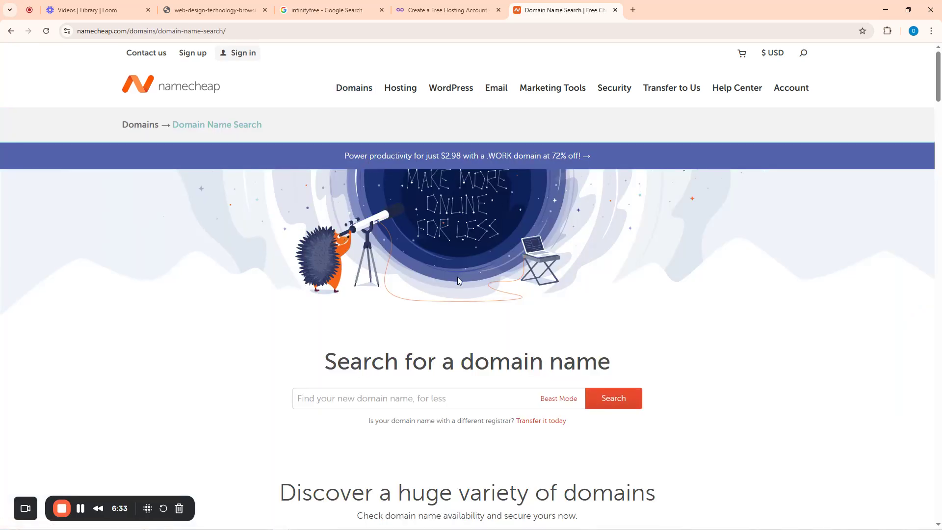
scroll(457, 277, "down", 10)
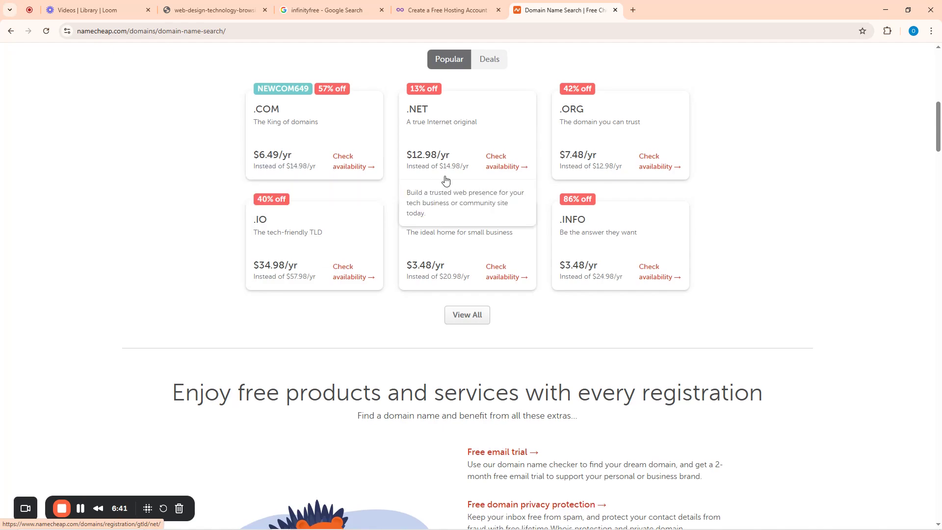
scroll(432, 197, "up", 10)
- Search for cloudmita.net, available at $12.98/yr, then return to the InfinityFree tab
left_click(394, 398)
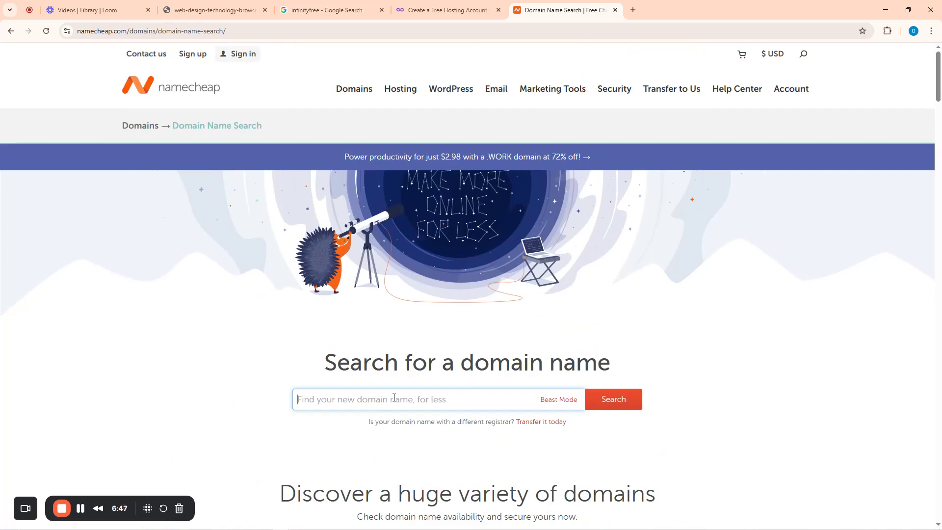
type("cloudmita")
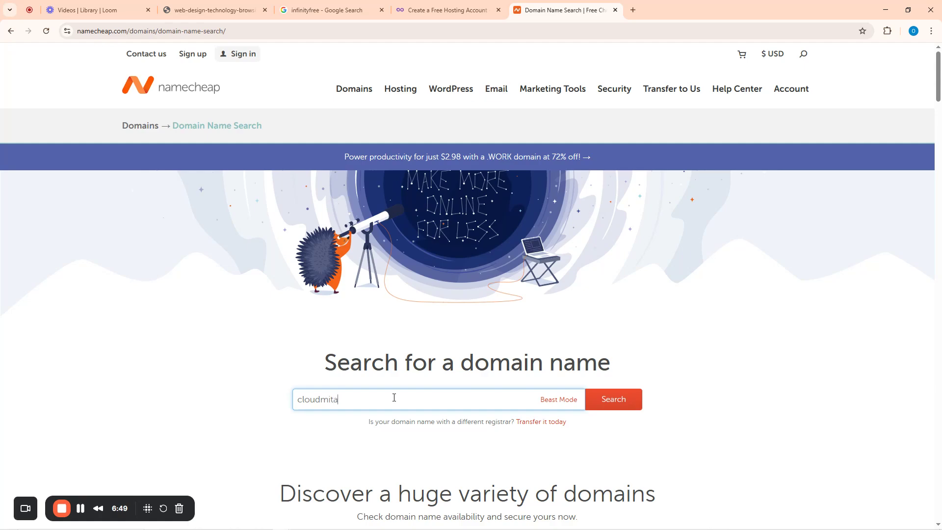
type("net")
left_click(606, 397)
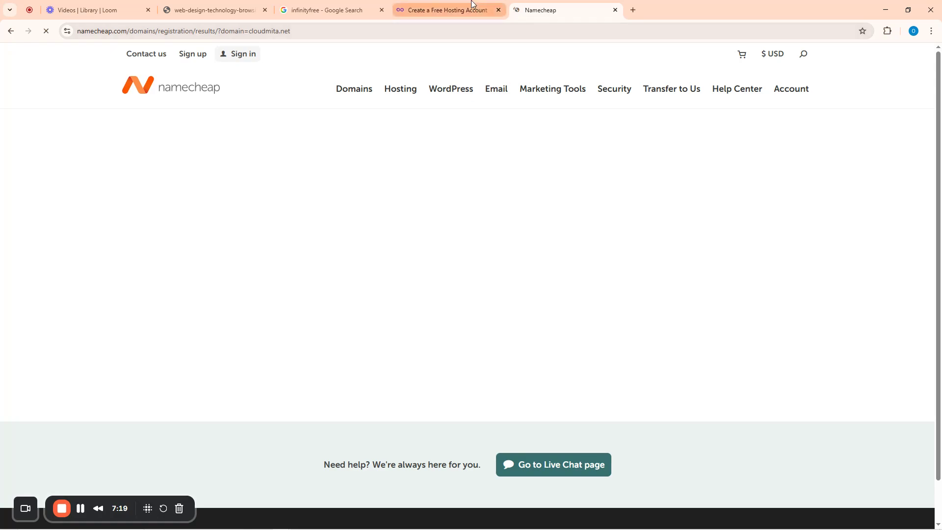
mouse_move(472, 4)
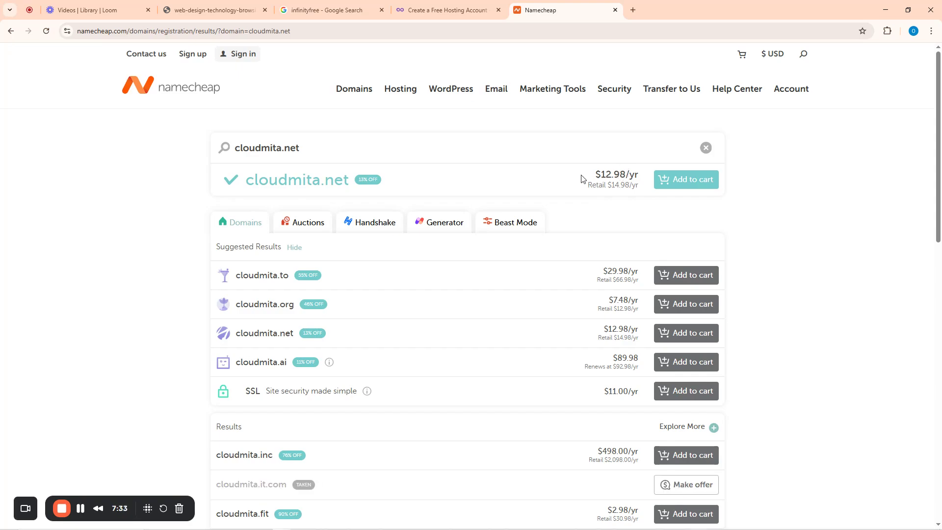
left_click(486, 10)
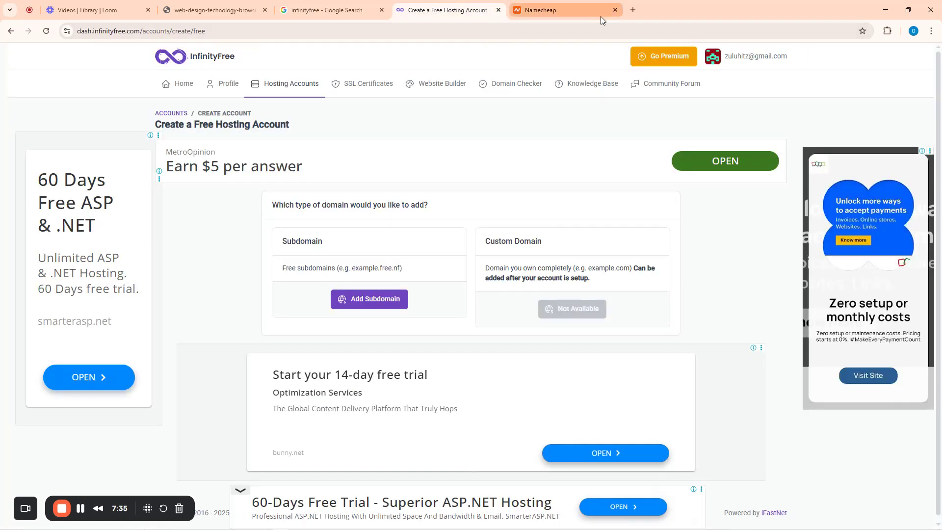
- Close the Namecheap tab and add subdomain fastgidi with extension xo.je, confirming availability
left_click(614, 10)
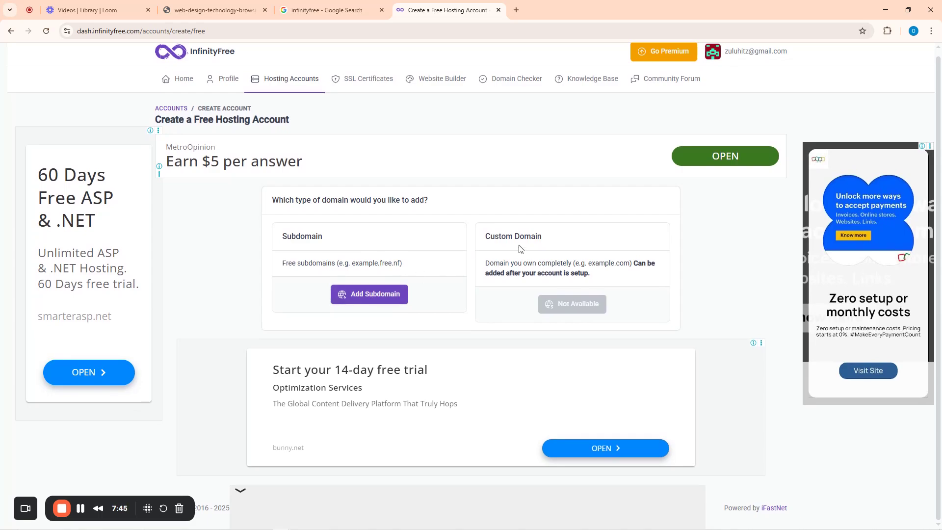
left_click(378, 297)
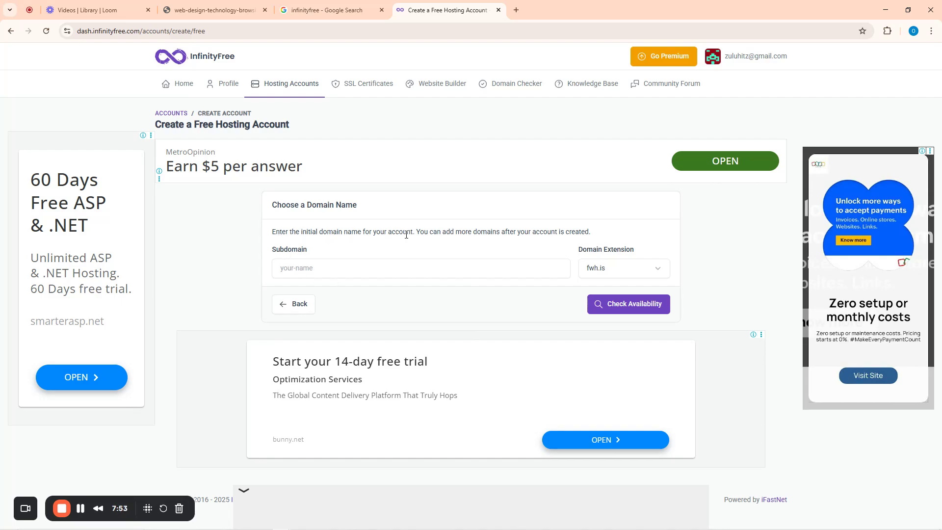
left_click(313, 269)
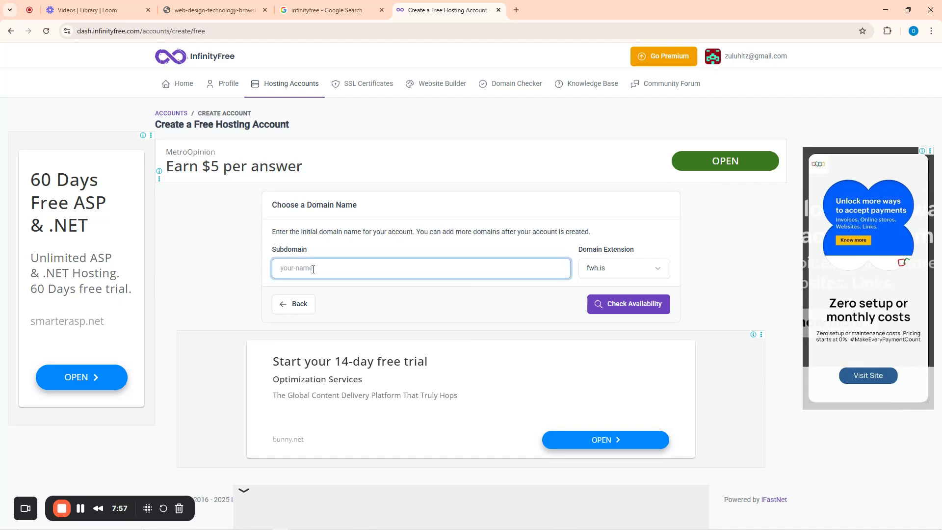
type("fastgidi")
left_click(624, 270)
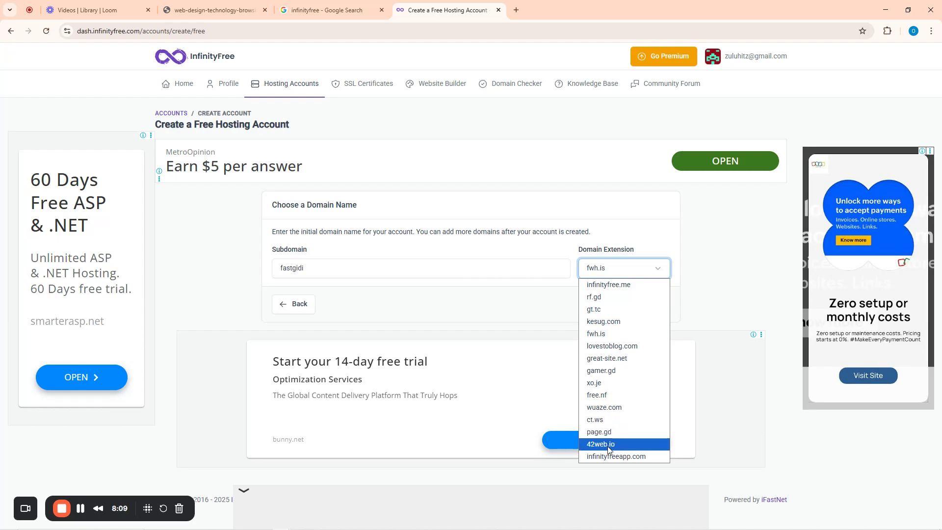
left_click(599, 383)
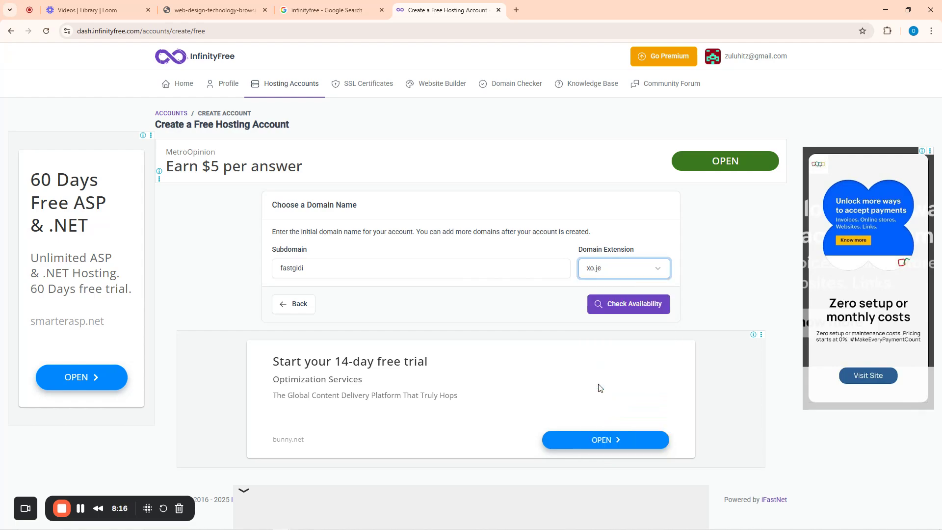
left_click(634, 308)
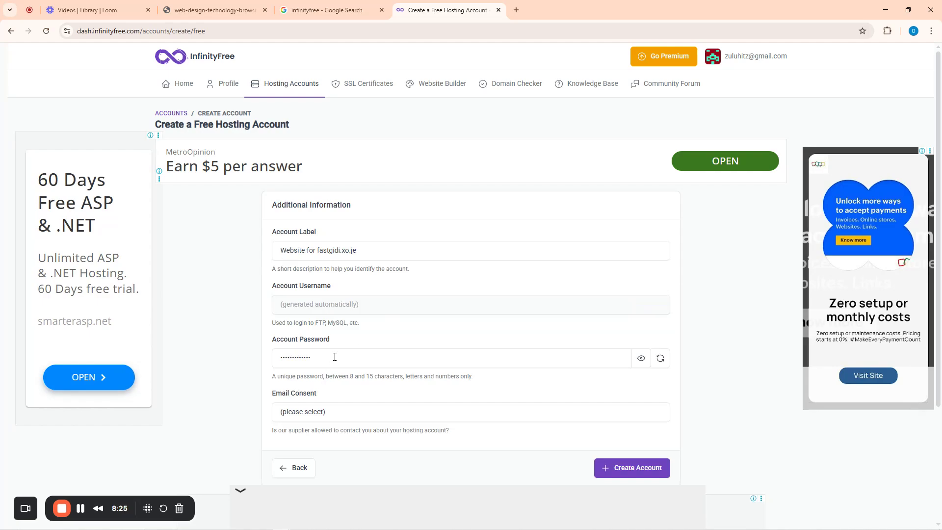
- Set Email Consent to 'I Approve' on the Additional Information form
scroll(353, 348, "down", 3)
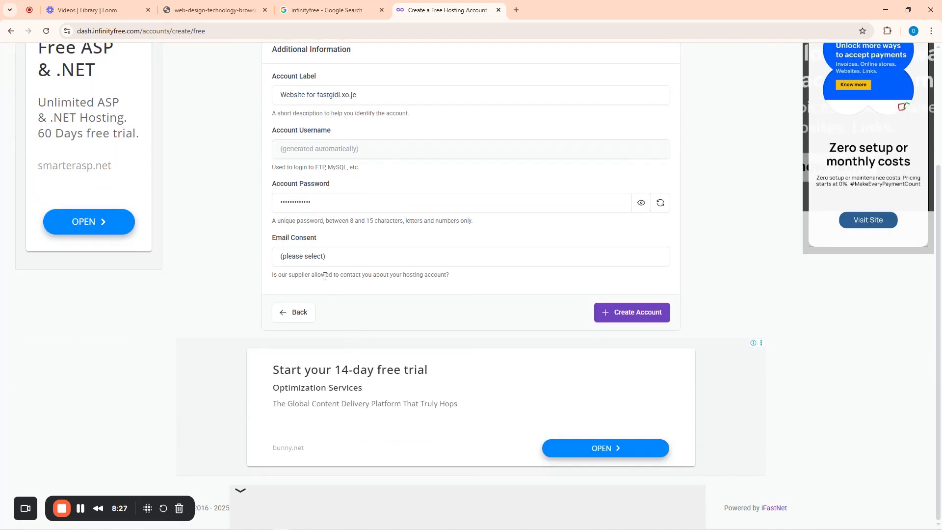
left_click(322, 260)
left_click(308, 285)
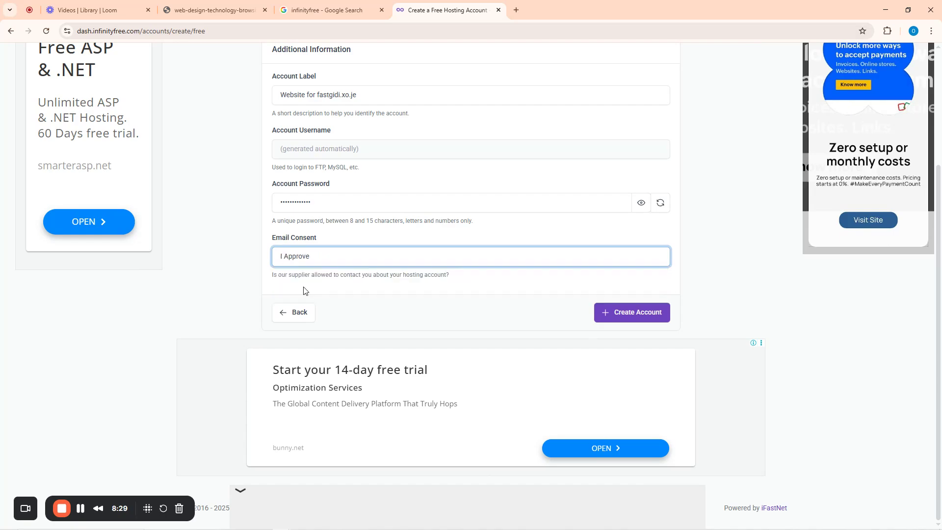
scroll(367, 284, "up", 3)
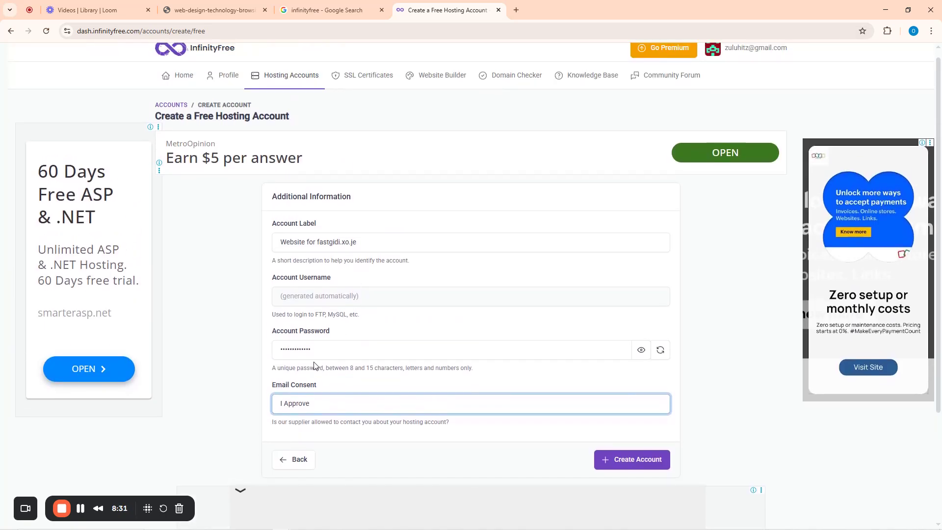
- Reveal the generated account password as plain text and select it
left_click(322, 351)
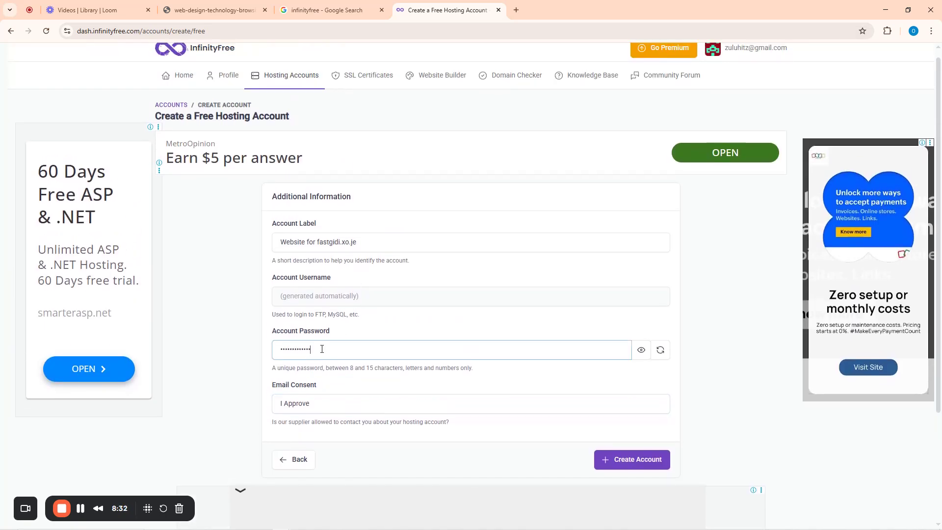
left_click(640, 350)
left_click(640, 351)
left_click(640, 351)
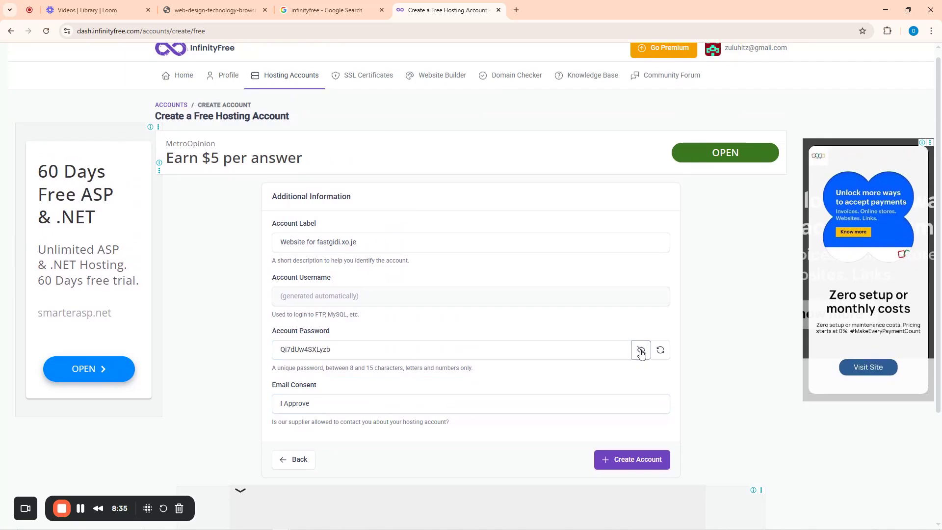
left_click_drag(344, 351, 278, 351)
key("ctrl+c")
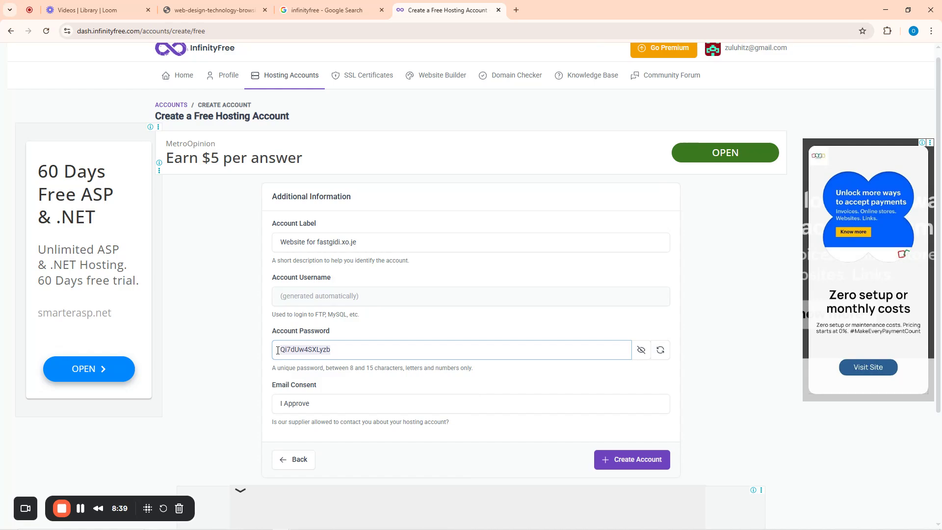
- Launch Notepad and paste the account password into a new note
mouse_move(329, 524)
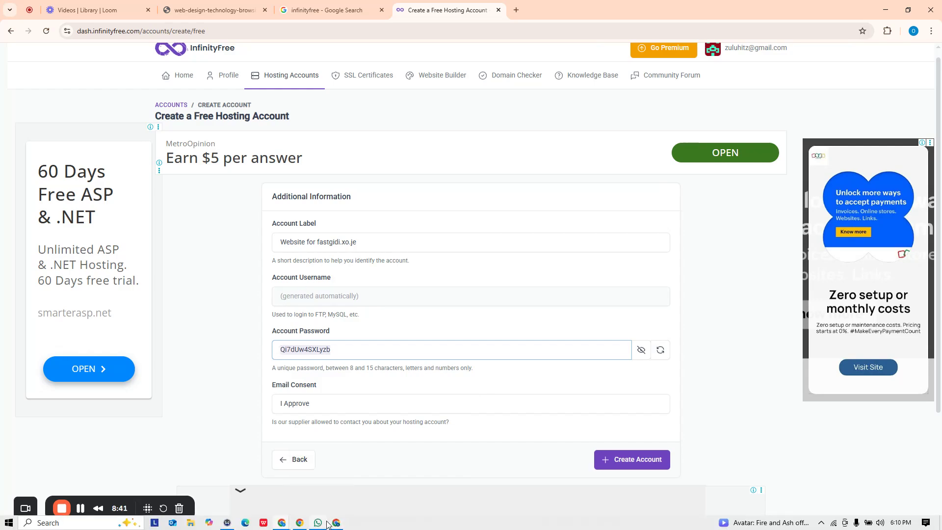
key("super")
type("notepad")
key("Return")
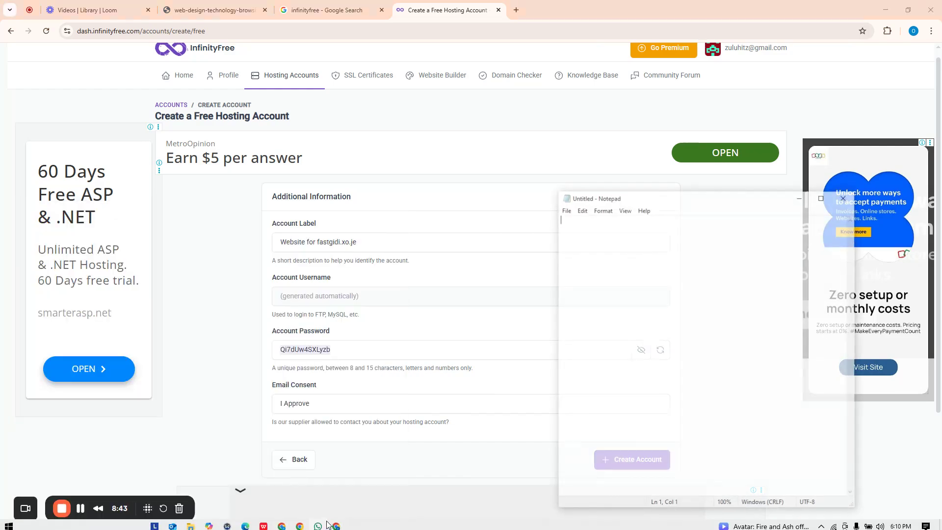
left_click(345, 357)
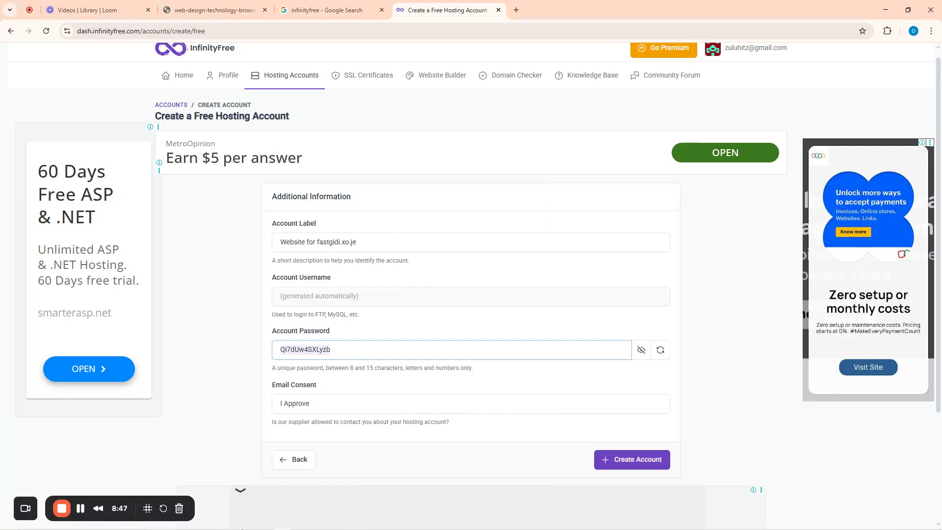
left_click(355, 526)
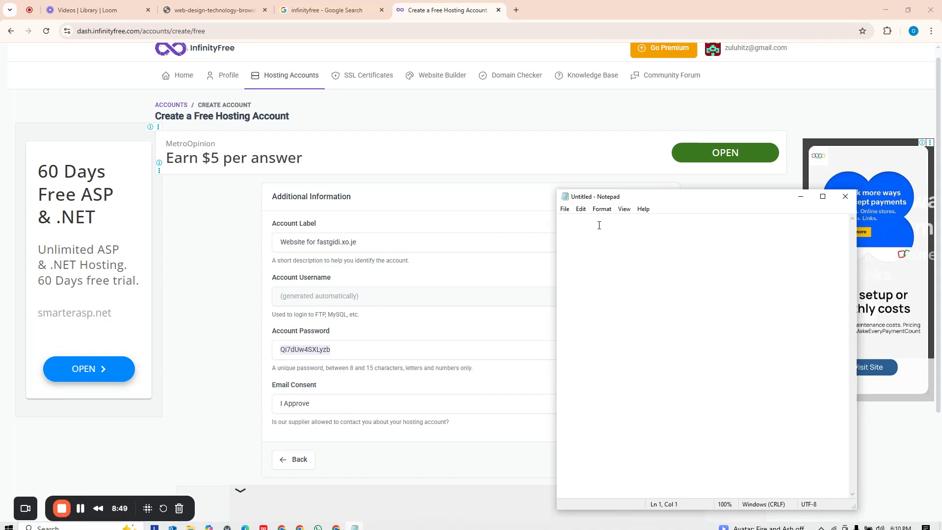
key("ctrl+v")
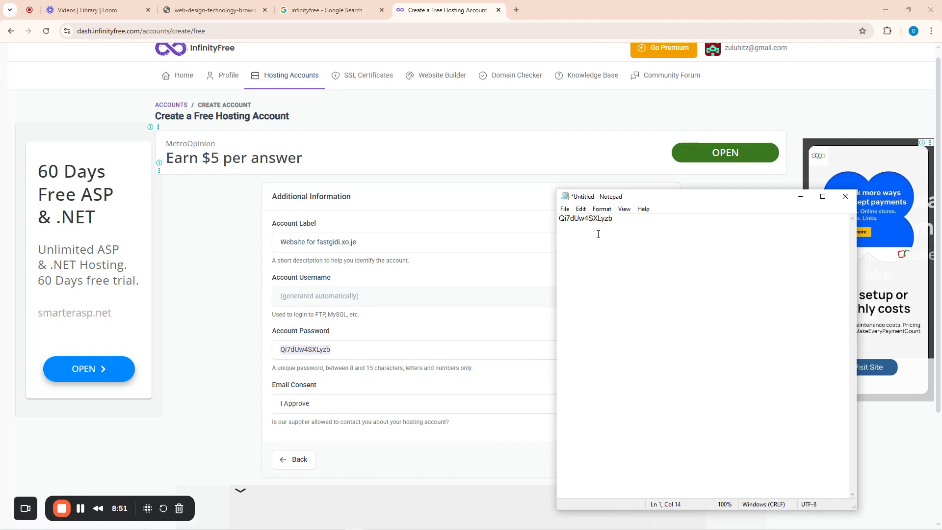
left_click(318, 297)
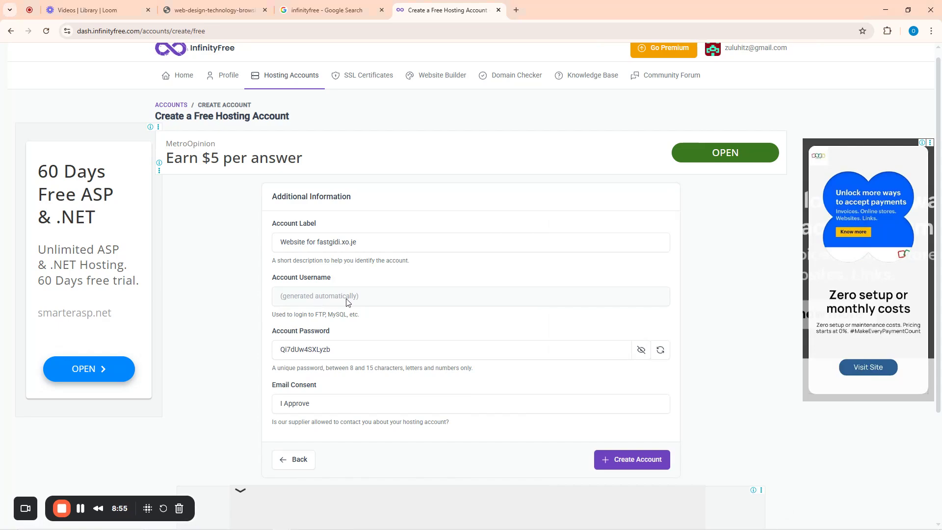
left_click_drag(272, 278, 340, 279)
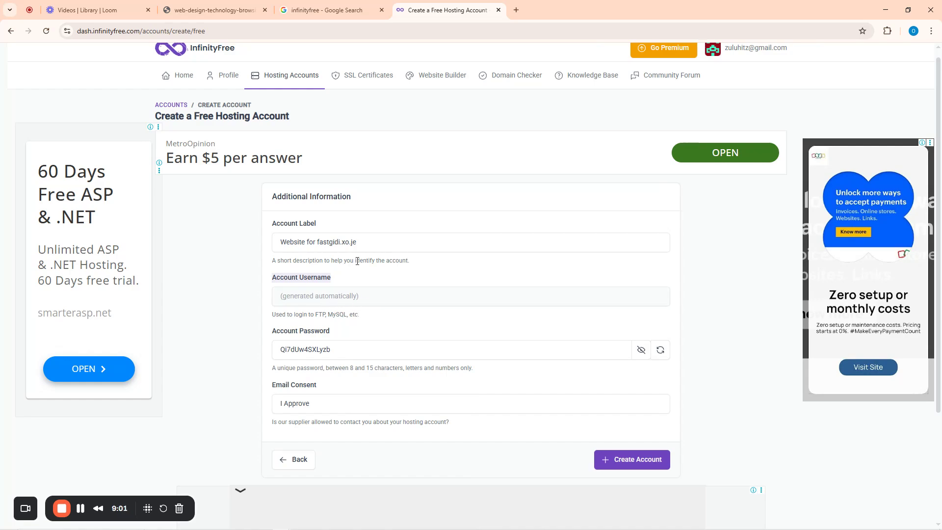
- Create the fastgidi.xo.je hosting account, add its assigned username to the Notepad note, and return to its dashboard
left_click(632, 461)
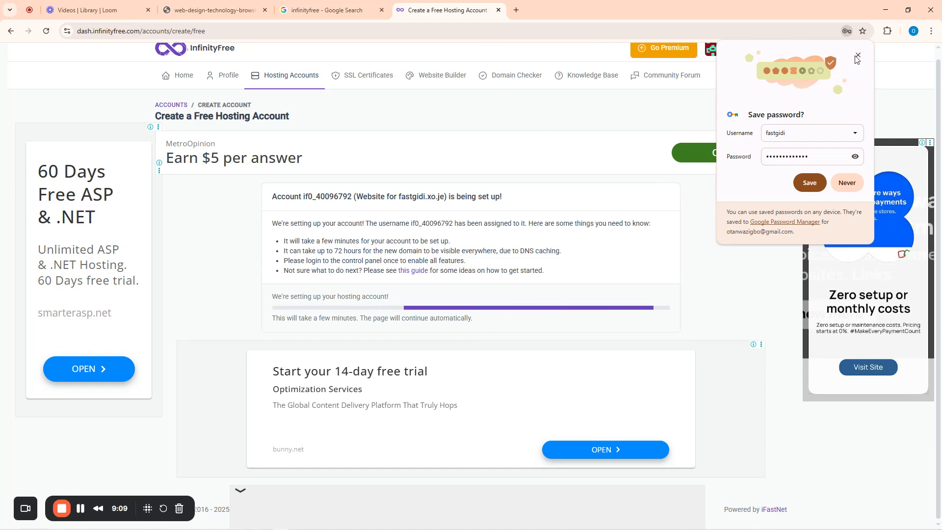
left_click(857, 55)
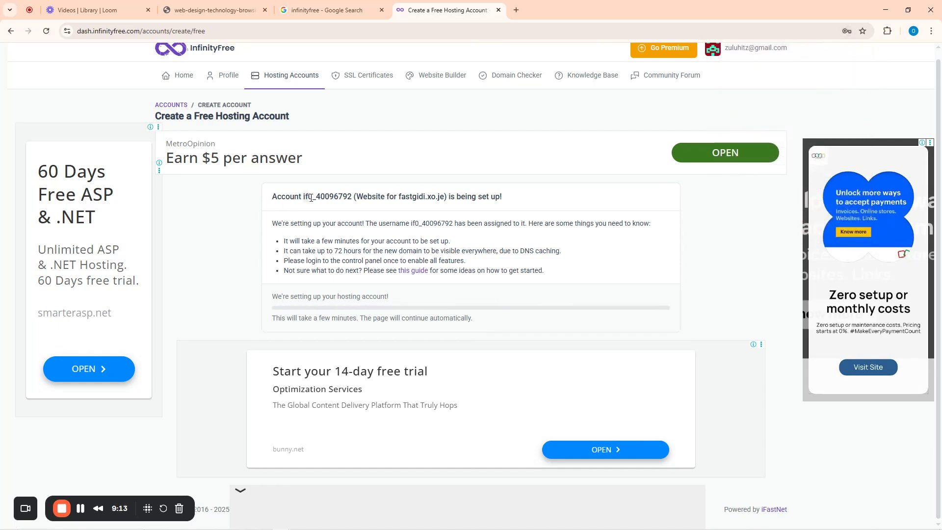
left_click_drag(311, 198, 351, 198)
key("ctrl+c")
left_click(351, 511)
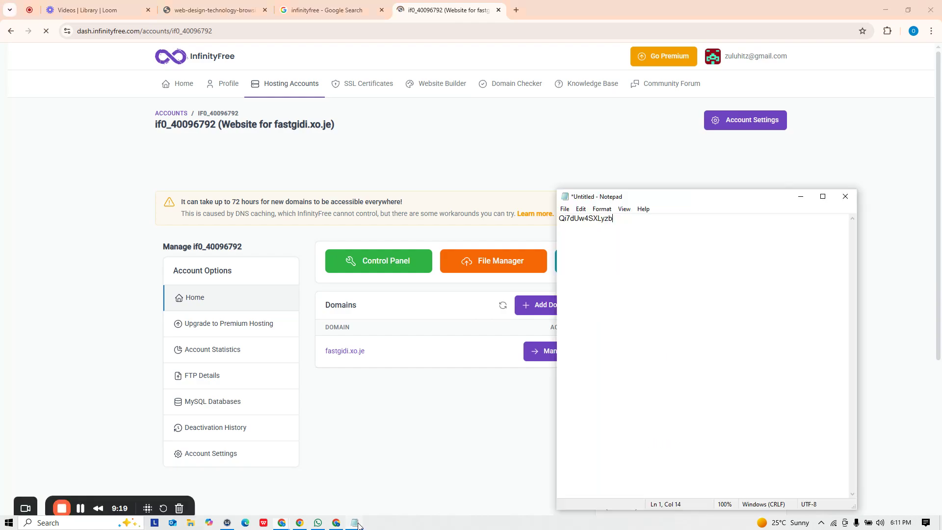
key("Return")
key("Return")
key("ctrl+v")
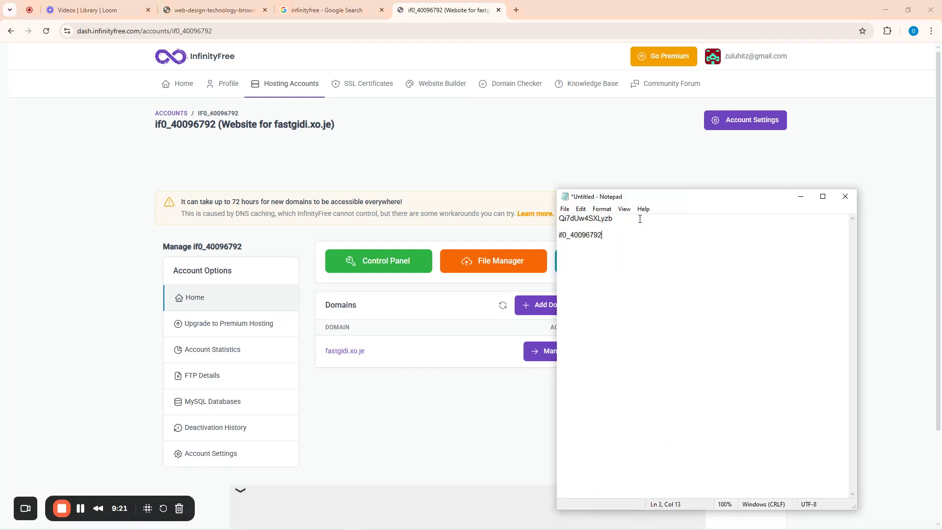
left_click(336, 186)
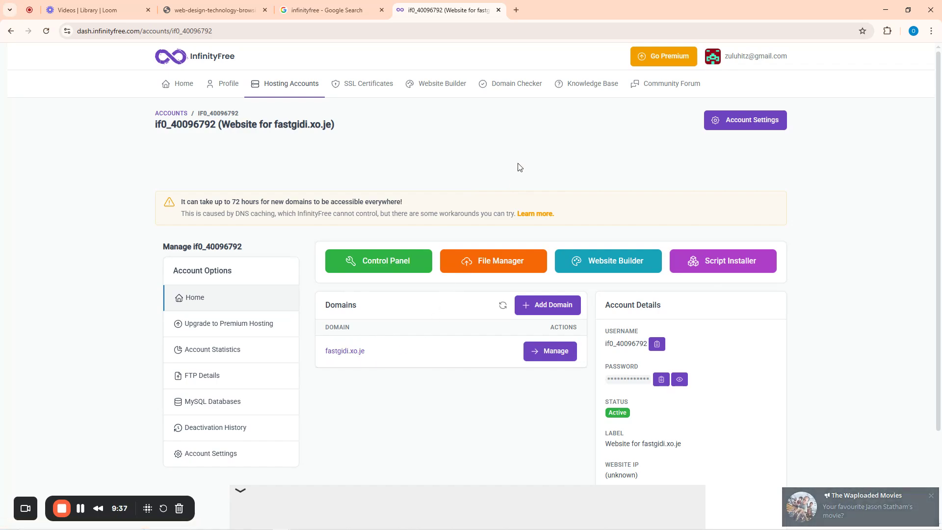
left_click(931, 496)
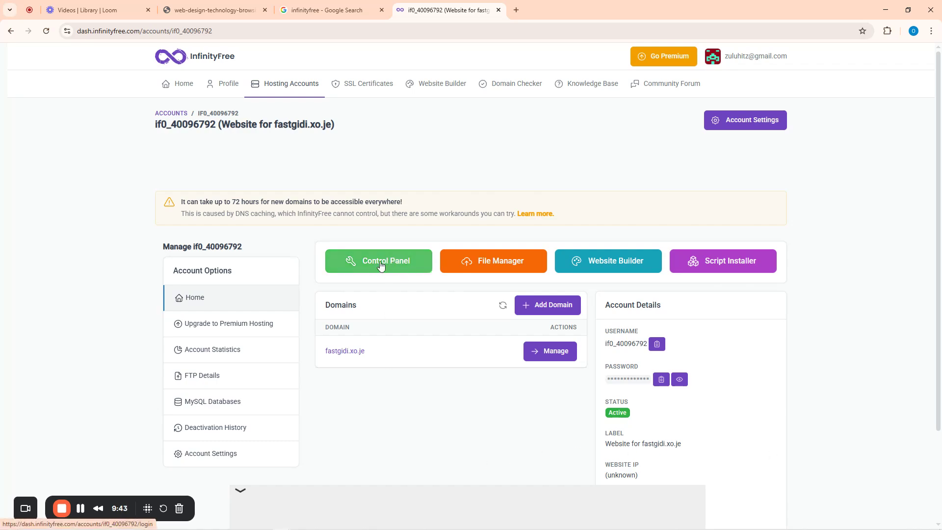
scroll(517, 434, "down", 3)
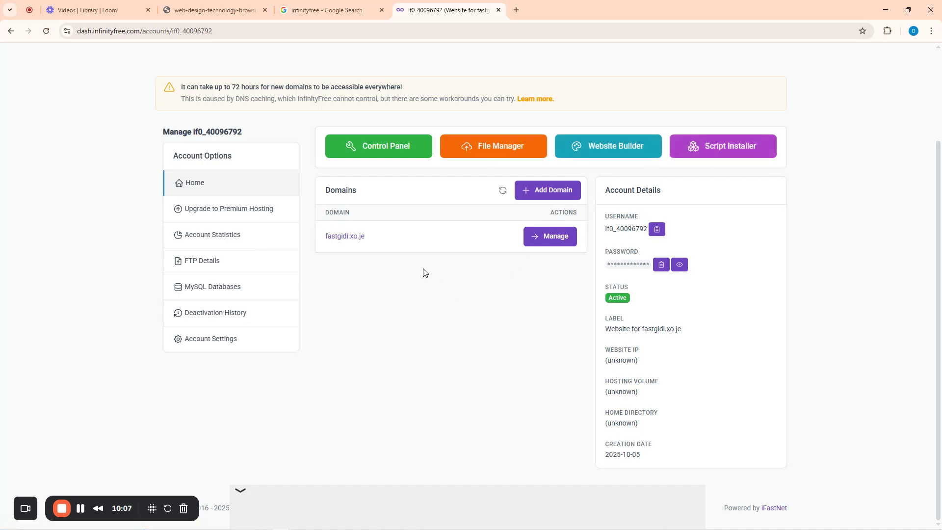
- Open the account's control panel and approve the notice allowing service emails
left_click(375, 147)
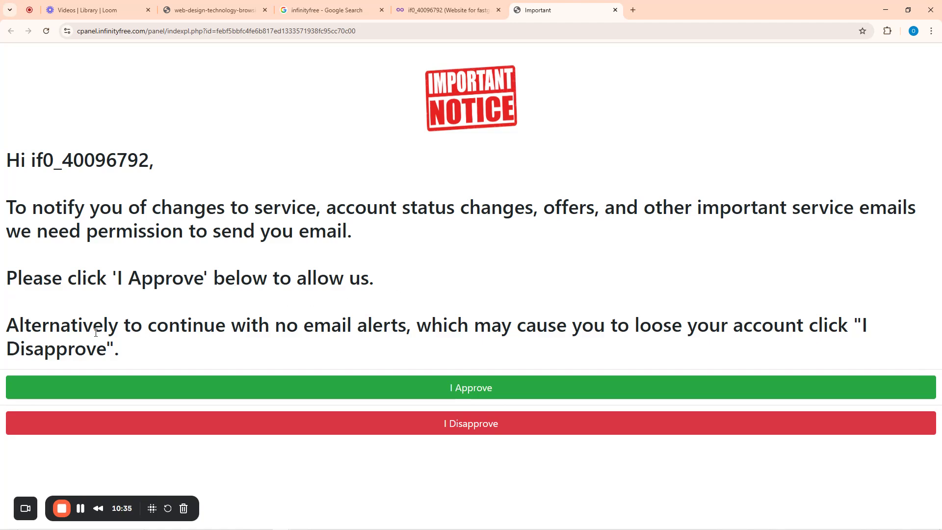
left_click(470, 393)
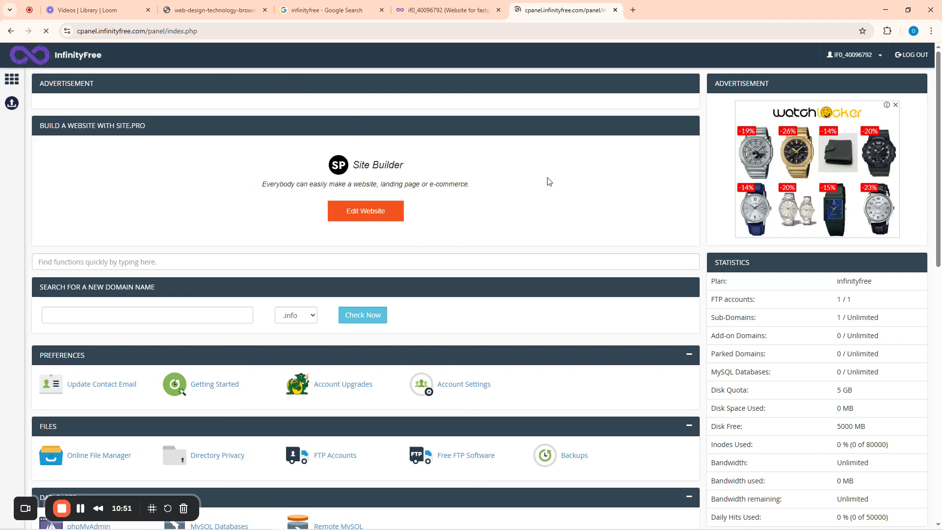
scroll(231, 231, "down", 4)
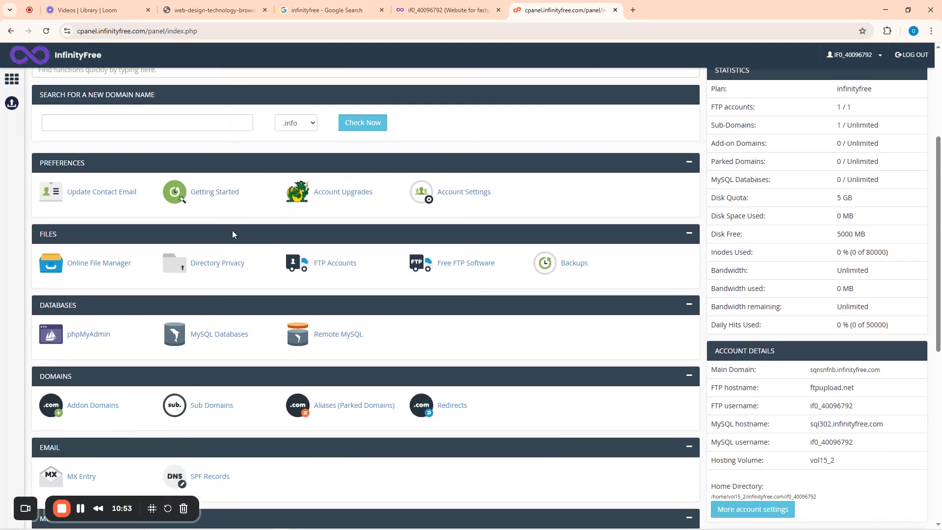
scroll(232, 230, "down", 3)
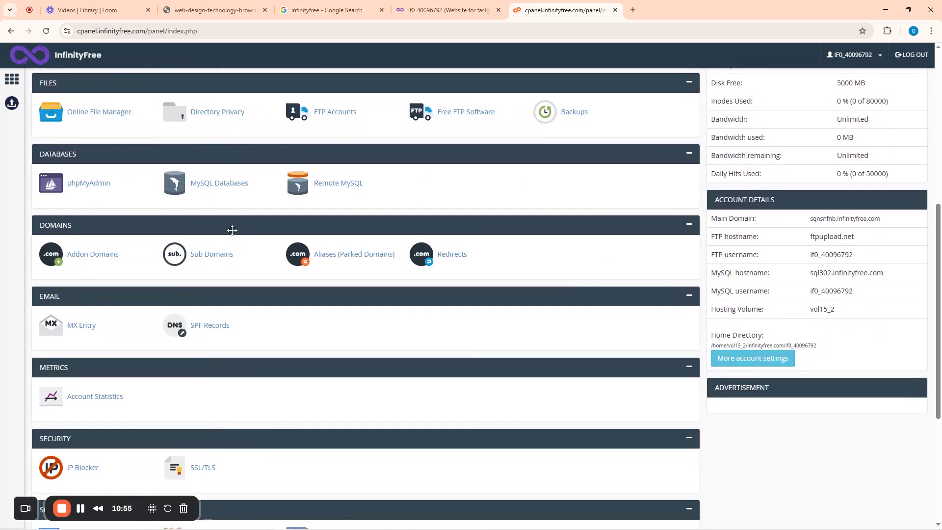
scroll(232, 231, "down", 4)
scroll(232, 234, "down", 1)
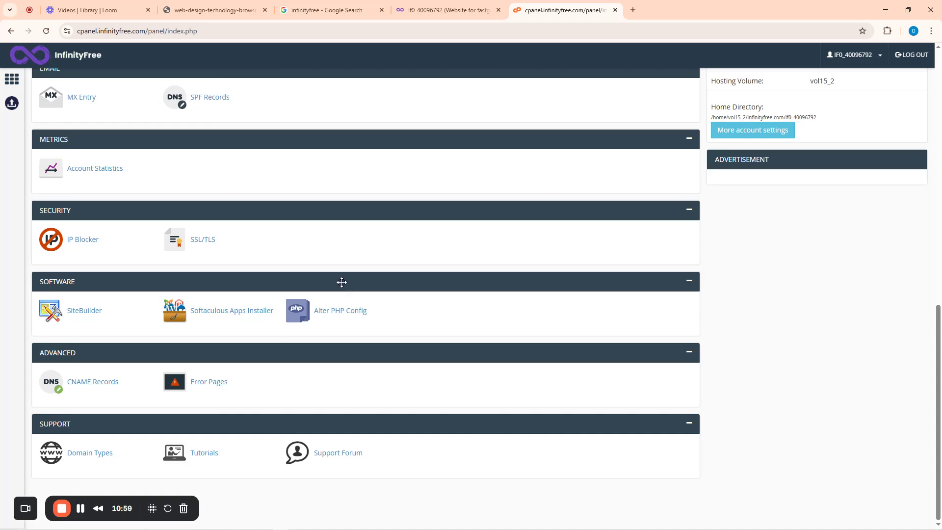
scroll(426, 238, "up", 12)
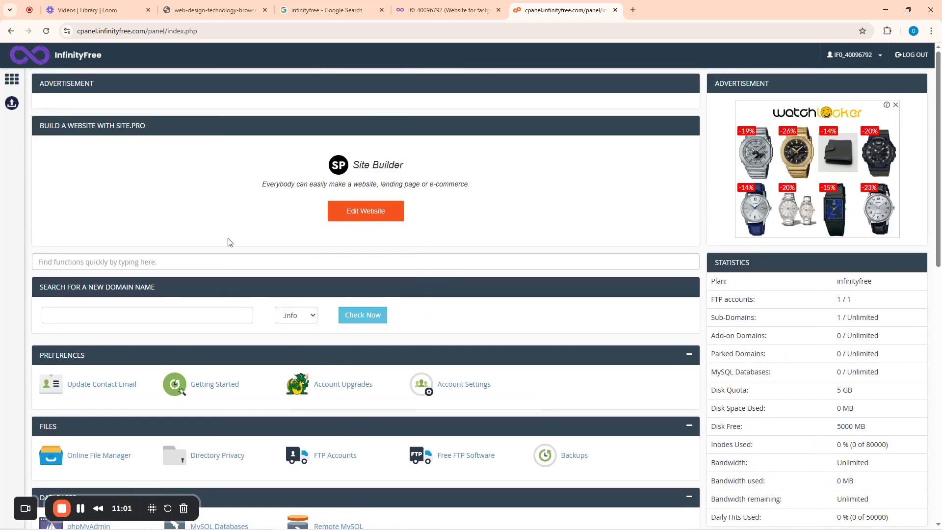
scroll(229, 240, "down", 10)
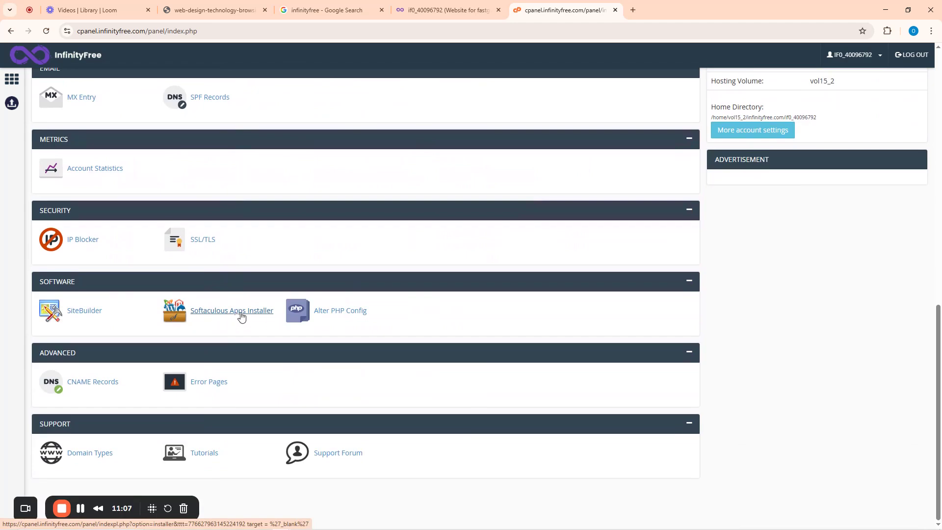
scroll(241, 309, "up", 10)
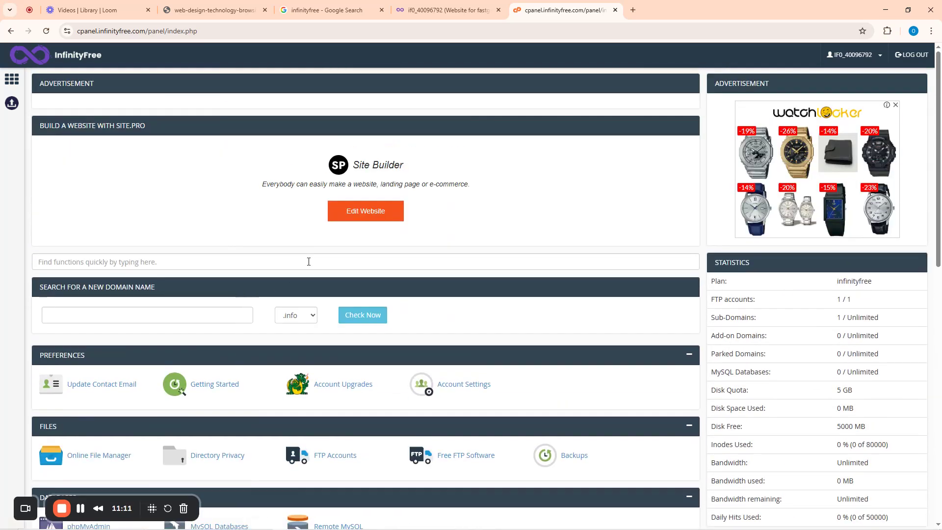
scroll(283, 253, "down", 10)
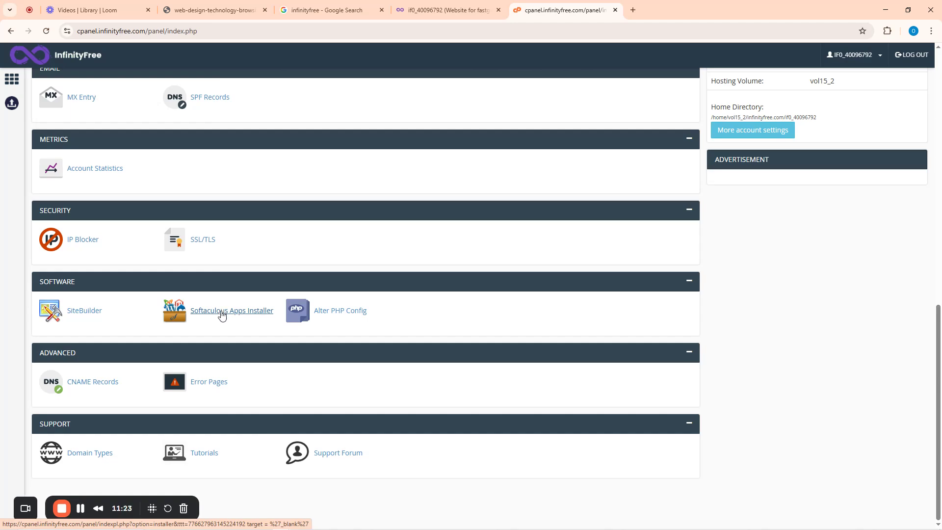
- Launch the Softaculous Apps Installer and browse its Top Scripts catalogue
left_click(222, 312)
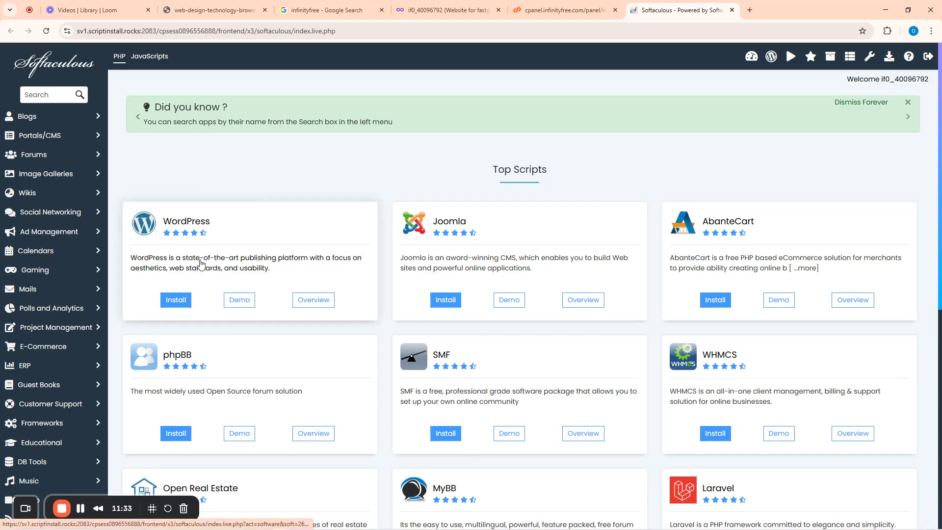
scroll(606, 319, "down", 8)
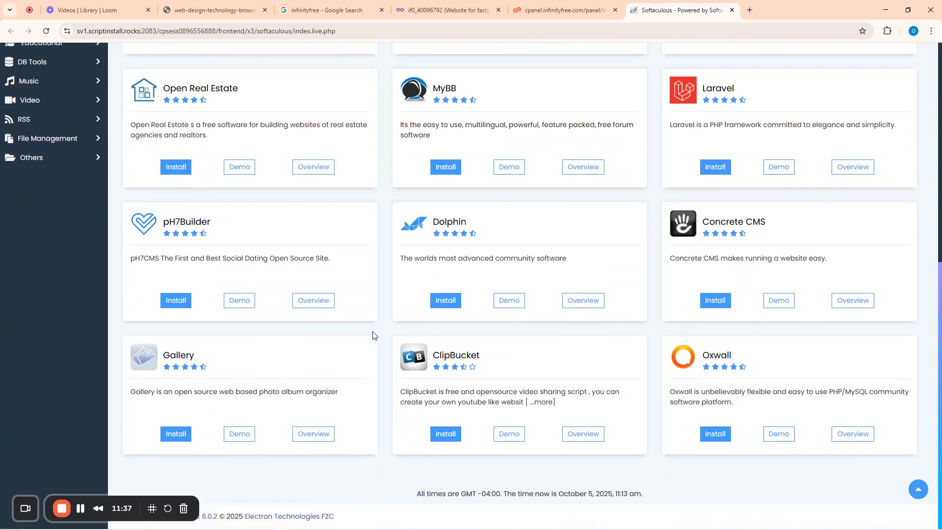
scroll(623, 231, "up", 8)
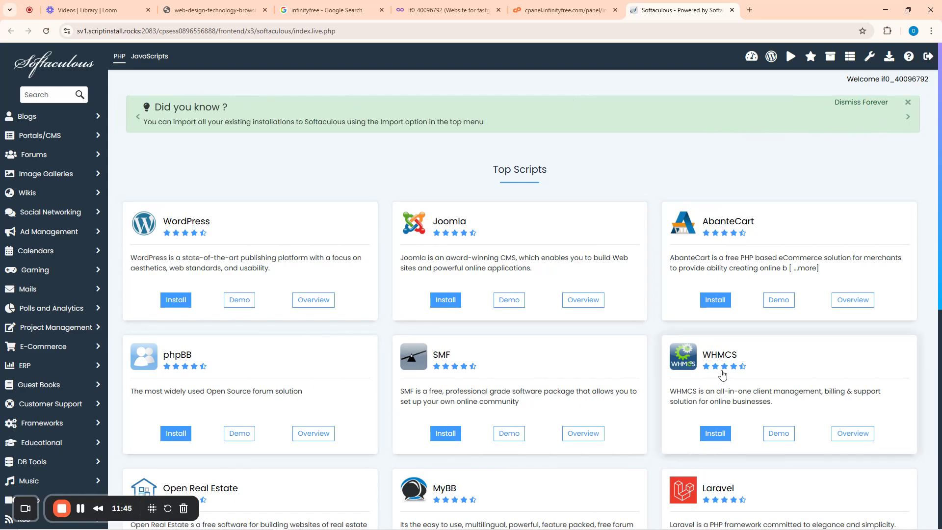
scroll(723, 372, "down", 5)
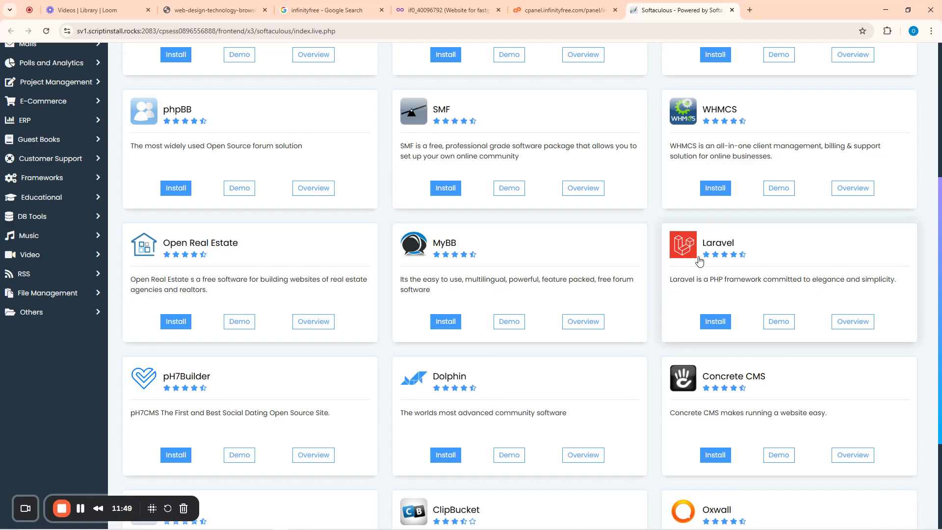
scroll(387, 181, "up", 5)
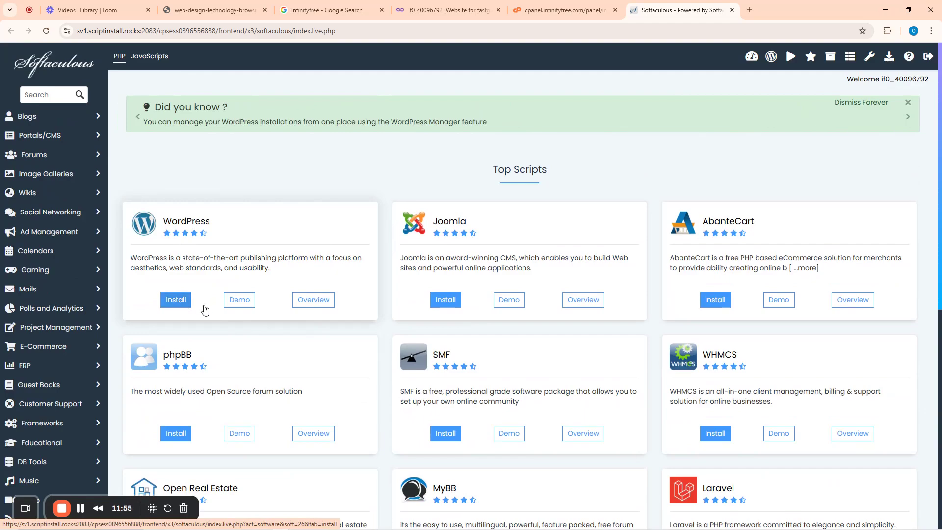
left_click(179, 302)
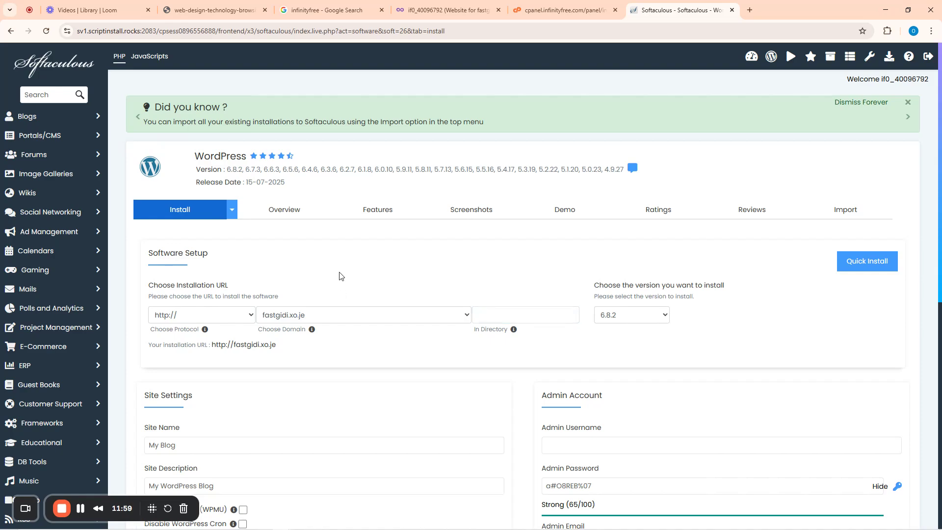
left_click(238, 318)
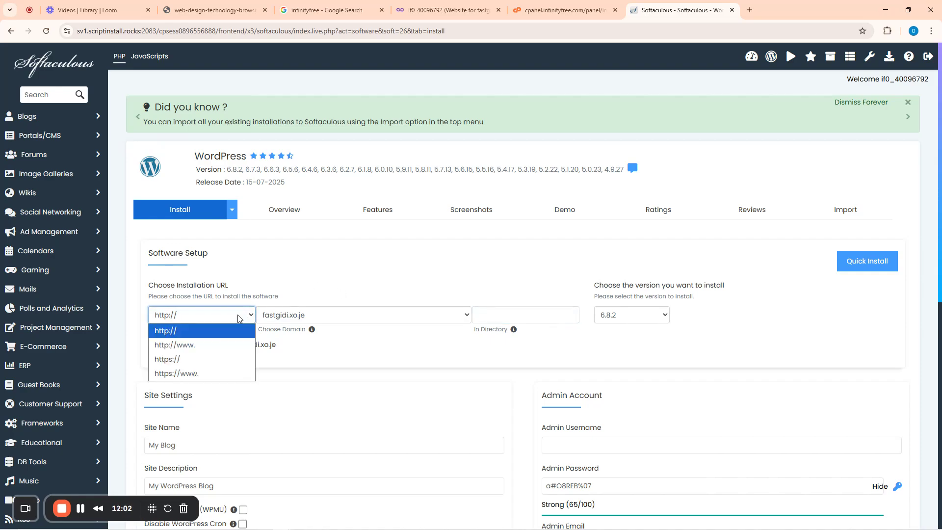
left_click(175, 360)
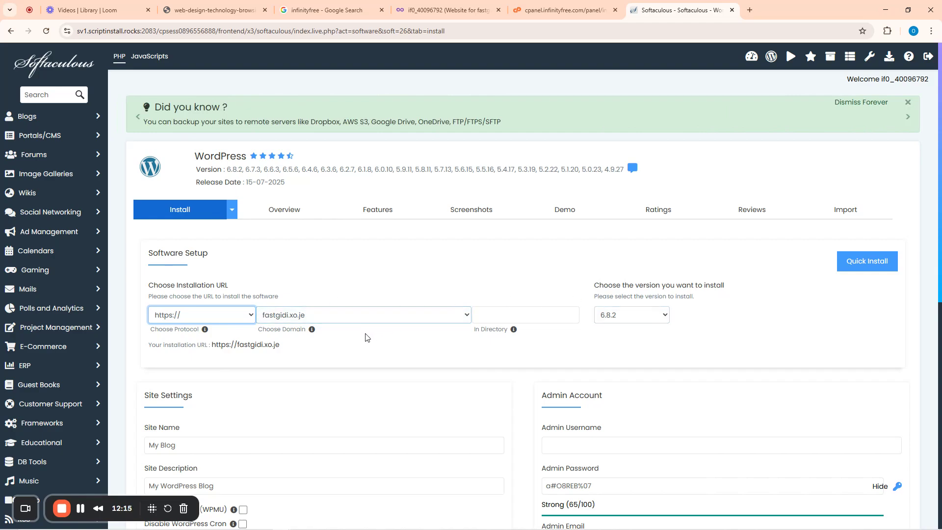
scroll(426, 315, "down", 1)
scroll(426, 315, "down", 5)
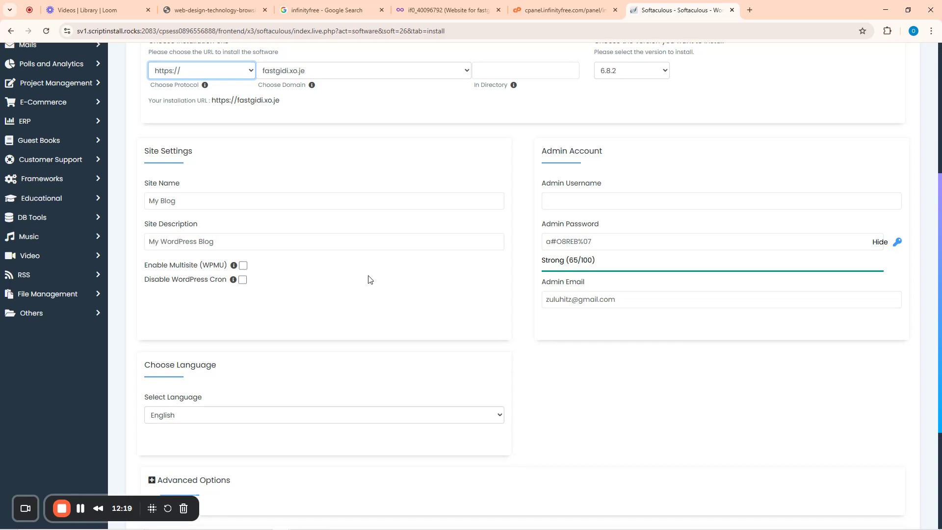
scroll(368, 277, "up", 3)
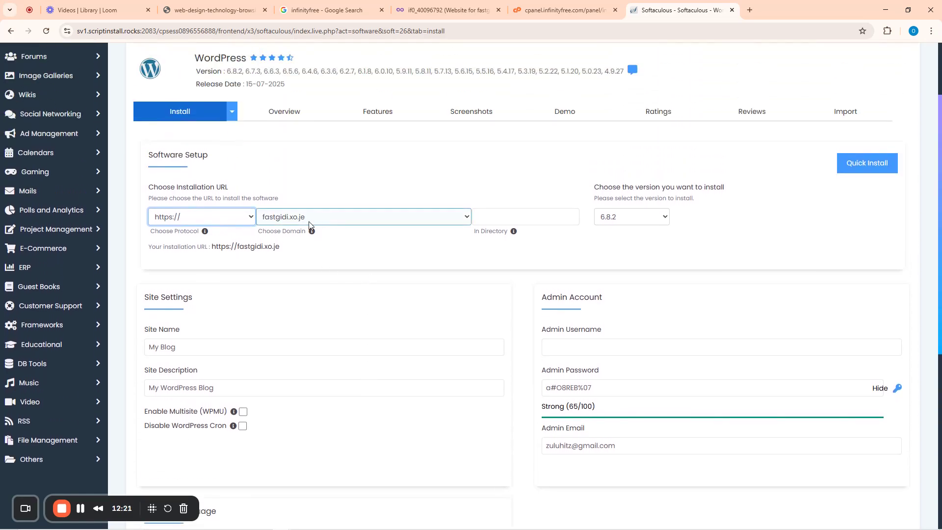
- Replace 'My Blog' with 'Fastgidi tutorials' and set the description to 'The best Tutorial Platform for everyone'
left_click(186, 348)
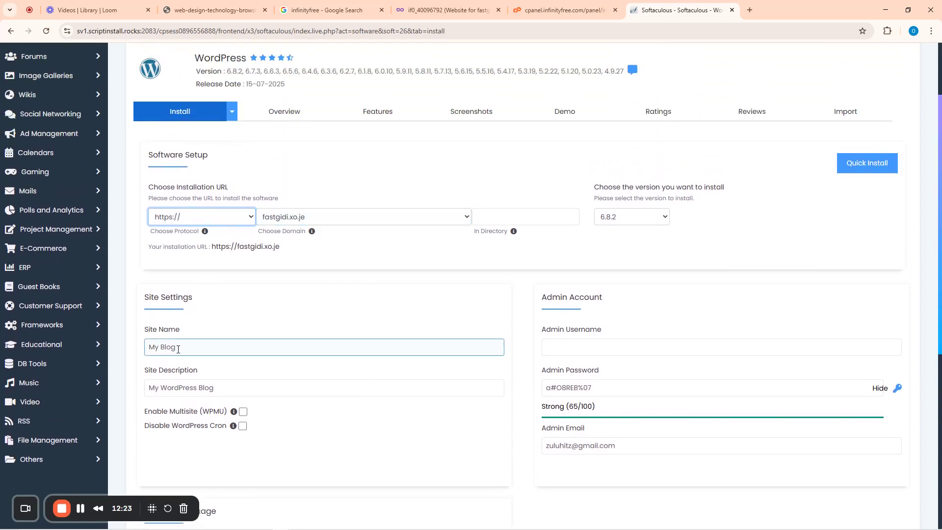
left_click_drag(189, 347, 144, 349)
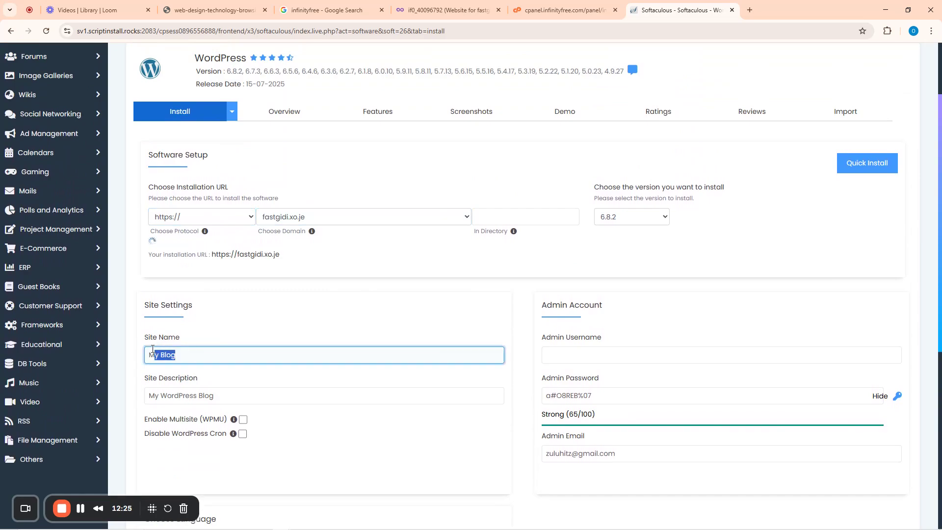
type("F")
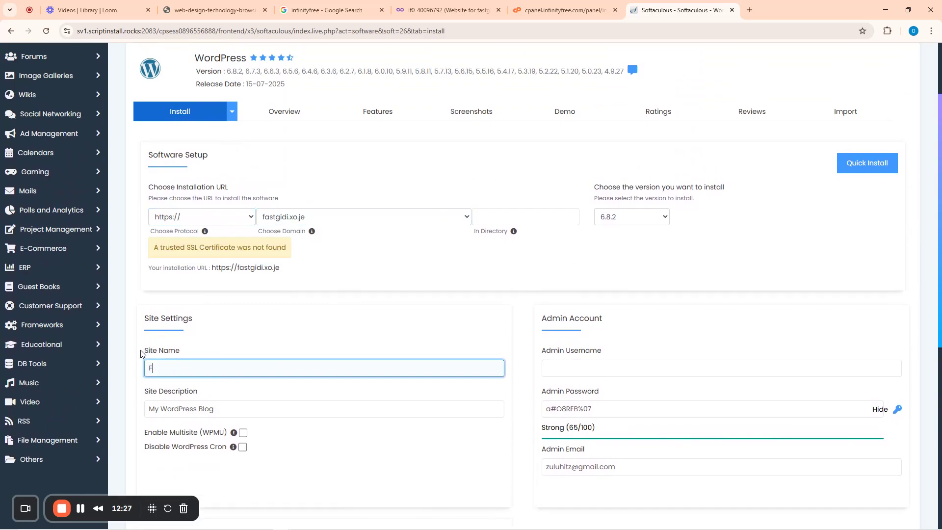
type("astgidi tutorials")
left_click_drag(231, 411, 110, 422)
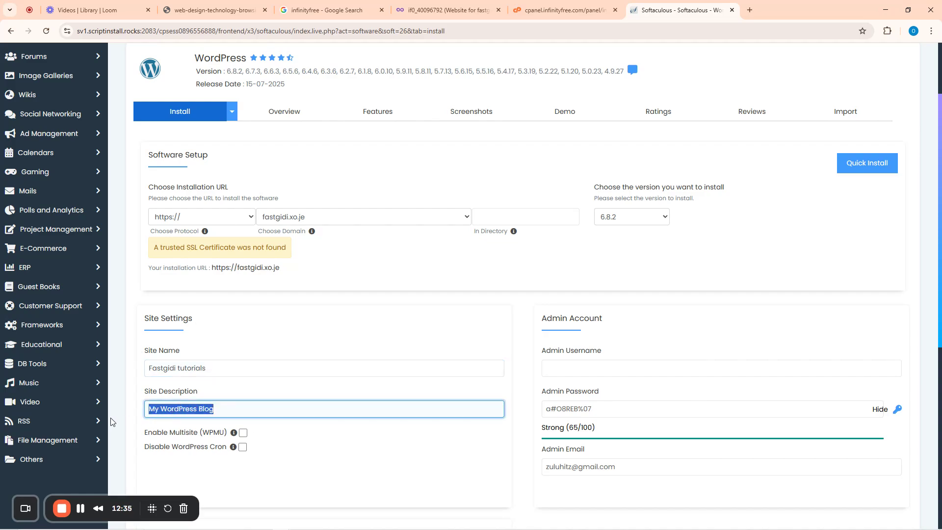
type("The")
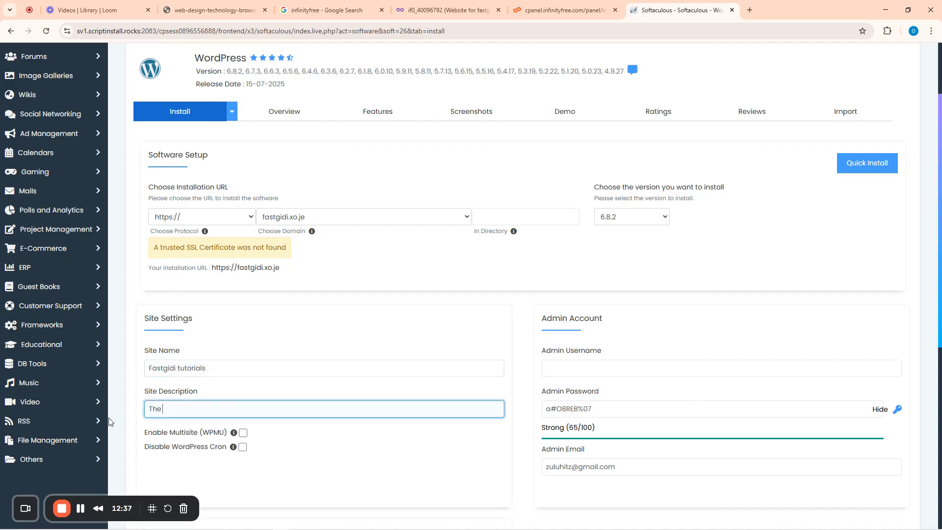
type(" best Tutorial Platform for e")
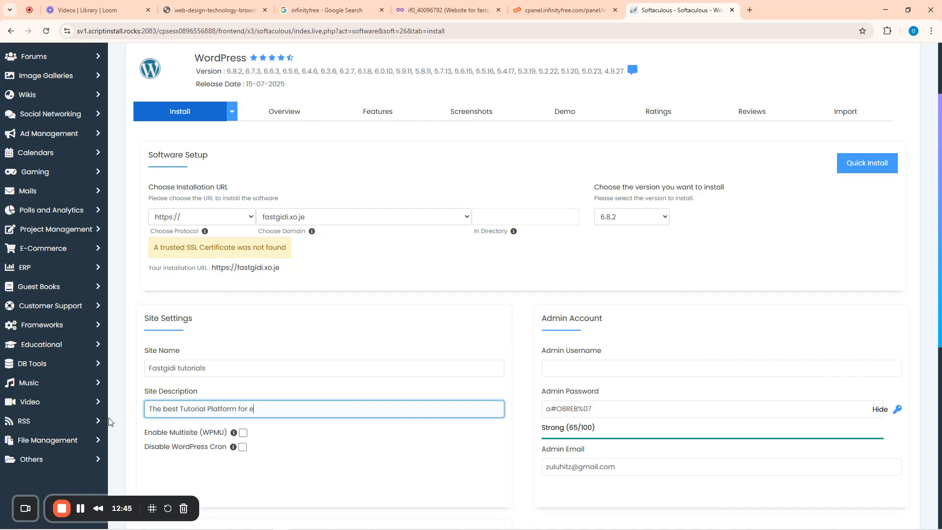
type("veryone")
left_click(578, 366)
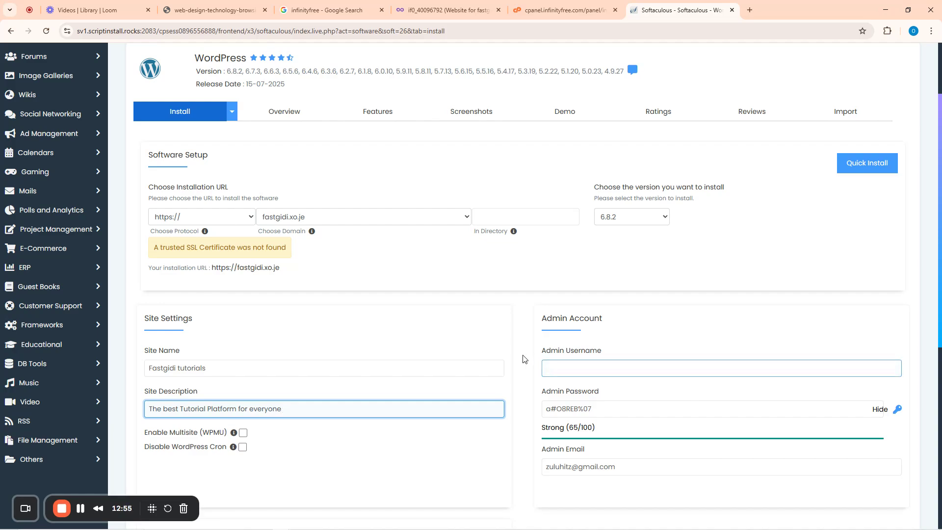
- Enter the WordPress admin username and record it in Notepad labelled 'wordpress userbame:'
mouse_move(366, 525)
left_click(563, 367)
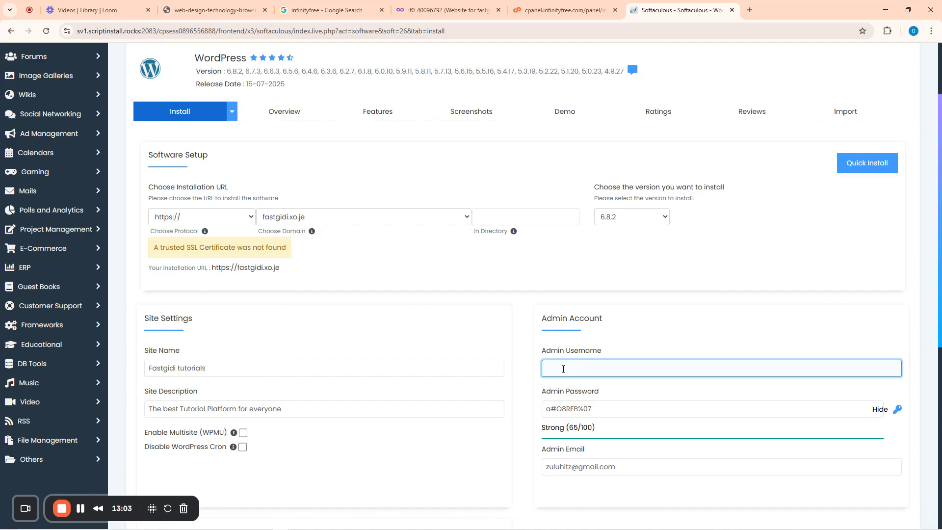
type("drotanwa")
double_click(563, 369)
key("ctrl+c")
left_click(354, 523)
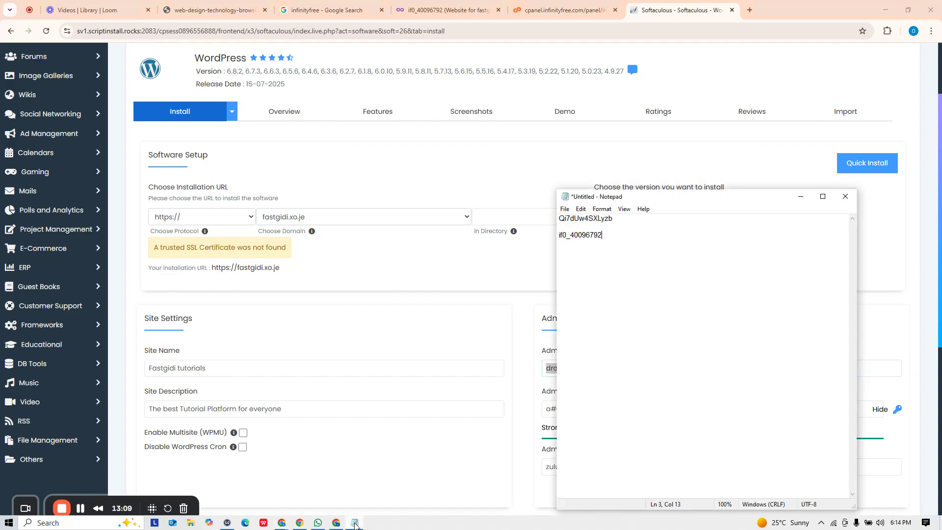
key("Return")
key("Return")
key("Return")
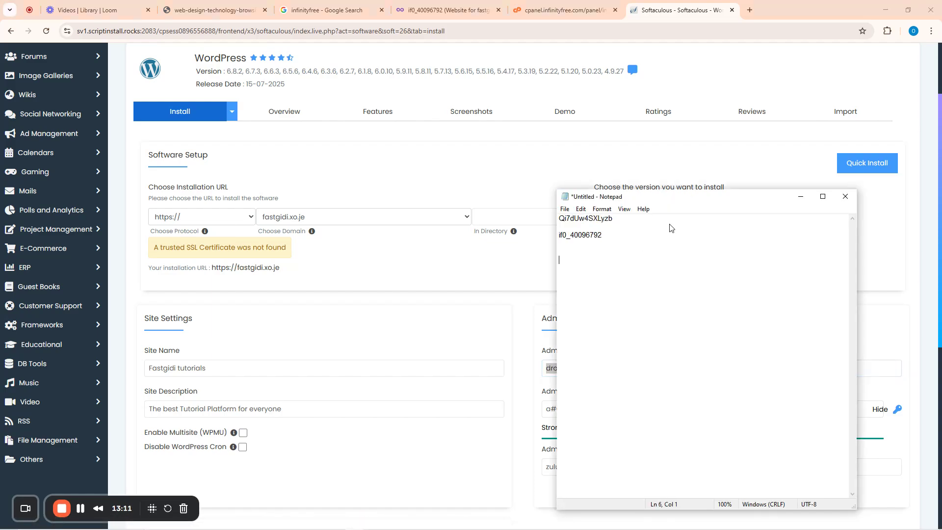
key("ctrl+v")
type("wp")
key("BackSpace")
key("BackSpace")
type("wordpress userbame:")
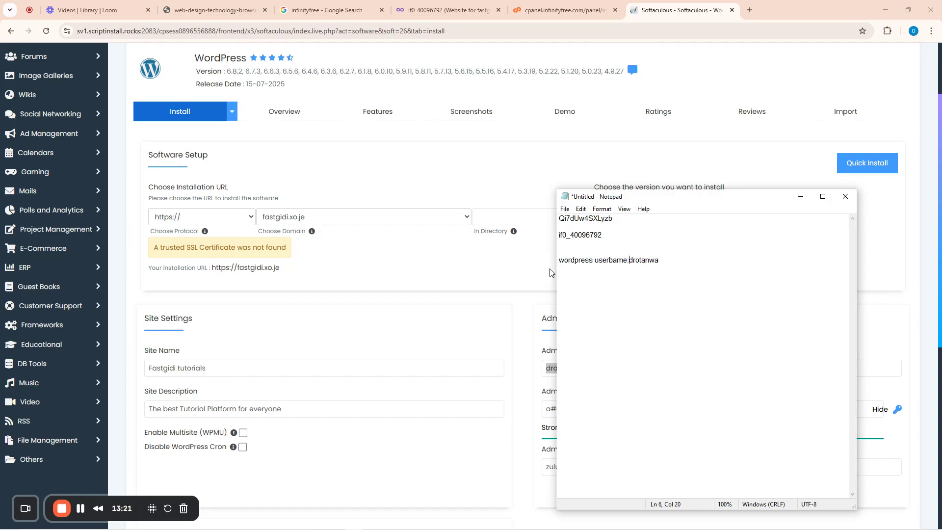
- Append extra characters to the admin password until it rates Strong 100/100, then select it
left_click(514, 173)
left_click(596, 408)
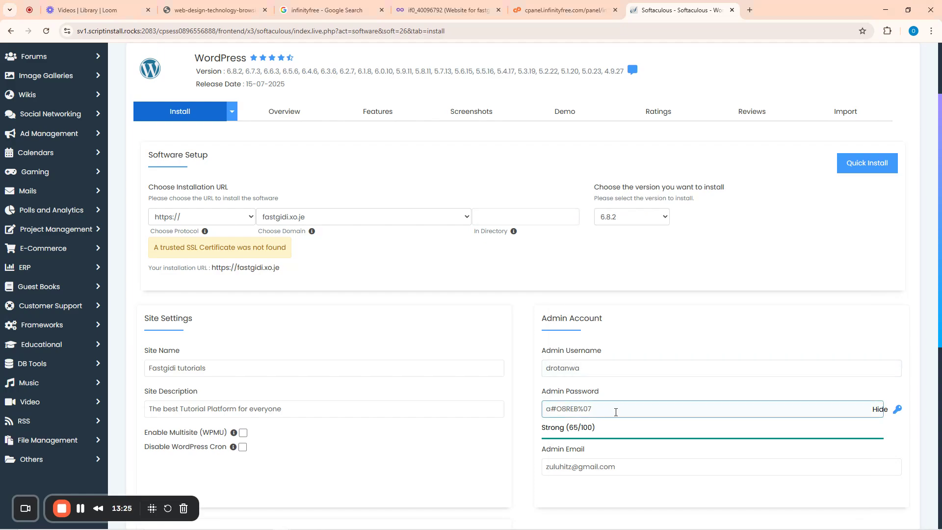
left_click(607, 410)
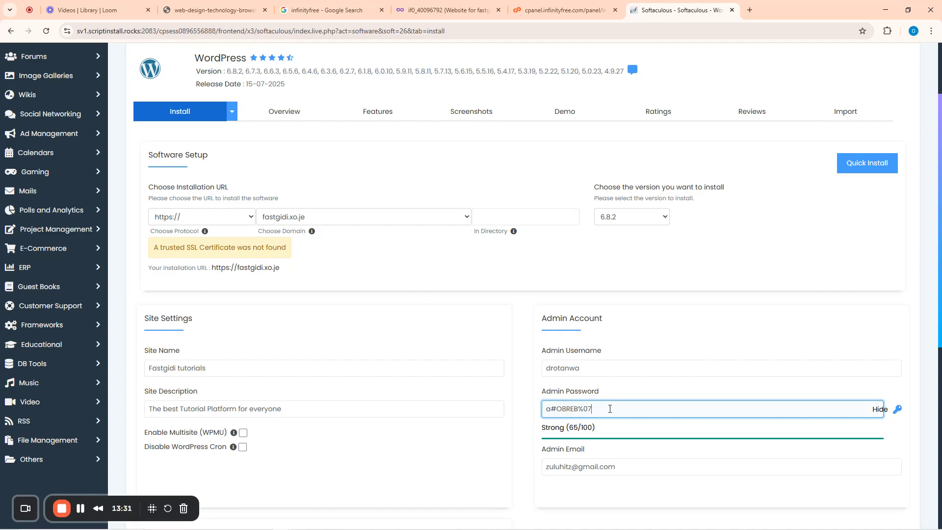
key("ctrl+a")
key("ctrl+c")
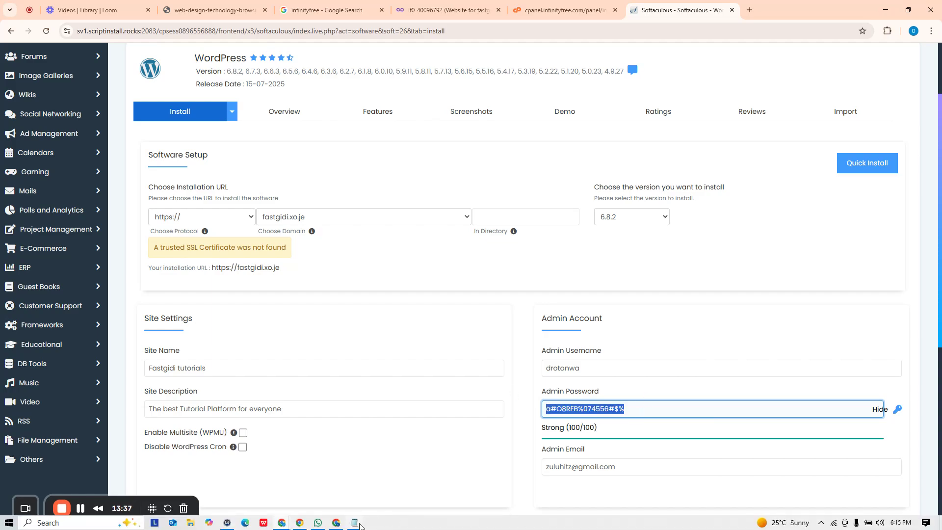
- Paste the admin password into the notes and save them on the Desktop as 'save site.txt'
left_click(395, 518)
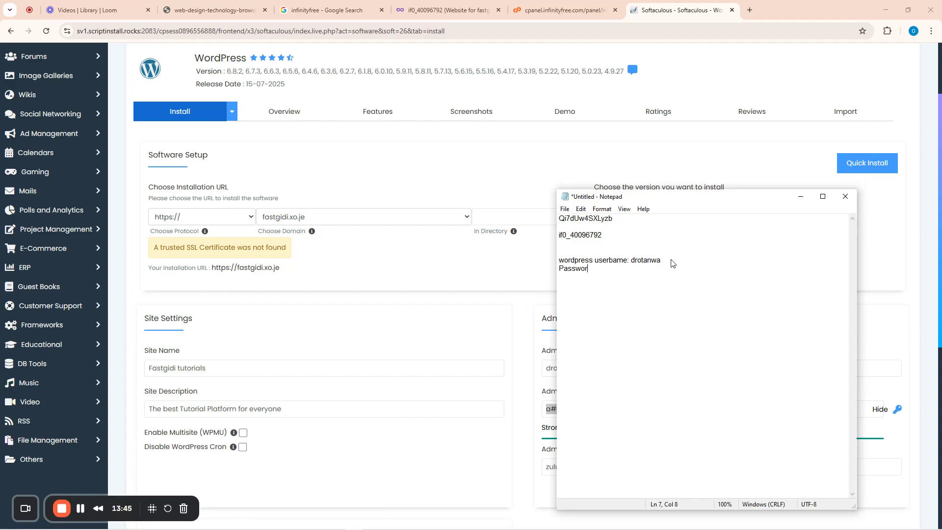
key("ctrl+v")
key("ctrl+s")
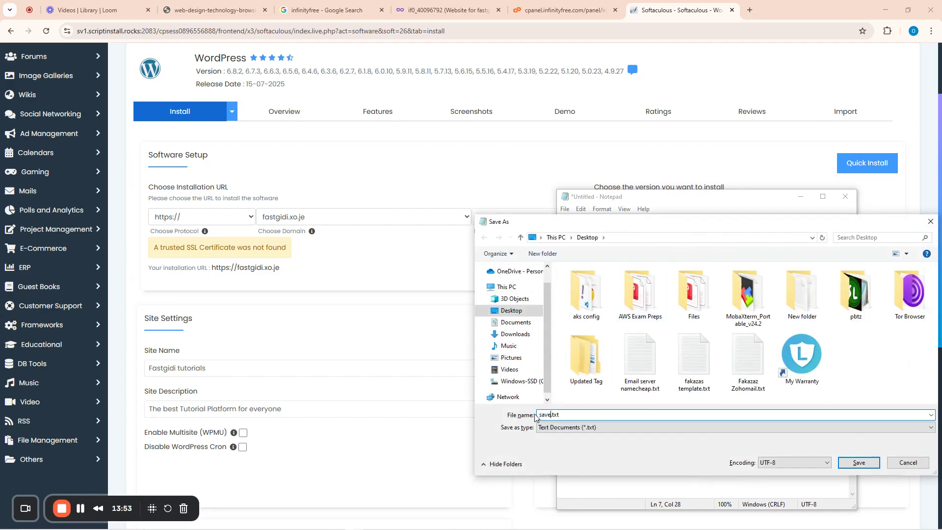
type("save site")
left_click(859, 462)
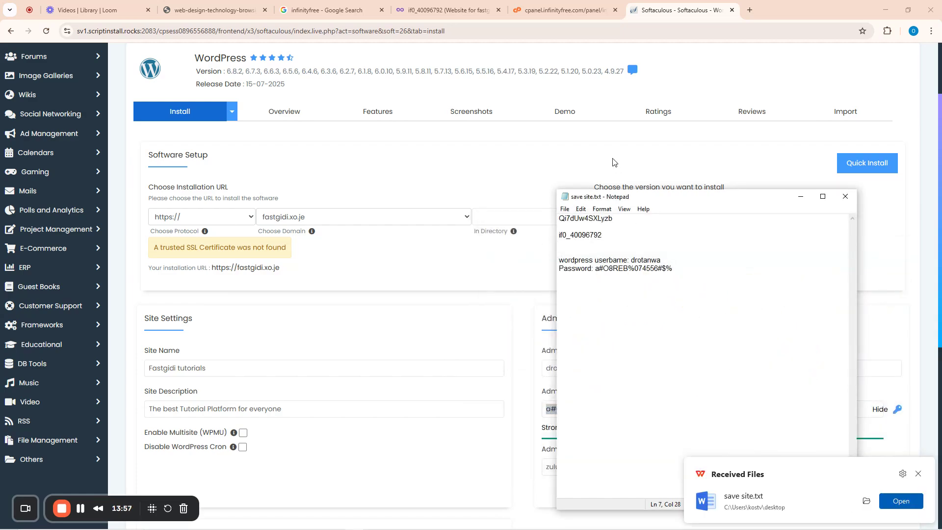
left_click(612, 160)
scroll(794, 434, "down", 6)
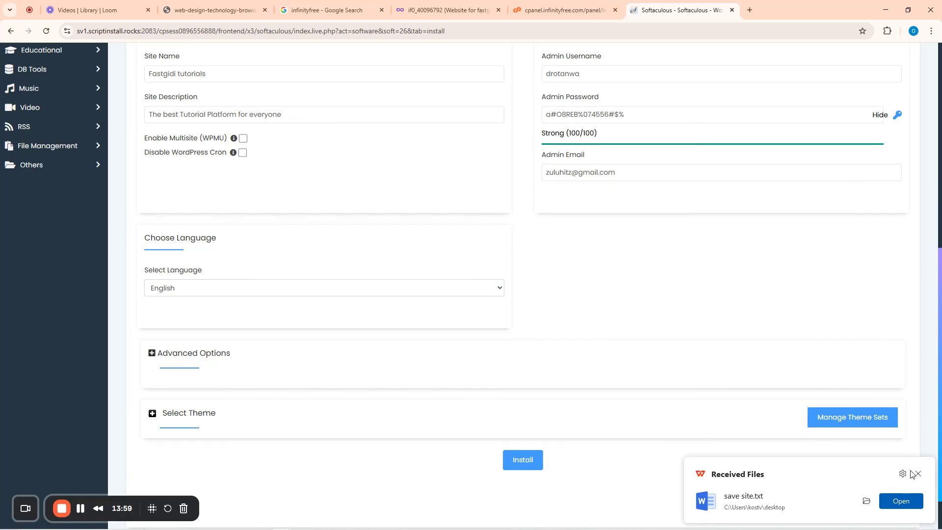
left_click(916, 474)
scroll(363, 319, "down", 1)
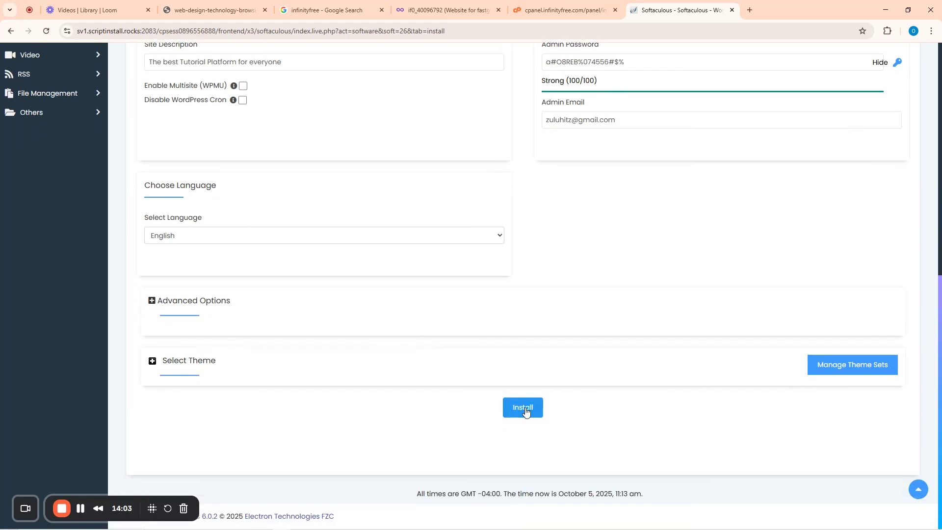
scroll(584, 334, "up", 6)
scroll(570, 285, "down", 2)
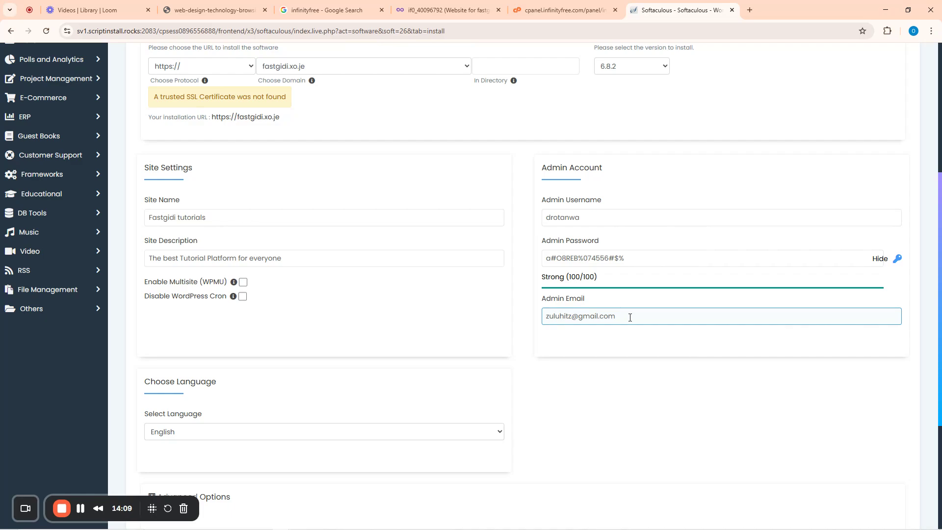
scroll(520, 276, "up", 4)
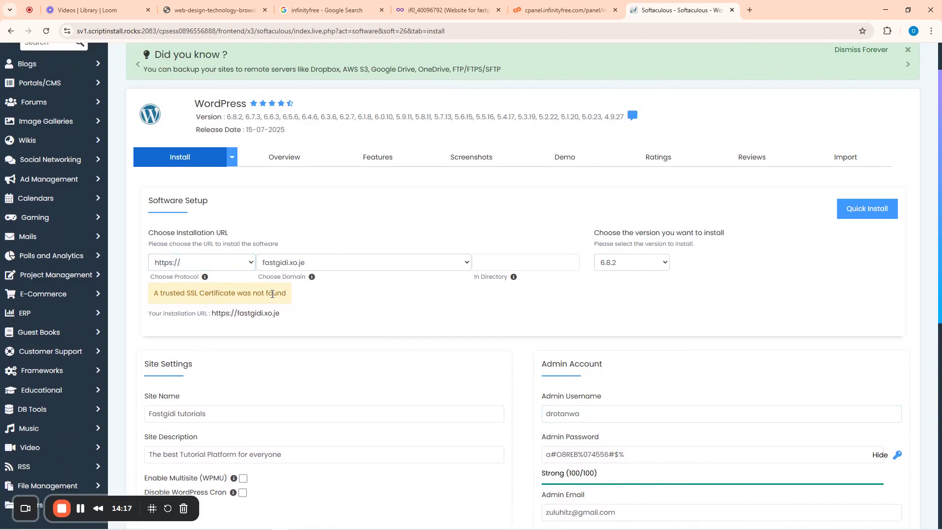
left_click(244, 267)
left_click(189, 277)
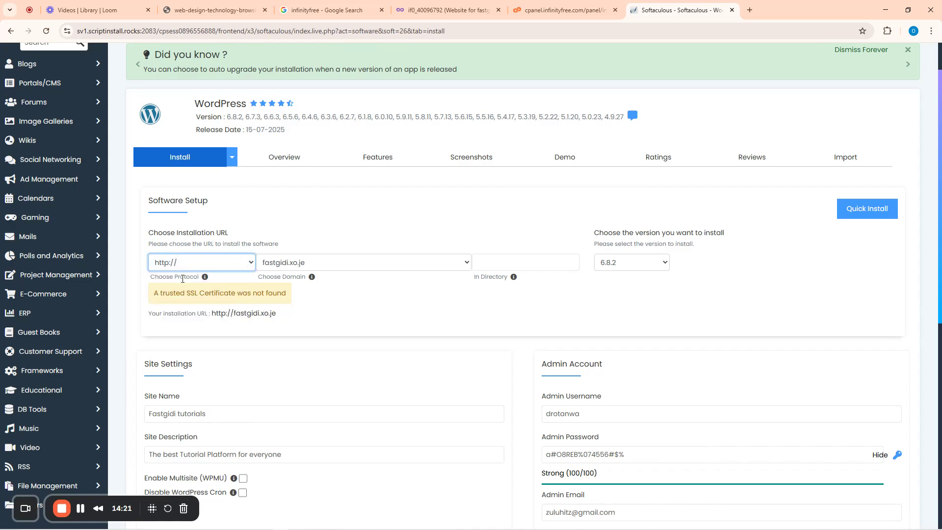
mouse_move(209, 280)
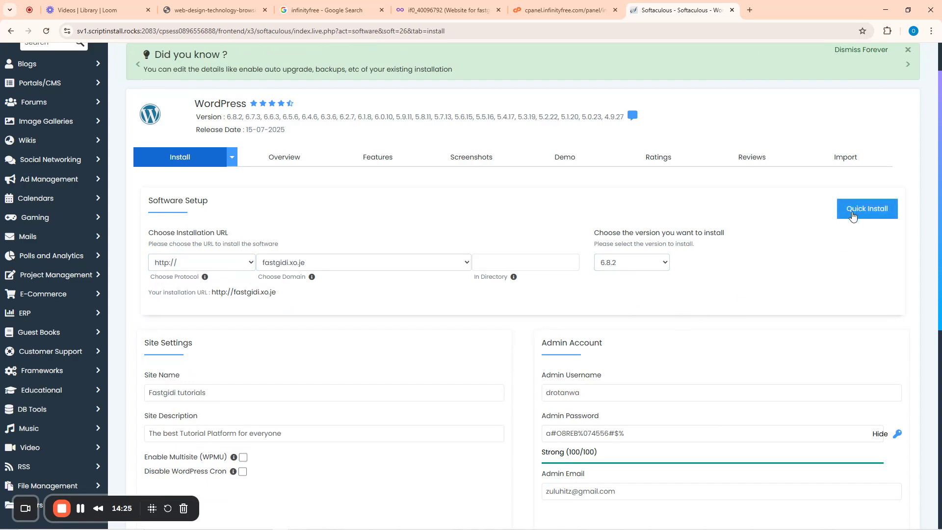
scroll(755, 271, "down", 8)
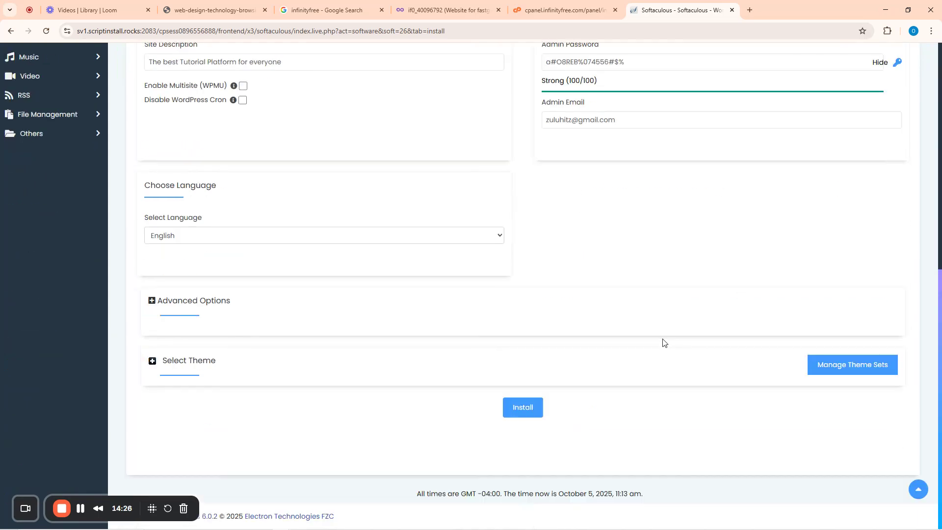
left_click(523, 408)
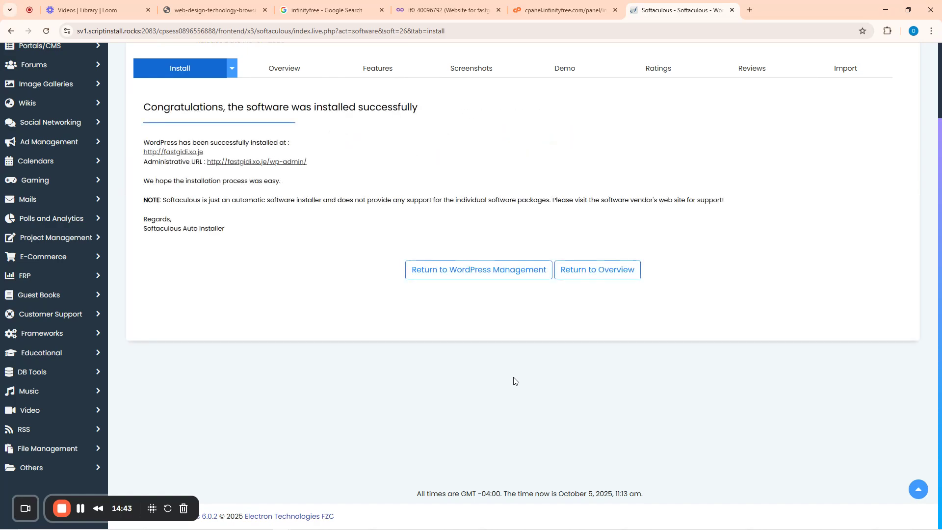
right_click(208, 161)
left_click(223, 167)
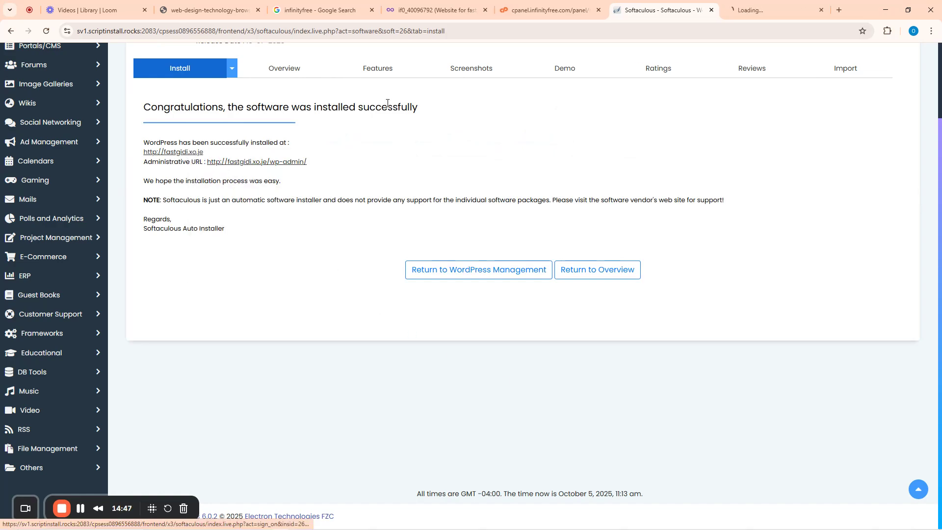
left_click(772, 6)
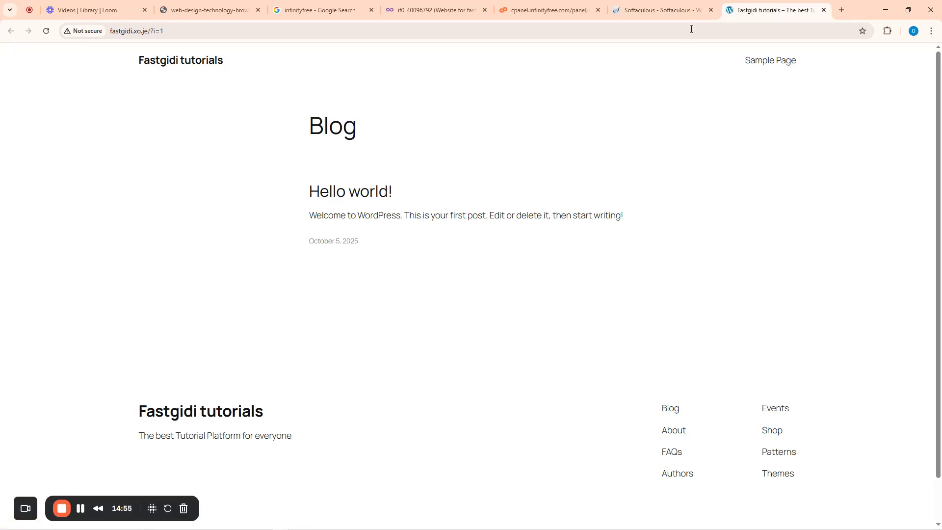
left_click(679, 10)
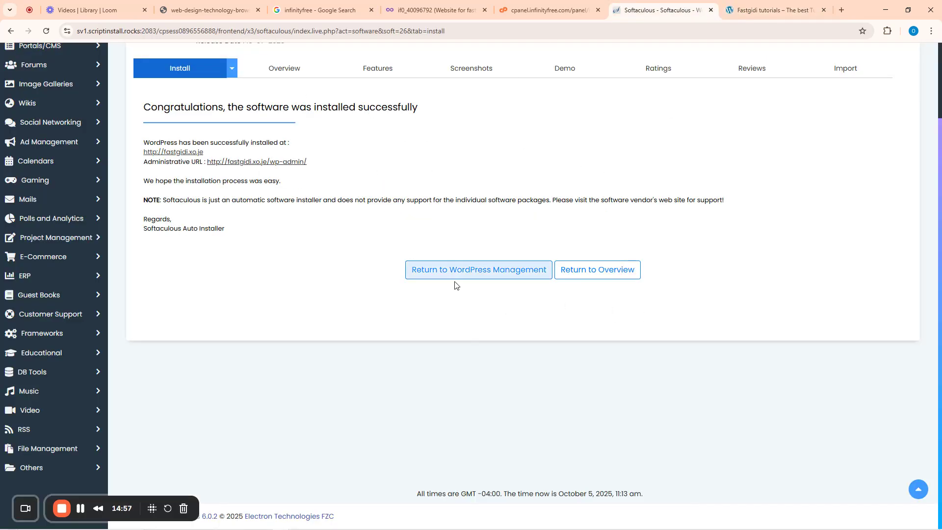
- Go to WordPress Management and refresh it to list the Fastgidi tutorials installation
left_click(489, 274)
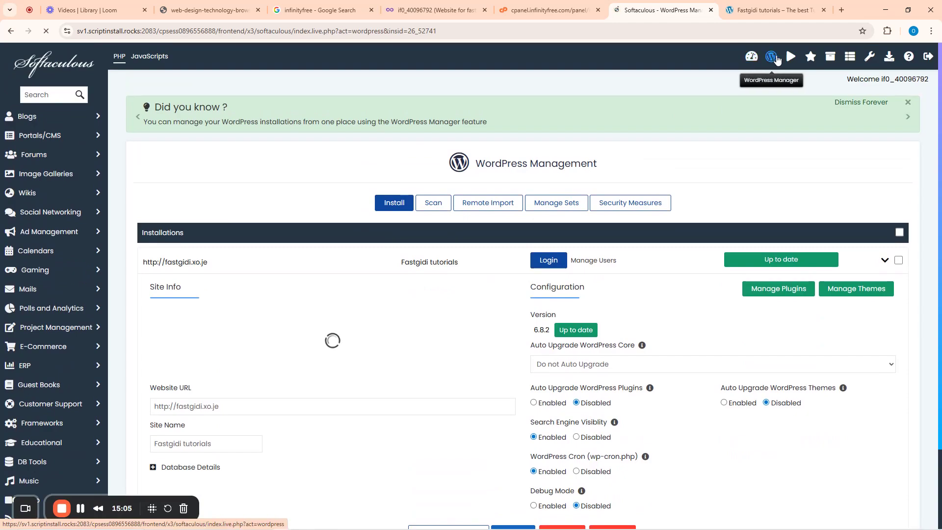
left_click(770, 58)
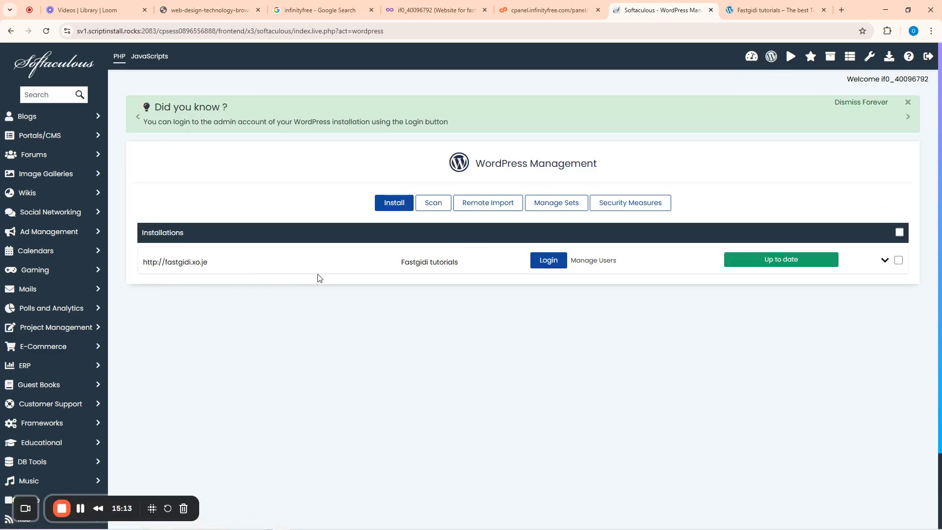
- Log into the fastgidi.xo.je WordPress admin, dismiss the Welcome panel, and reload the live site
left_click(552, 265)
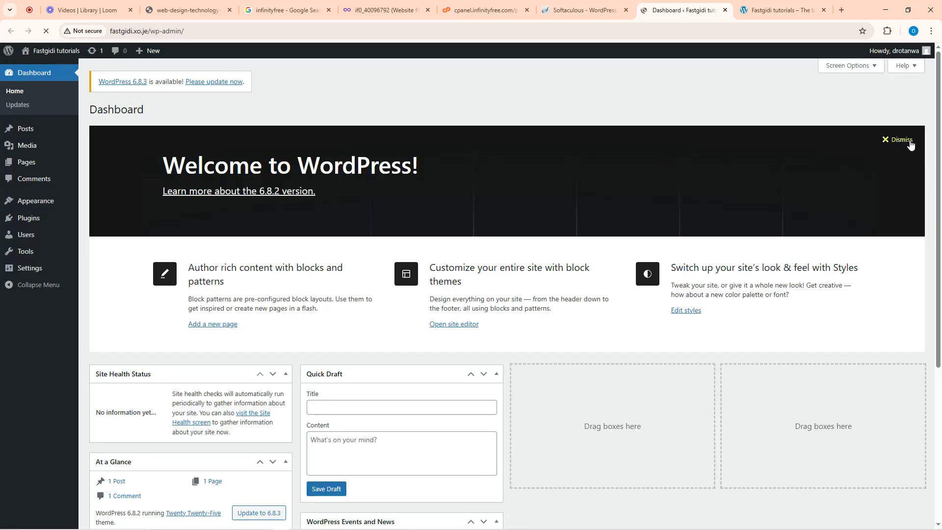
left_click(909, 142)
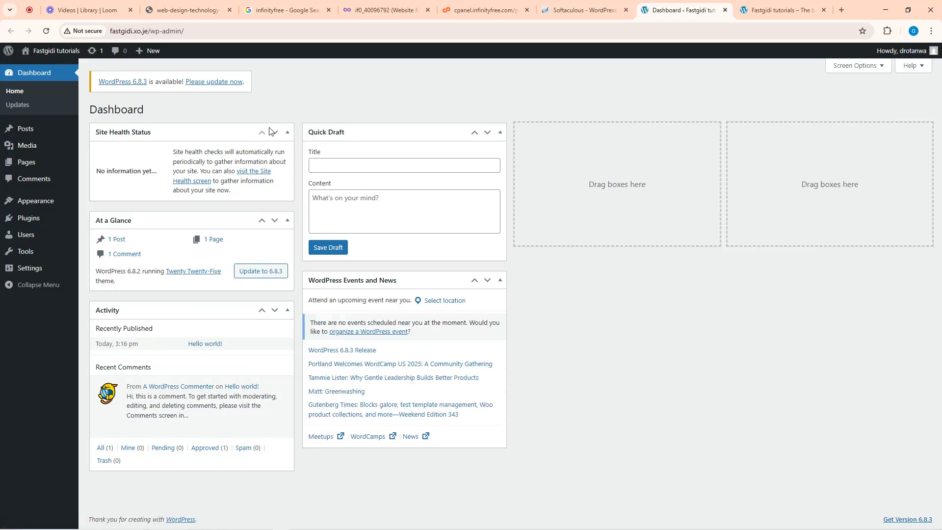
left_click(769, 6)
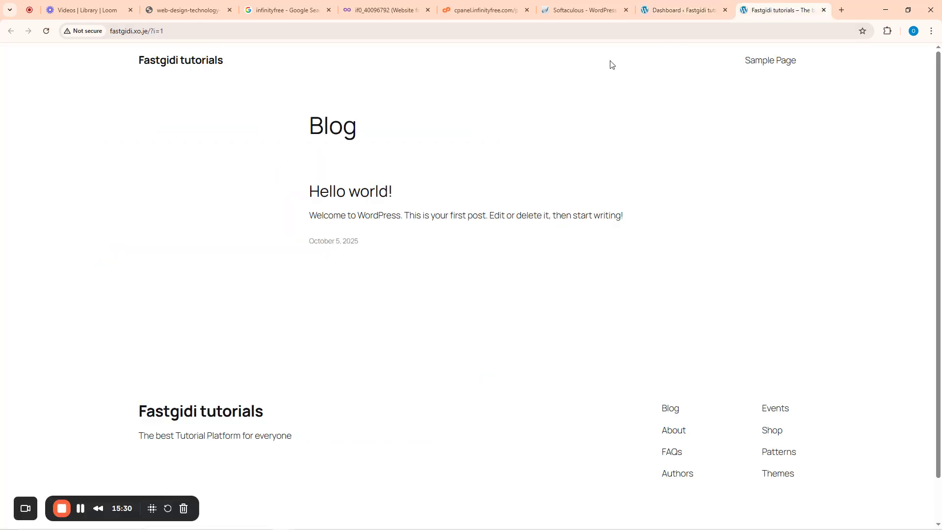
left_click(46, 30)
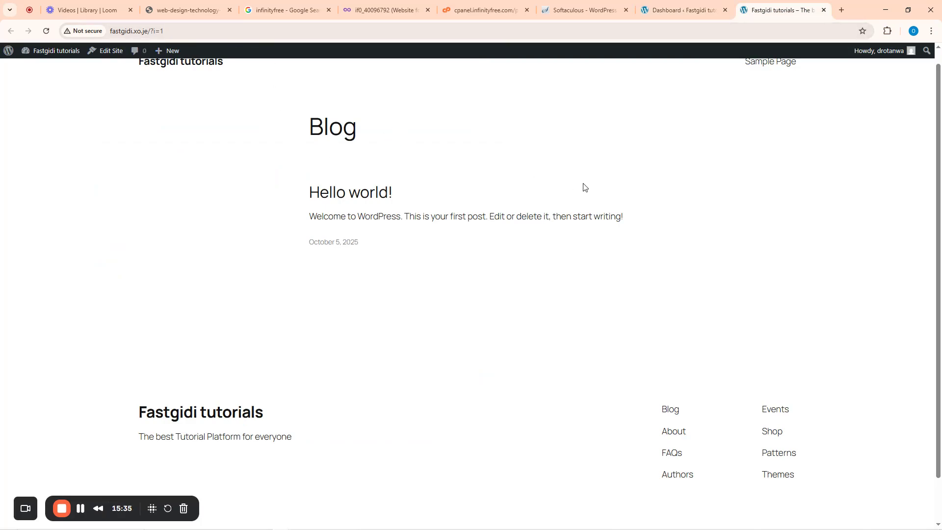
- Check the admin dashboard and the live site's domain, then return to the InfinityFree control panel
left_click(682, 10)
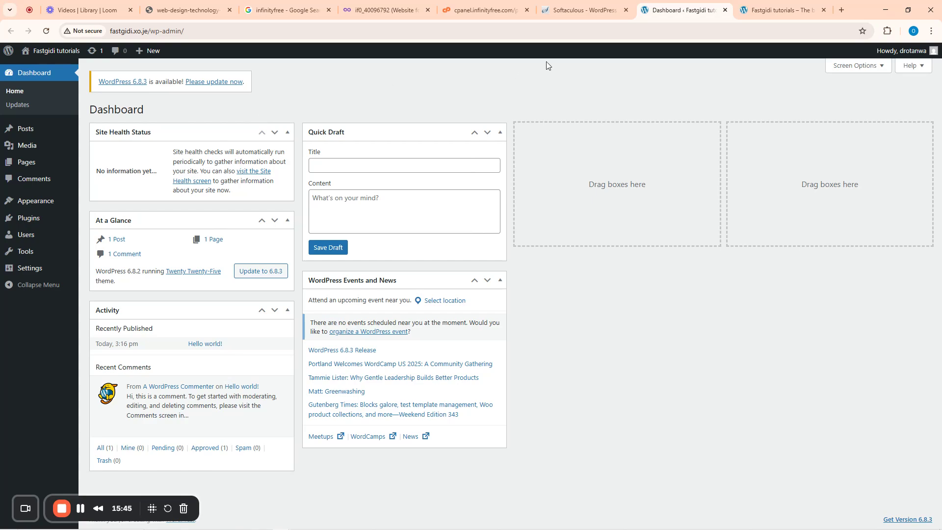
left_click(755, 9)
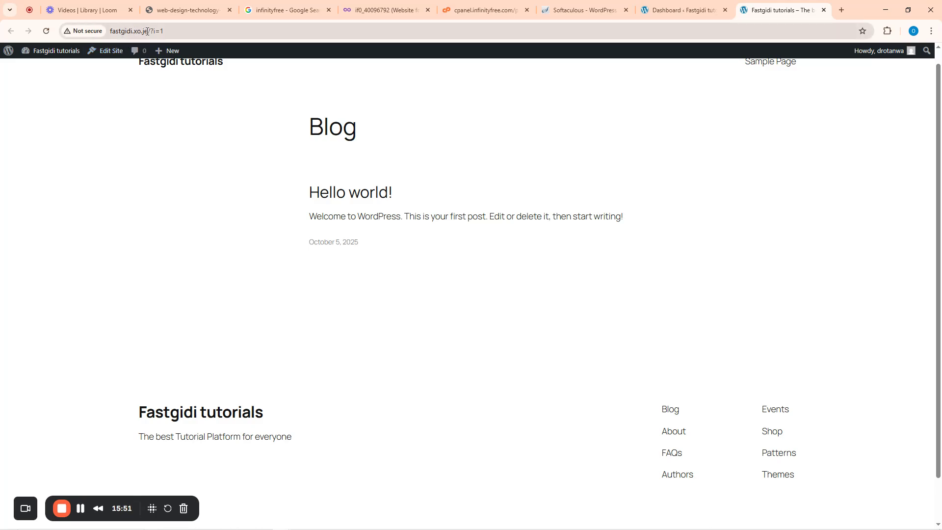
left_click_drag(147, 31, 116, 34)
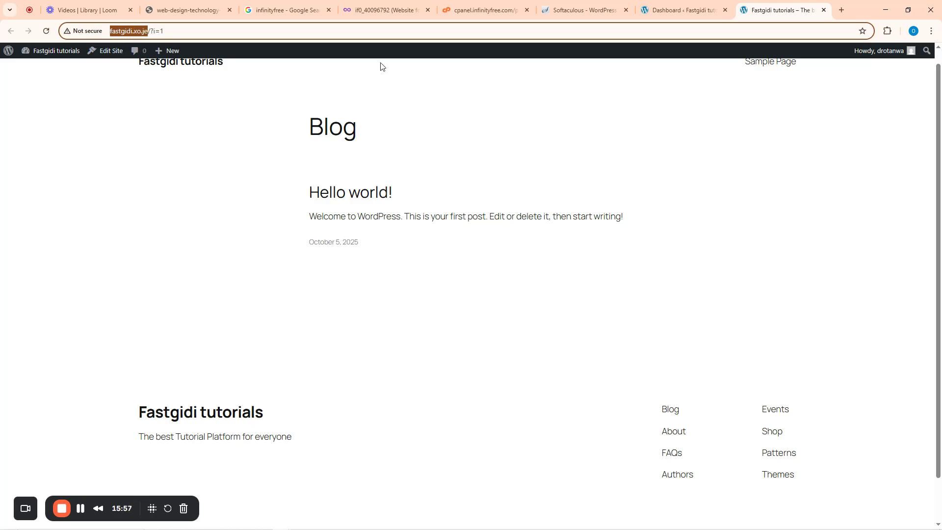
left_click(682, 10)
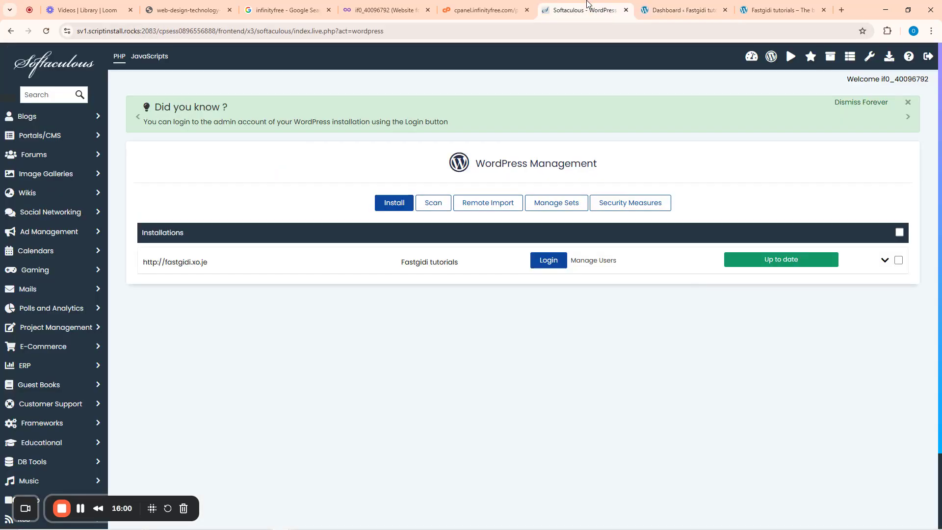
left_click(584, 10)
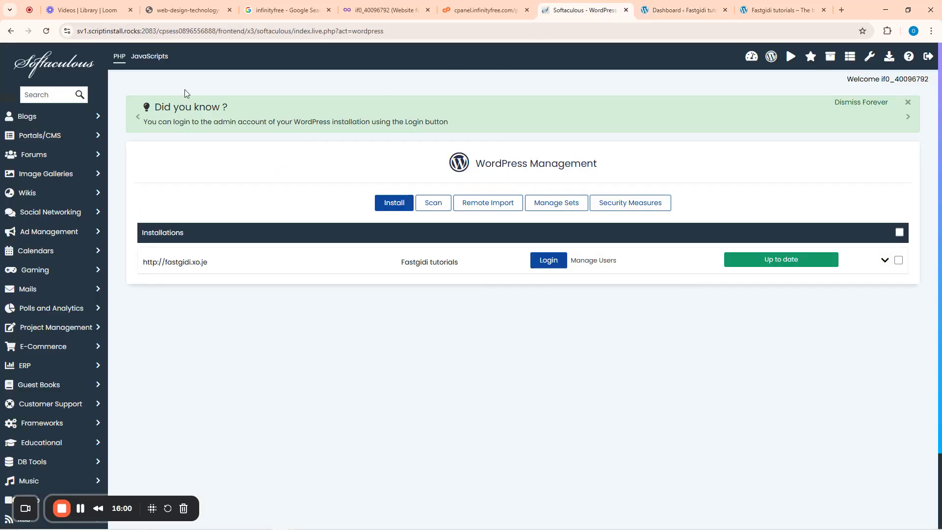
left_click(493, 8)
- Close the ad over the InfinityFree control panel and go back to the Fastgidi tutorials dashboard
left_click(610, 161)
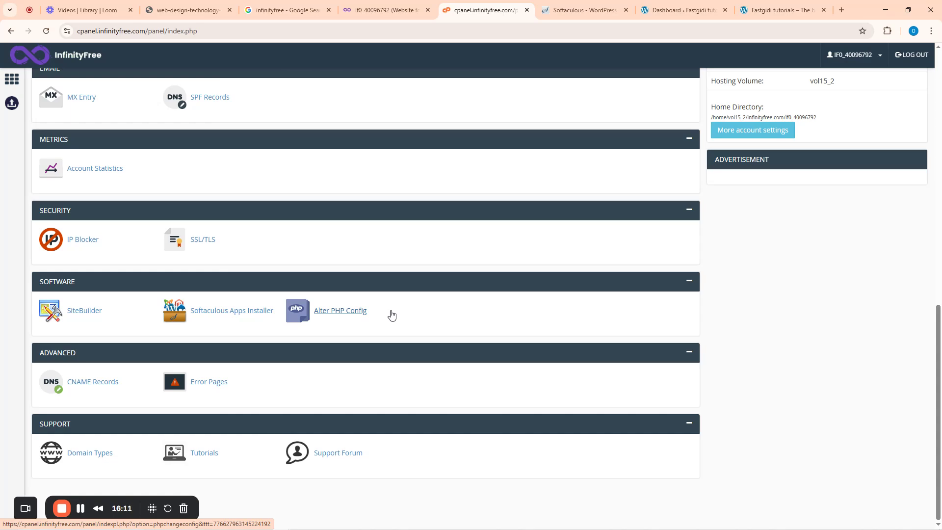
left_click(643, 11)
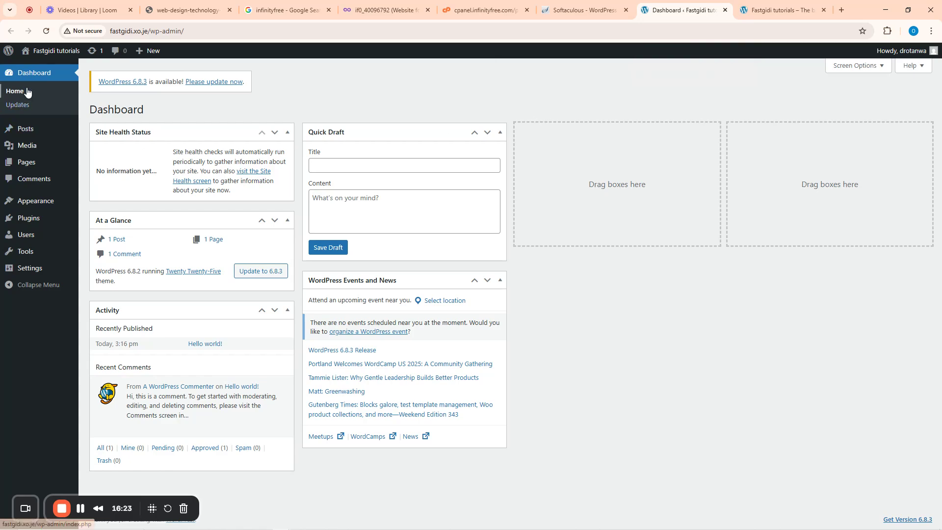
- Review the Updates page offering WordPress 6.8.3, then open All Posts showing 'Hello world!'
mouse_move(49, 200)
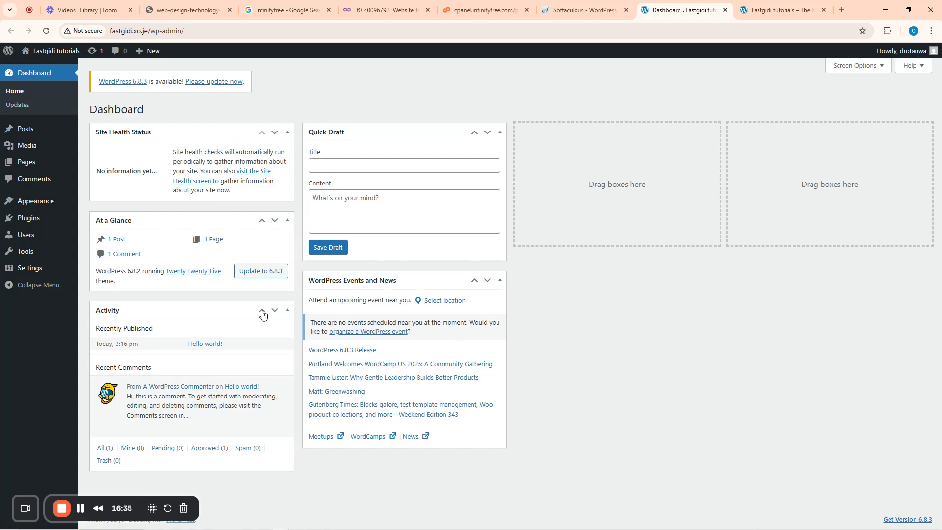
left_click(15, 105)
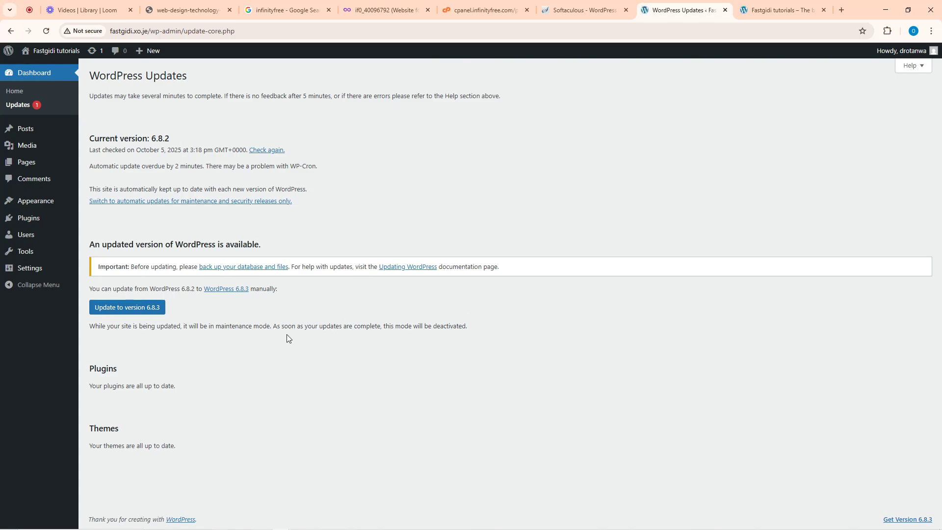
left_click(23, 131)
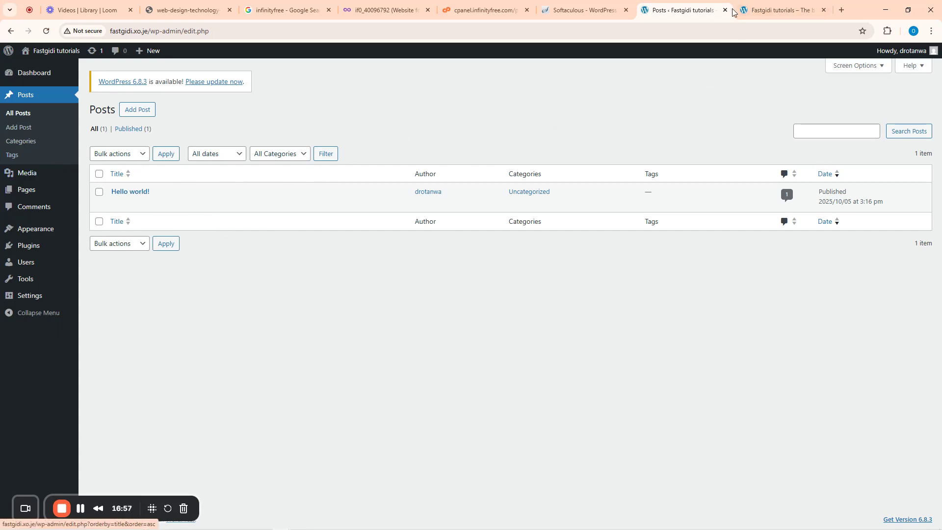
- Open the 'Hello world!' post on the live Blog page
left_click(777, 10)
scroll(317, 86, "up", 1)
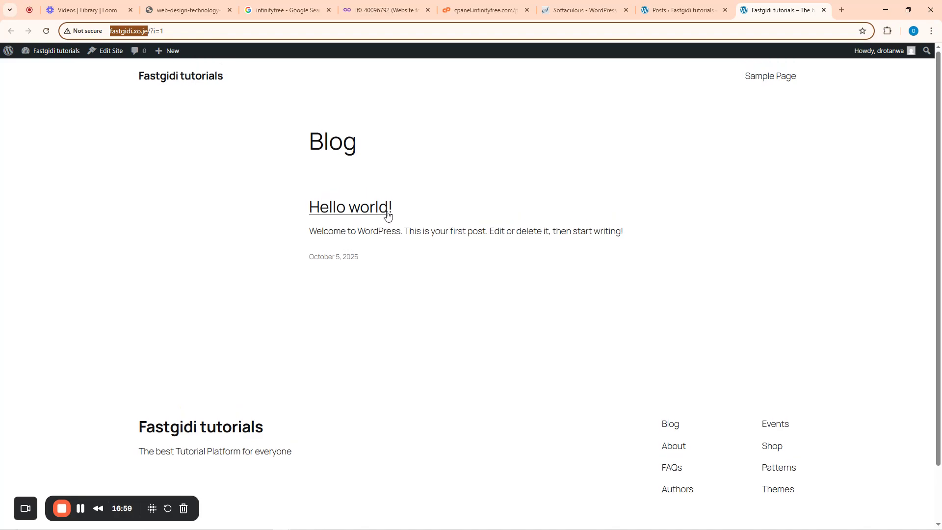
left_click(351, 210)
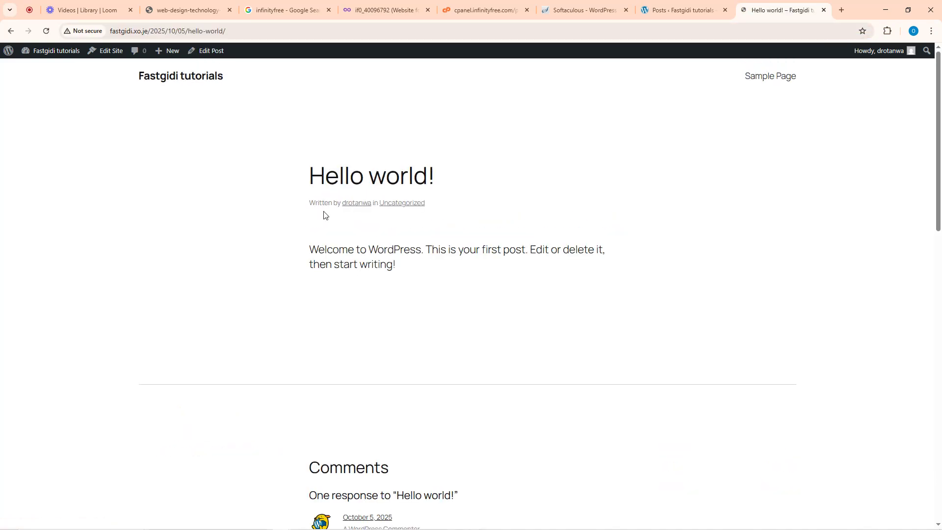
- Trash the 'Hello world!' post and reload the live site to confirm it's gone
left_click(687, 8)
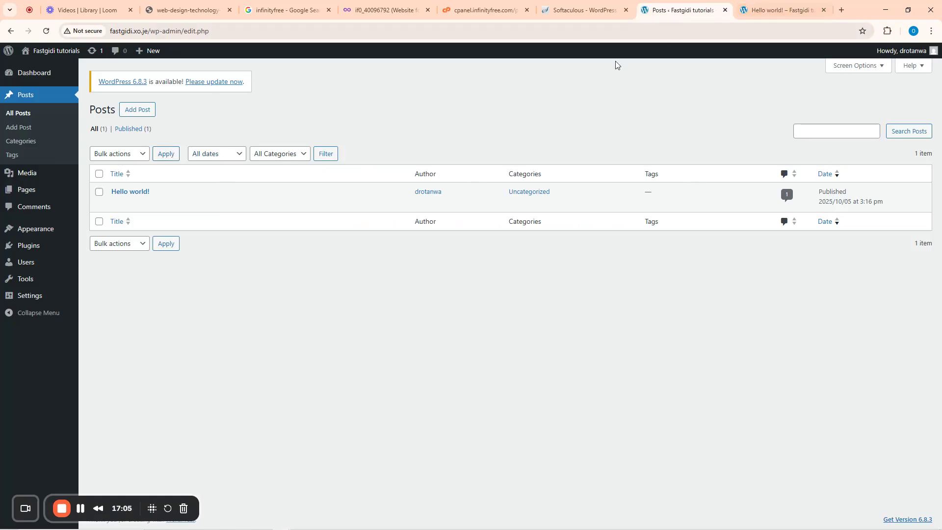
mouse_move(151, 204)
left_click(169, 205)
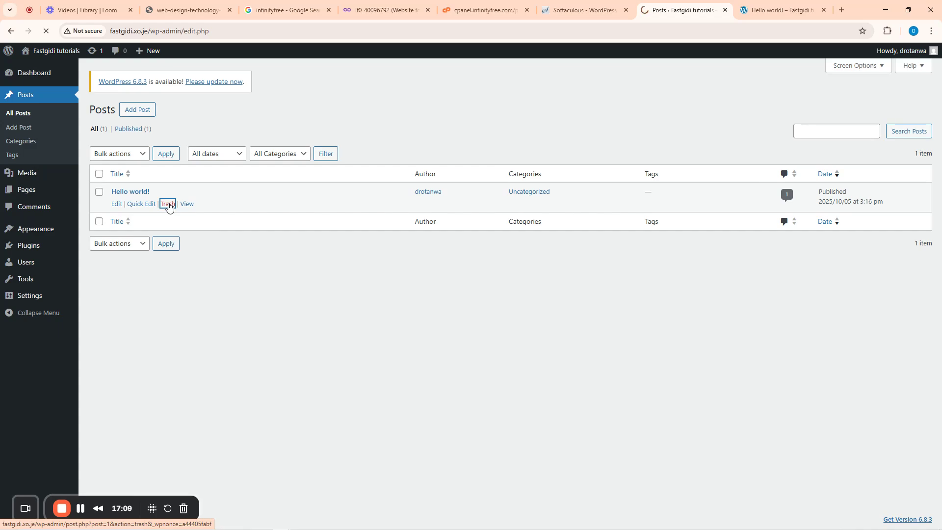
left_click(774, 4)
key("F5")
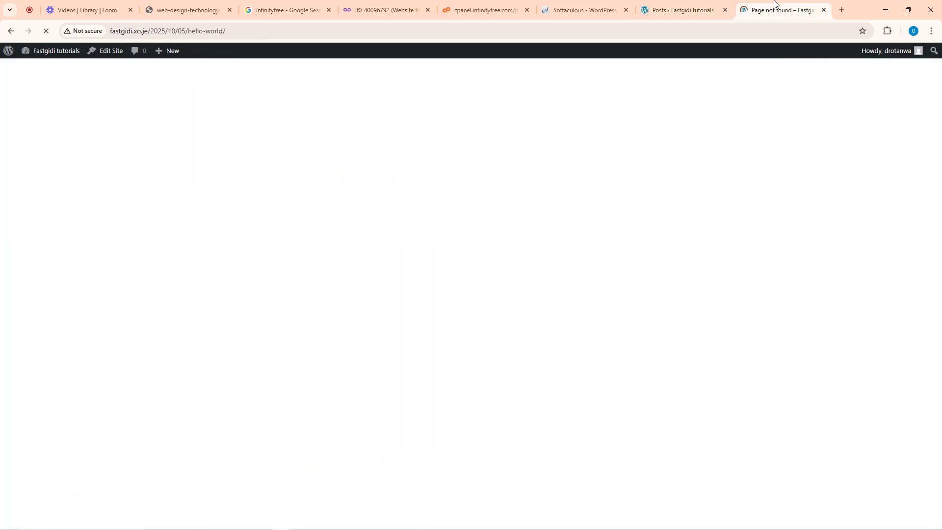
left_click(179, 83)
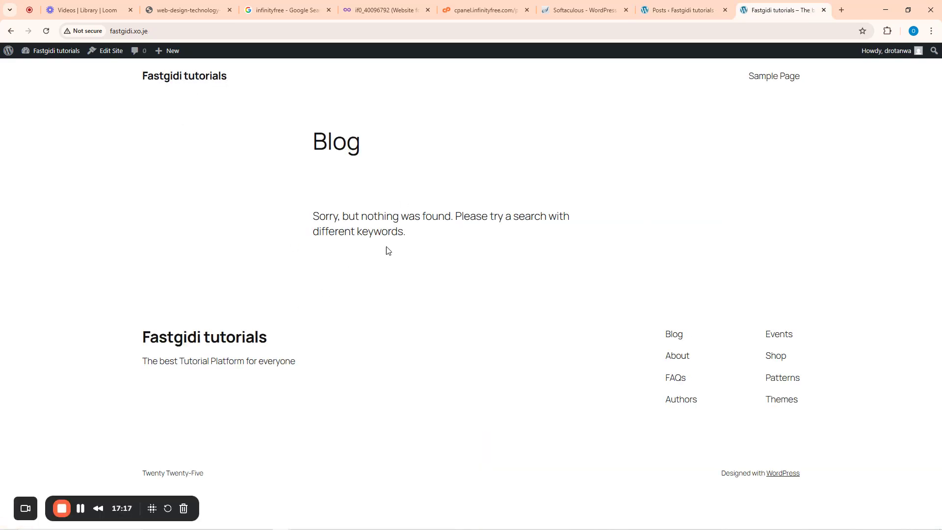
- Return to the admin All Posts list, now showing All (0) and Trash (1)
left_click(675, 4)
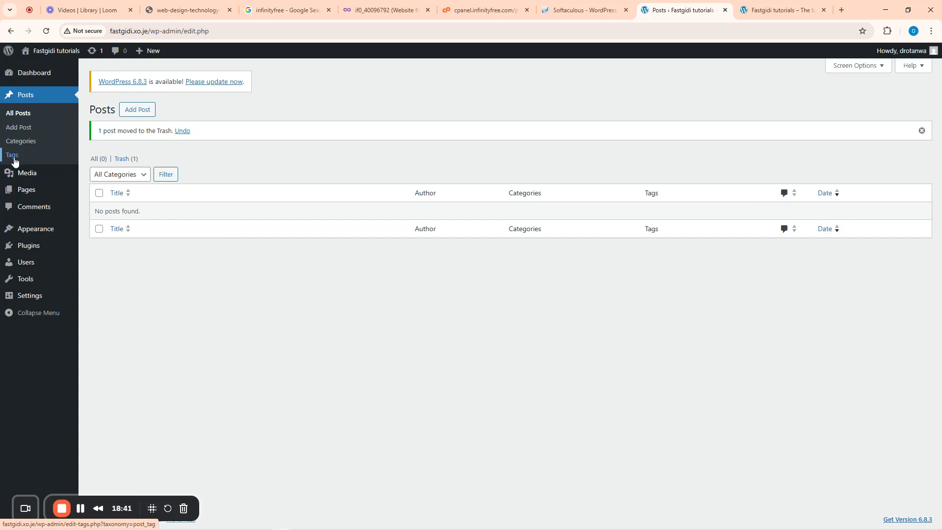
- Open the Fastgidi tutorials Media Library, which has no media items yet
left_click(31, 176)
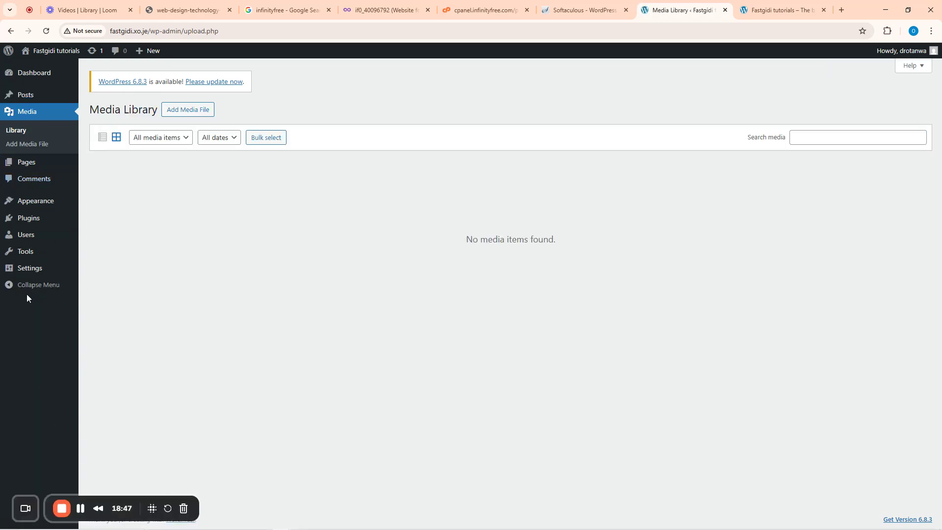
mouse_move(45, 166)
mouse_move(55, 227)
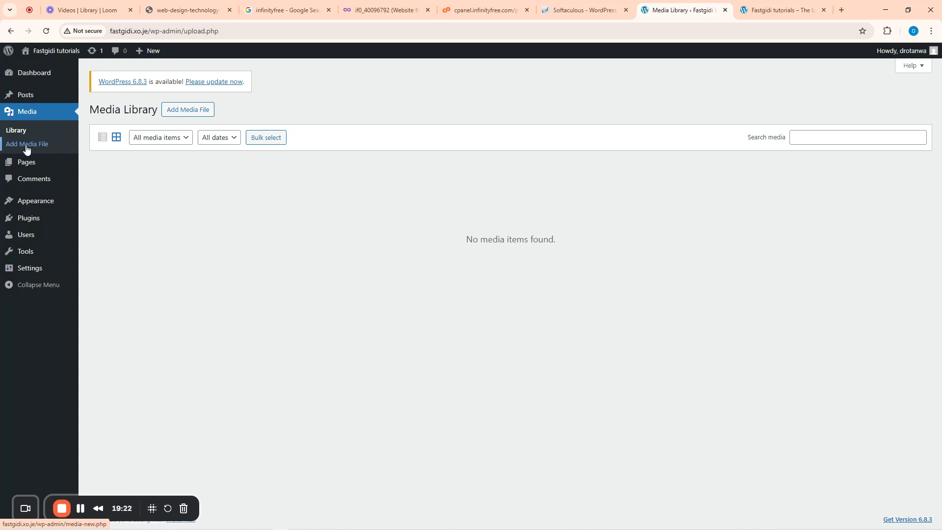
- Upload Anail.jpg, Angelica.jpg and cropped-ng-2-192x192.png from the Desktop, then view the Library
left_click(27, 147)
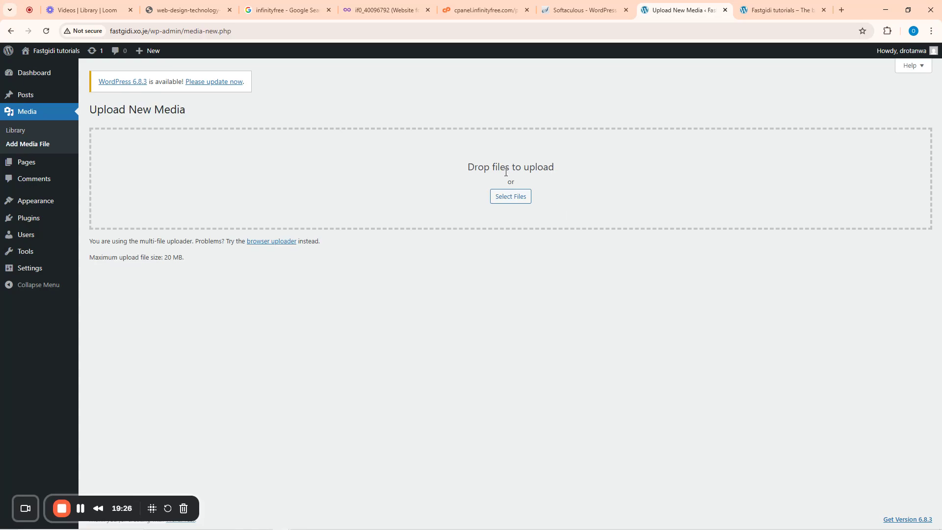
left_click(510, 197)
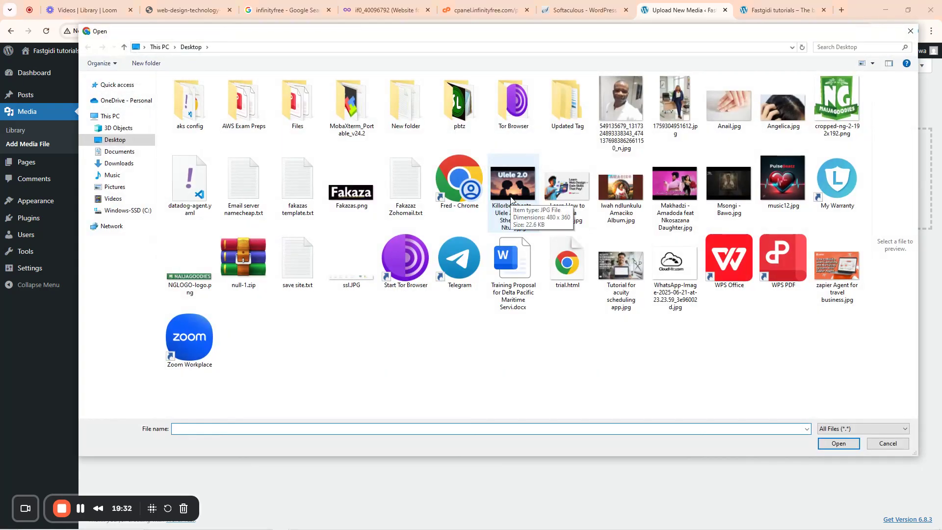
left_click(837, 267)
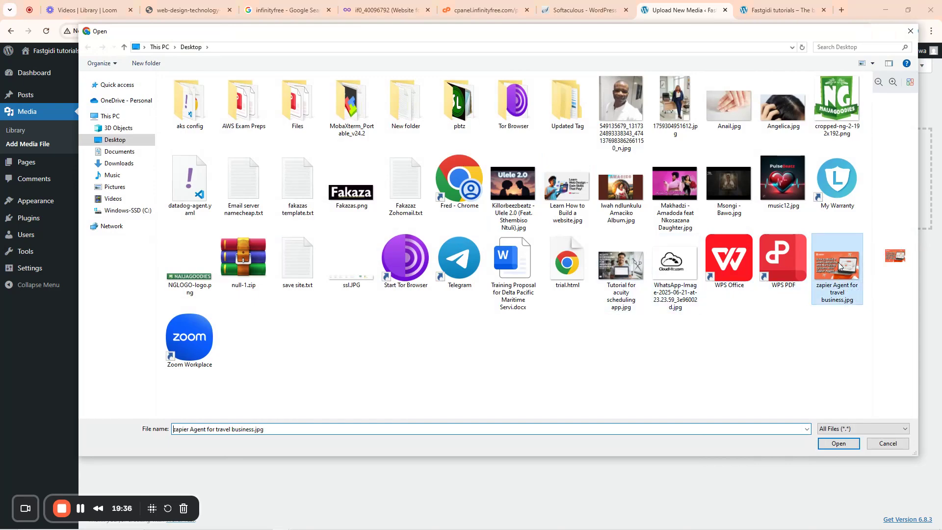
left_click(741, 112)
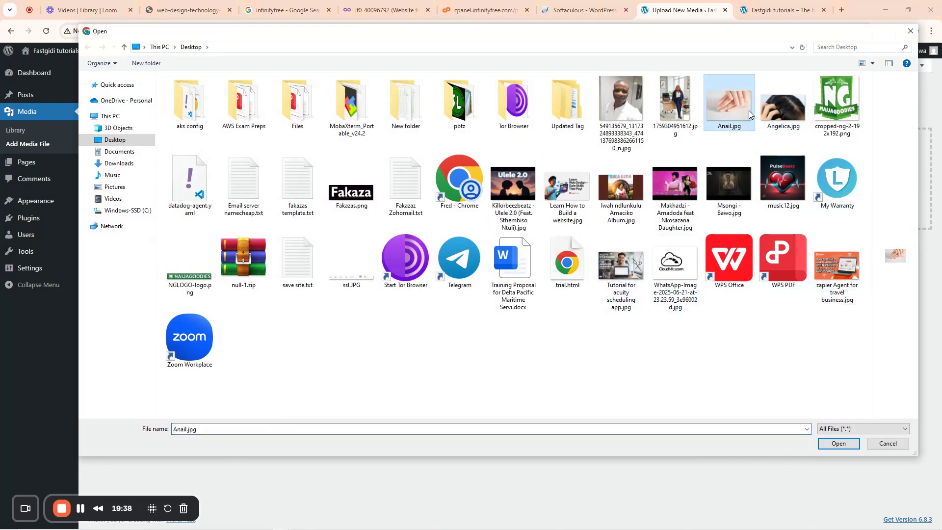
left_click(787, 132, "ctrl")
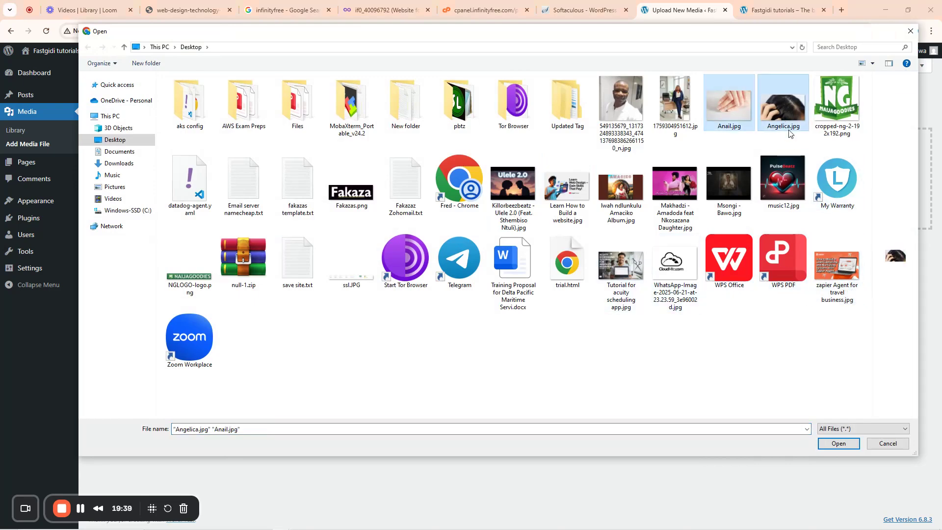
left_click(837, 119, "ctrl")
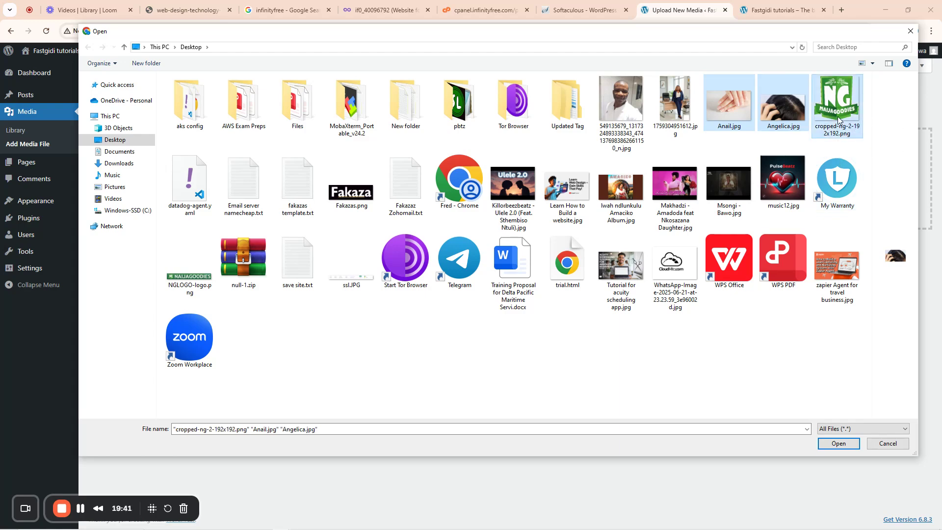
left_click(840, 443)
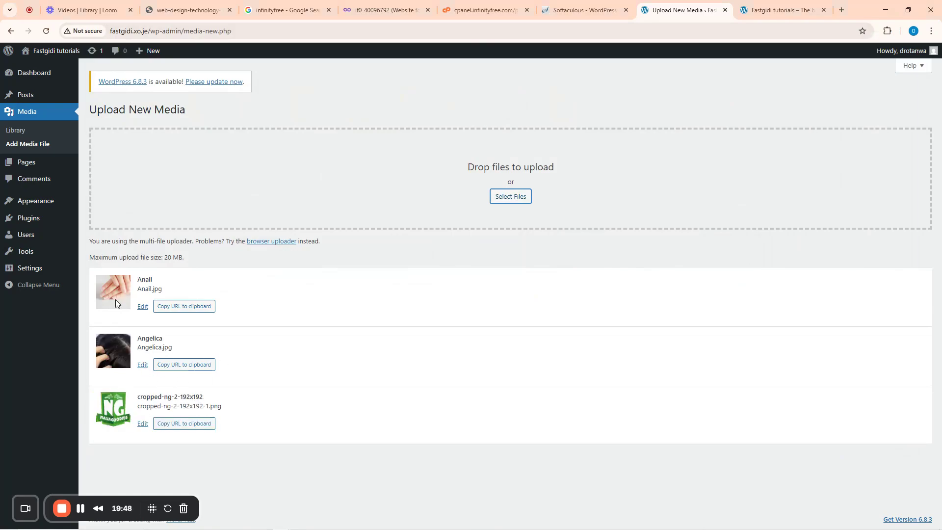
left_click(16, 132)
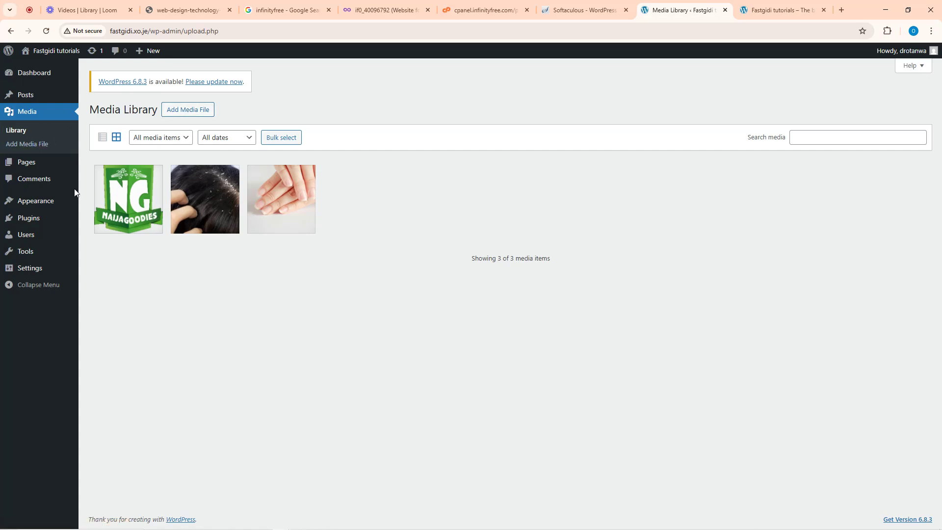
- Open All Pages listing draft Privacy Policy and published Sample Page, then start a new browser tab
left_click(27, 166)
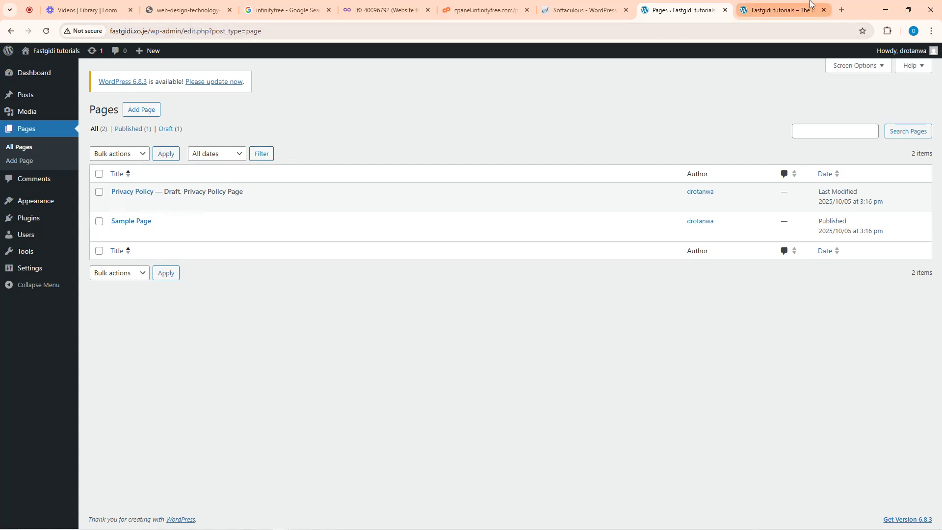
left_click(785, 9)
left_click(841, 9)
- Search for 'jumia' in the new tab and scroll down to the site's footer
left_click(767, 36)
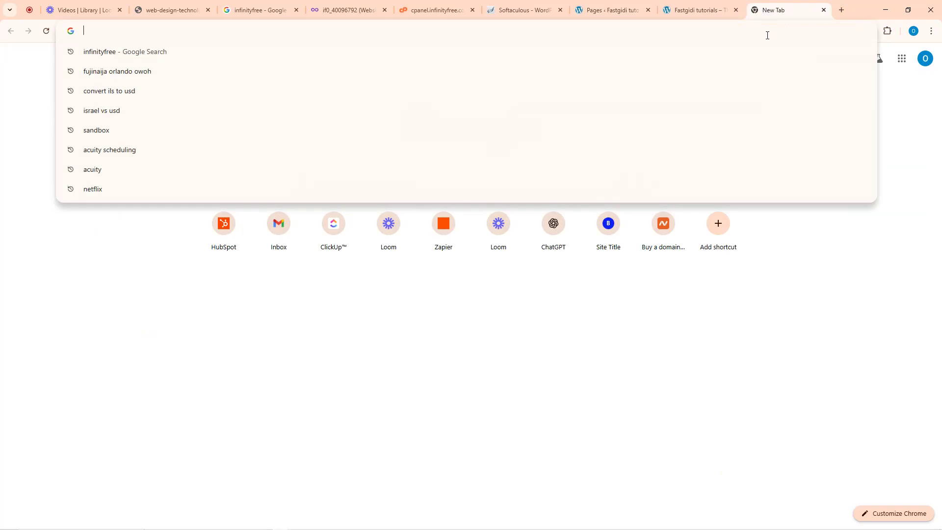
type("link")
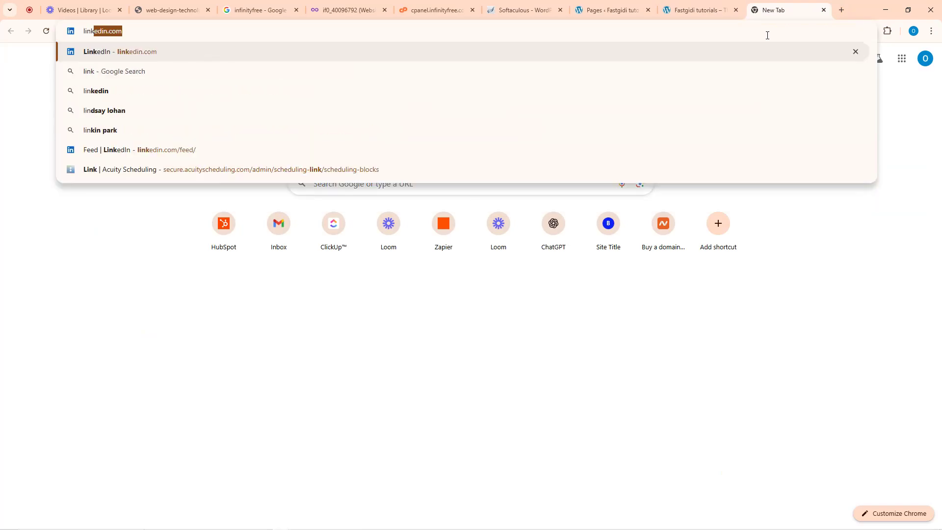
key("BackSpace")
key("BackSpace")
key("BackSpace")
key("BackSpace")
key("BackSpace")
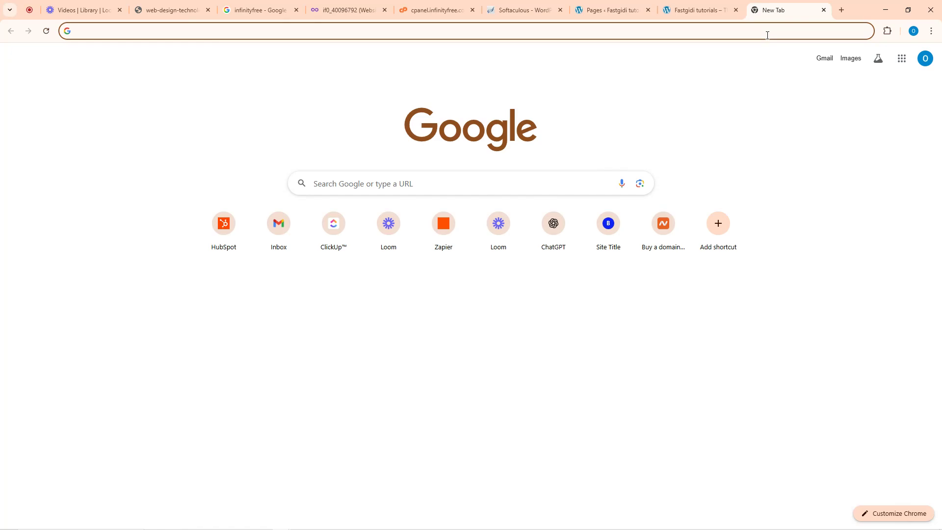
type("jumia")
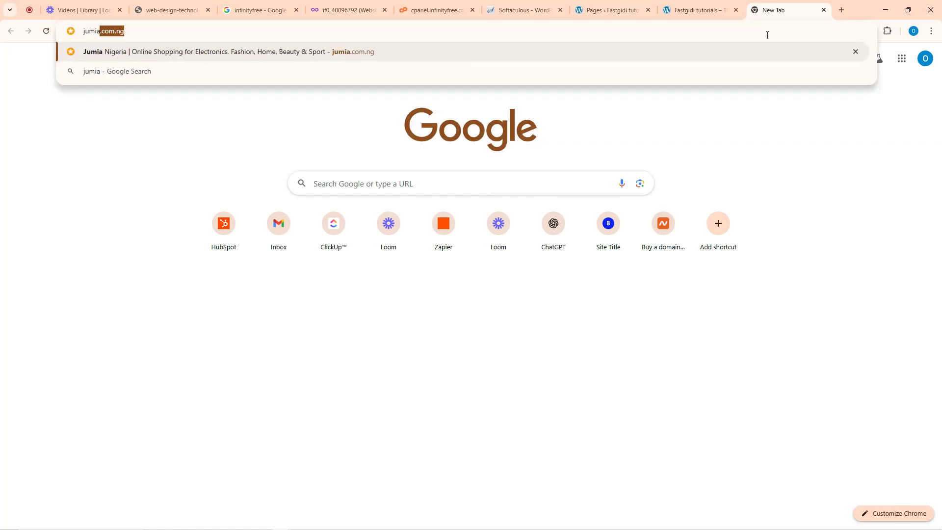
key("Return")
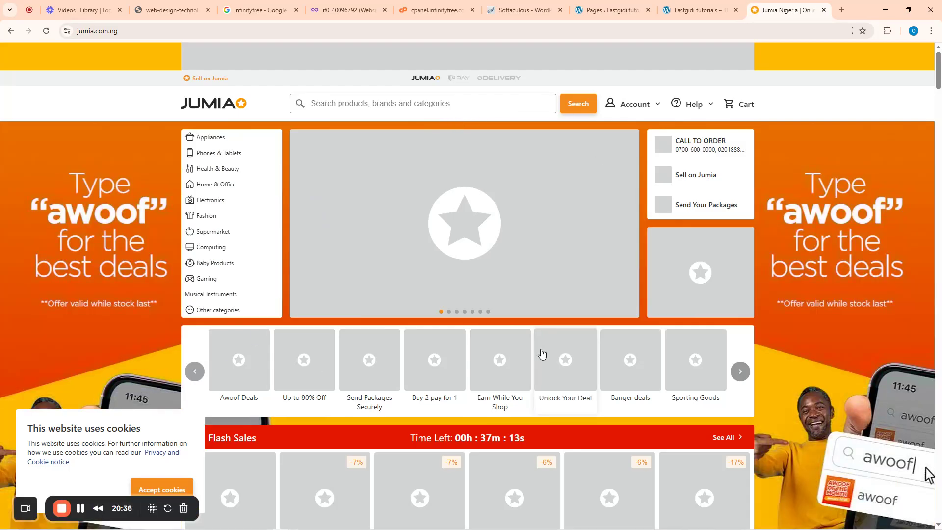
scroll(542, 352, "down", 9)
scroll(346, 390, "down", 20)
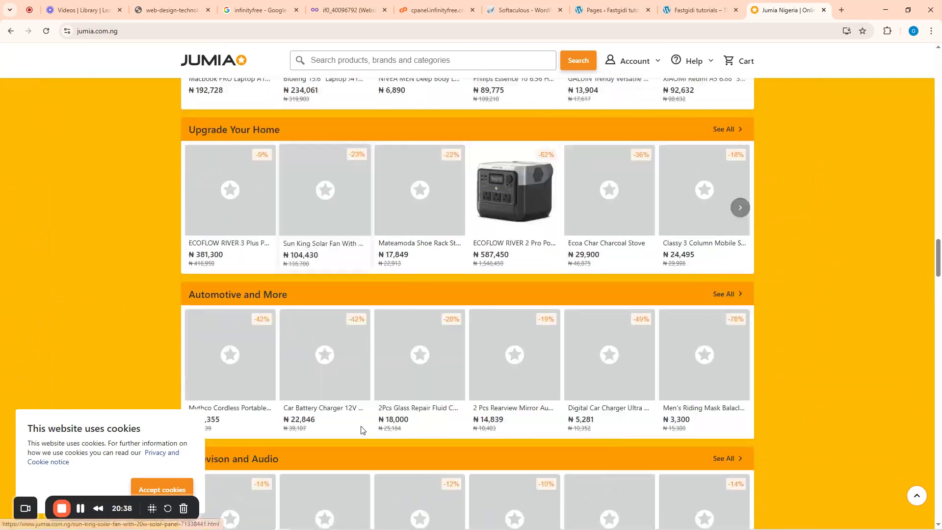
scroll(699, 382, "down", 20)
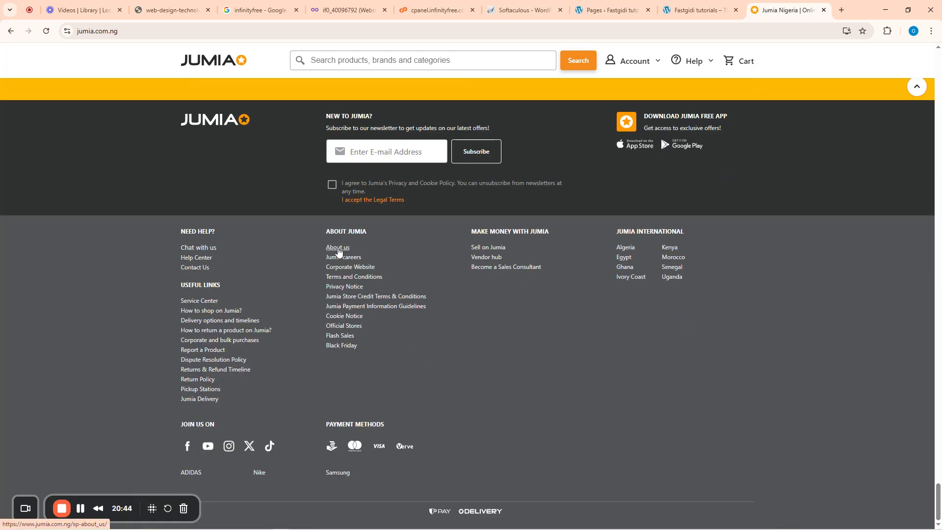
- Read Jumia's About us and Privacy Notice pages, then go back to the WordPress Pages list
left_click(338, 249)
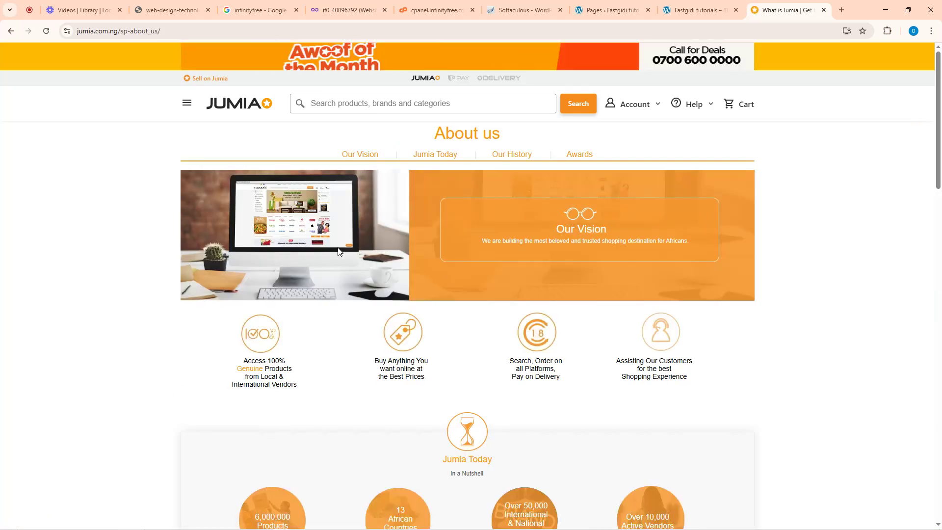
scroll(346, 316, "down", 12)
scroll(347, 316, "up", 6)
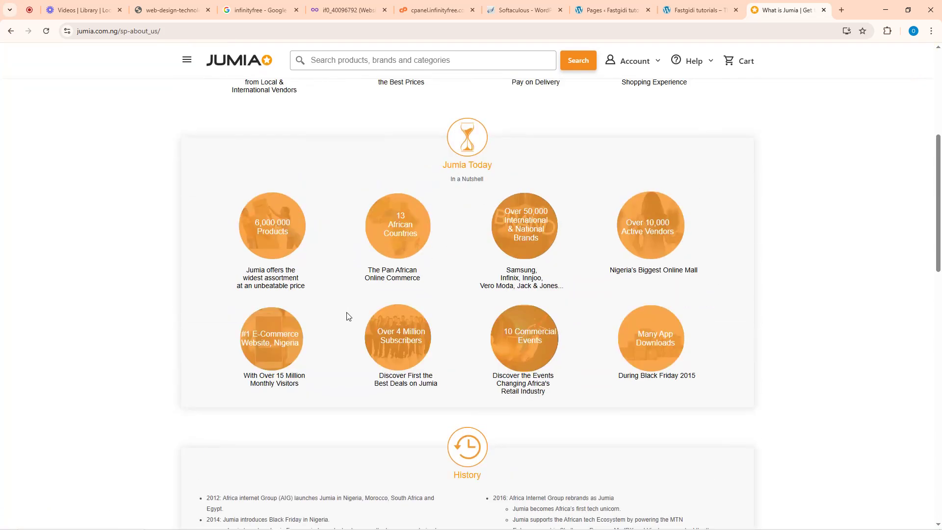
scroll(400, 324, "down", 15)
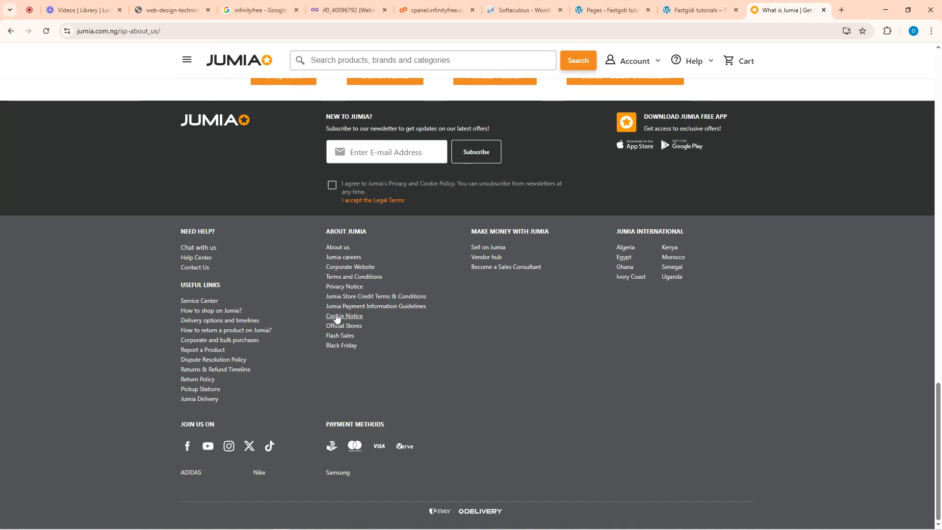
left_click(352, 288)
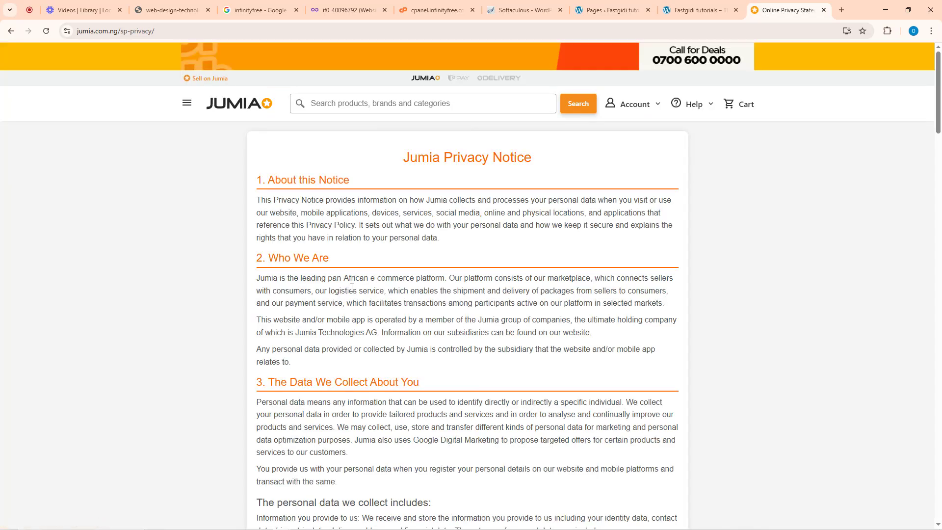
scroll(374, 322, "down", 20)
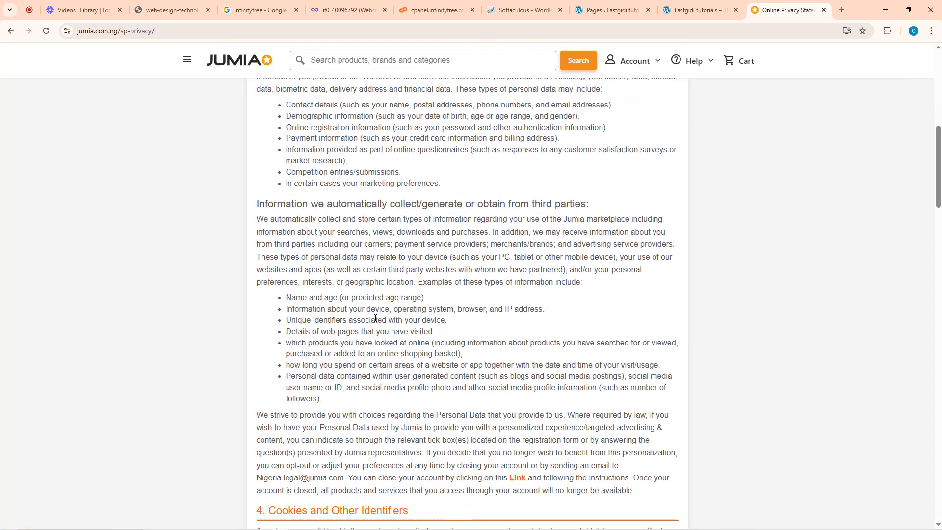
scroll(375, 322, "down", 15)
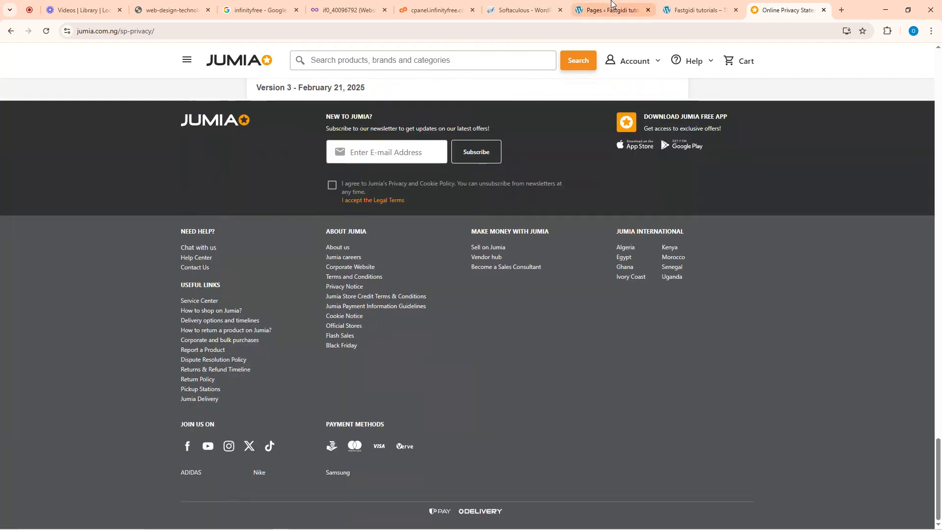
left_click(602, 2)
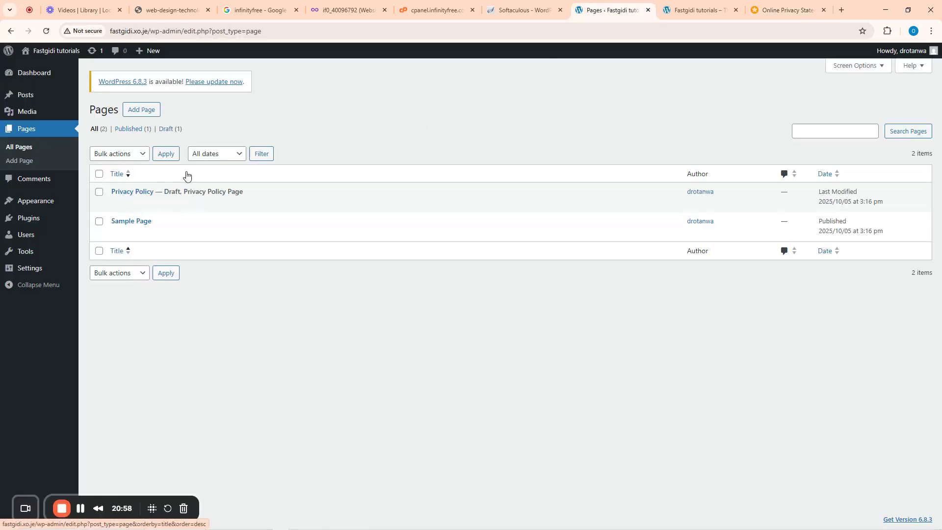
- Start a blank new page, skipping the welcome guide and patterns, and title it 'Contact Us'
left_click(141, 110)
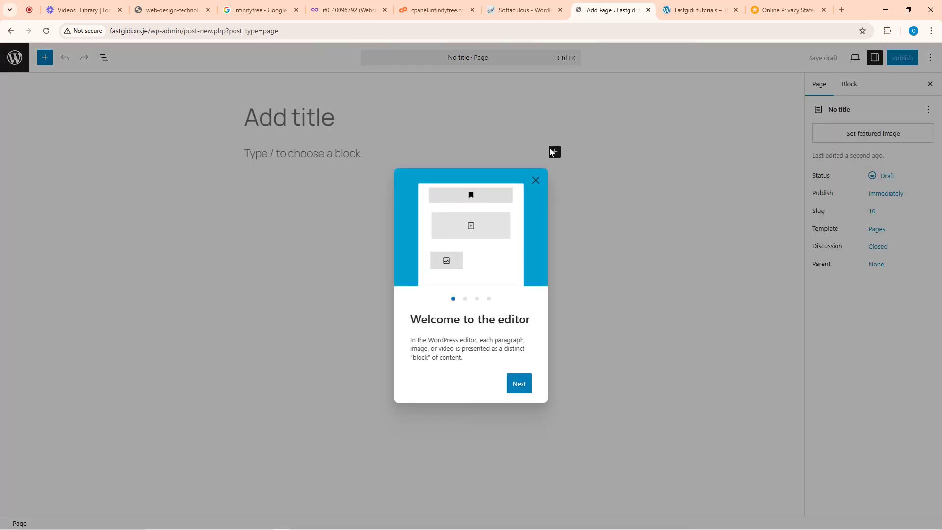
left_click(536, 180)
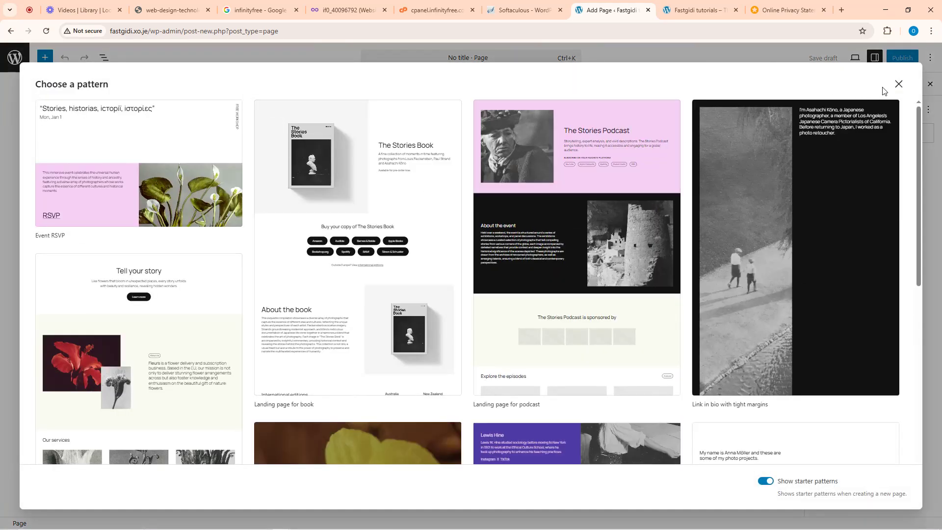
left_click(898, 84)
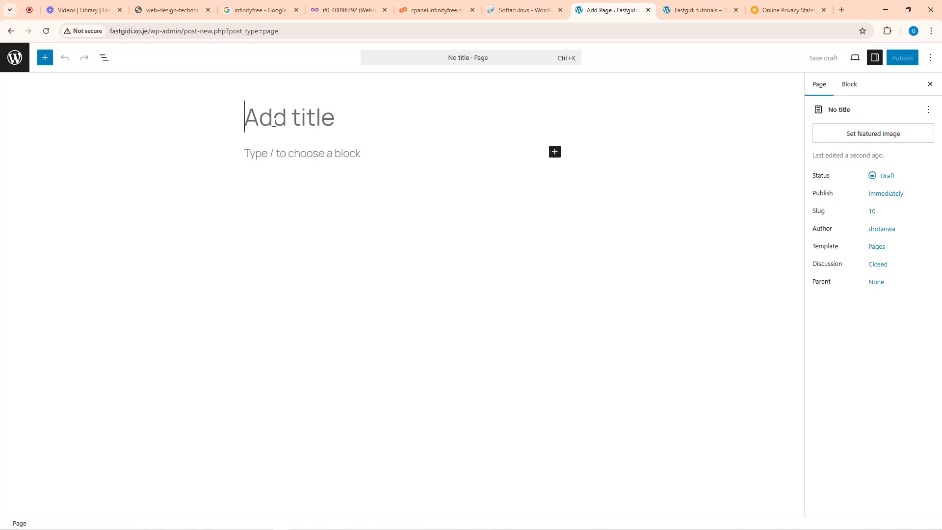
type("Contact U")
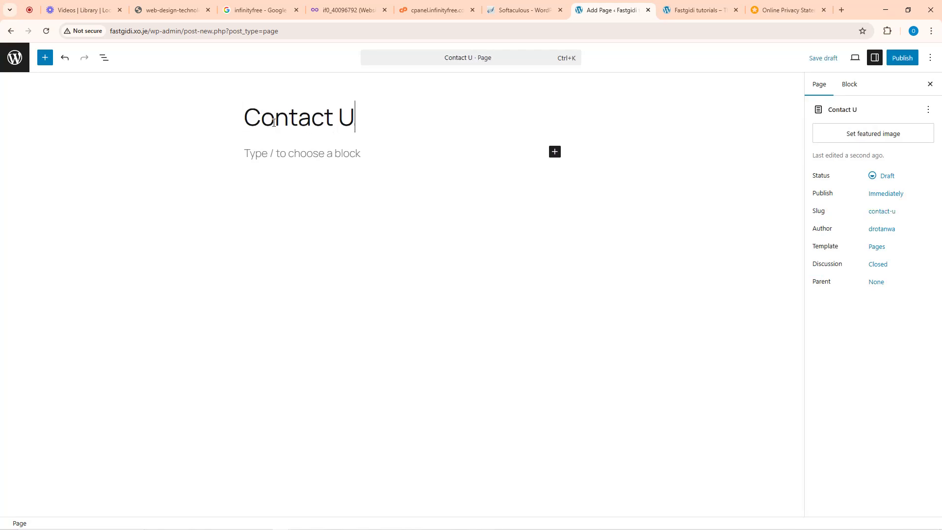
type("s")
- Add the first paragraph 'Here we have our contact details' to the page body
left_click(301, 154)
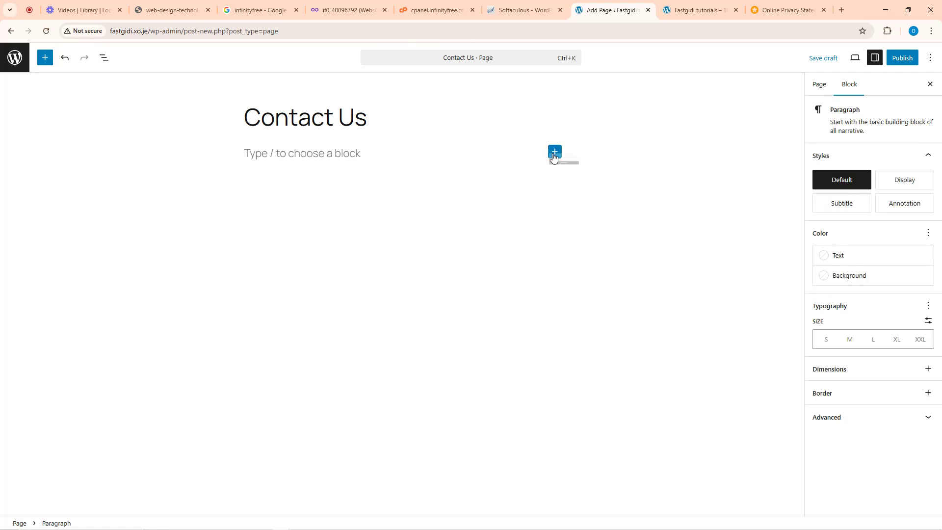
left_click(555, 152)
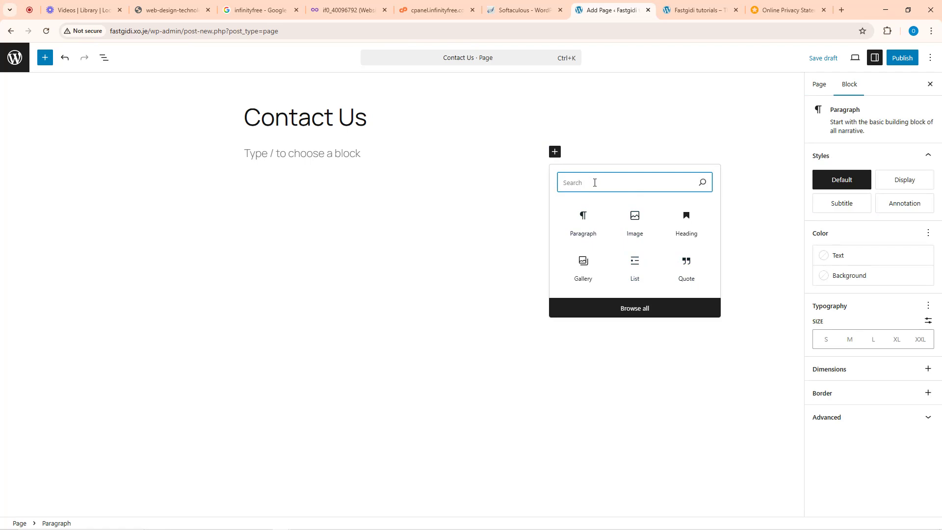
type("tex")
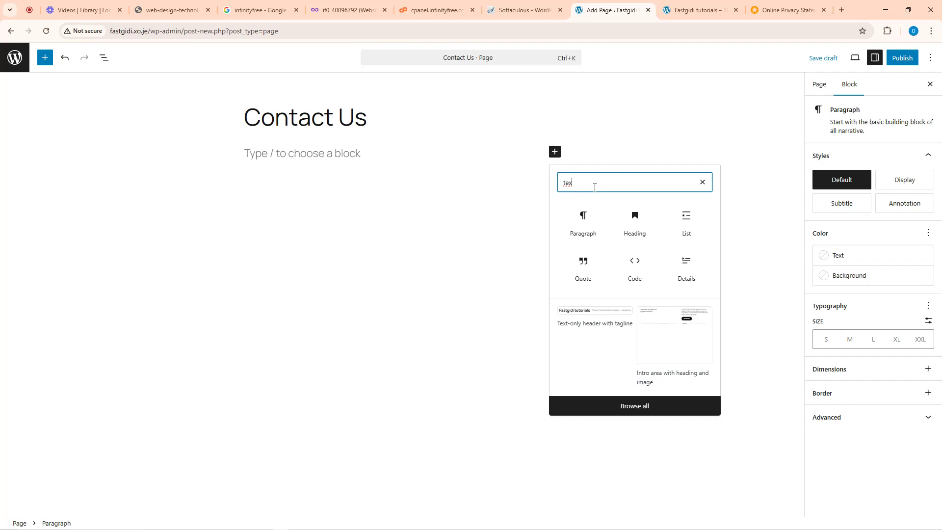
left_click(290, 159)
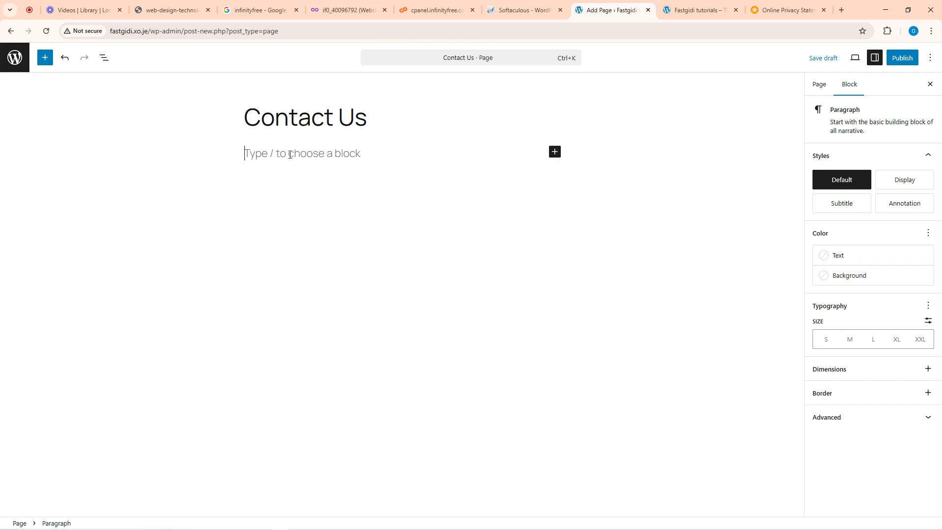
type("Here we have o")
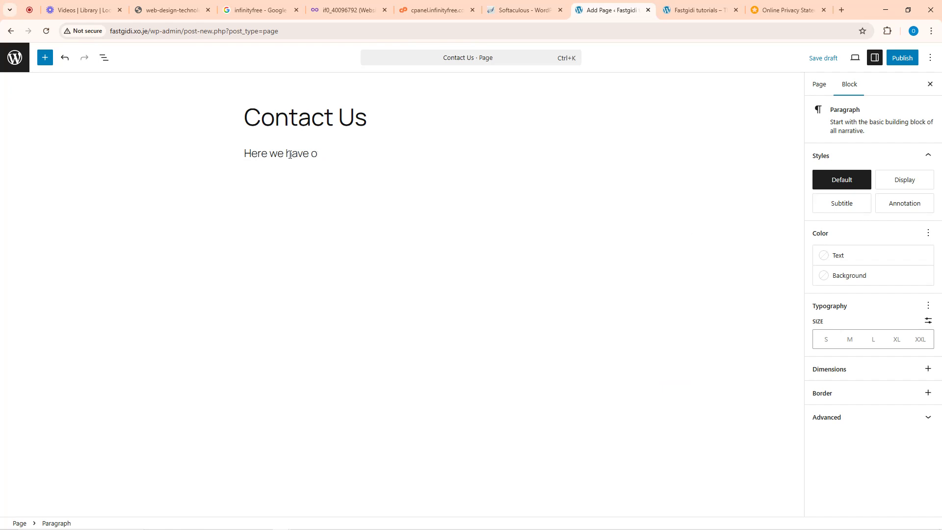
type("ur contact details")
- Add the lines 'If you ever wish to communicate with us' and 'Feel free to reach us with the details below'
key("Return")
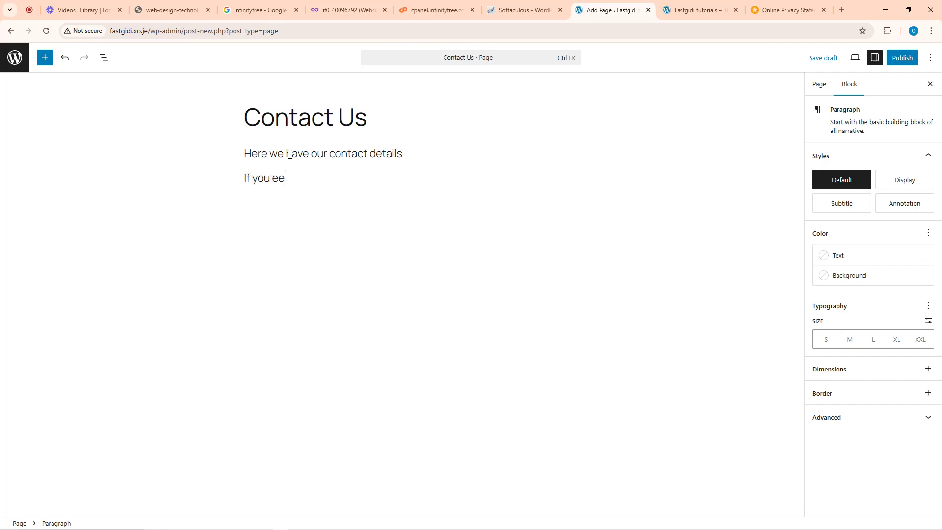
type("If you ever wish to communi")
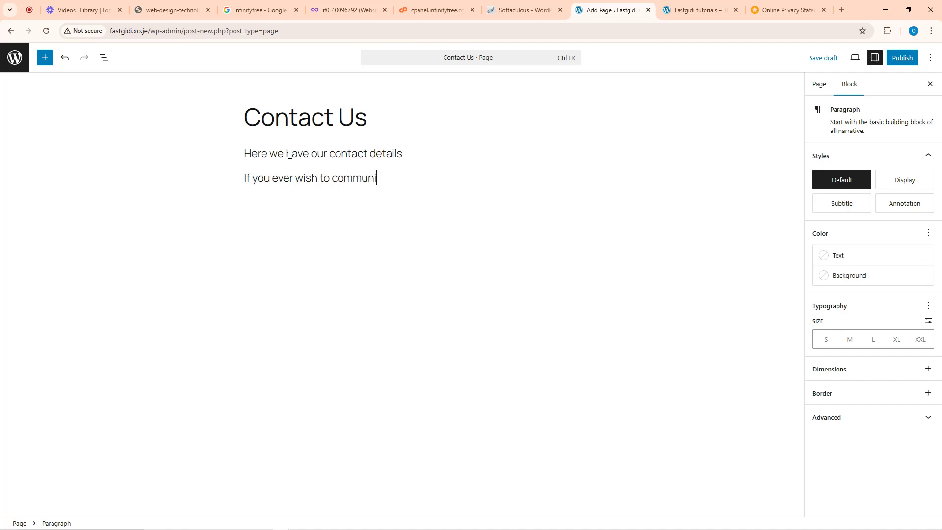
type("cate with uys")
key("BackSpace")
key("BackSpace")
type("s")
key("Return")
type("Feel free")
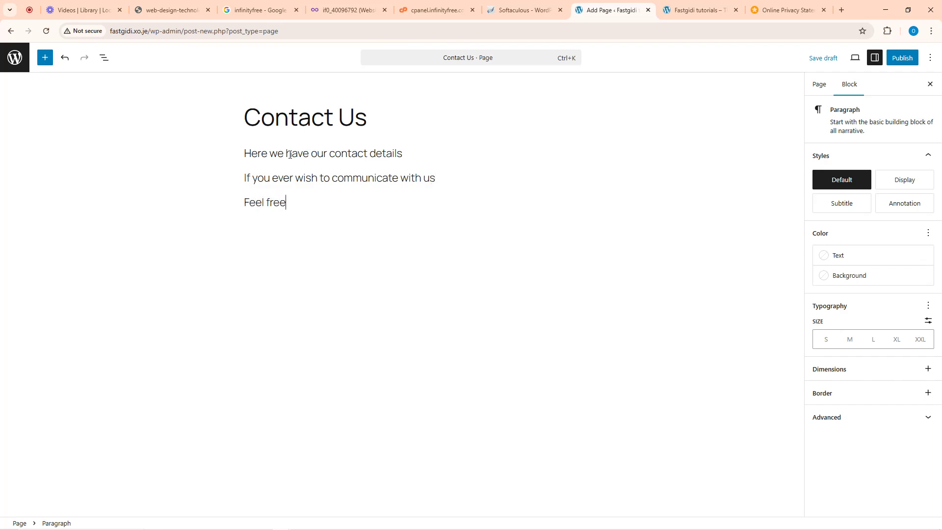
type(" to reach us with the deta")
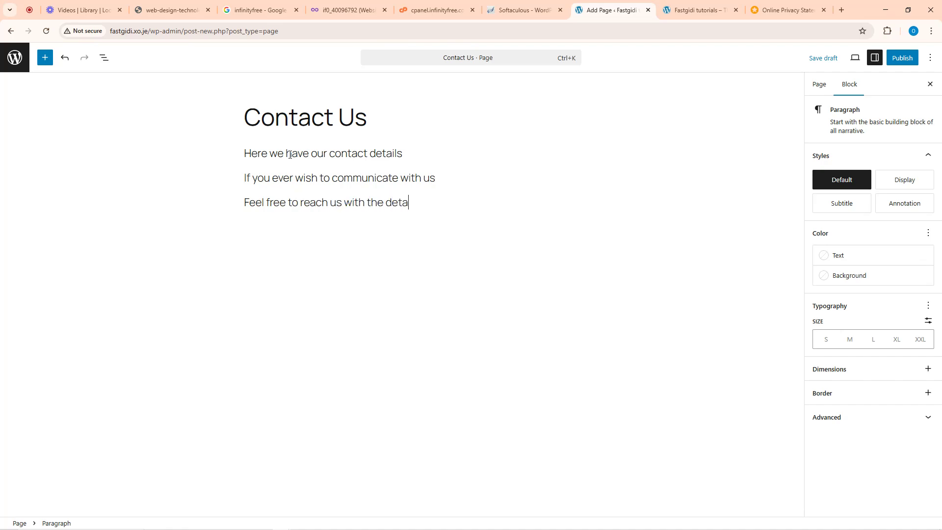
type("ils below")
key("Return")
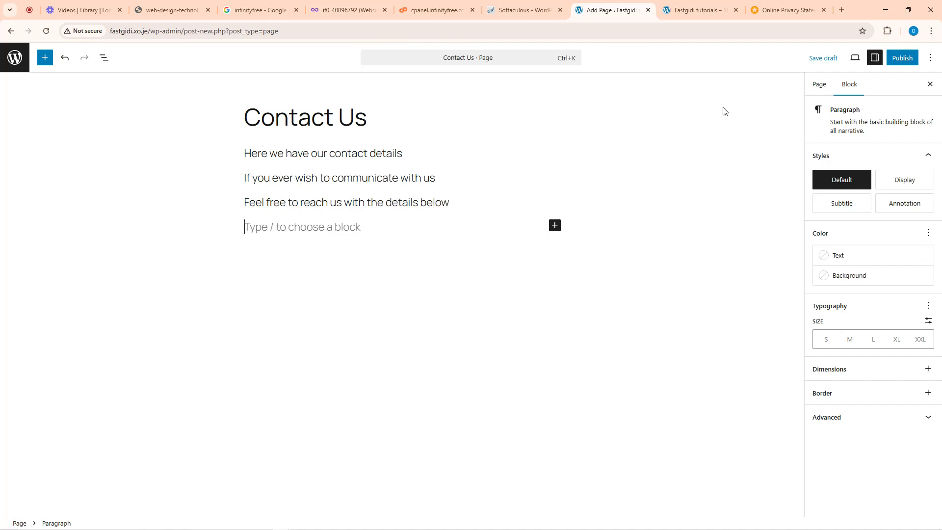
- Publish the Contact Us page
left_click(897, 61)
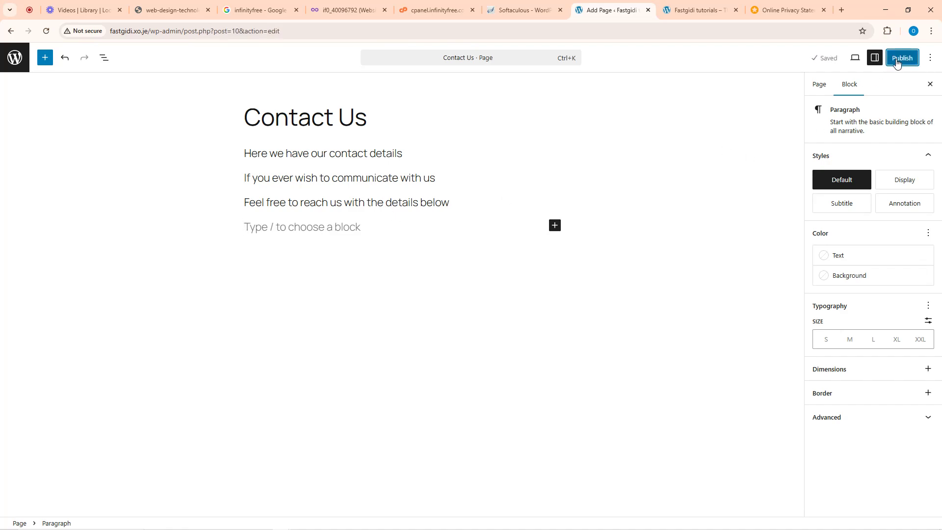
left_click(898, 59)
left_click(902, 58)
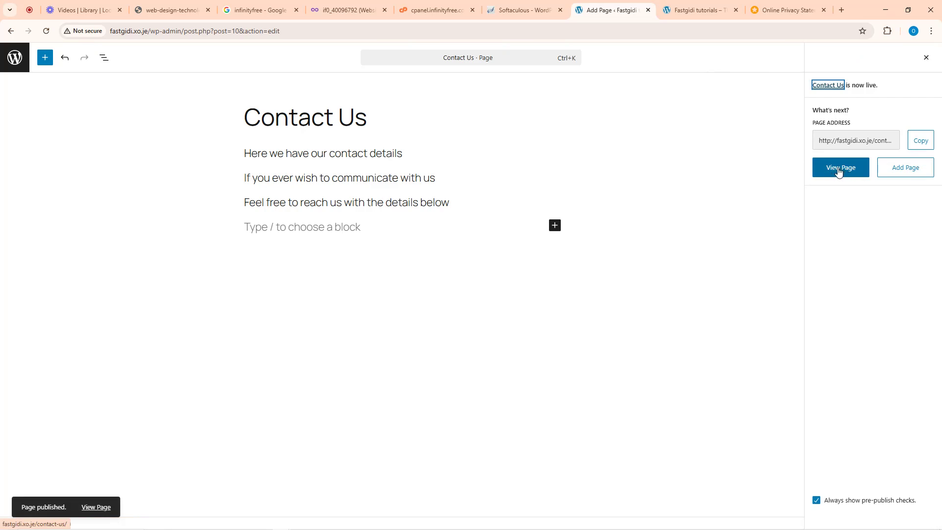
- View the live Contact Us page, then return to the All Pages list
left_click(838, 170)
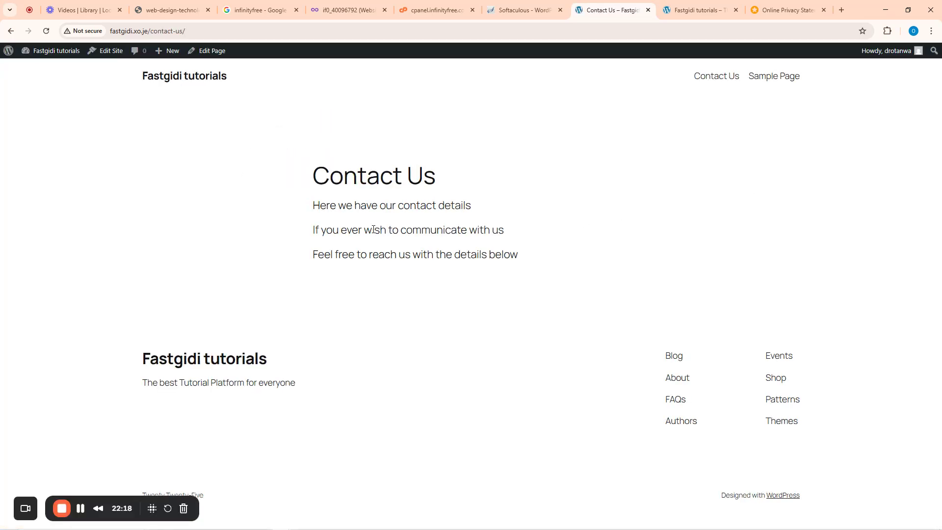
left_click(118, 33)
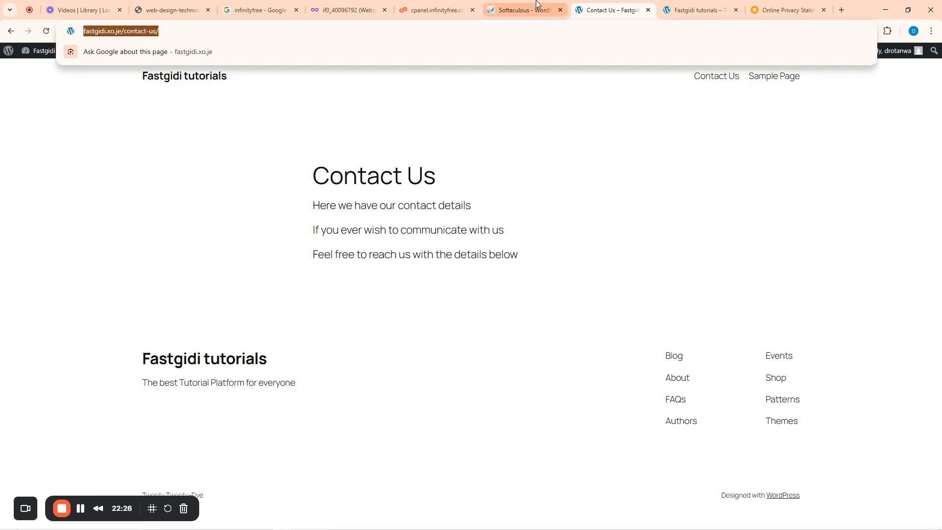
left_click(686, 10)
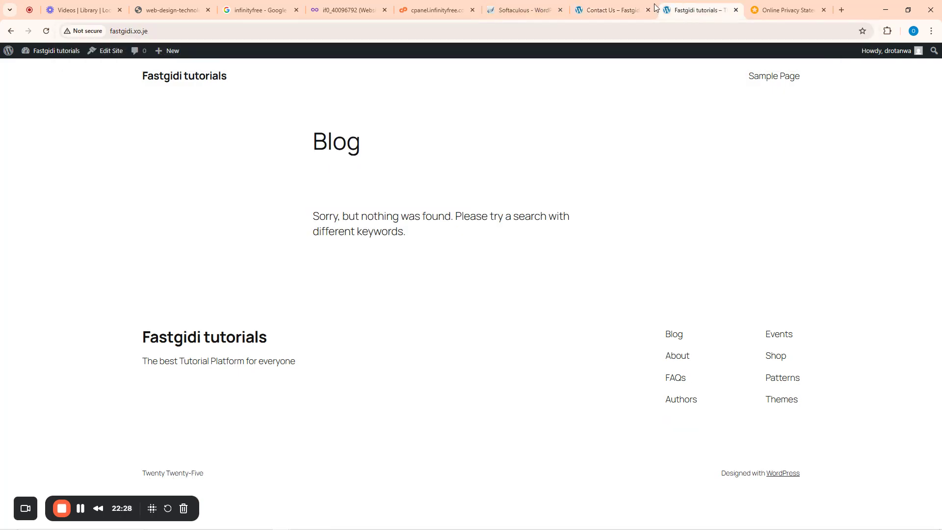
left_click(608, 10)
left_click(11, 33)
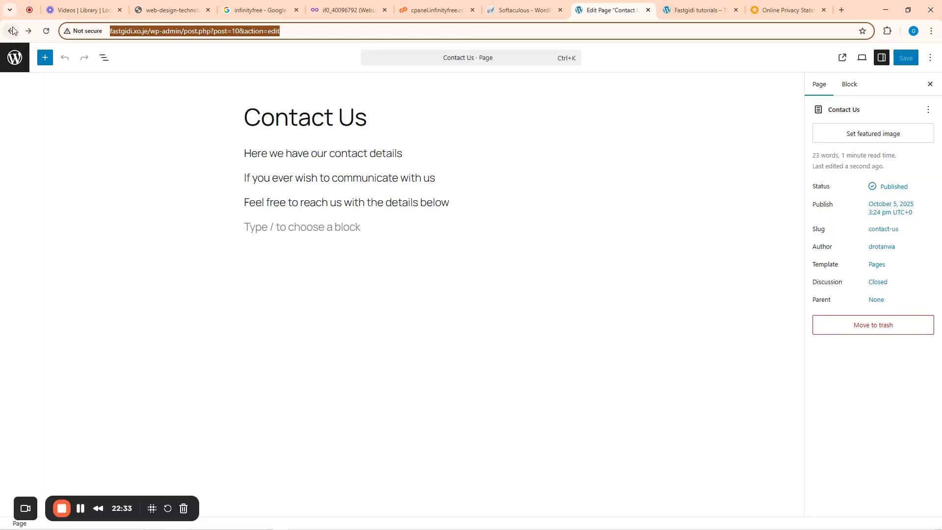
left_click(12, 31)
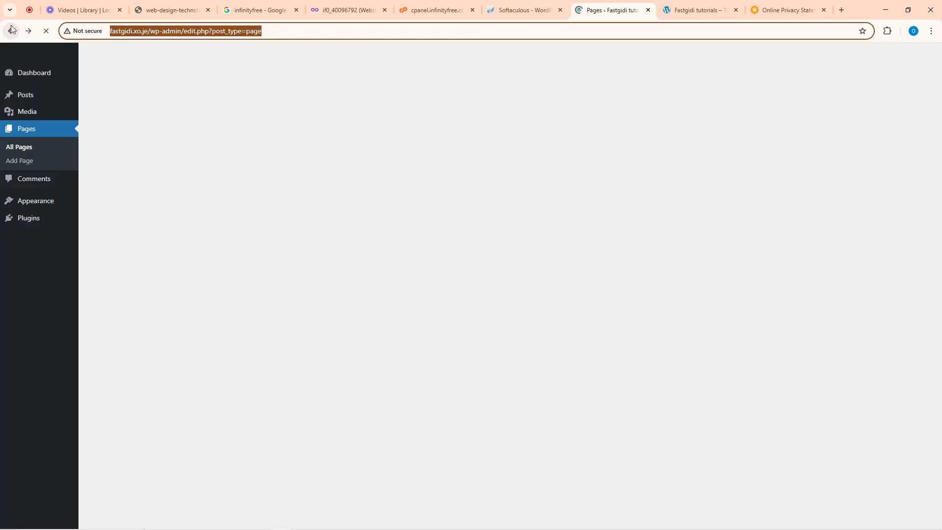
mouse_move(125, 198)
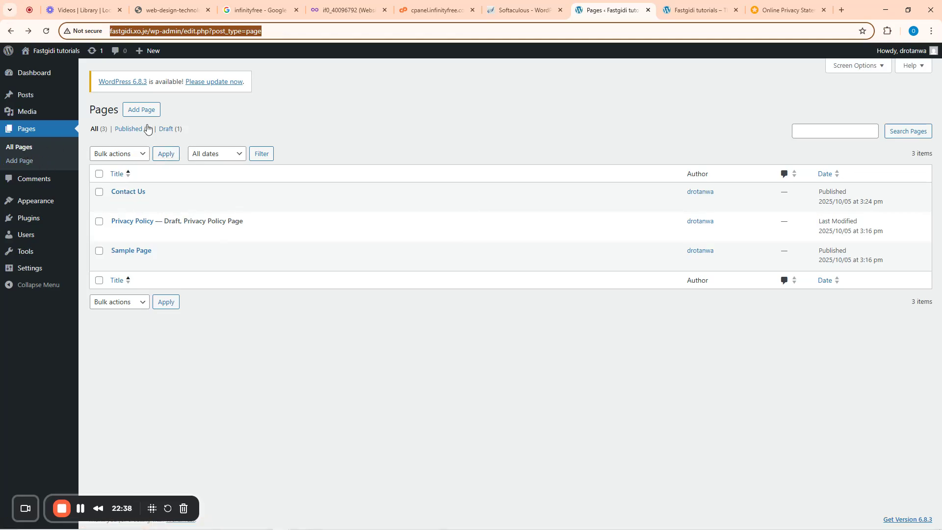
- Create a blank page titled 'About us' and publish it
left_click(143, 111)
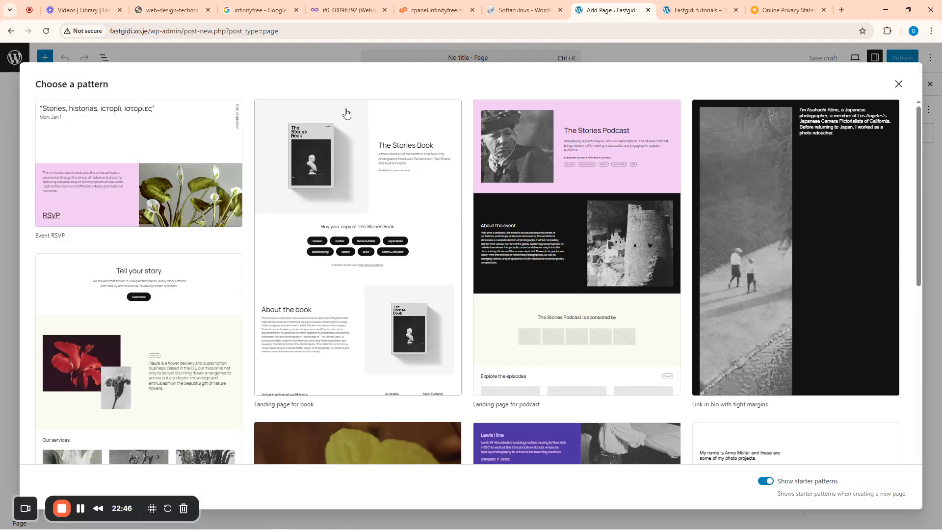
left_click(786, 61)
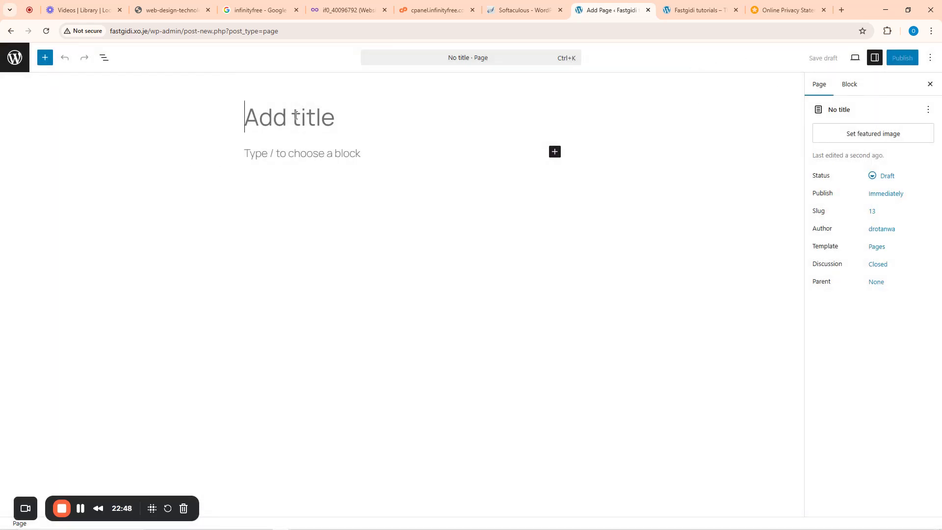
type("About us")
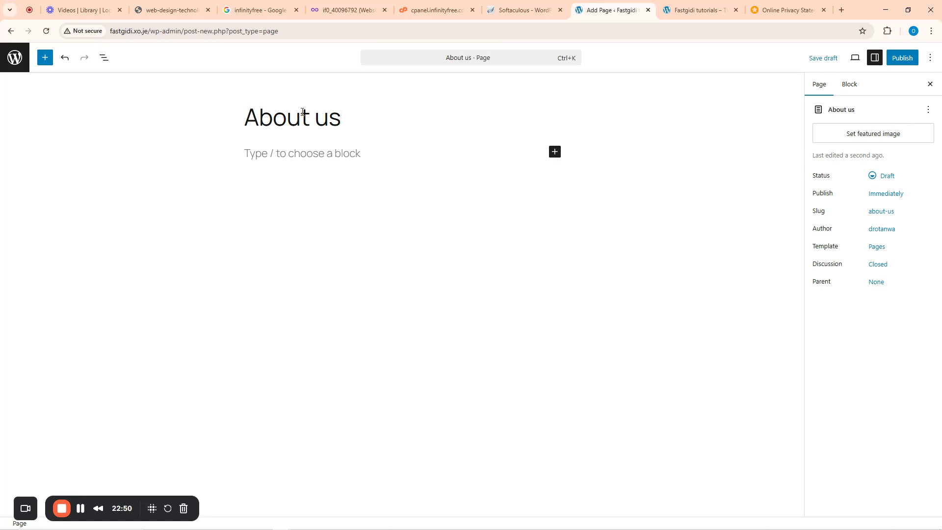
left_click(900, 62)
left_click(904, 61)
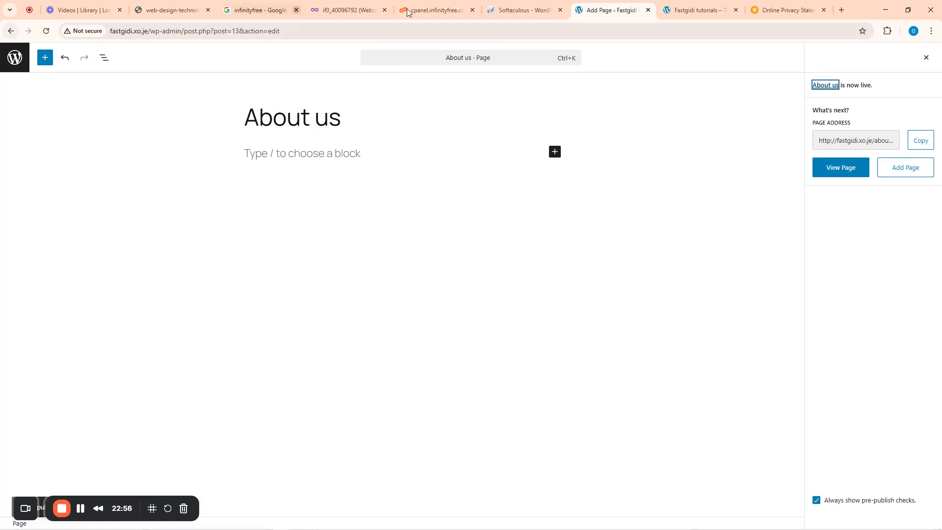
- Reload the live site and open About us from its menu to confirm it appears
left_click(705, 3)
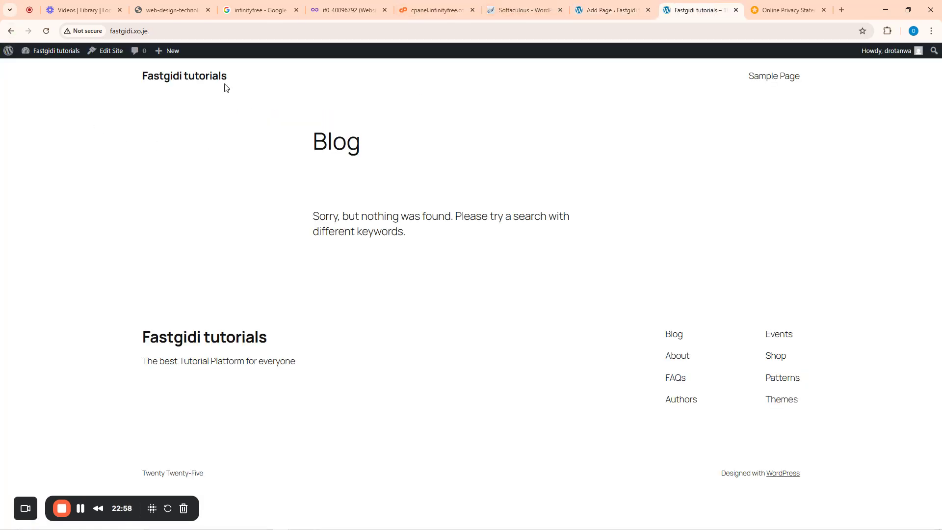
left_click(205, 76)
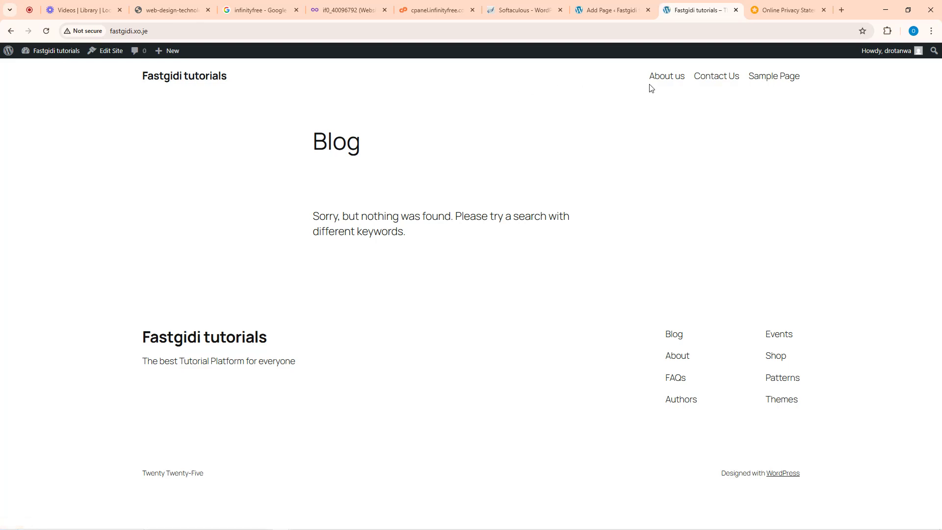
left_click(667, 78)
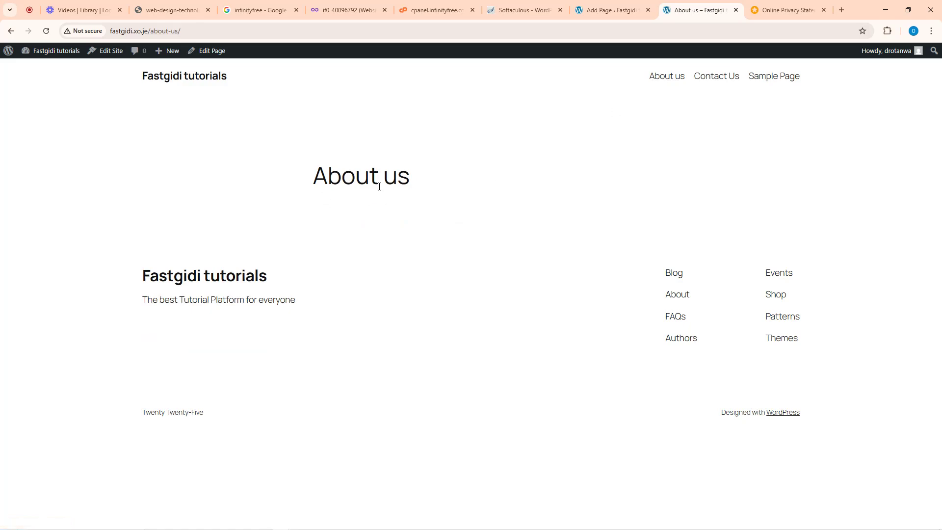
left_click(626, 9)
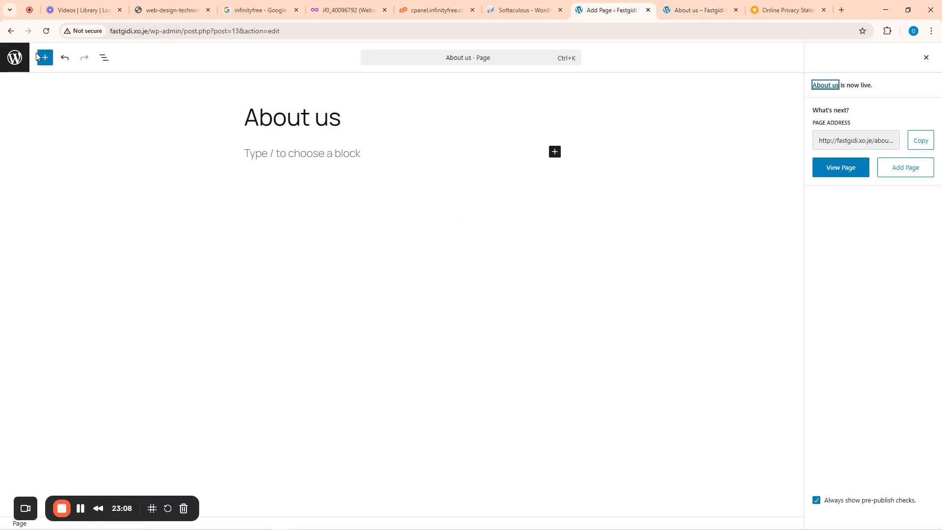
- Trash the Sample Page, close the live About us tab, and go to Plugins
left_click(10, 31)
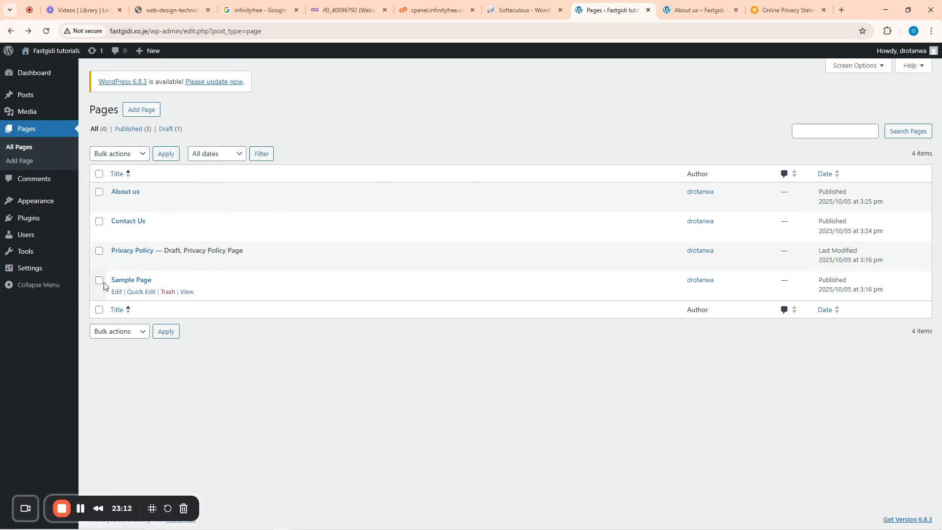
left_click(169, 292)
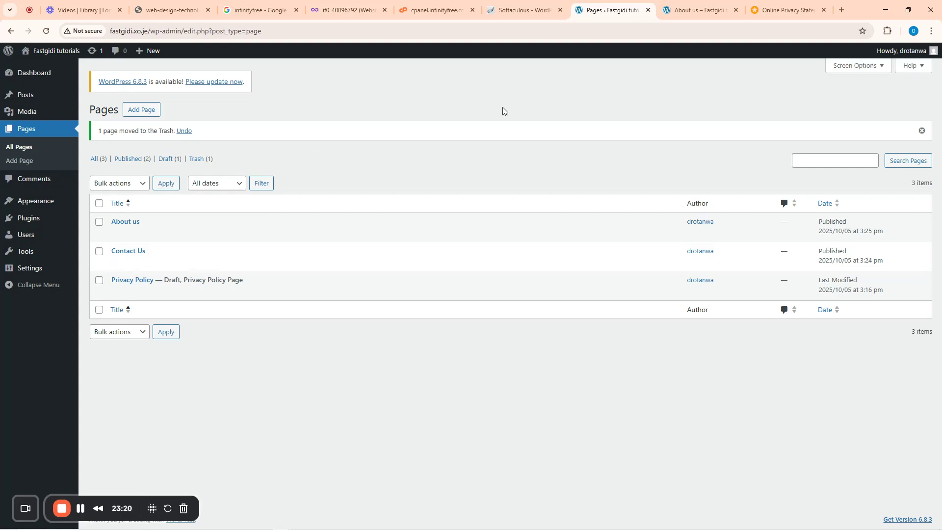
left_click(736, 10)
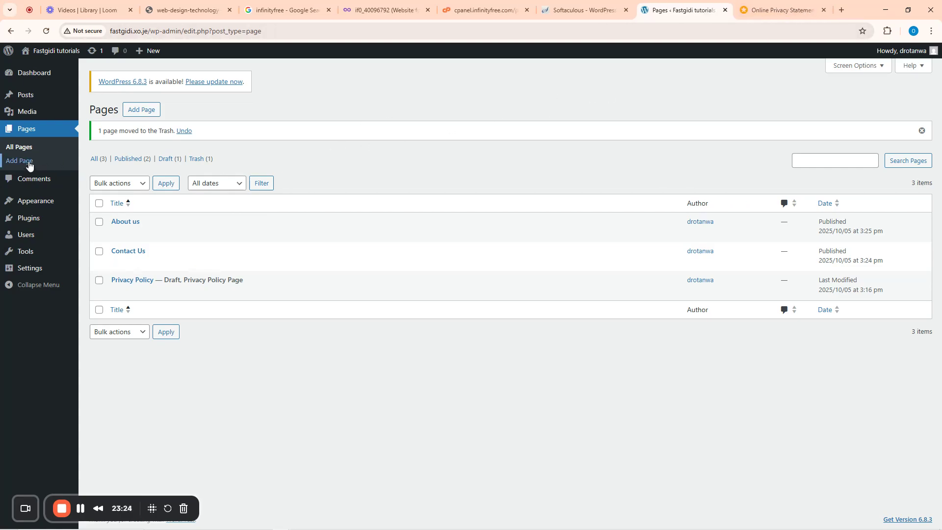
mouse_move(31, 98)
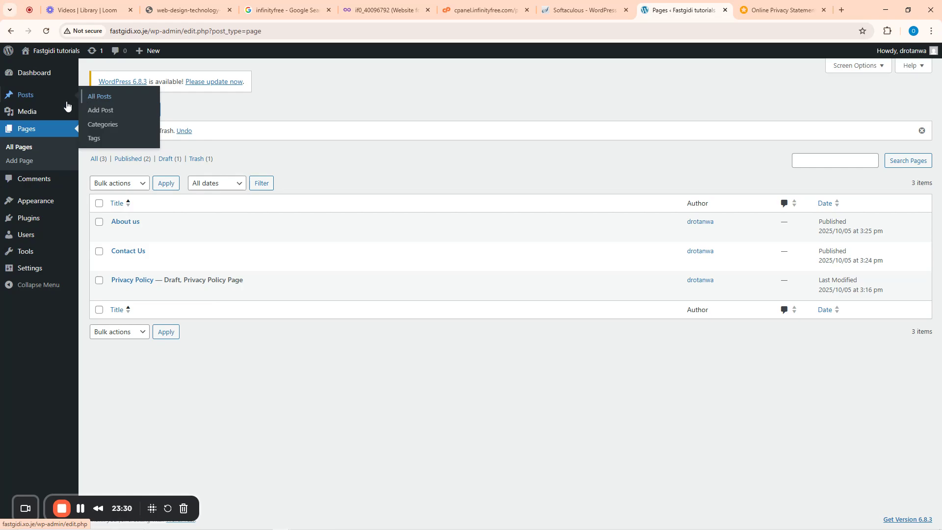
left_click(27, 222)
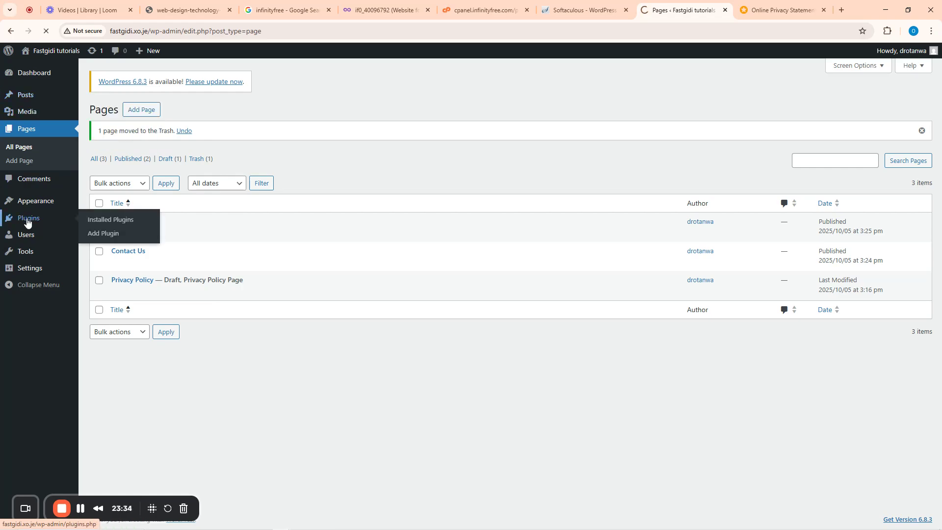
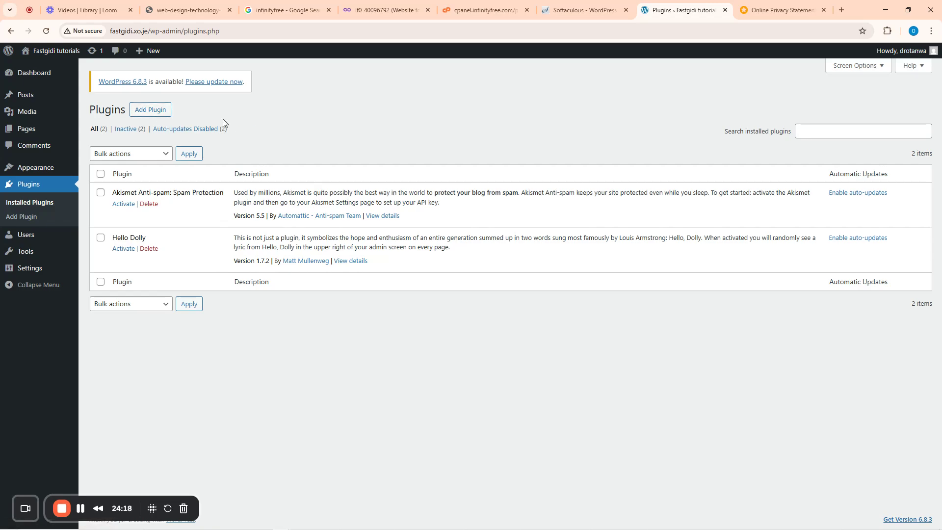
- Open Add Plugins, browse the Popular plugins list, and put the cursor in the plugin search box
left_click(148, 111)
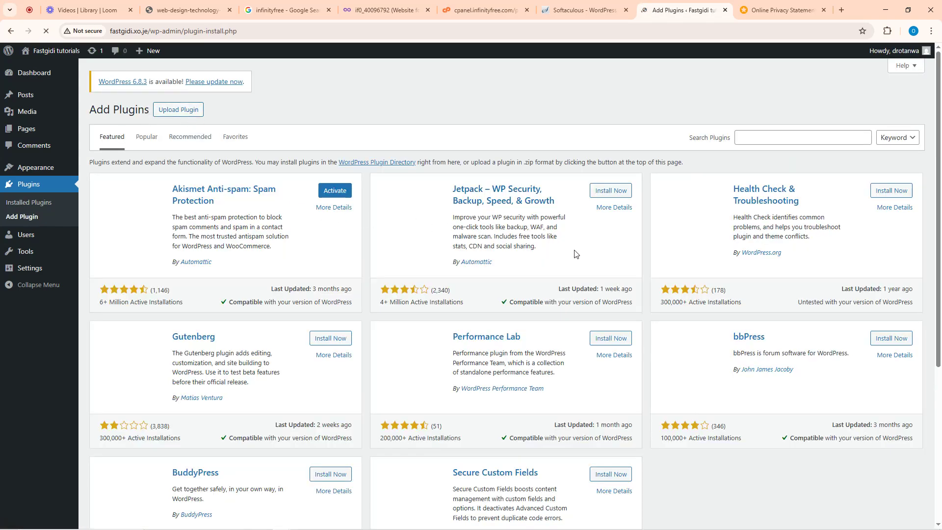
scroll(467, 247, "down", 1)
scroll(467, 248, "down", 5)
scroll(441, 241, "up", 6)
left_click(147, 137)
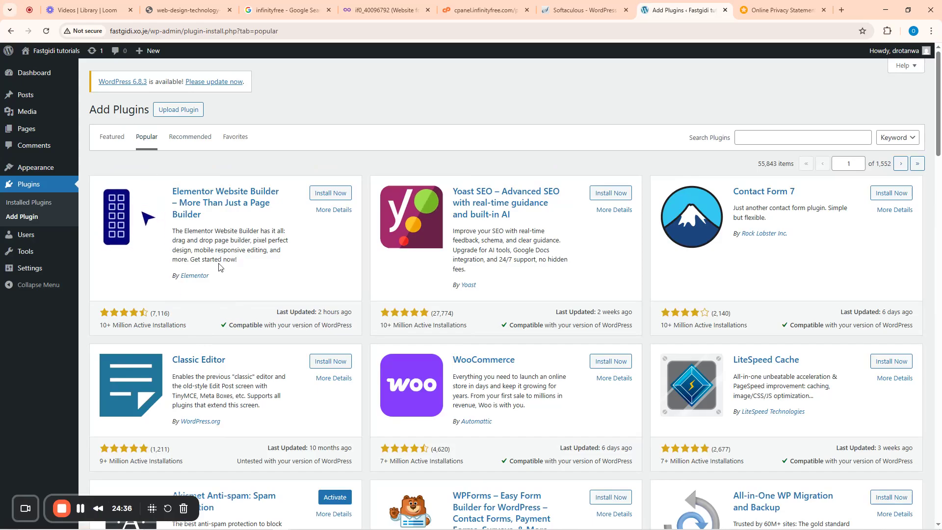
scroll(519, 325, "down", 20)
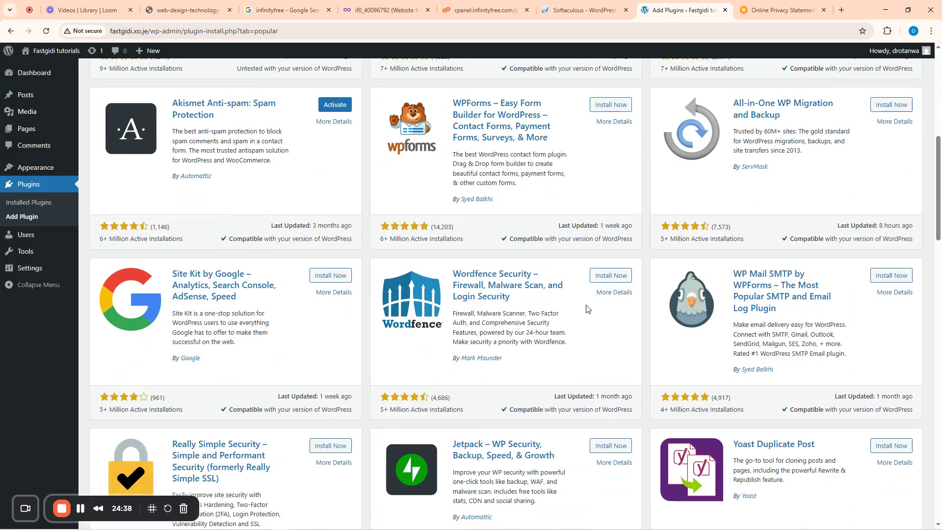
scroll(415, 337, "down", 5)
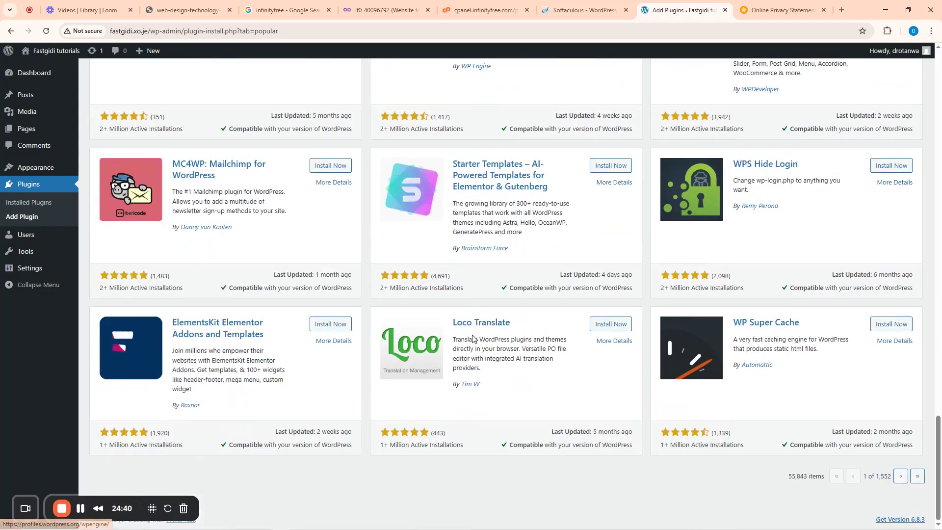
scroll(397, 278, "up", 10)
scroll(396, 278, "up", 15)
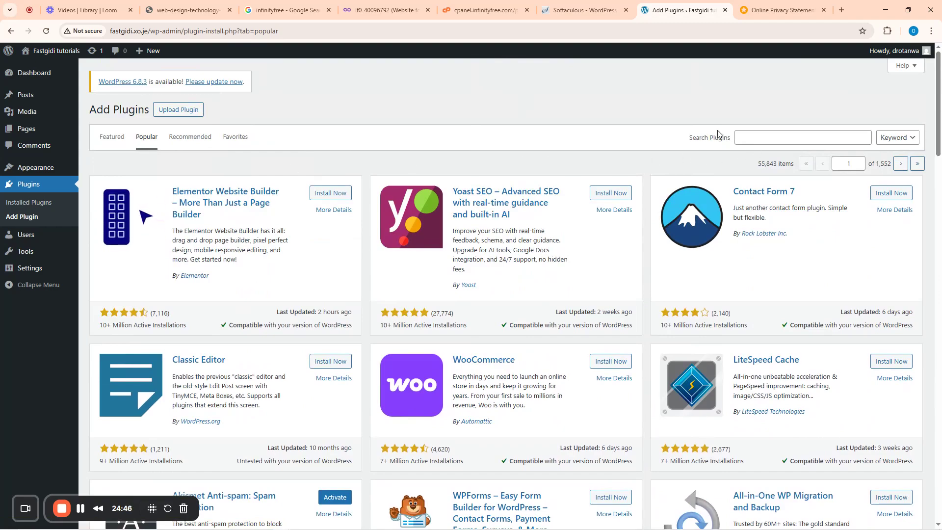
left_click(751, 139)
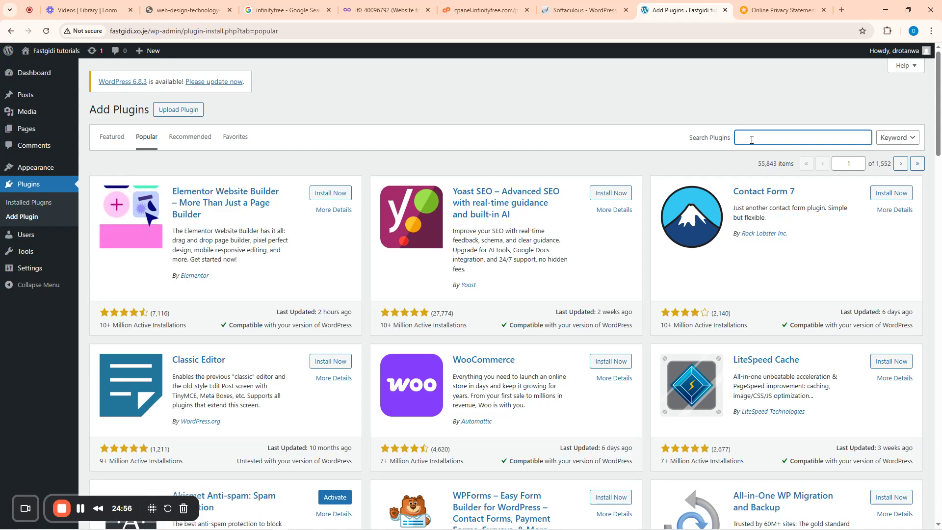
- Search plugins for 'classic', then install and activate Classic Editor
type("clas")
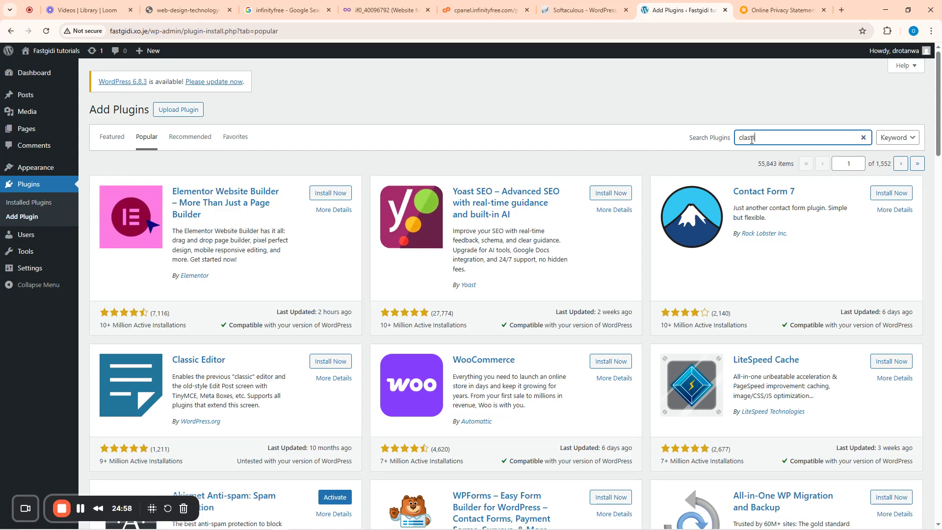
type("sic")
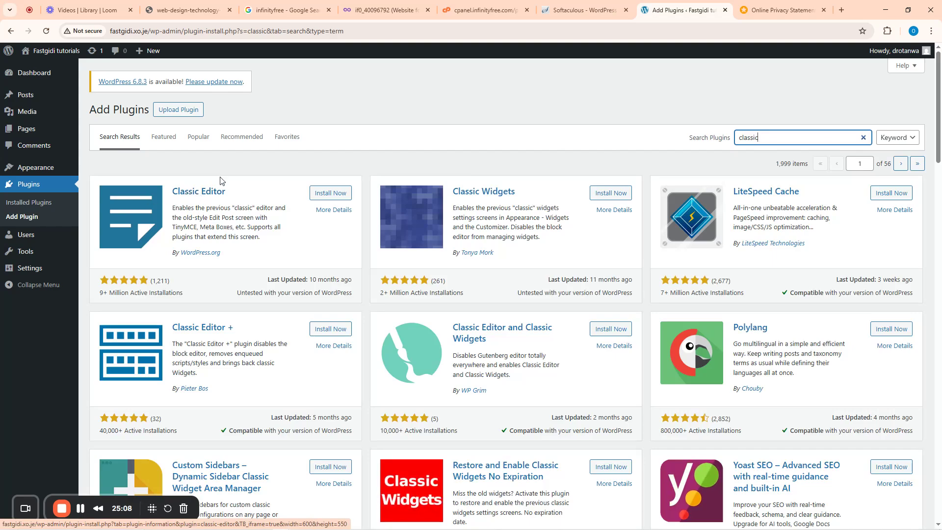
left_click(327, 197)
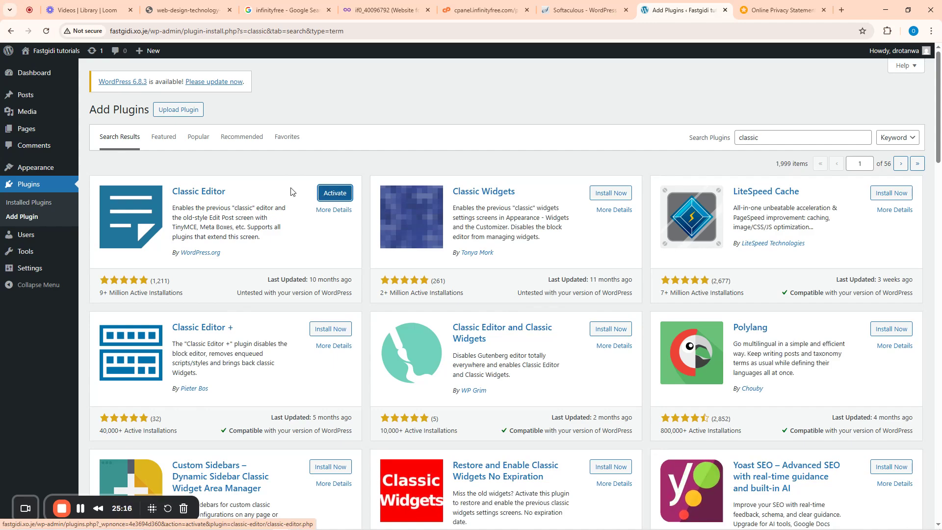
left_click(342, 197)
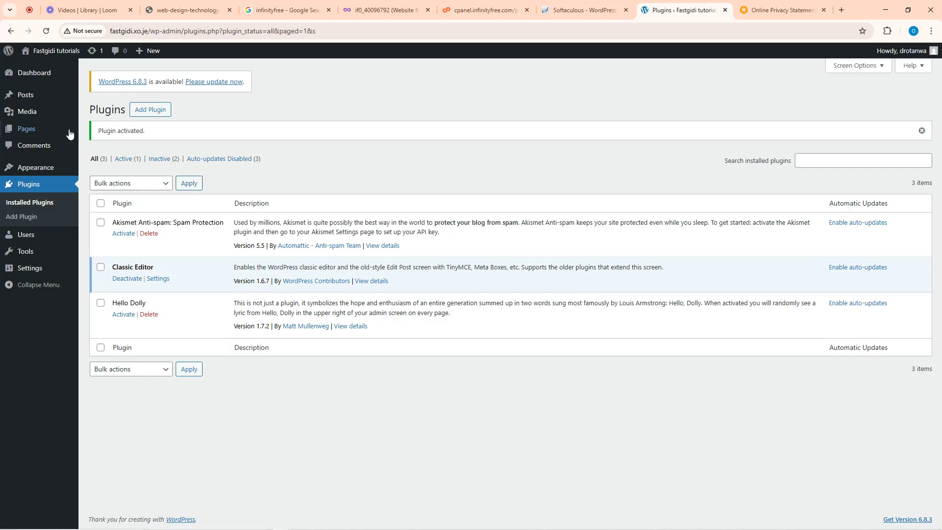
- Create a new post titled 'How to Adopt Acuity Scheduling for my Business' and move into its body
left_click(27, 98)
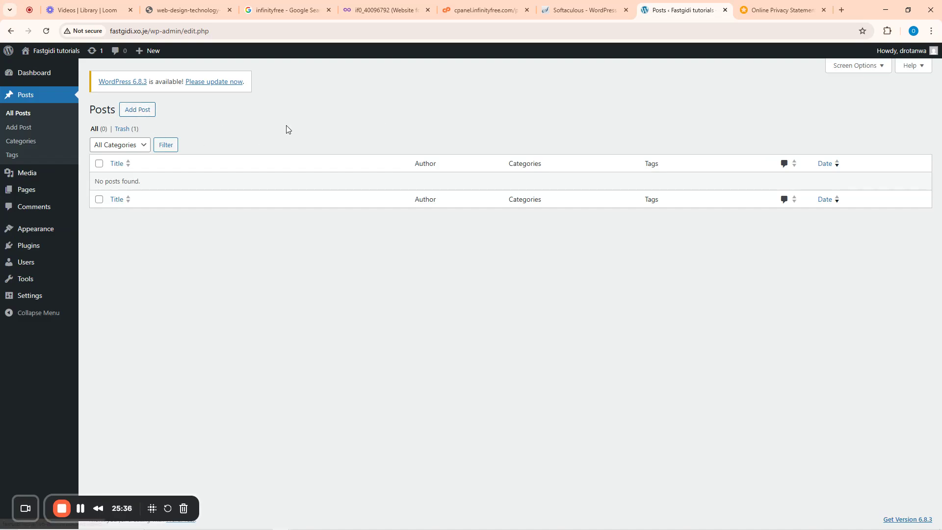
left_click(140, 113)
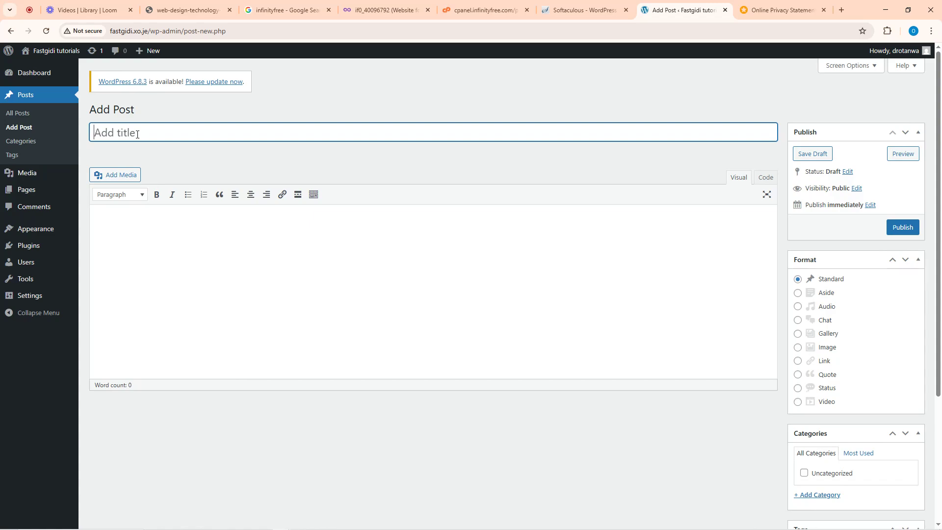
type("How to Adopt Acuity Sc")
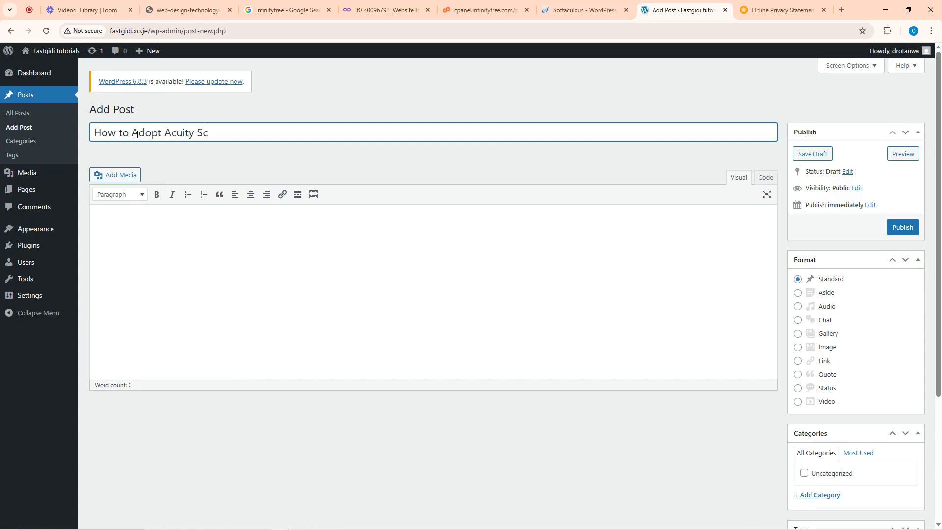
type("heduling for my Business")
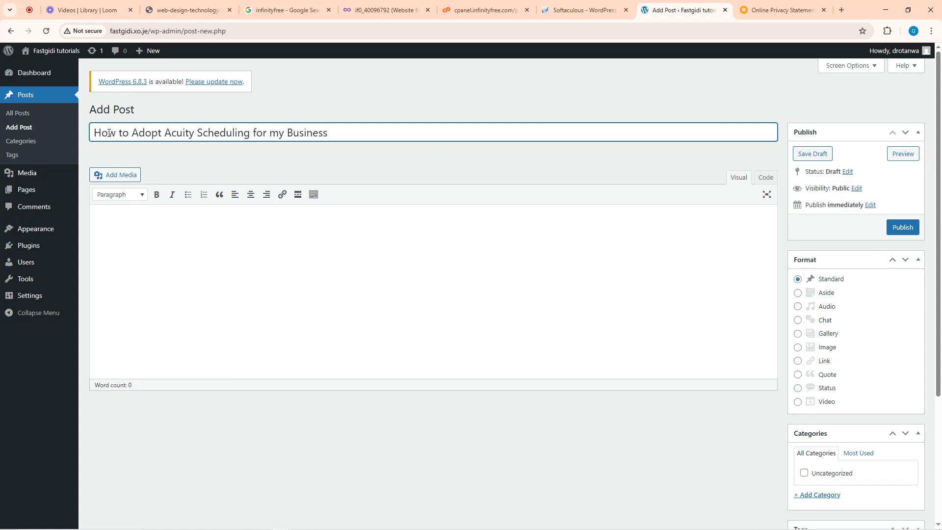
left_click(286, 163)
left_click(172, 238)
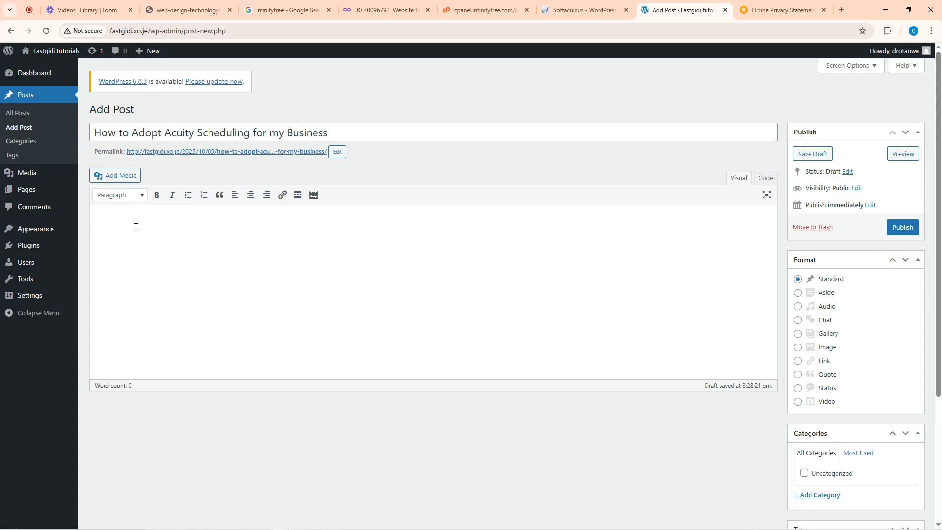
- Write the opening sentence about Acuity scheduling and add a new IT Tools category
type("Acuity scheduling is one of the most respected ")
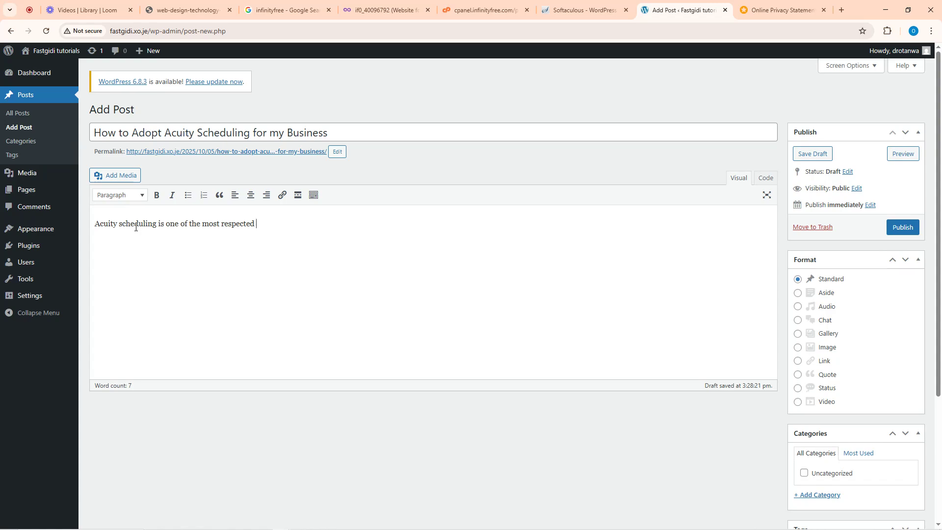
type("Appointment scheduling tool ou")
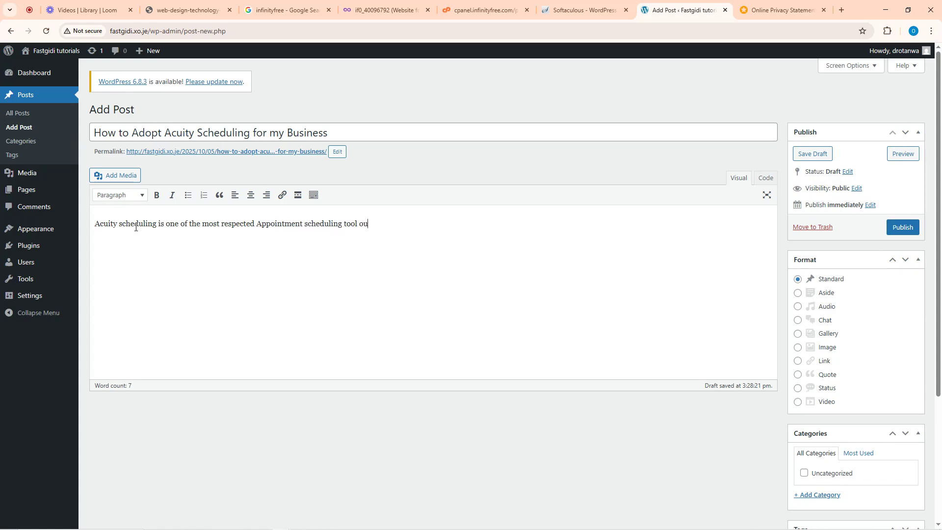
type("t there...")
scroll(877, 319, "down", 4)
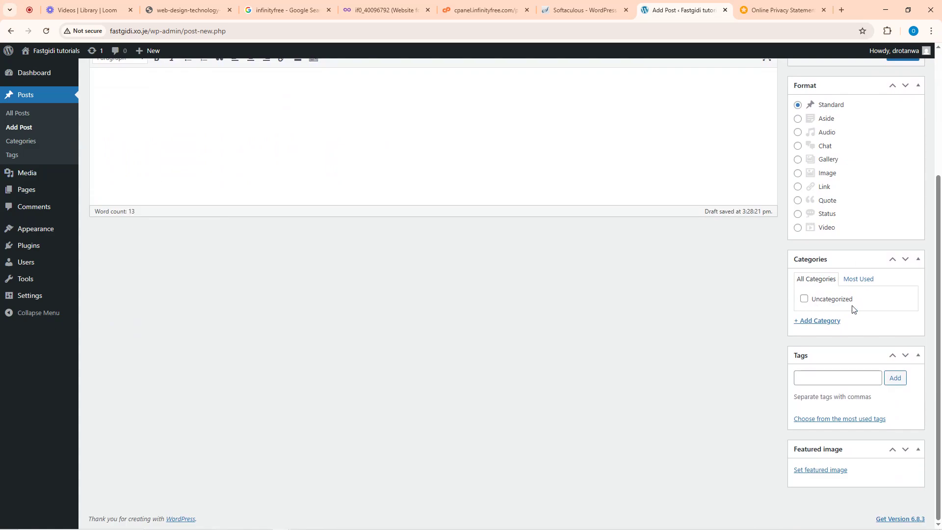
left_click(825, 322)
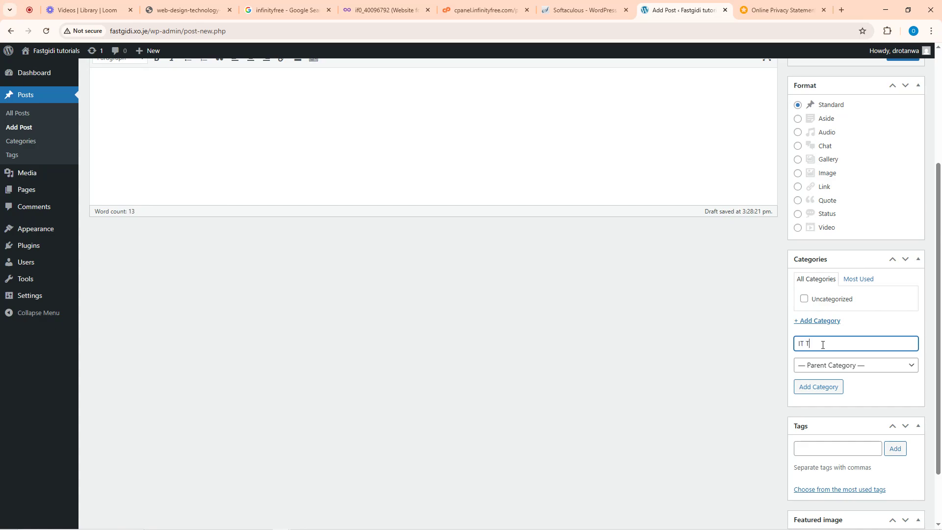
left_click(818, 386)
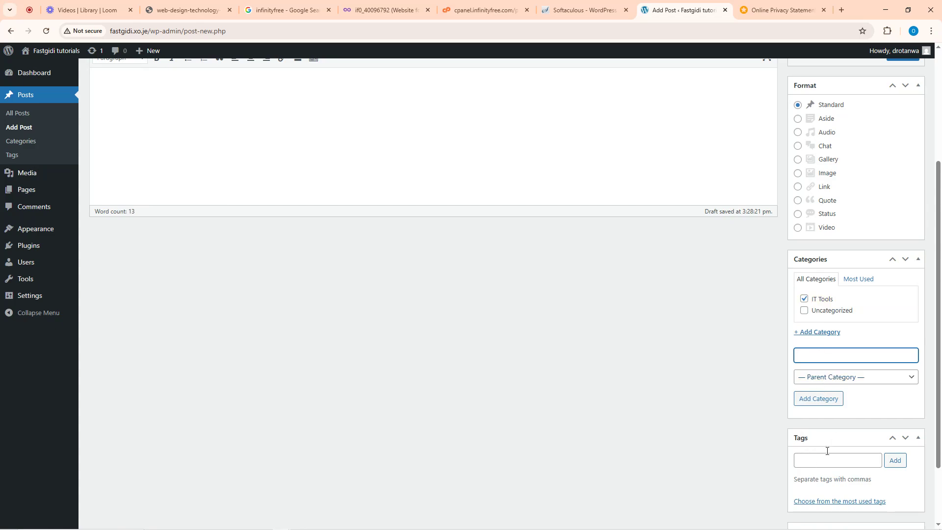
- Tag the post 'Acuity Scheduling'
scroll(422, 235, "up", 4)
scroll(833, 420, "down", 5)
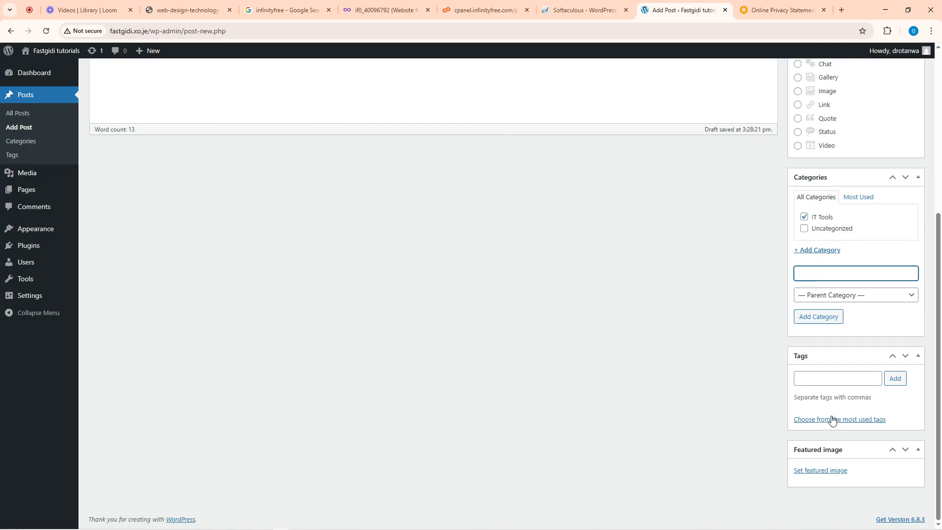
left_click(822, 378)
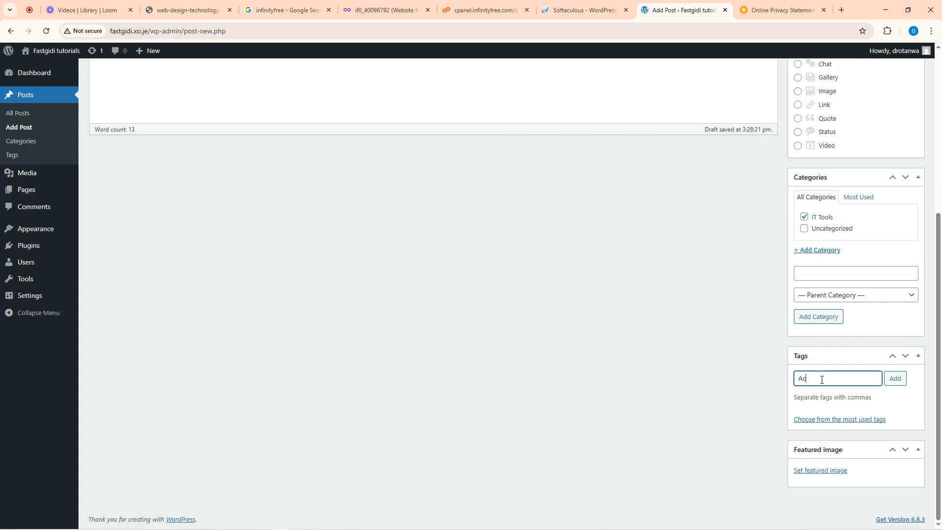
type("Acuity Scheduling")
left_click(894, 380)
scroll(811, 247, "up", 5)
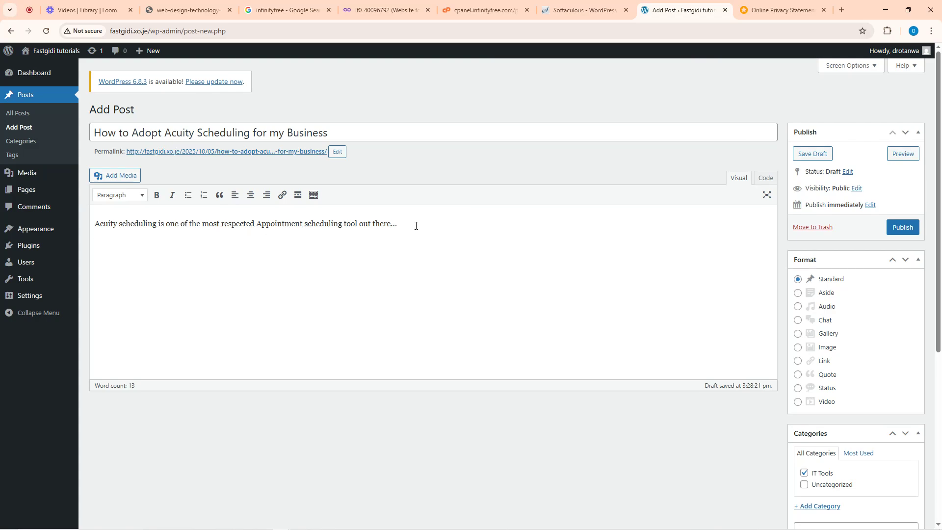
- Upload 'Tutorial for acuity scheduling app.jpg' and insert it into the post below the opening line
left_click(117, 180)
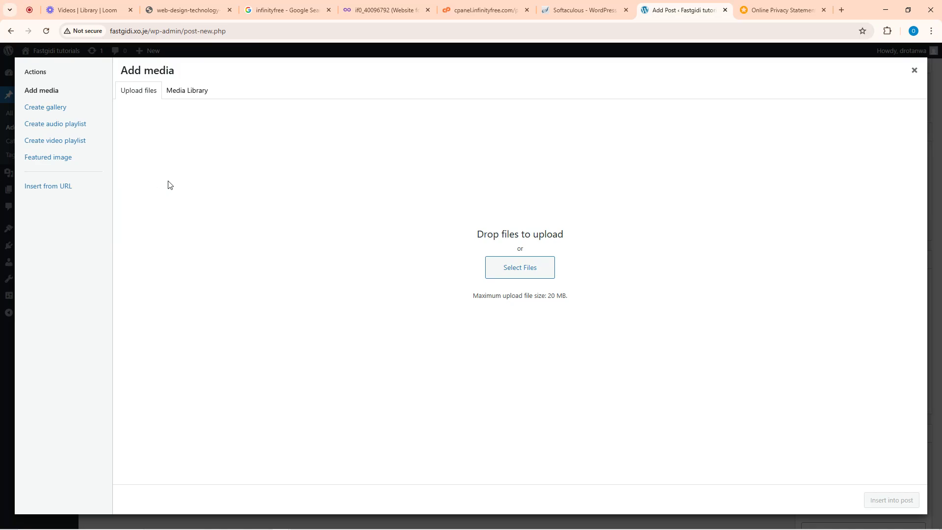
left_click(183, 92)
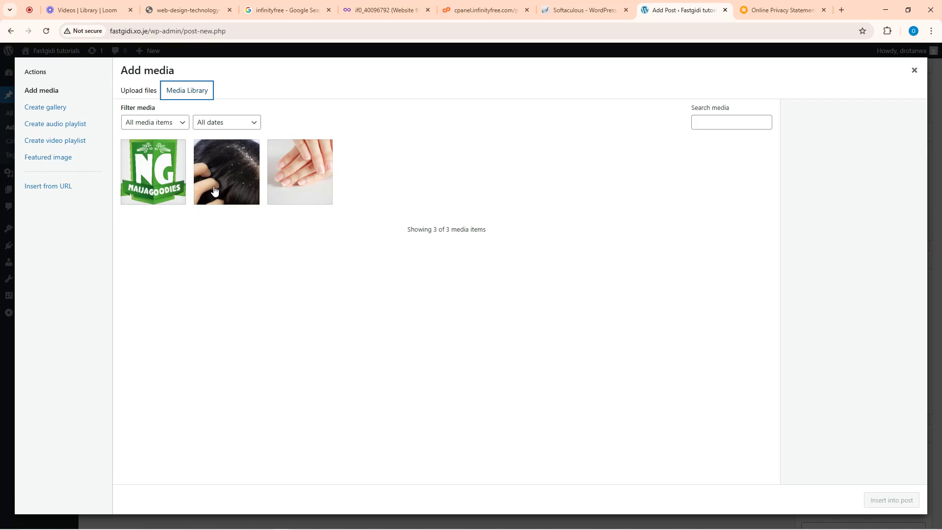
left_click(139, 92)
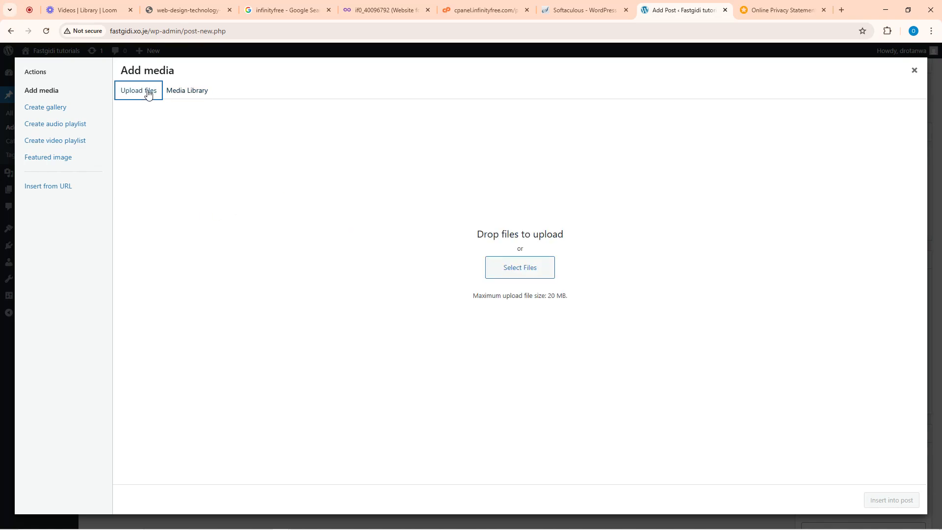
left_click(521, 272)
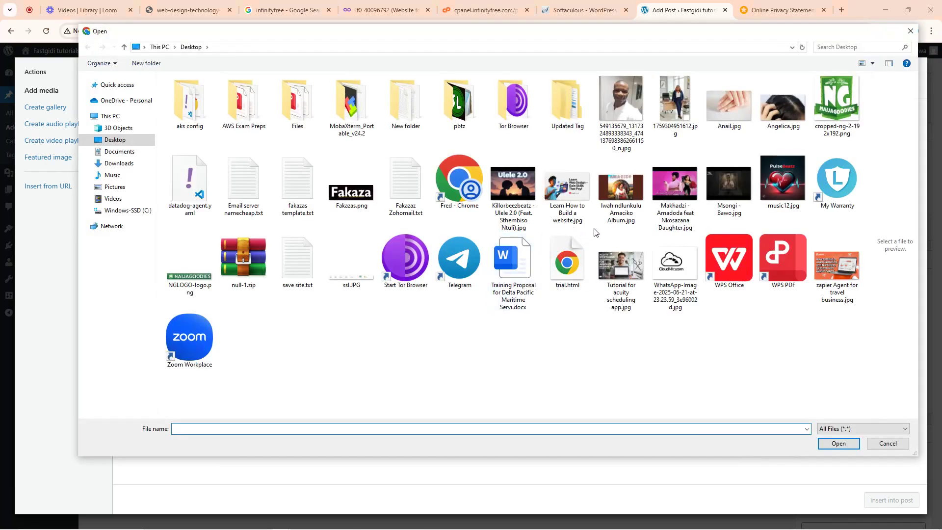
left_click(624, 274)
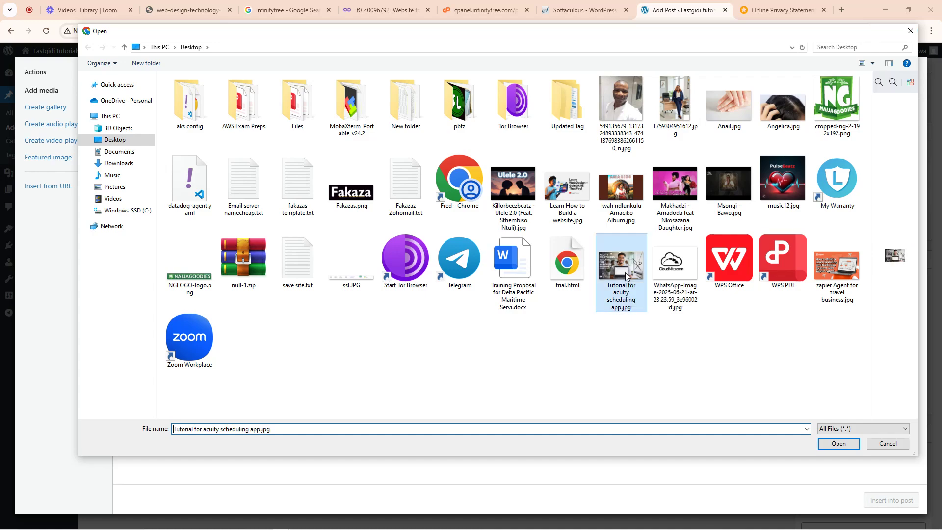
left_click(838, 444)
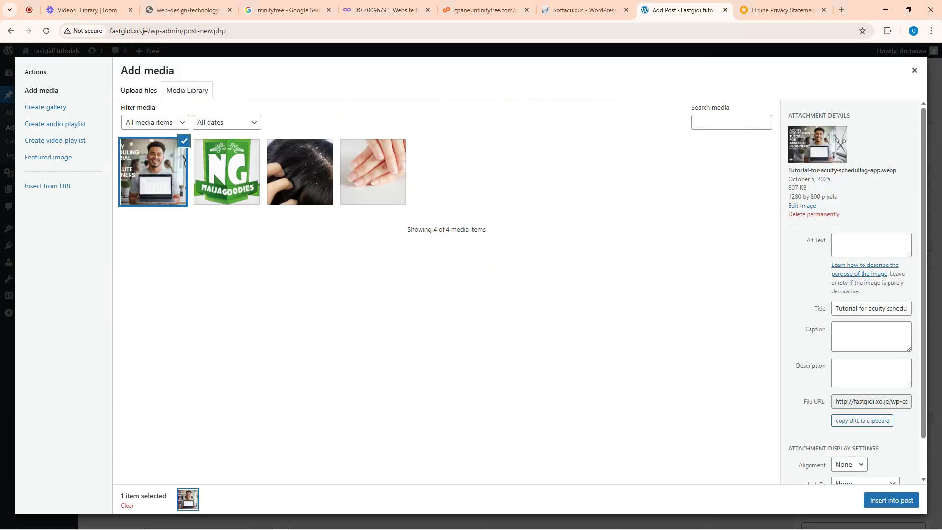
left_click(891, 505)
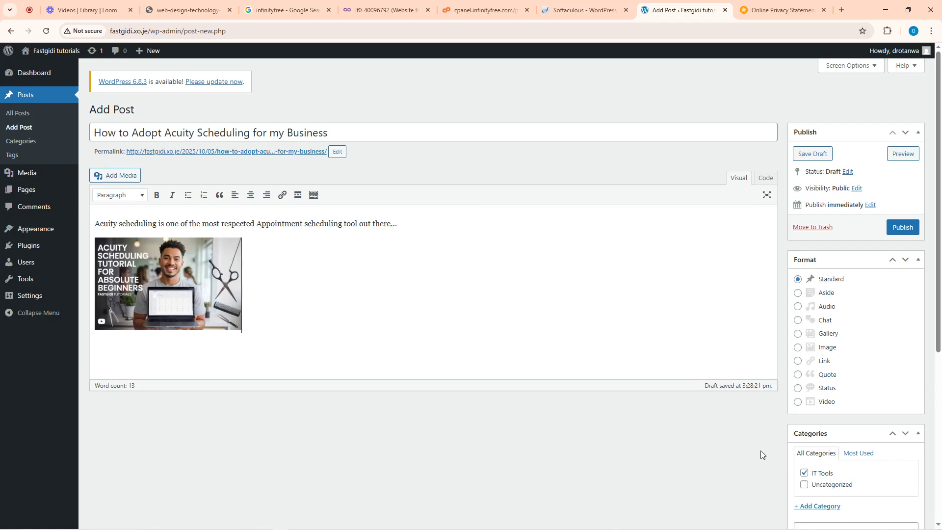
- Resize the post image to Large – 1024 × 640
left_click(173, 285)
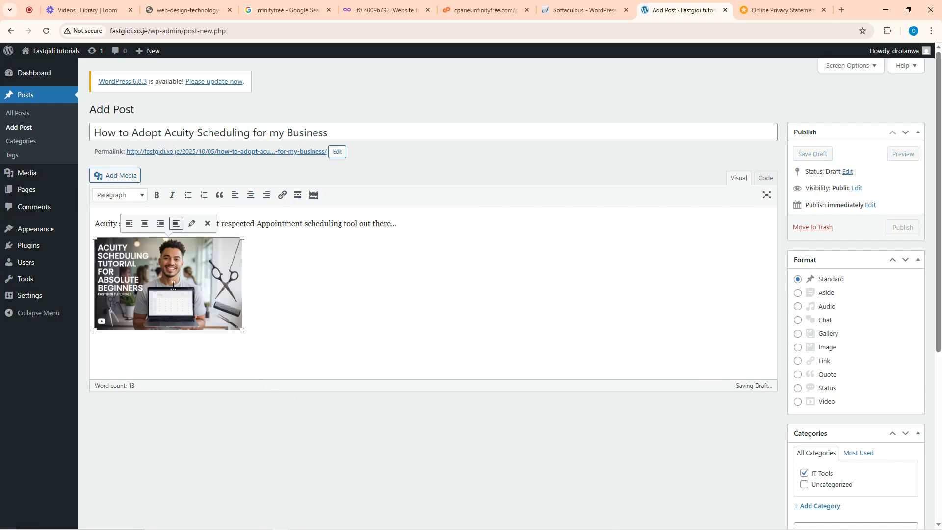
left_click(192, 224)
left_click(241, 221)
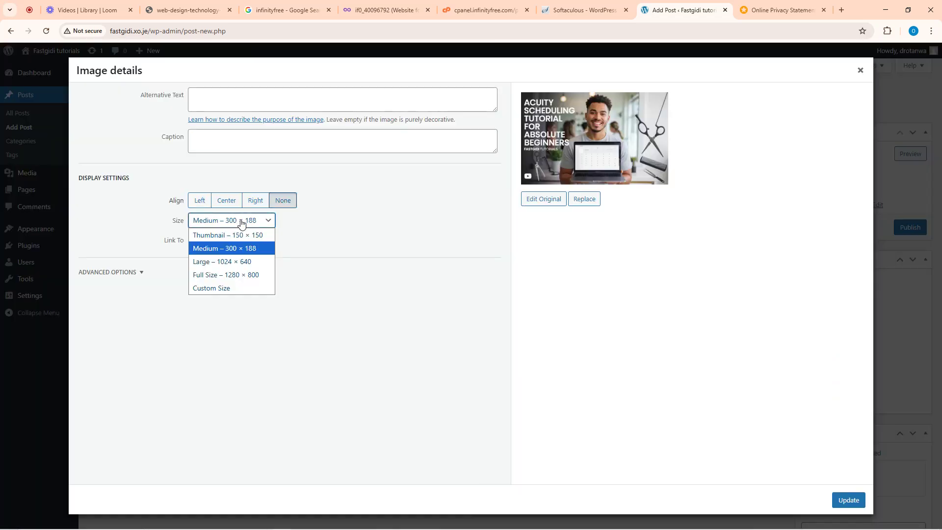
left_click(240, 261)
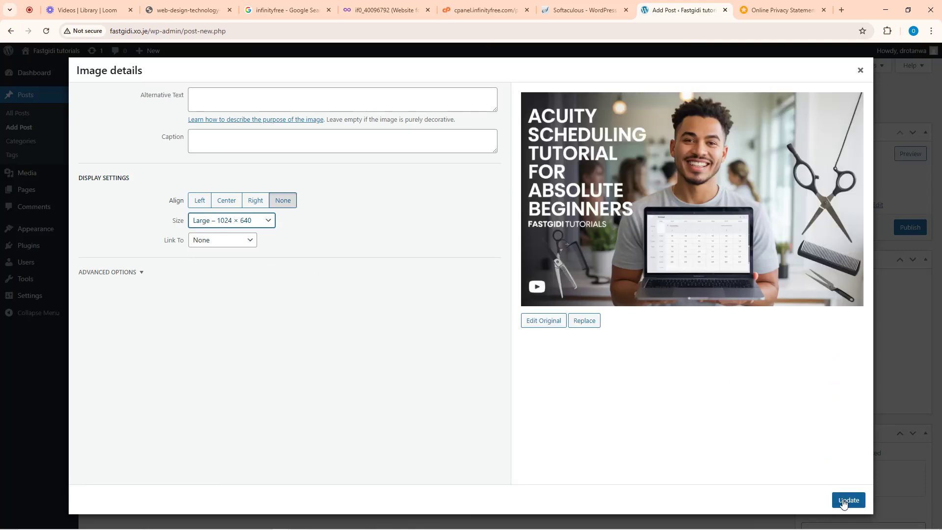
left_click(844, 501)
scroll(356, 352, "down", 5)
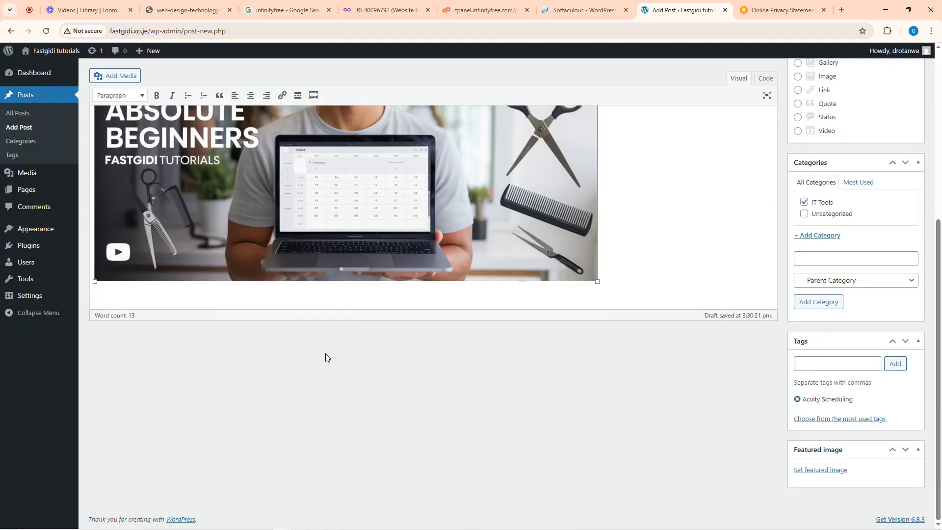
scroll(219, 281, "up", 5)
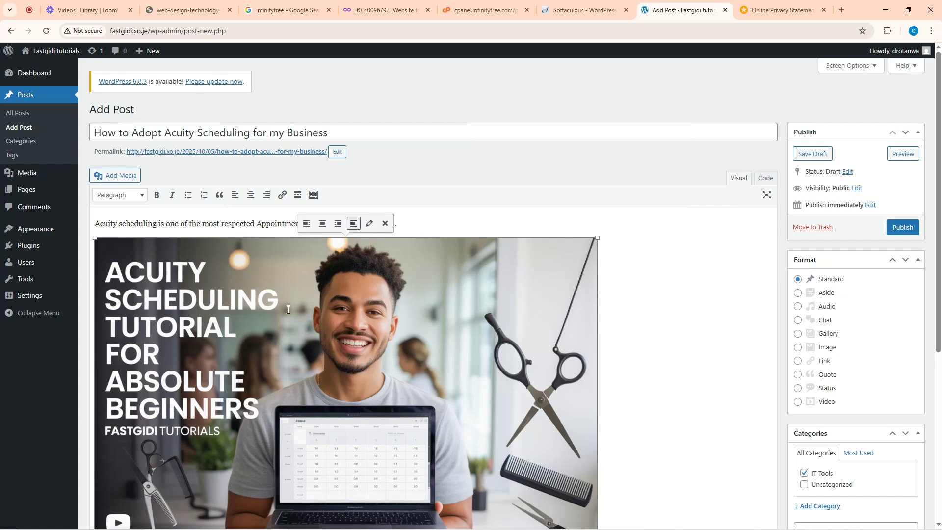
scroll(759, 311, "down", 5)
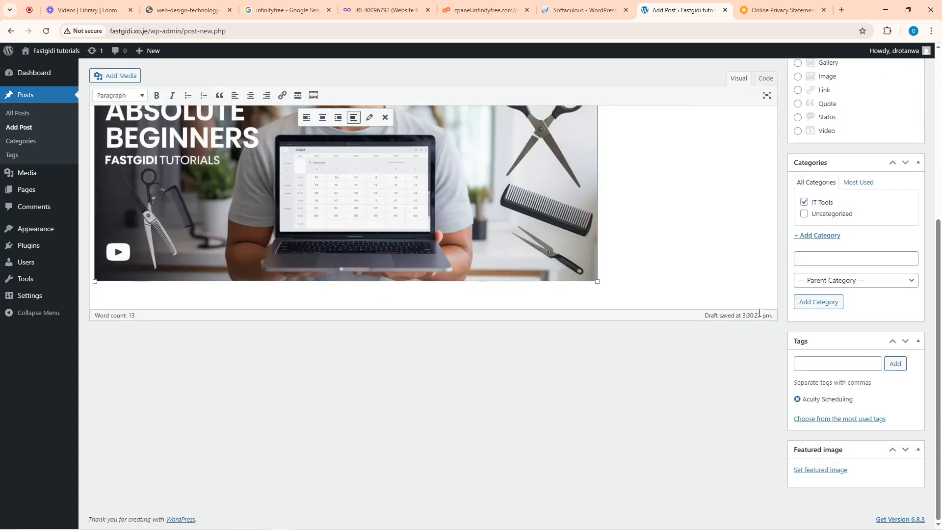
scroll(857, 297, "up", 5)
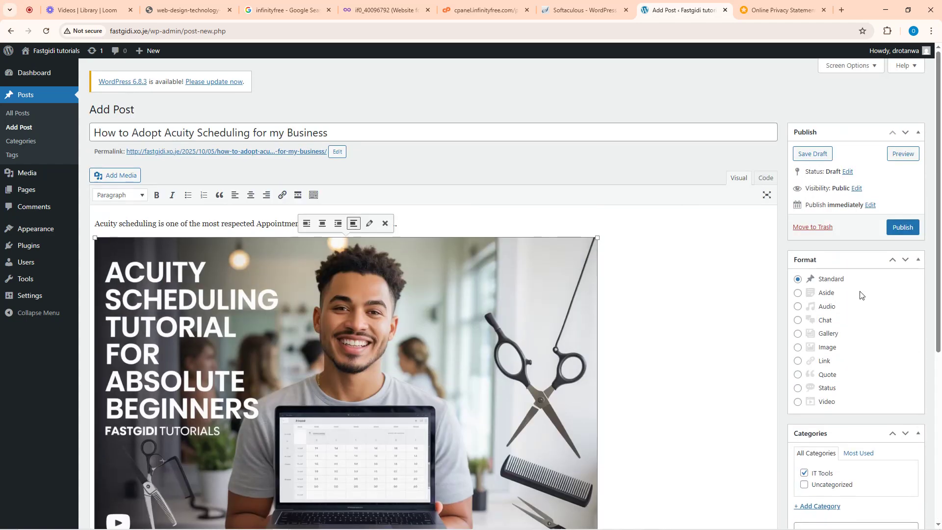
- Publish the post and view the live version in a new tab
left_click(908, 228)
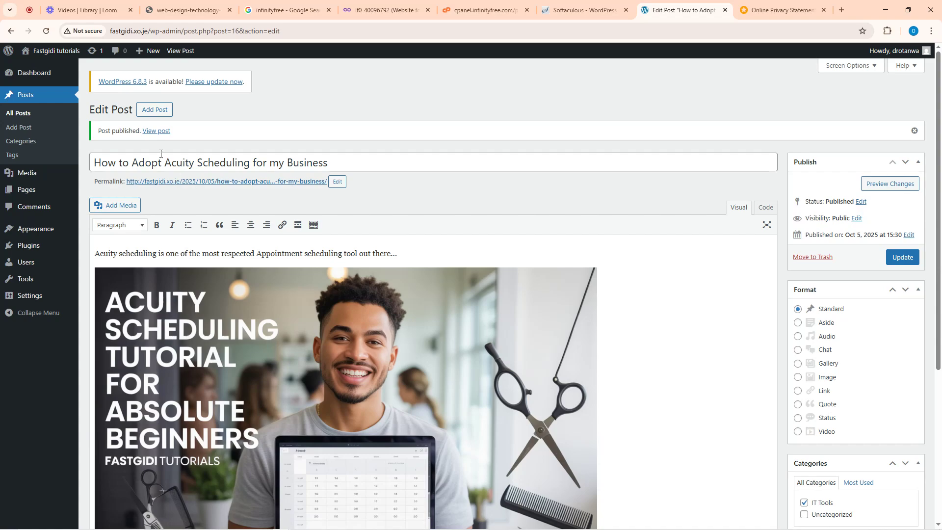
right_click(152, 132)
left_click(182, 143)
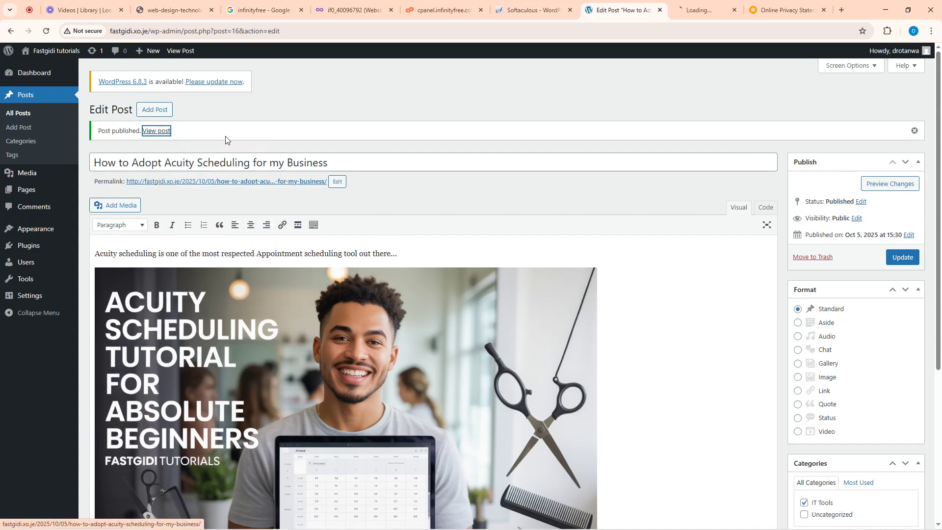
left_click(694, 2)
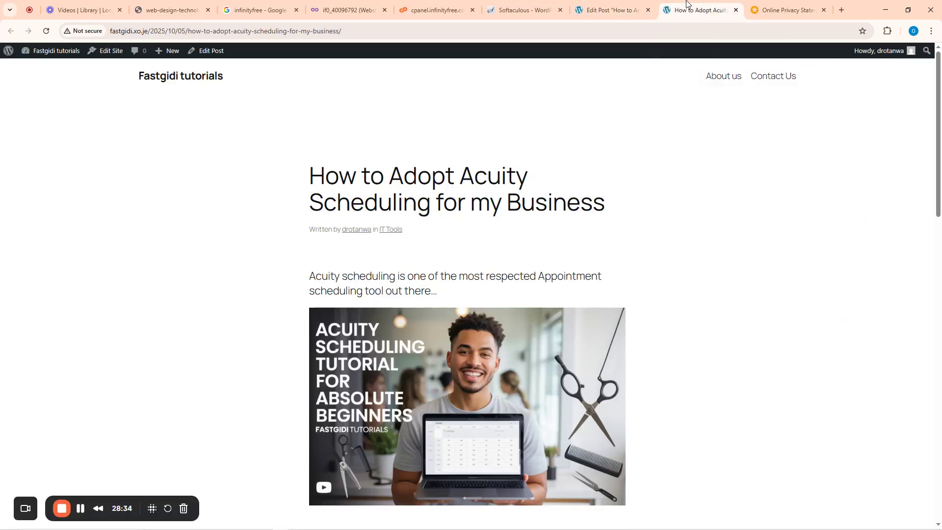
scroll(419, 181, "down", 15)
scroll(439, 227, "down", 3)
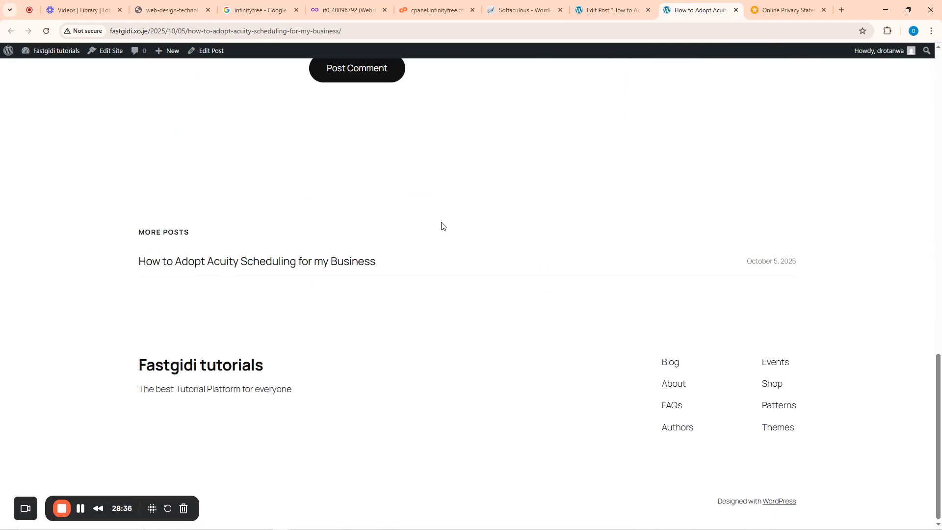
scroll(442, 225, "up", 10)
scroll(446, 211, "up", 2)
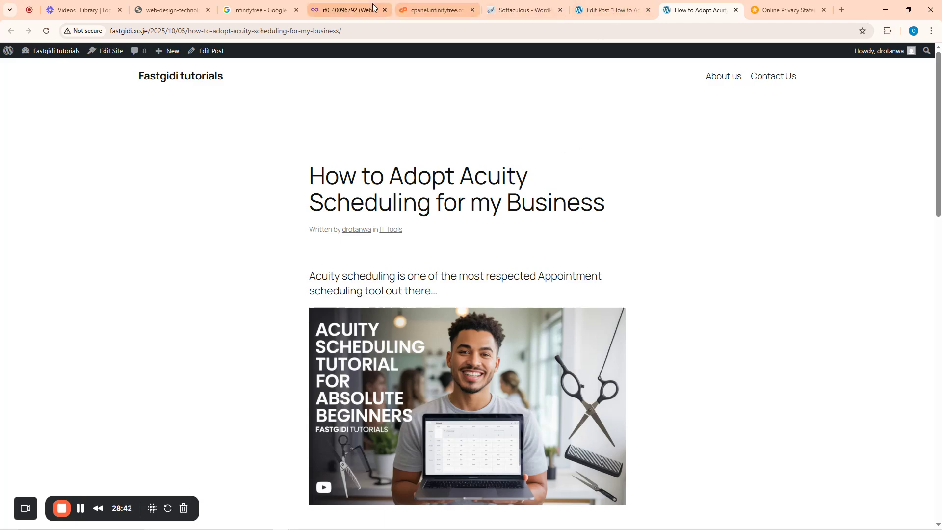
- Return to the admin and open the still-empty Comments list
left_click(589, 10)
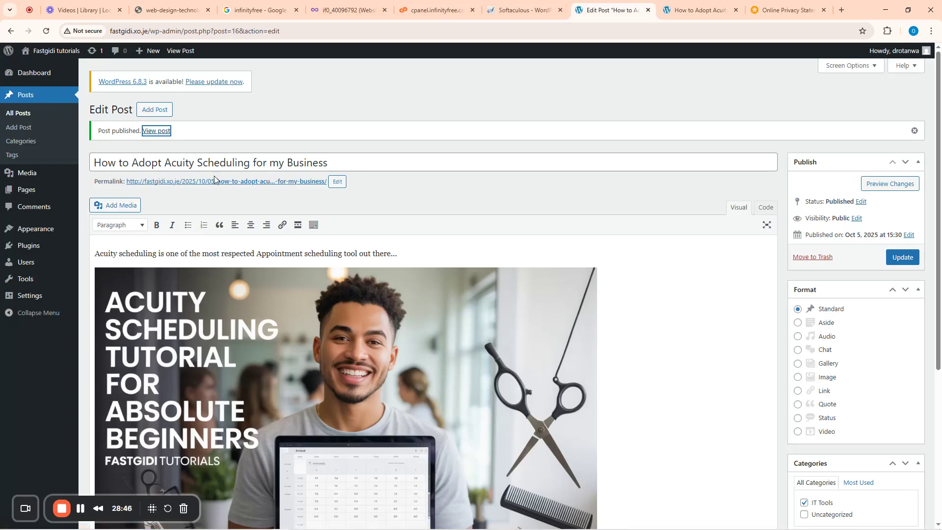
scroll(834, 279, "down", 5)
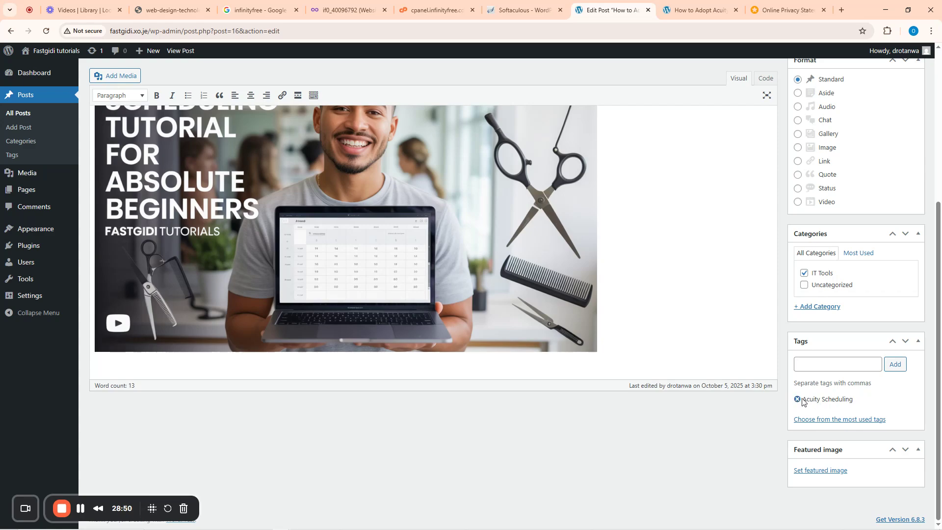
scroll(344, 236, "up", 5)
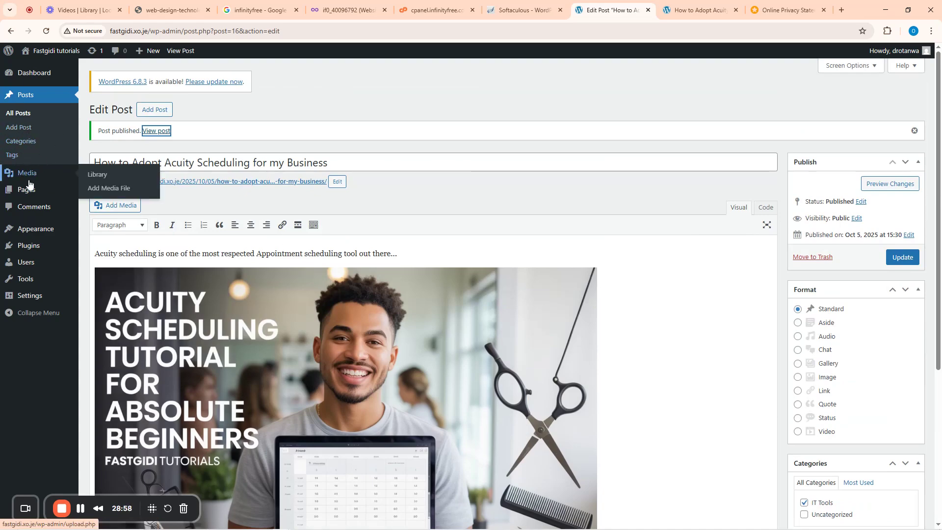
mouse_move(27, 193)
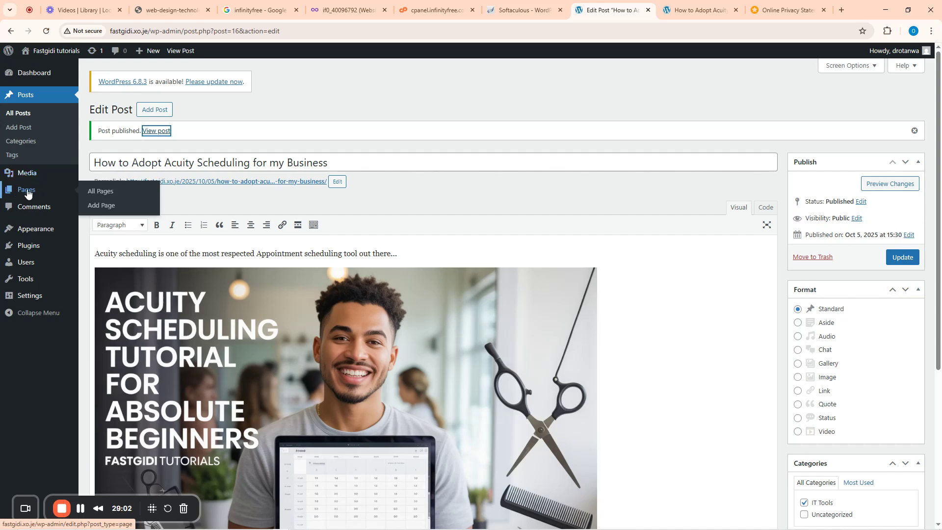
left_click(34, 209)
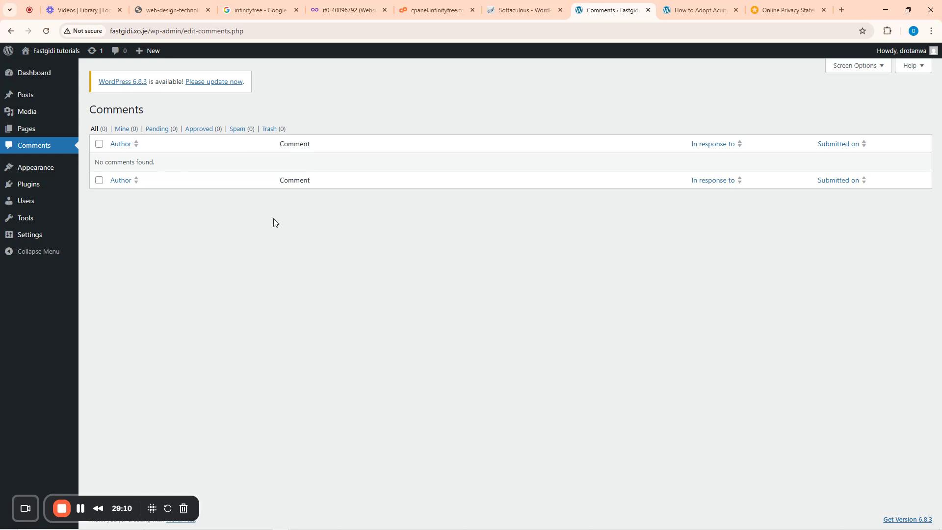
- Post the comment 'Oh i see this is a very important tool for my business' and check it in admin Comments
left_click(697, 10)
scroll(378, 274, "down", 10)
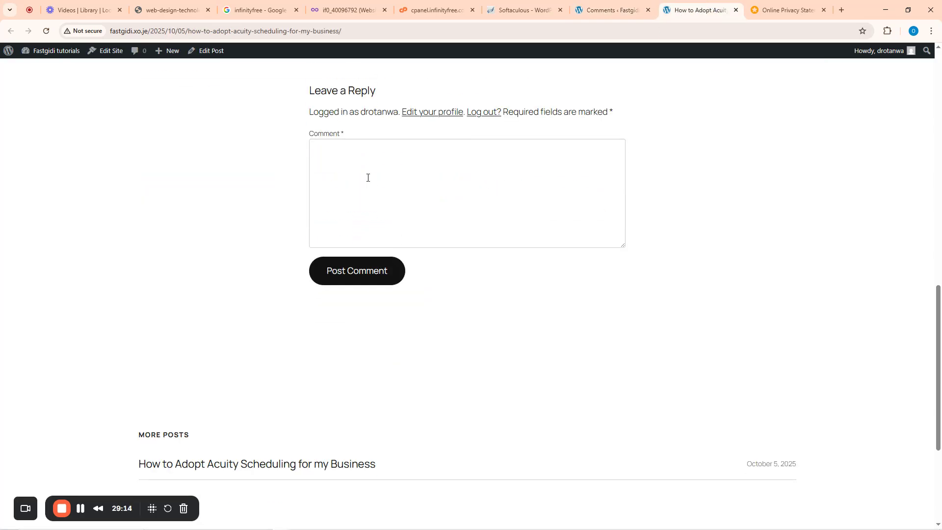
left_click(376, 169)
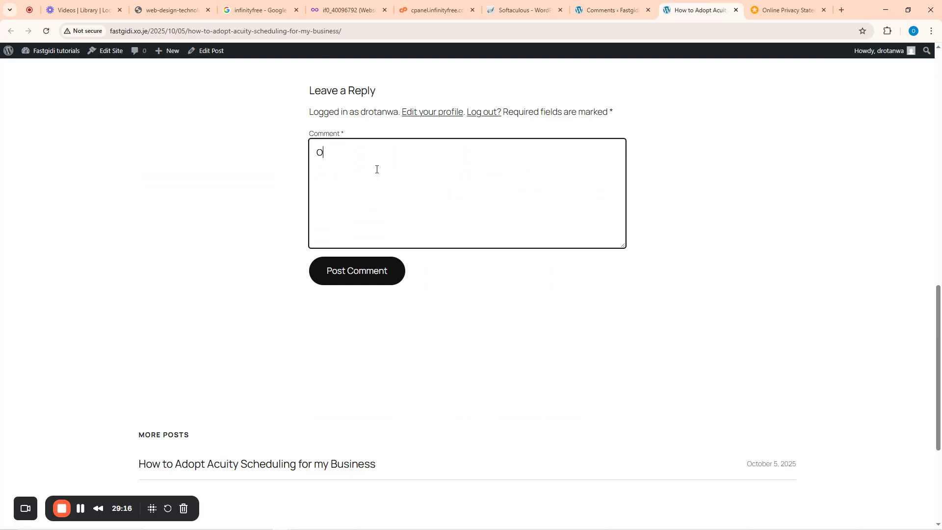
type("Oh i see this is a very ")
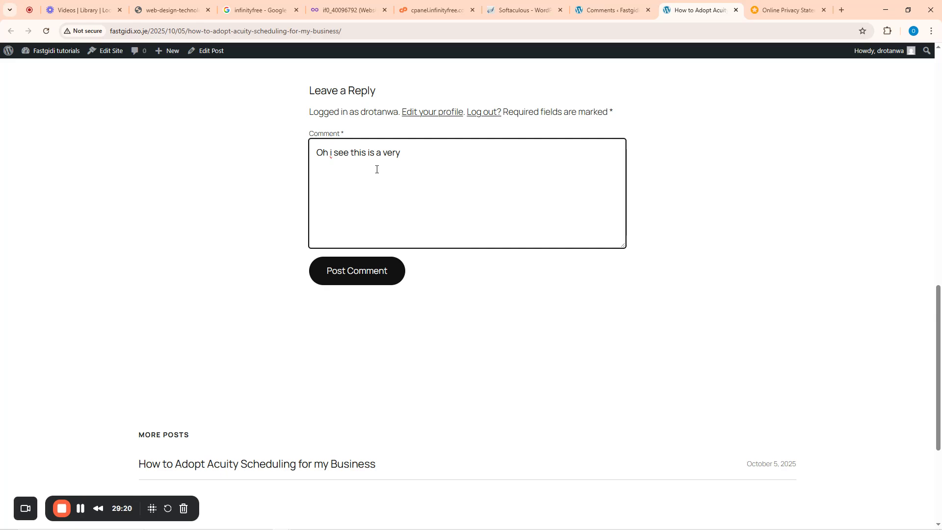
type("important tool for my business")
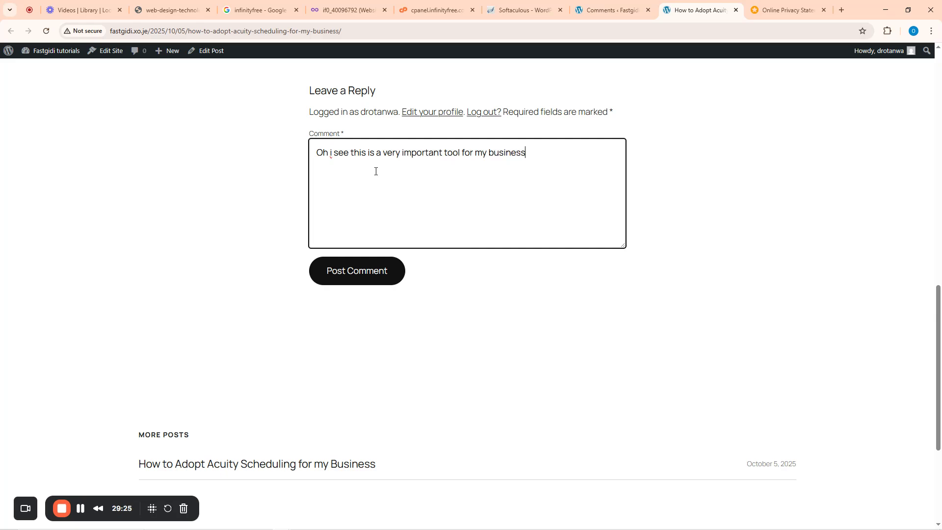
left_click(351, 277)
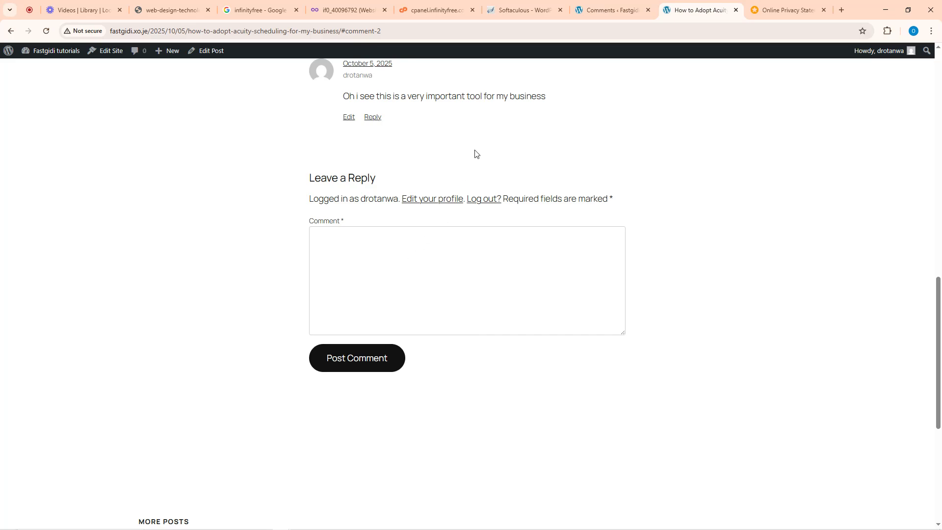
left_click(622, 9)
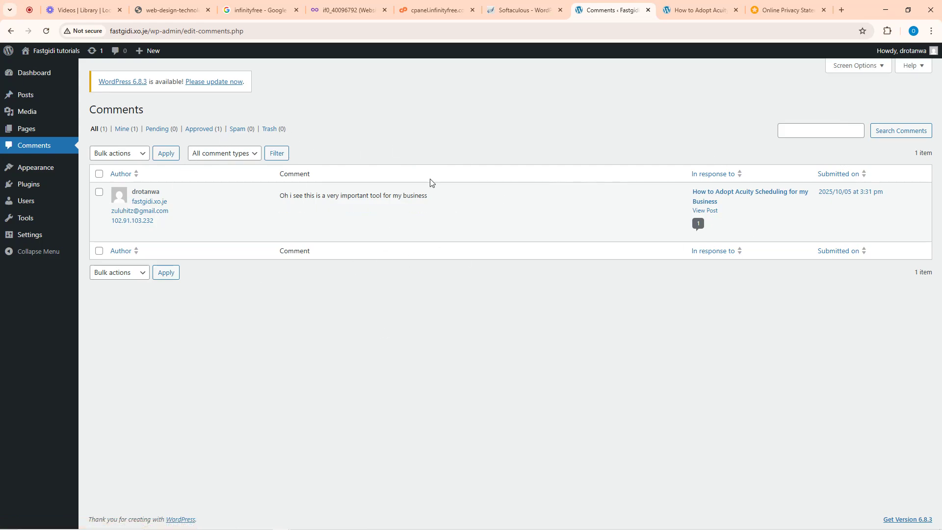
- Open Appearance > Themes, check the live home page, then return to Themes showing Twenty Twenty-Five active
left_click(38, 169)
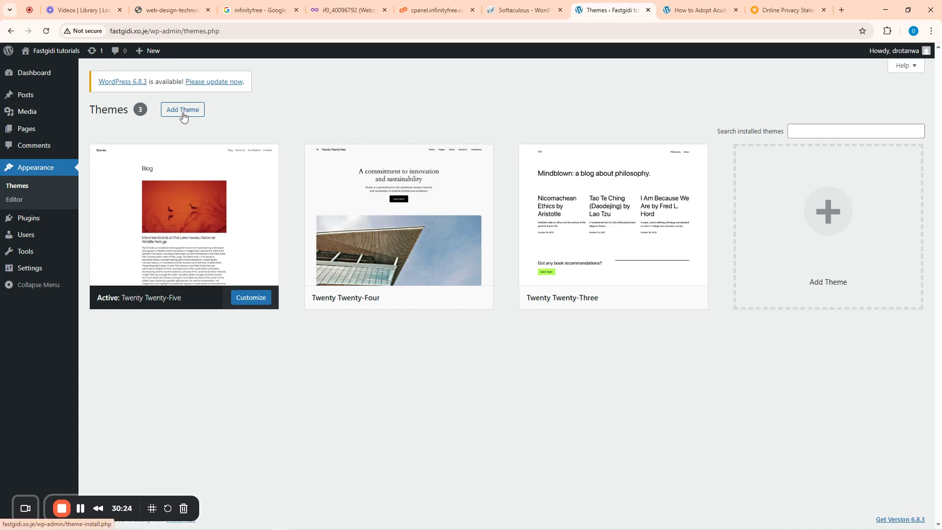
left_click(697, 10)
scroll(411, 92, "up", 14)
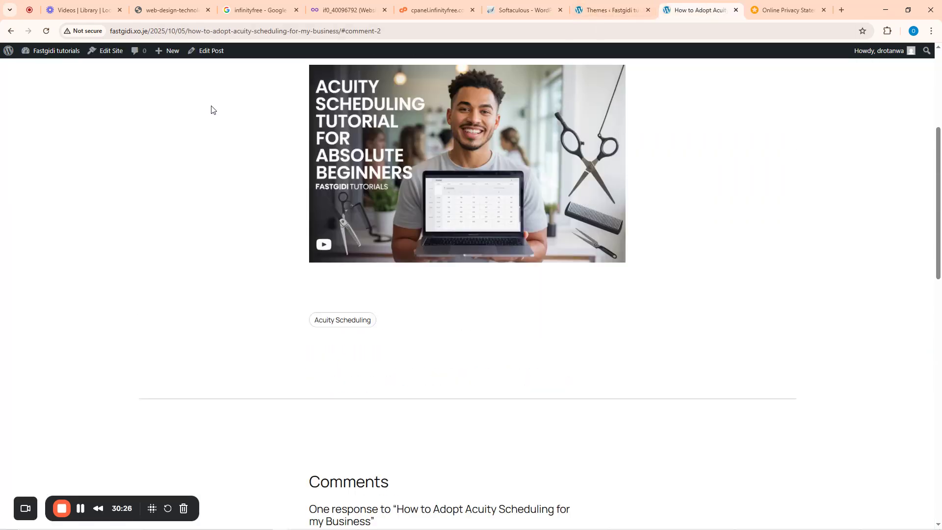
left_click(171, 77)
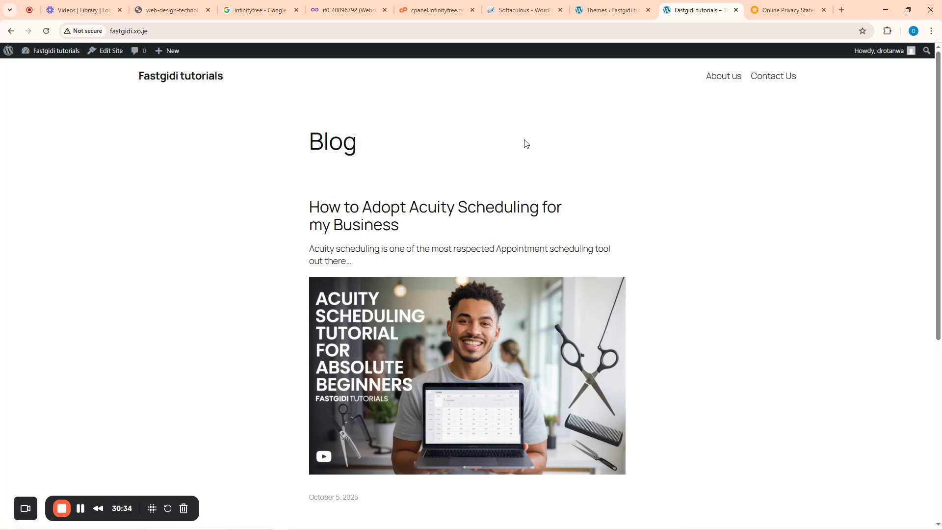
left_click(614, 4)
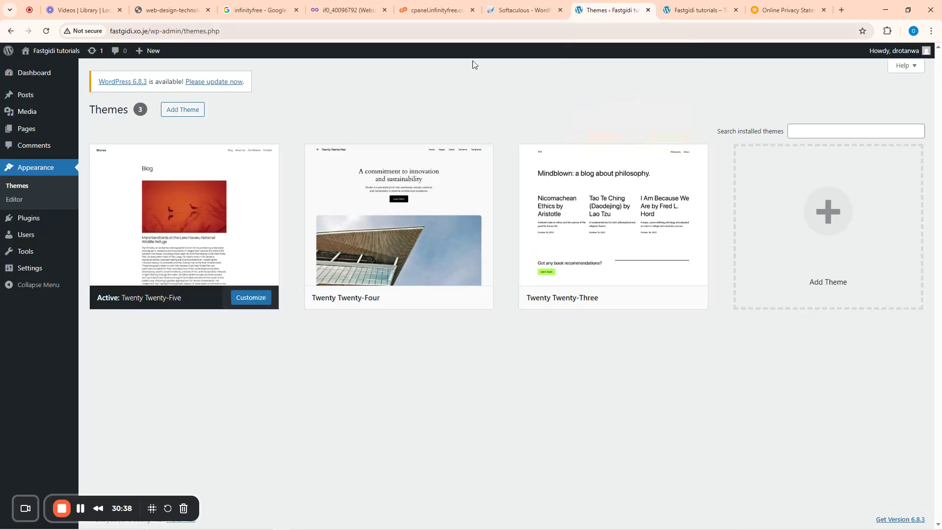
left_click_drag(93, 111, 135, 111)
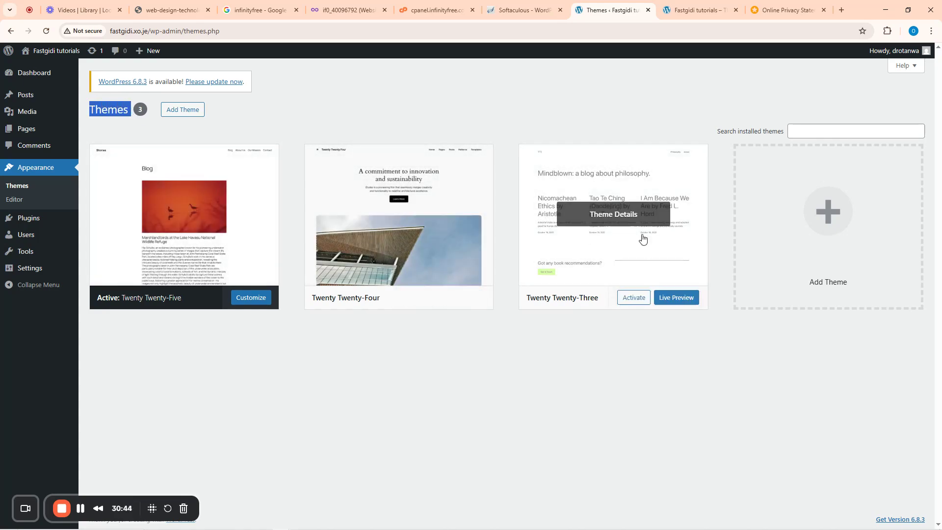
- Find Astra among the popular themes, install it, and activate it
left_click(184, 110)
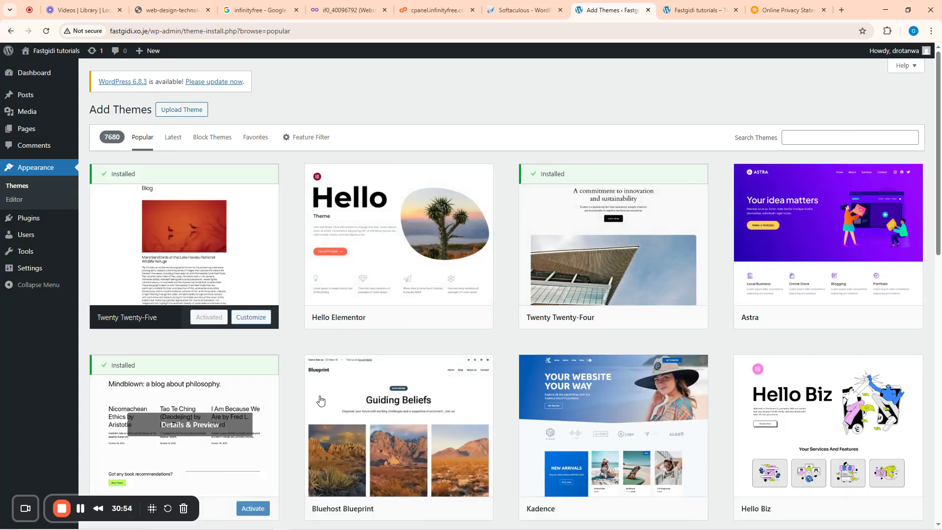
scroll(417, 343, "down", 15)
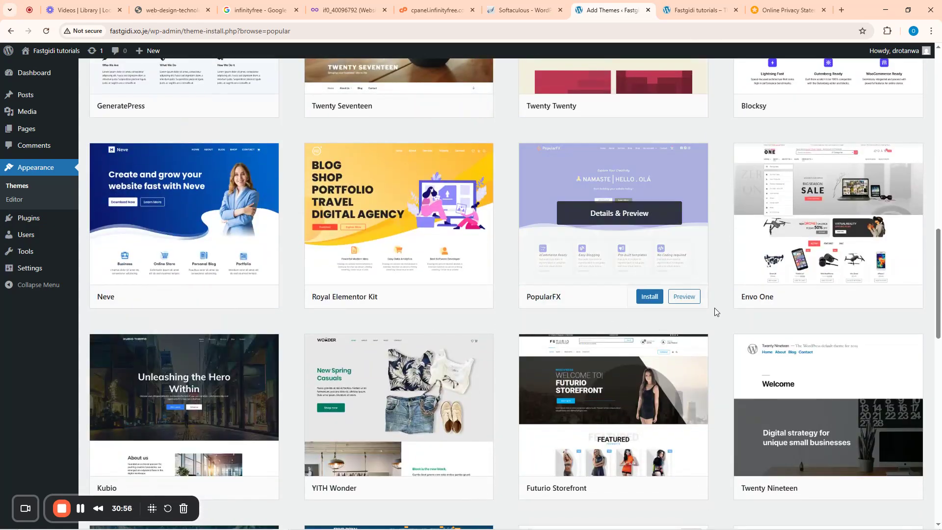
mouse_move(743, 300)
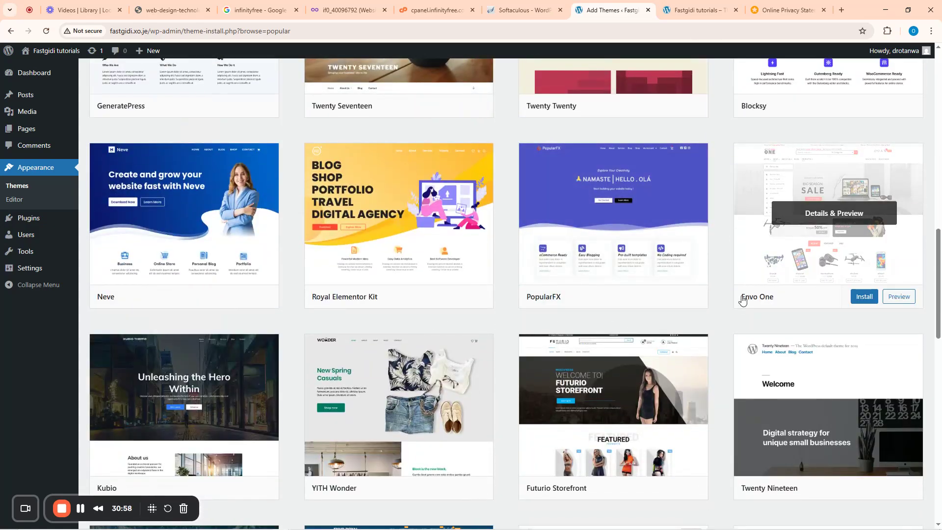
scroll(755, 275, "up", 15)
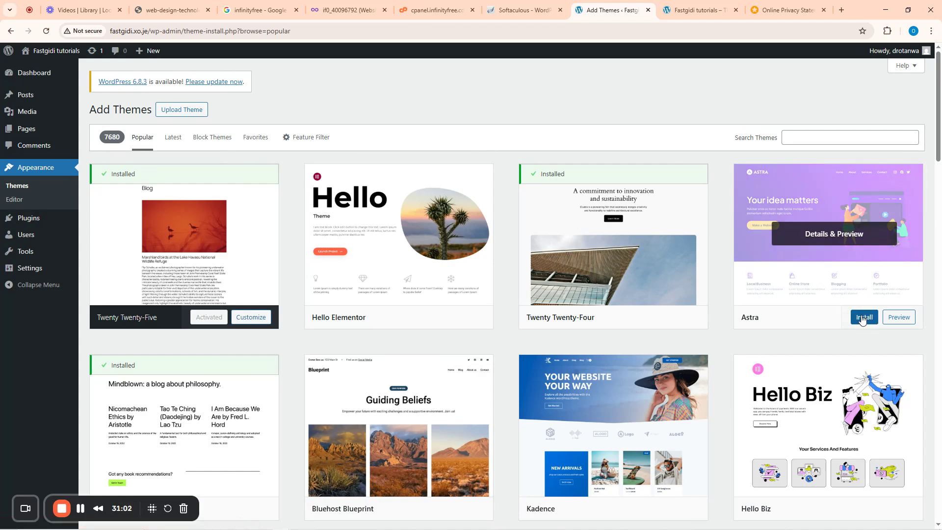
left_click(862, 320)
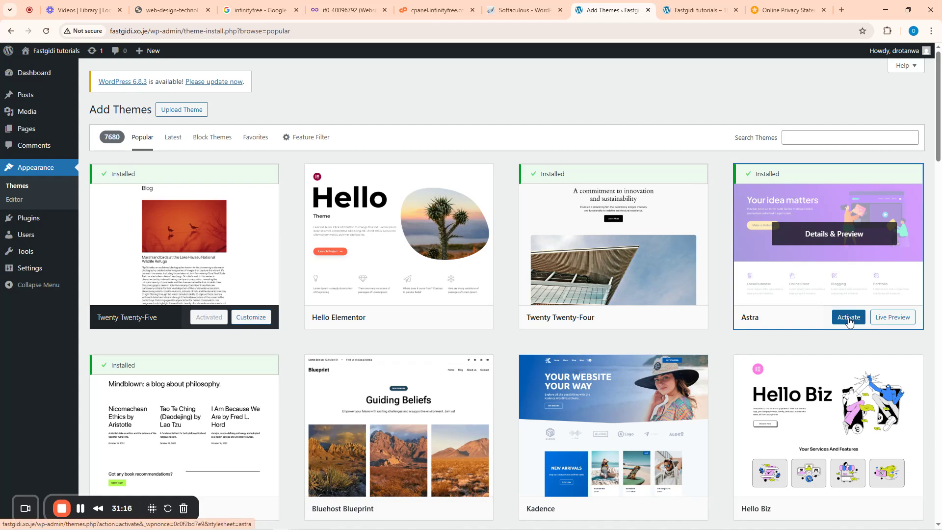
left_click(848, 319)
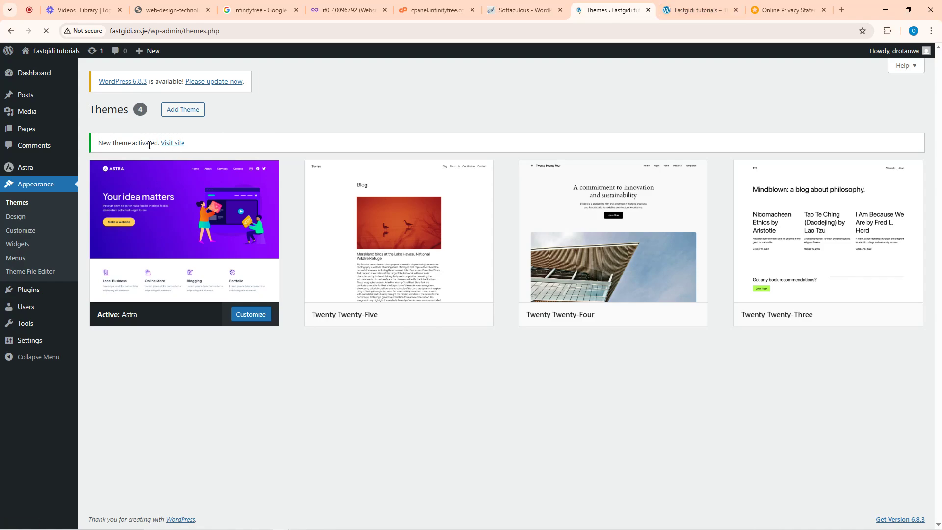
- View the Astra-styled front page in a new tab, then check Appearance > Design and return to the Dashboard
right_click(174, 146)
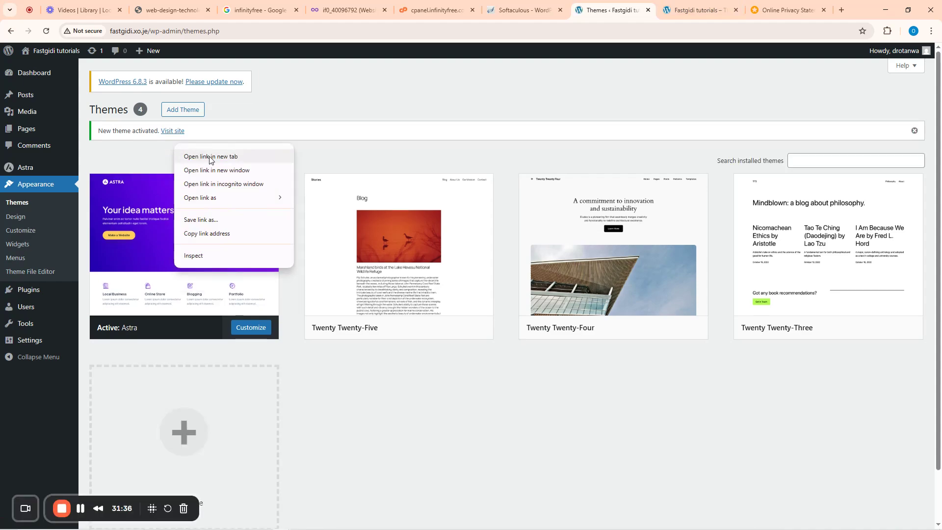
left_click(210, 157)
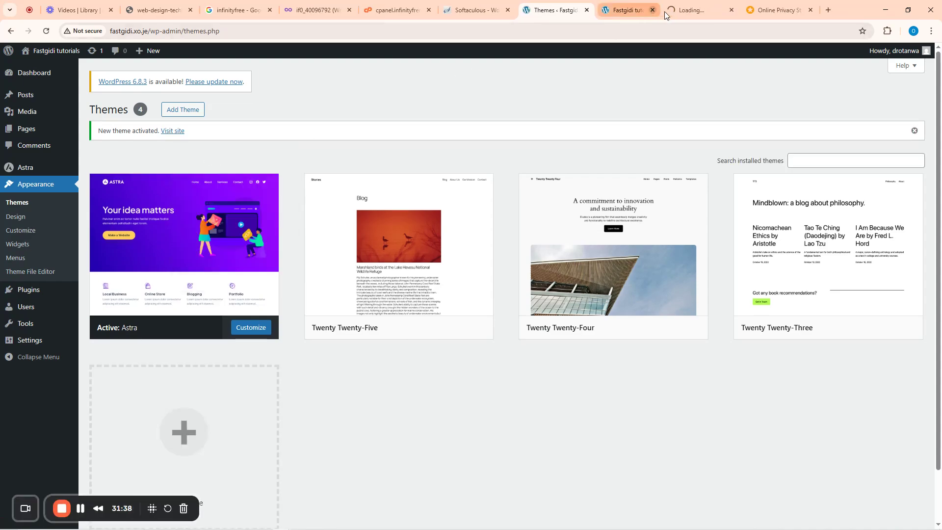
left_click(652, 10)
left_click(654, 9)
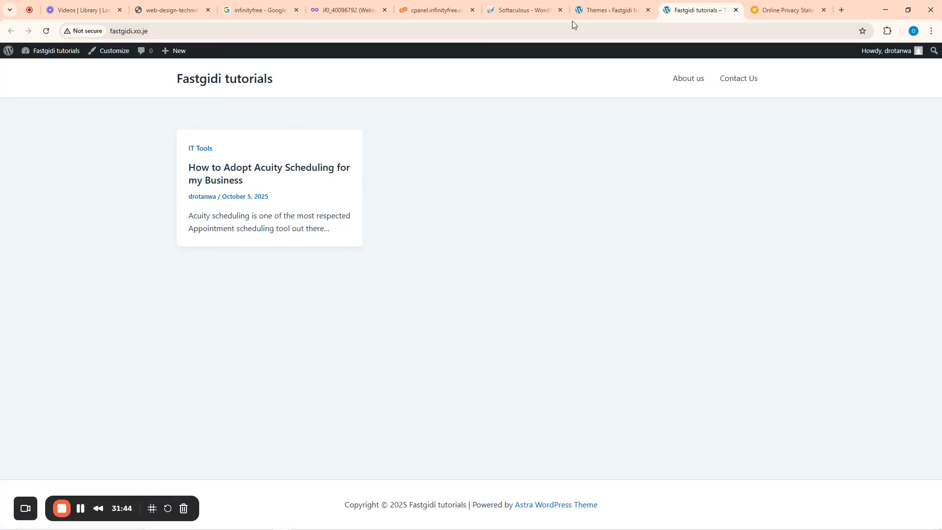
left_click(598, 2)
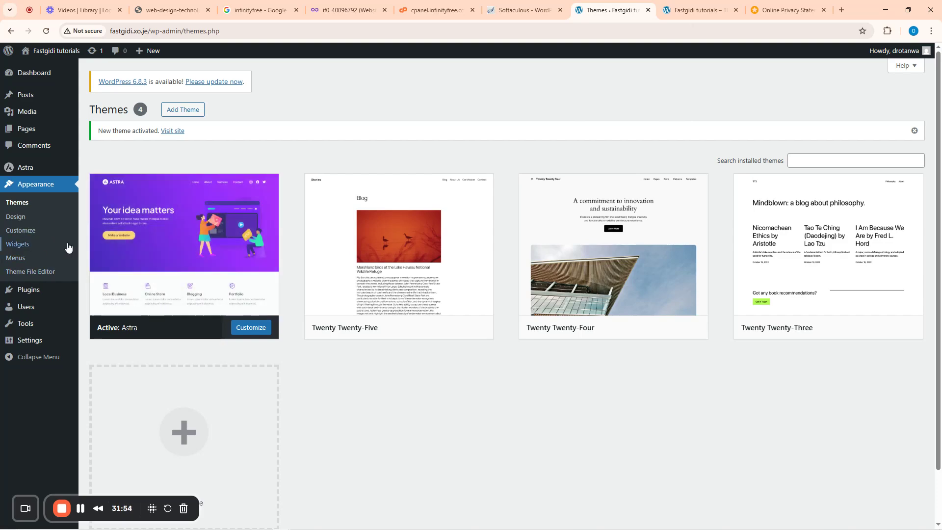
left_click(18, 219)
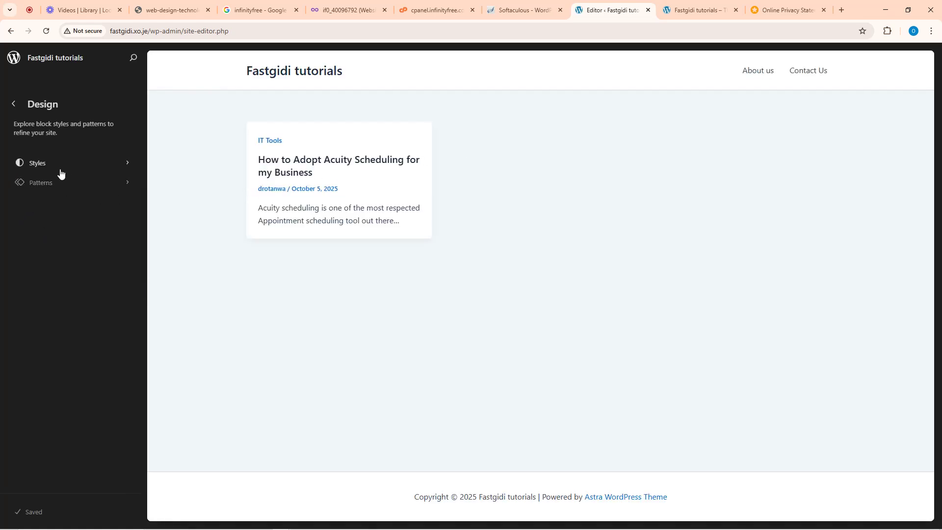
left_click(13, 105)
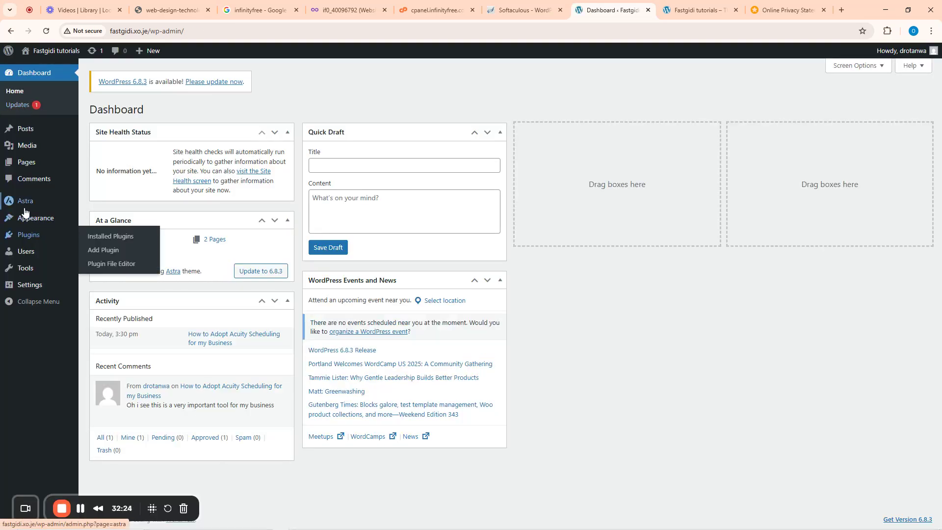
- Browse the Astra dashboard's General, Starter Templates and Free vs Pro sections, ending on Starter Templates
mouse_move(27, 205)
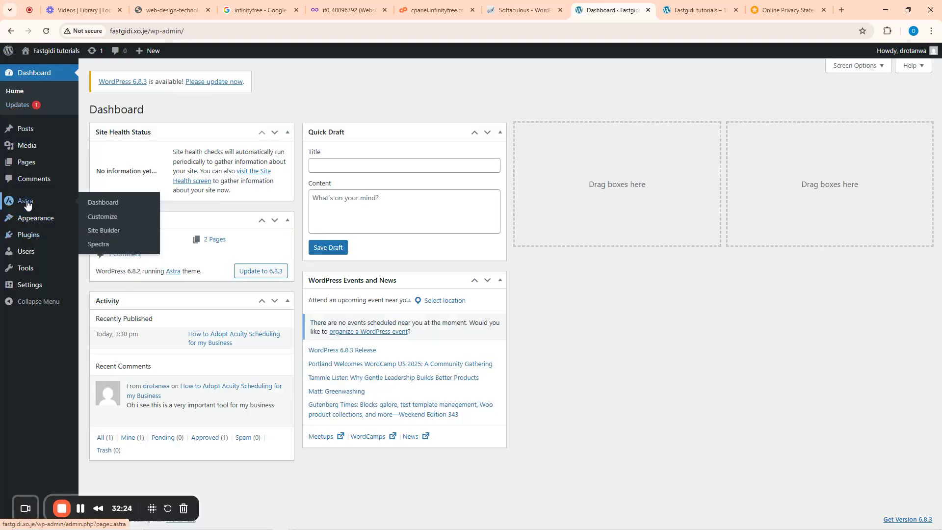
left_click(101, 205)
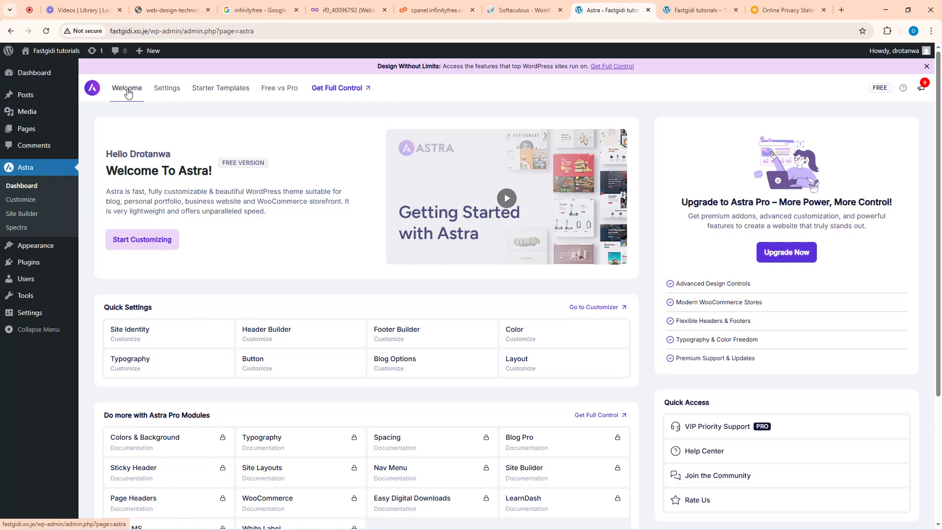
left_click(161, 91)
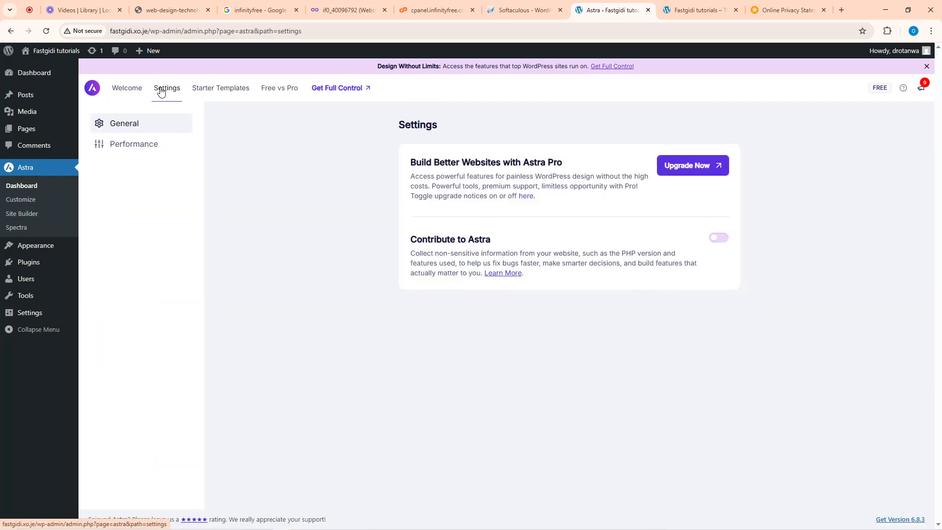
left_click(217, 93)
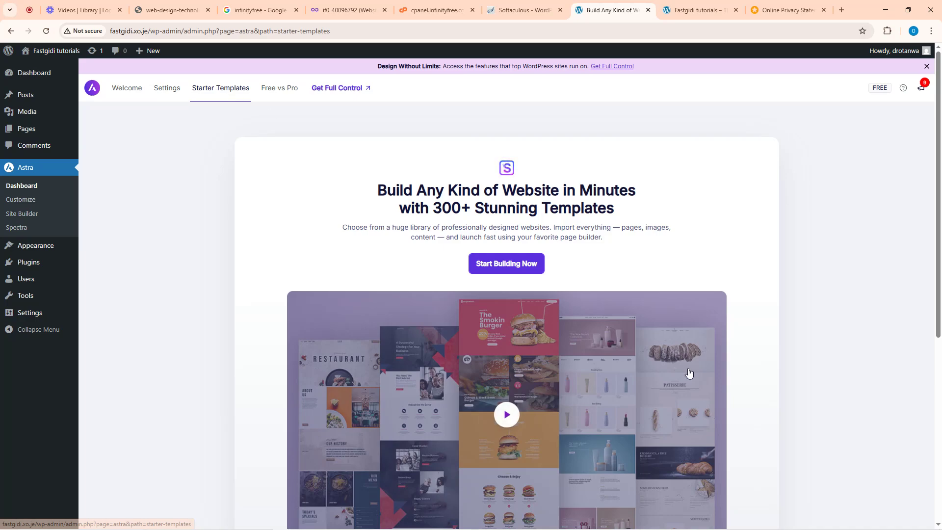
scroll(554, 364, "down", 5)
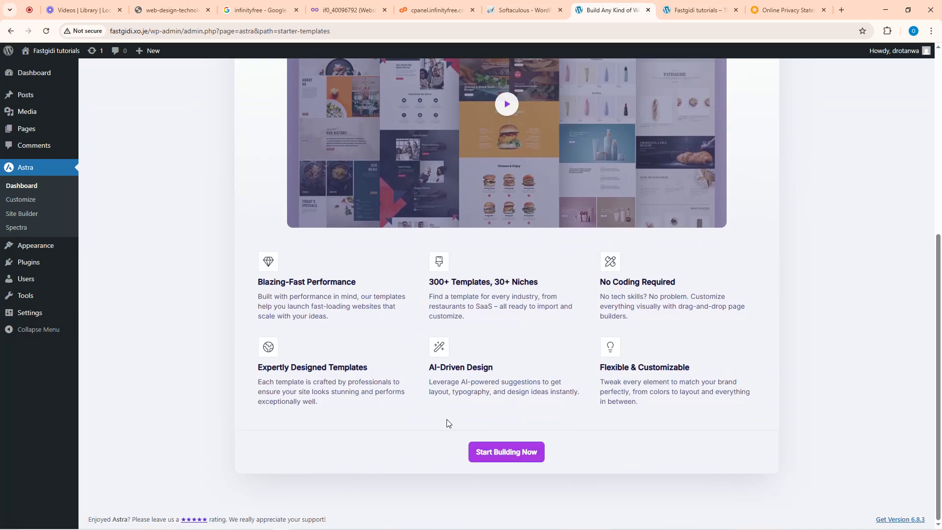
scroll(445, 421, "up", 10)
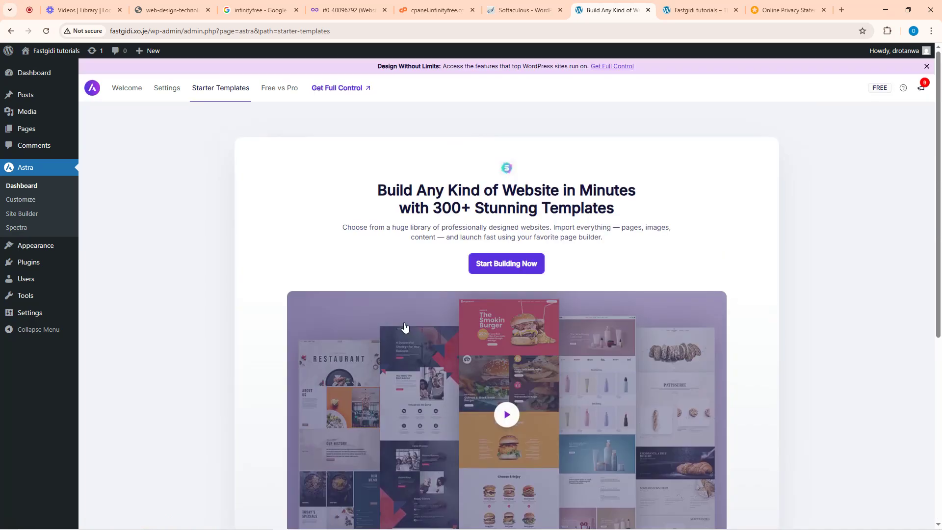
left_click(280, 92)
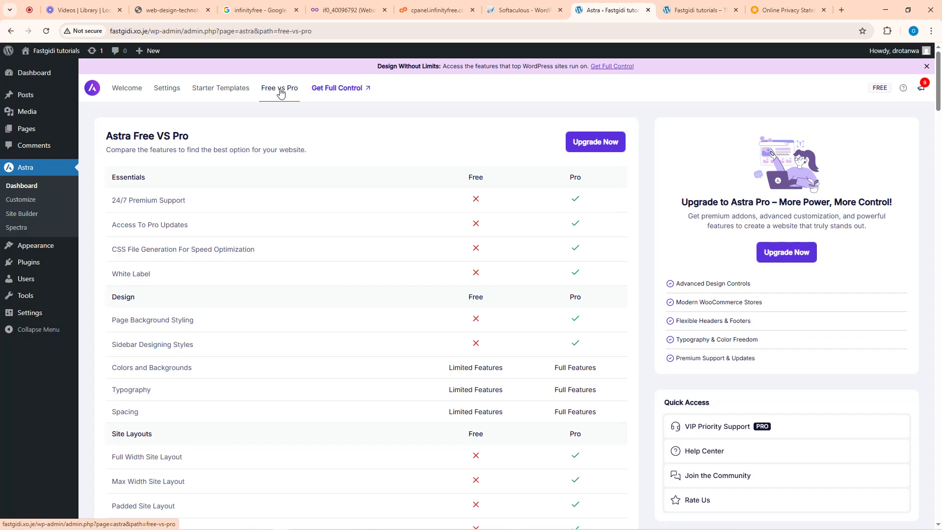
left_click(233, 93)
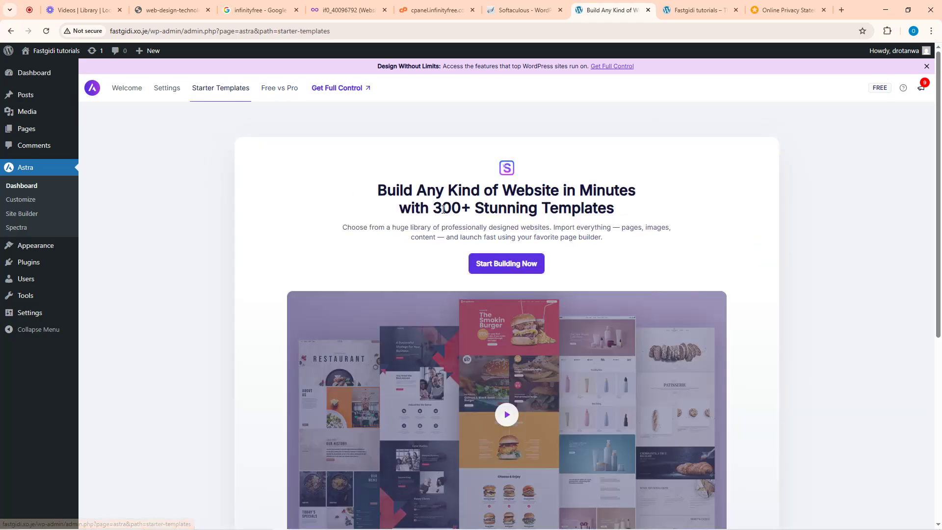
- Install the Starter Templates plugin with Start Building Now and continue its setup
left_click(502, 267)
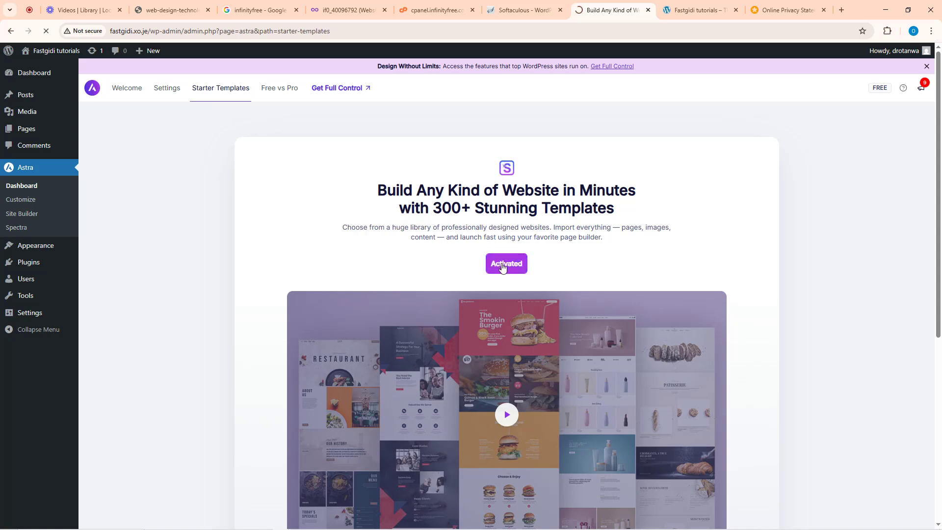
left_click(502, 267)
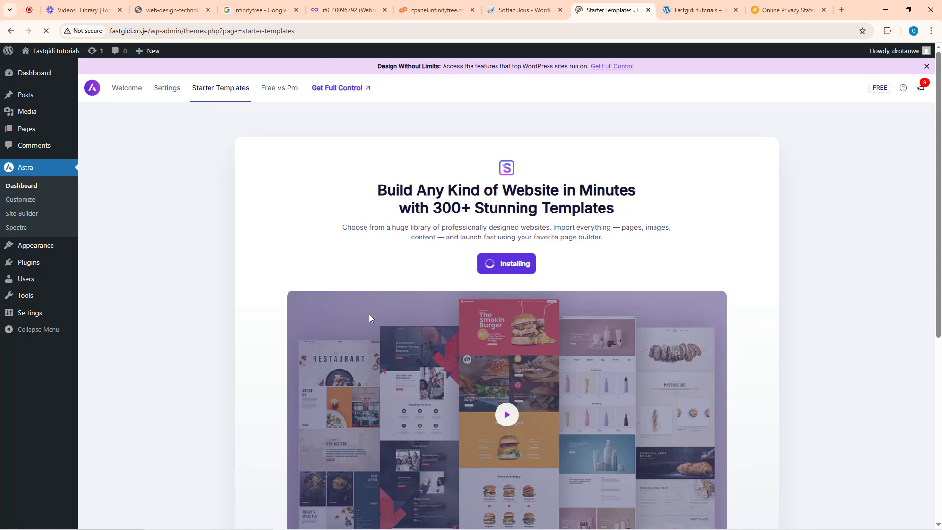
scroll(369, 326, "down", 5)
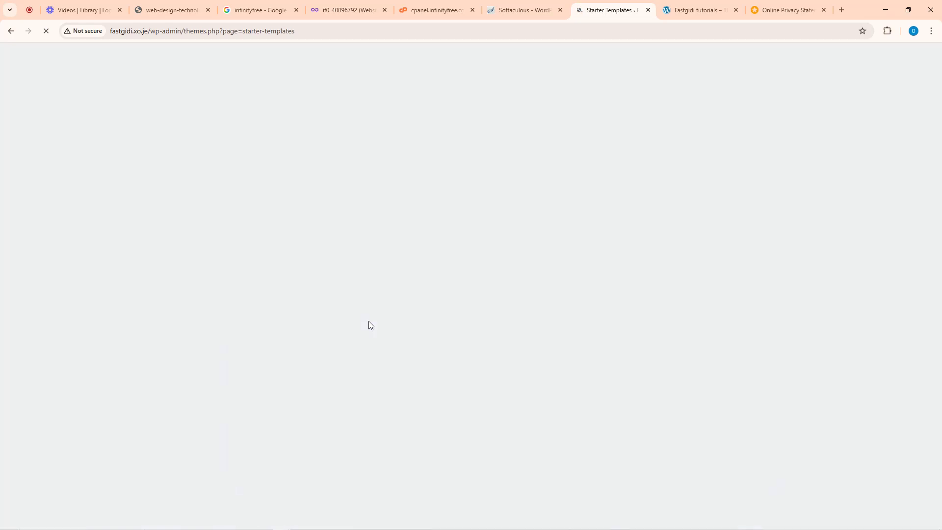
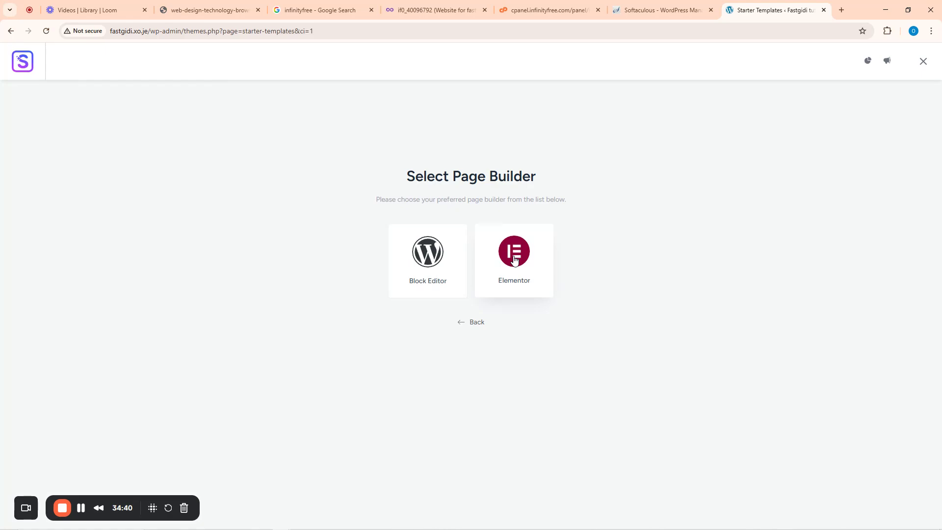
- Choose Elementor as the page builder, then exit the Starter Templates wizard back to the Dashboard
left_click(513, 260)
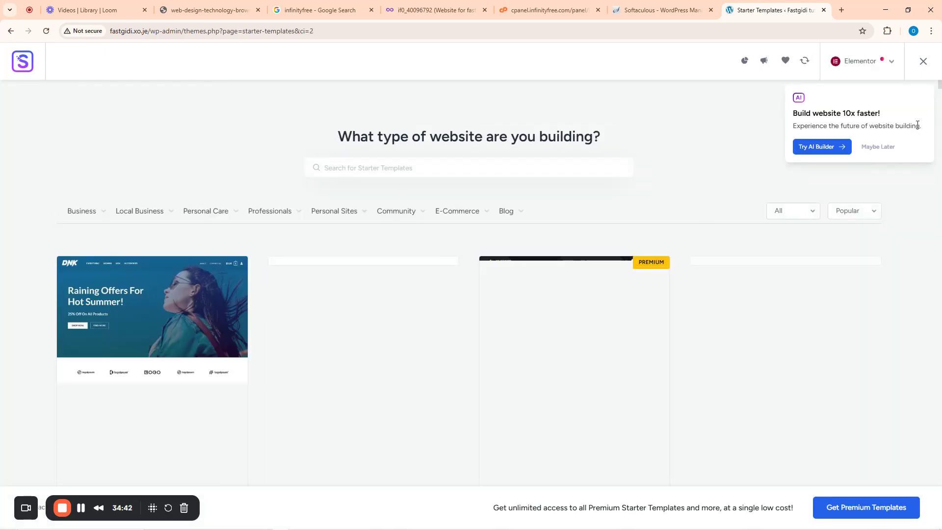
left_click(924, 63)
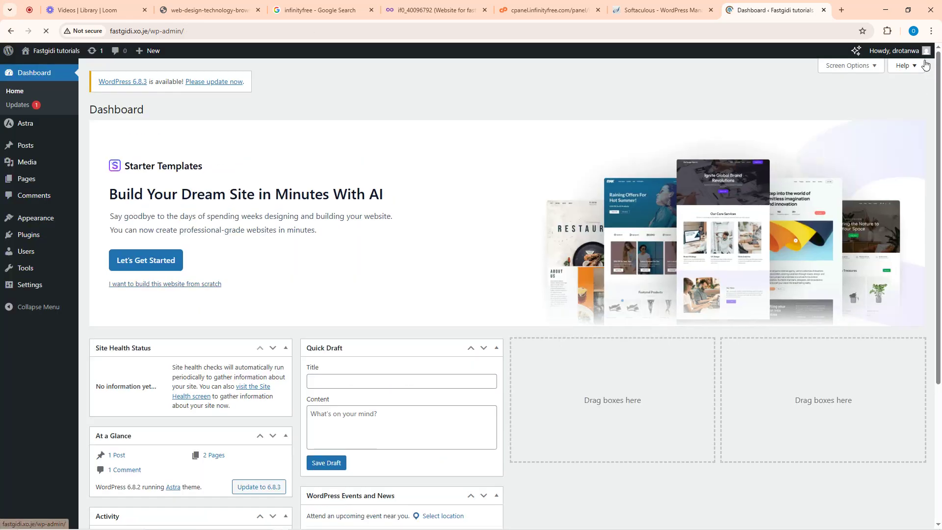
- Restart the Starter Templates setup with Build with Templates and Elementor as the page builder
left_click(142, 265)
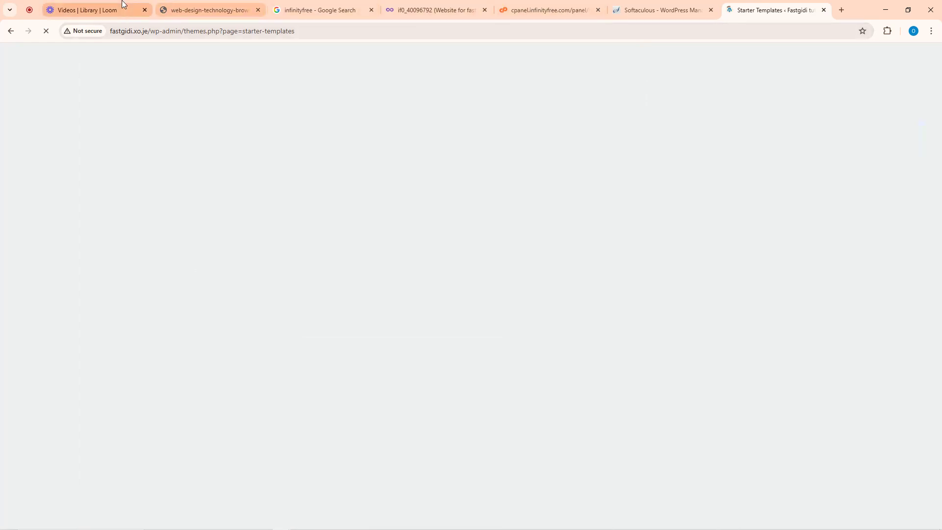
left_click(105, 8)
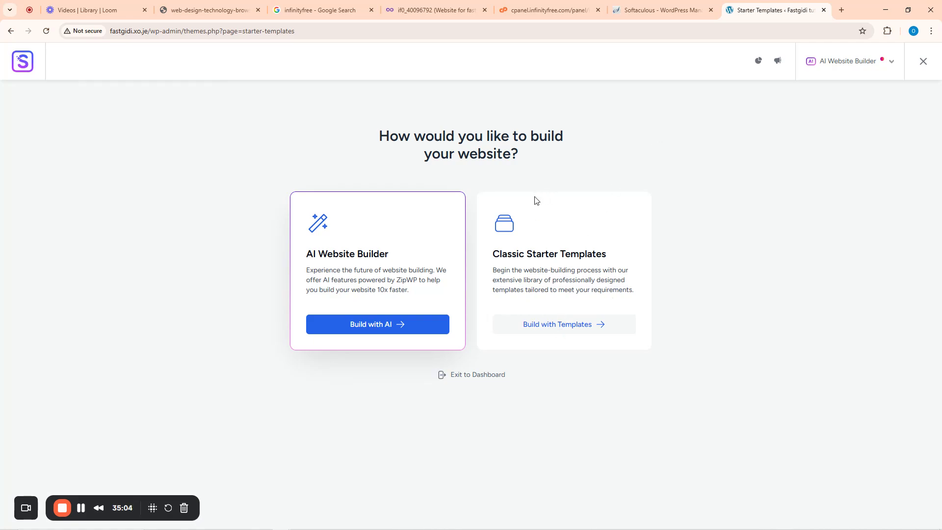
left_click(554, 330)
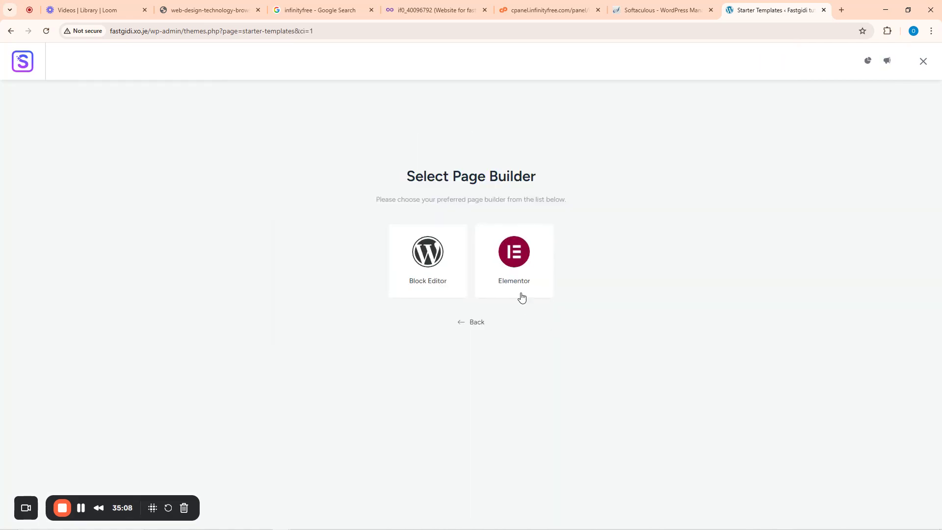
left_click(513, 259)
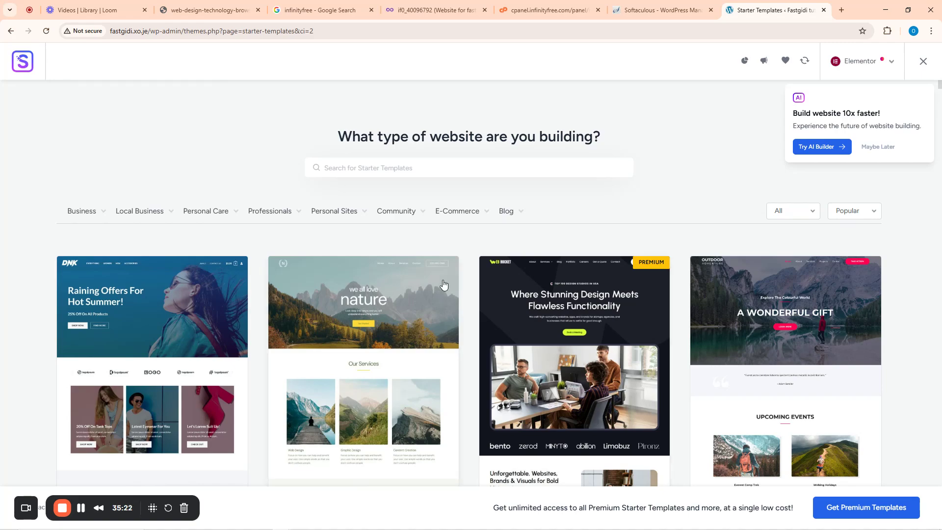
- Filter the template gallery to Agency designs under Business and browse the results
left_click(100, 212)
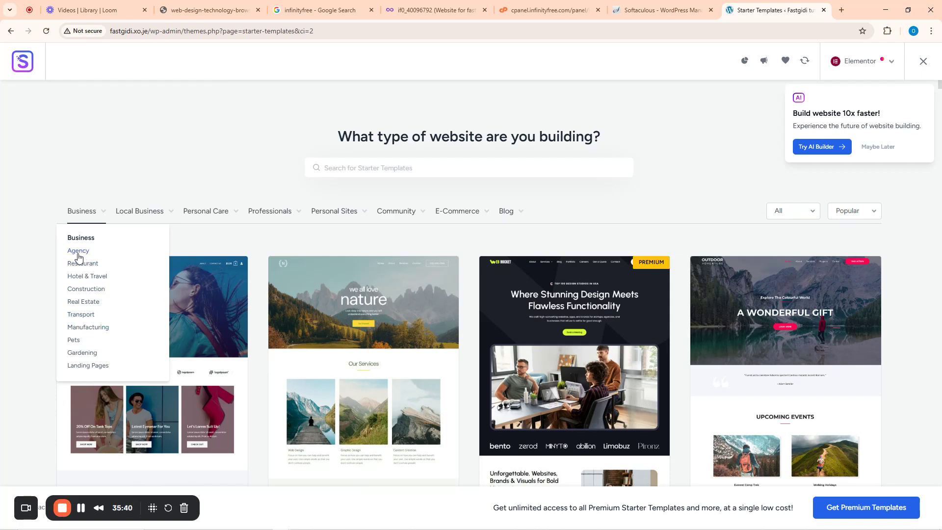
left_click(78, 252)
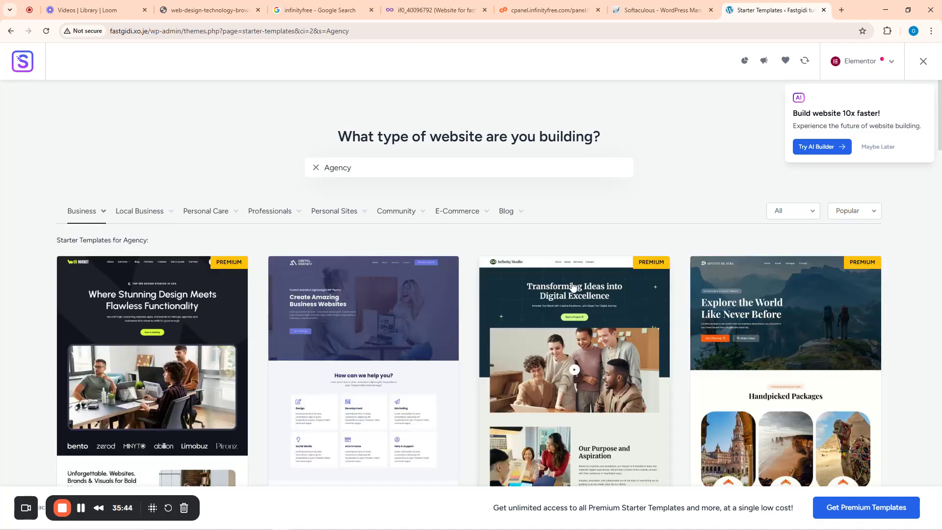
scroll(256, 362, "down", 6)
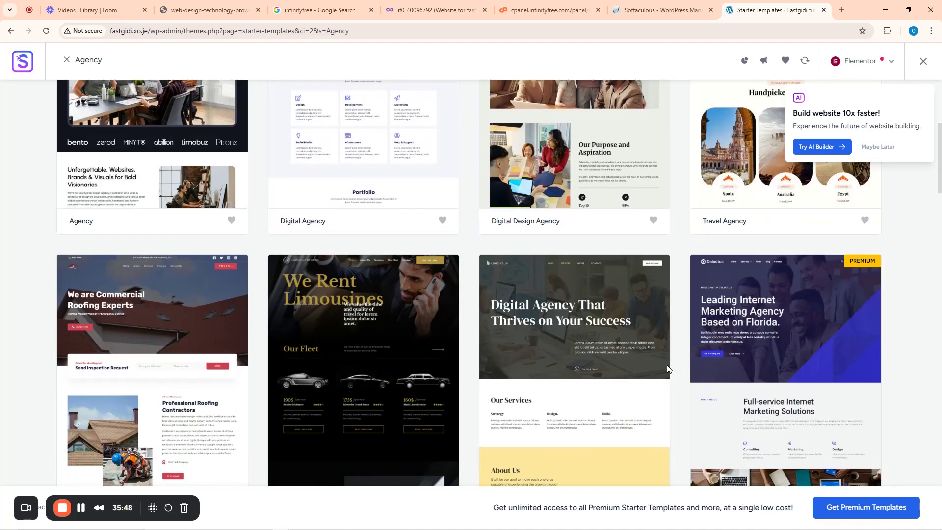
scroll(609, 352, "up", 6)
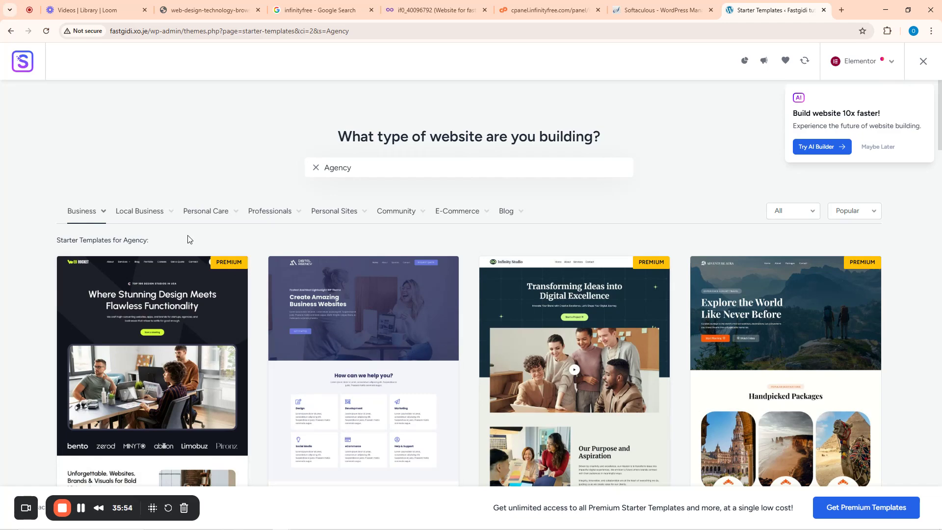
mouse_move(326, 215)
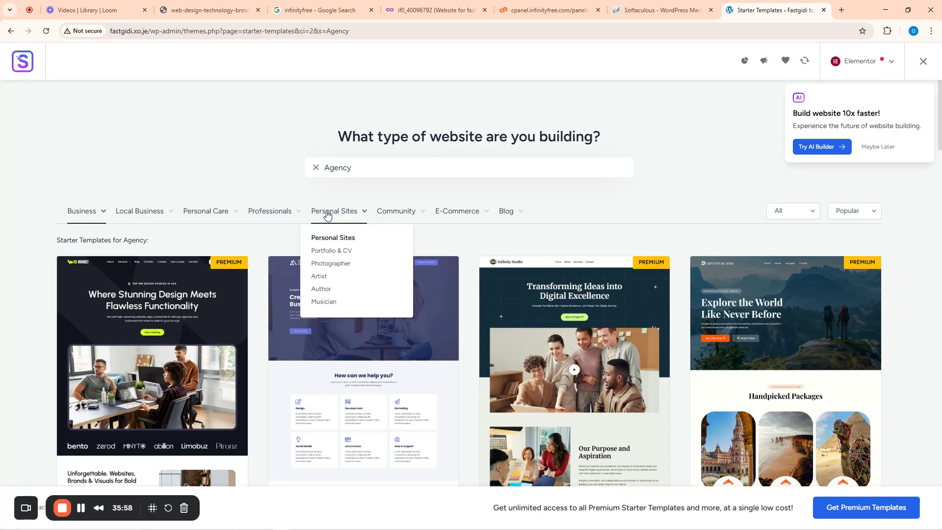
- Filter to Portfolio & CV designs, browse them, and pick the Personal Portfolio template
left_click(329, 253)
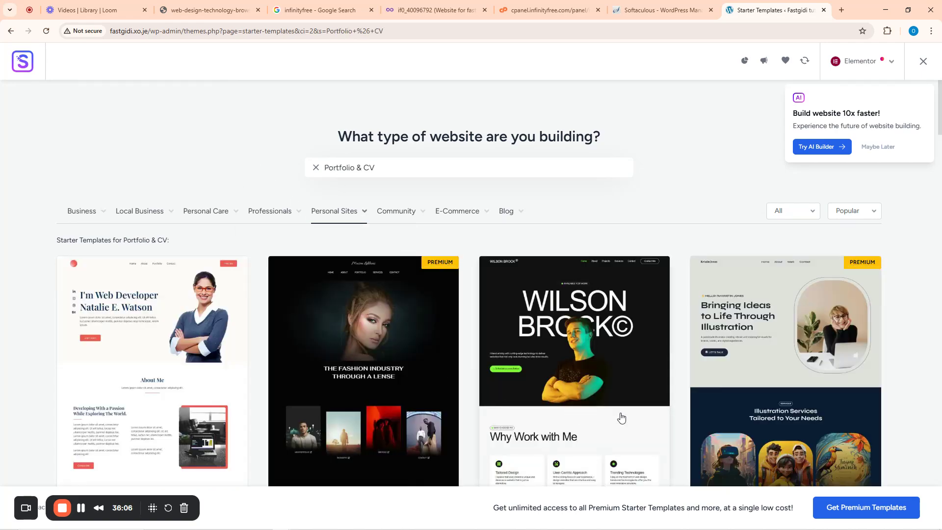
scroll(344, 369, "down", 3)
scroll(343, 369, "down", 2)
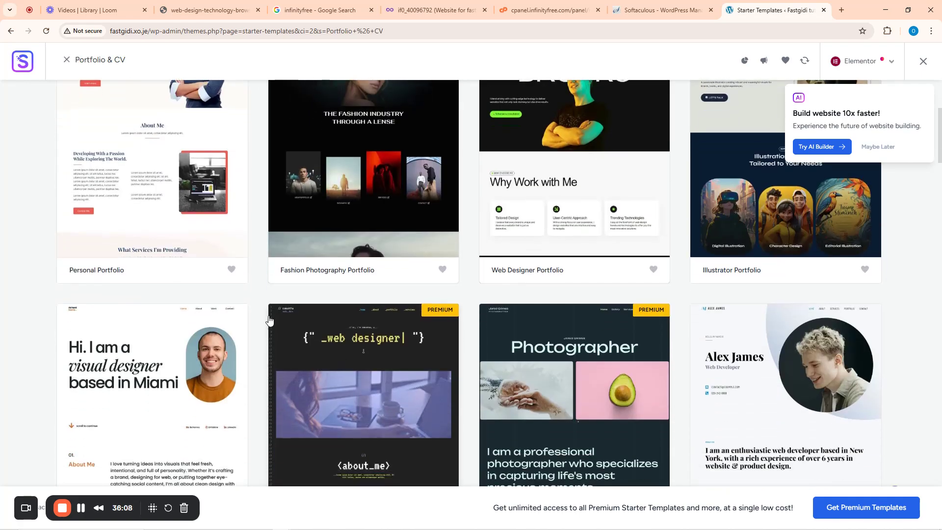
scroll(350, 317, "down", 2)
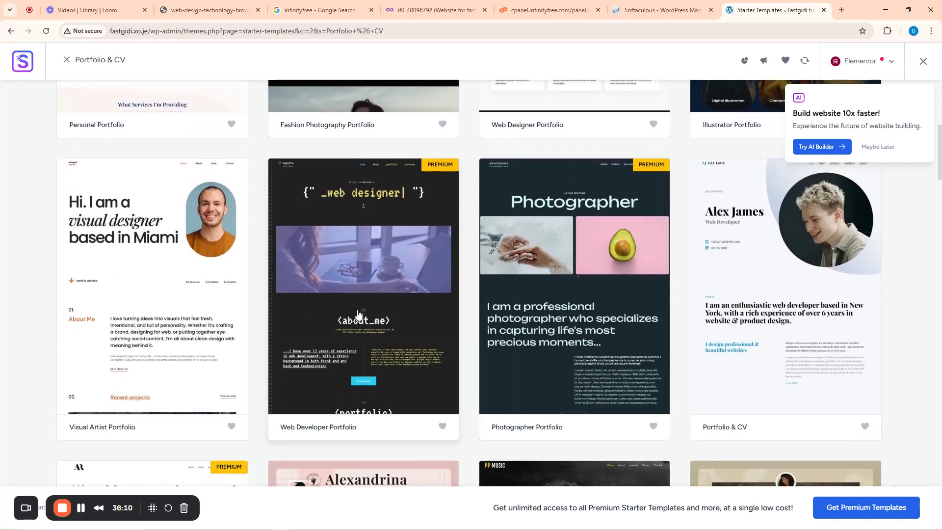
scroll(350, 317, "up", 5)
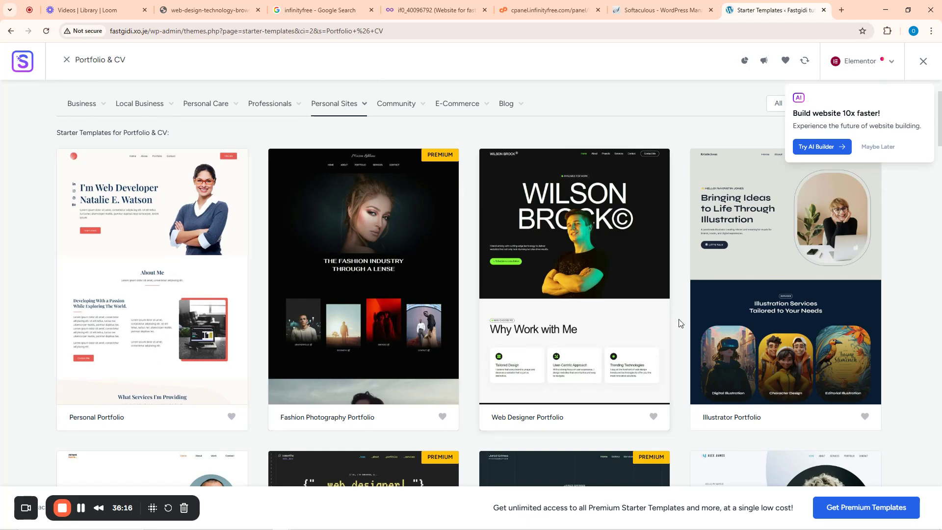
scroll(762, 343, "up", 1)
scroll(762, 369, "down", 1)
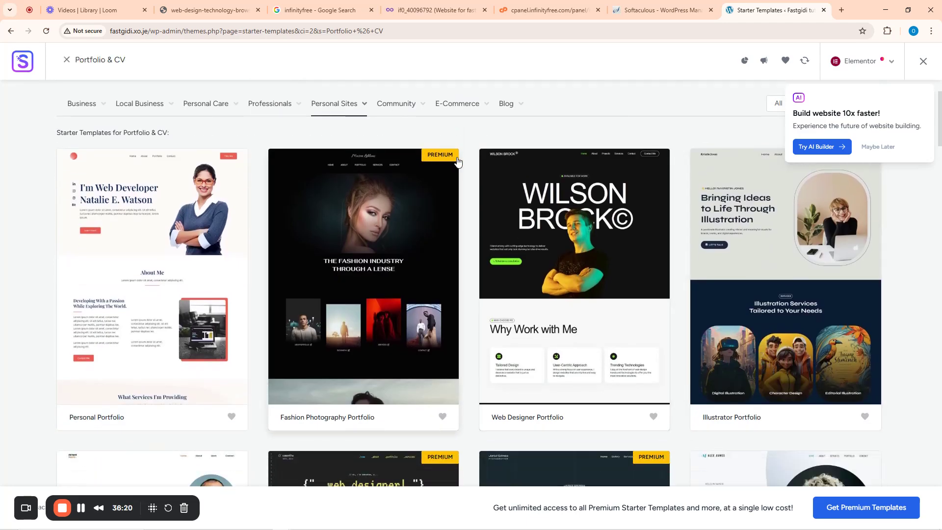
scroll(412, 317, "down", 4)
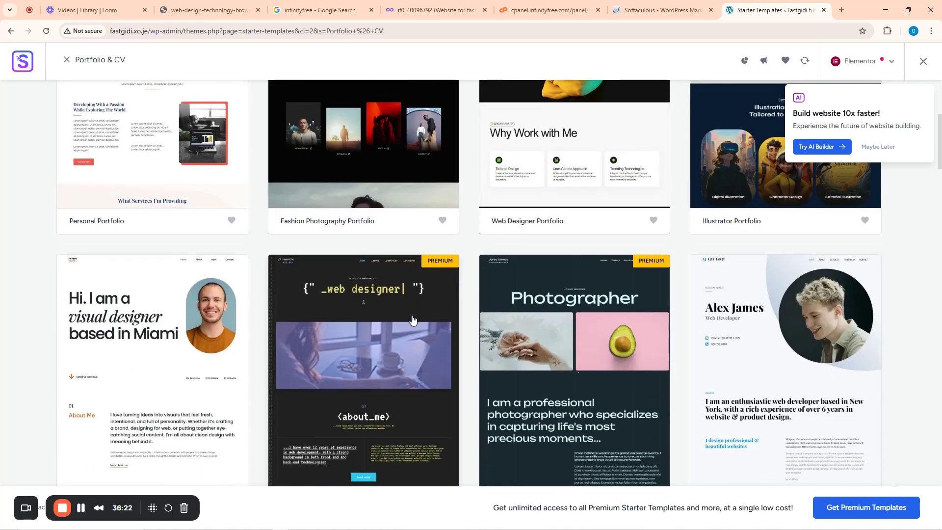
scroll(412, 319, "down", 2)
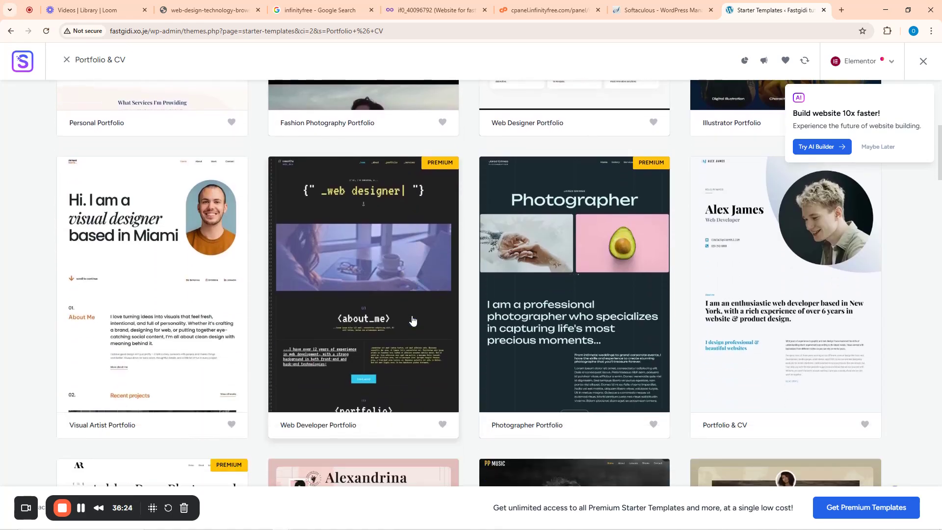
scroll(412, 320, "down", 5)
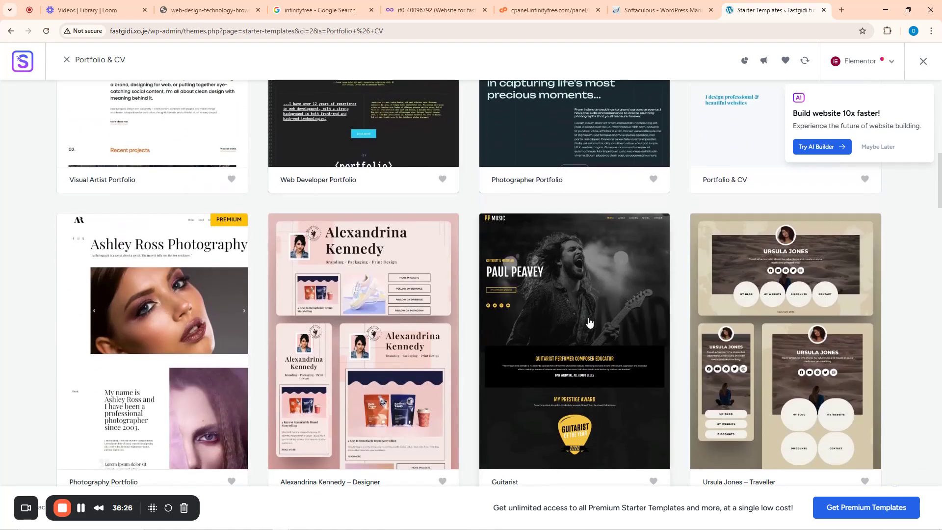
scroll(530, 346, "down", 6)
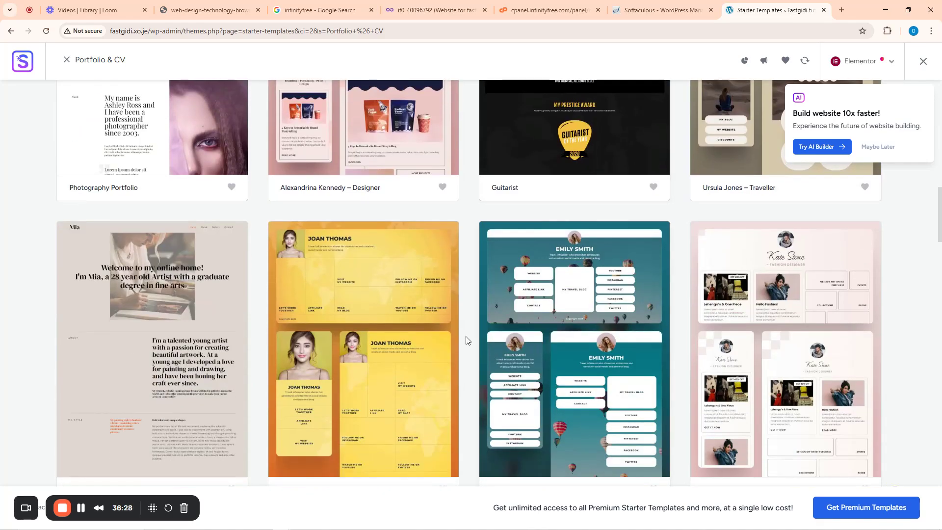
scroll(381, 346, "down", 5)
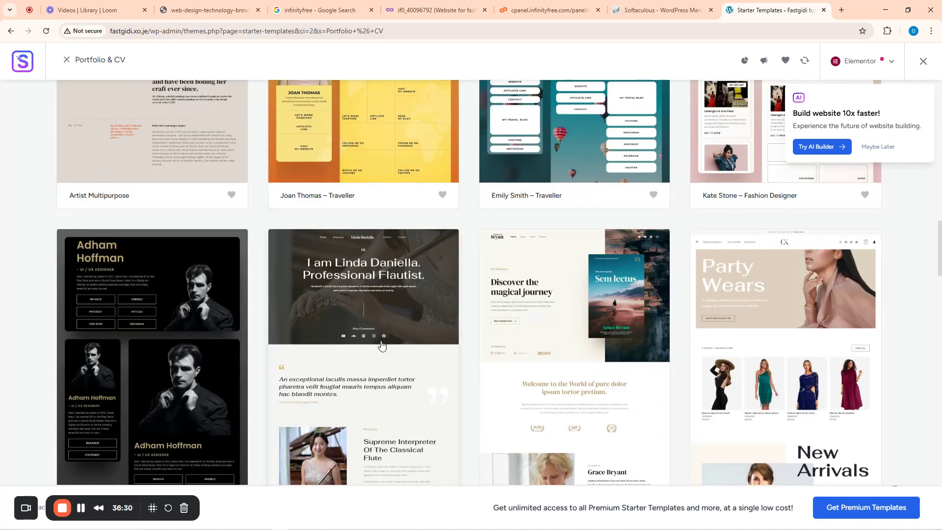
scroll(381, 345, "down", 4)
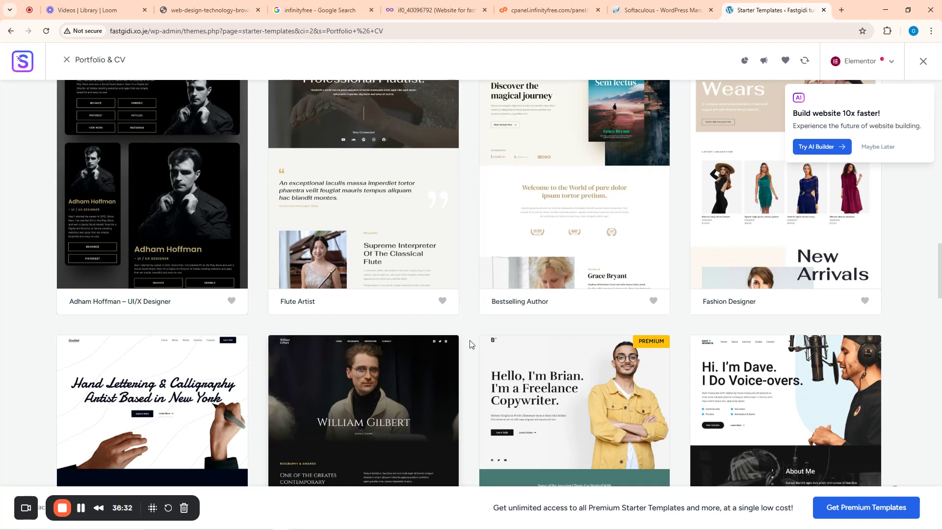
scroll(382, 345, "down", 4)
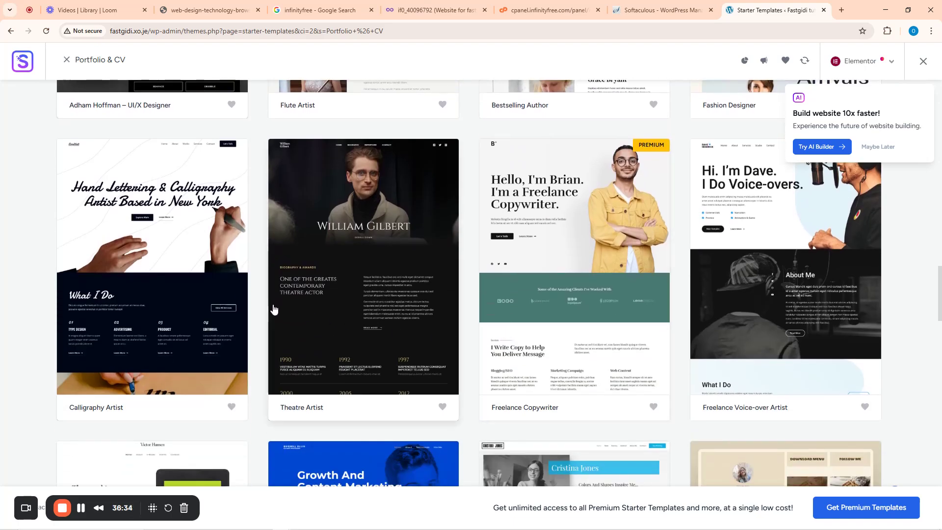
scroll(351, 330, "down", 6)
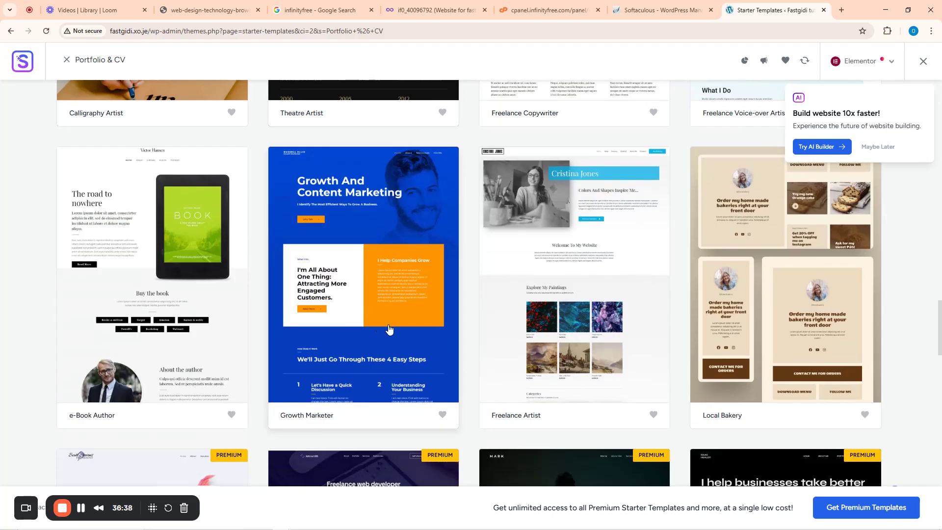
scroll(389, 329, "down", 6)
scroll(389, 329, "down", 20)
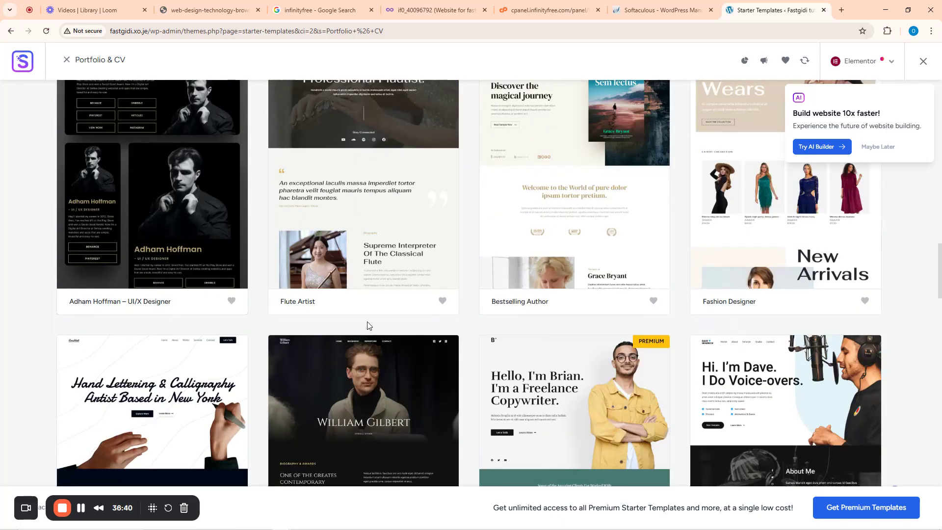
scroll(346, 321, "up", 20)
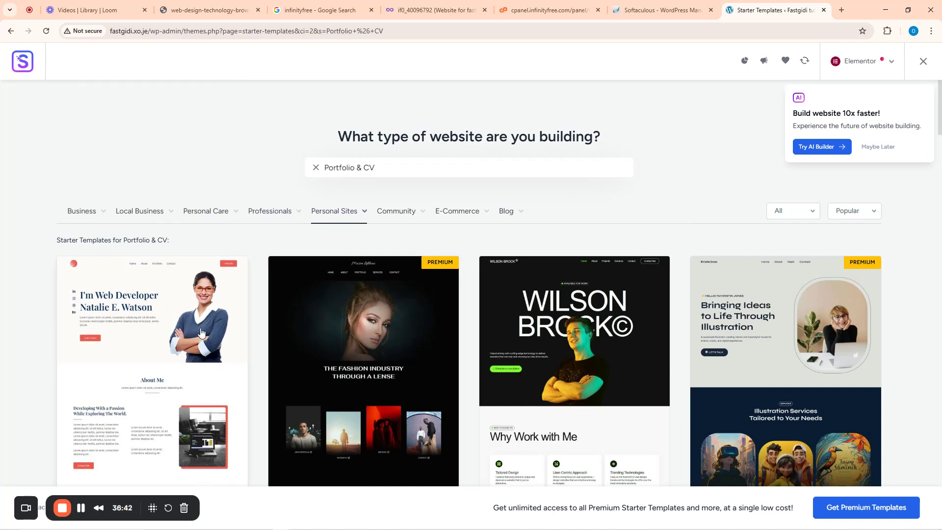
left_click(142, 345)
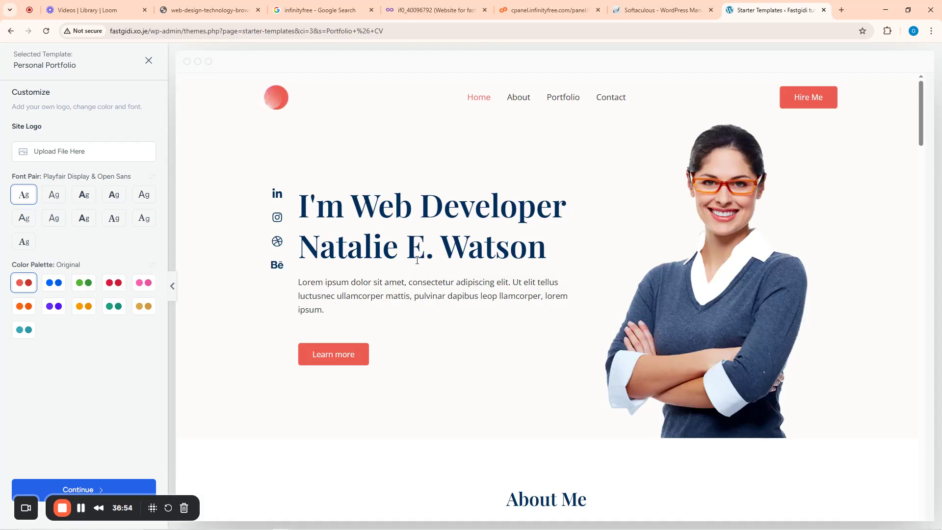
- Scroll the Personal Portfolio preview, keeping Playfair Display & Open Sans fonts and the Original palette
scroll(182, 287, "down", 6)
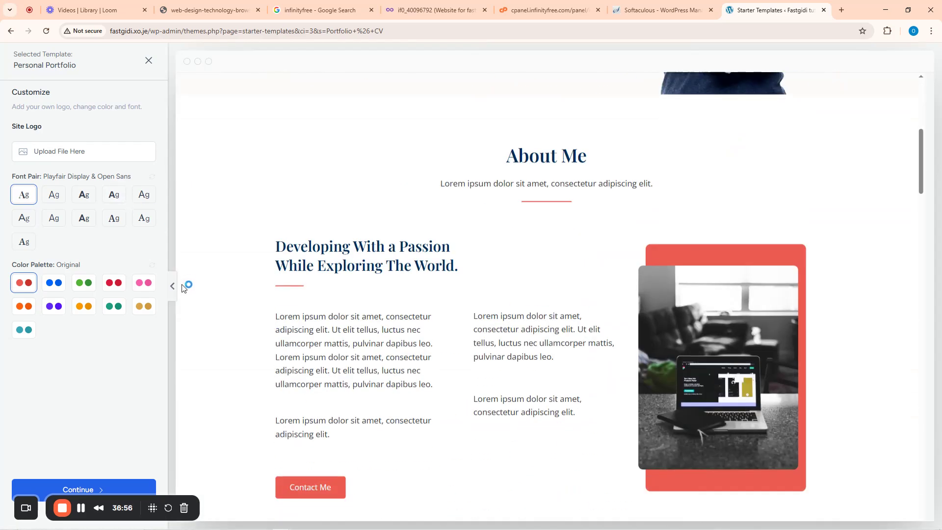
scroll(183, 287, "down", 20)
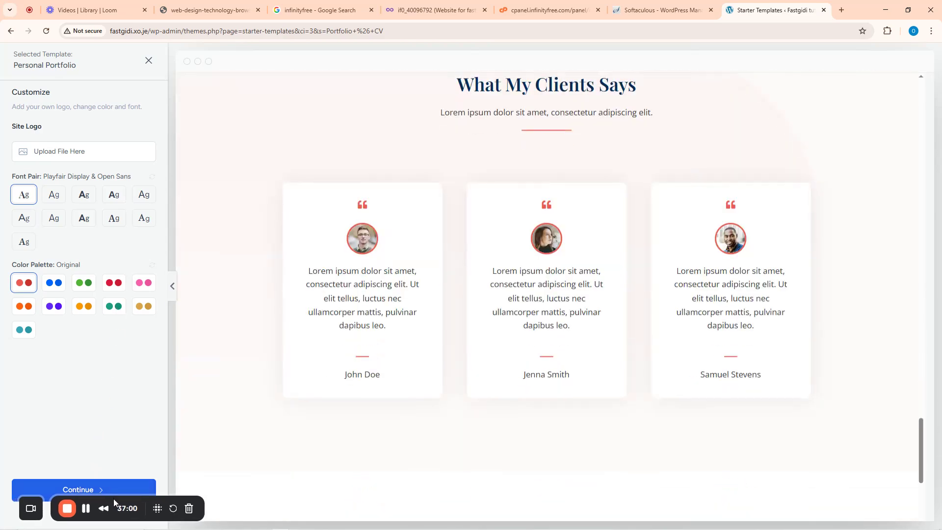
- Continue through feature selection, keeping SEO & Search Visibility, to the final details form
left_click(81, 490)
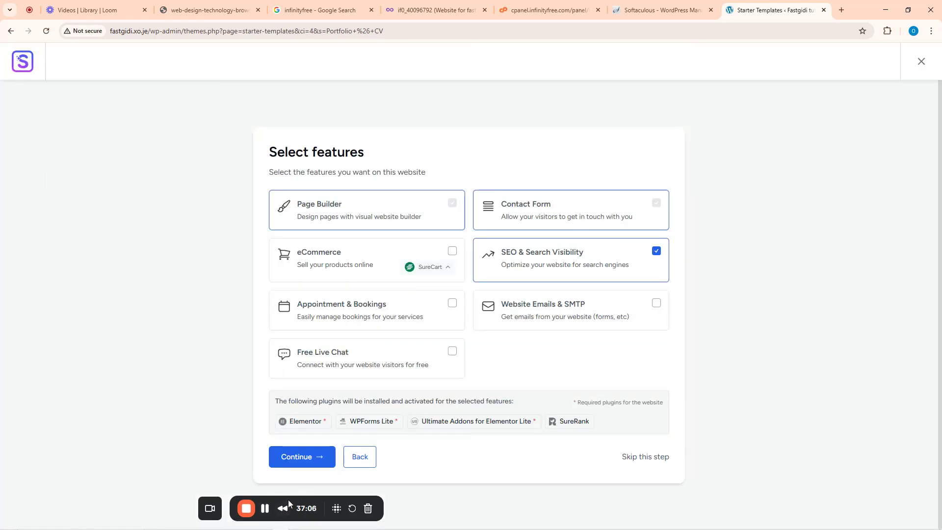
left_click_drag(287, 500, 98, 502)
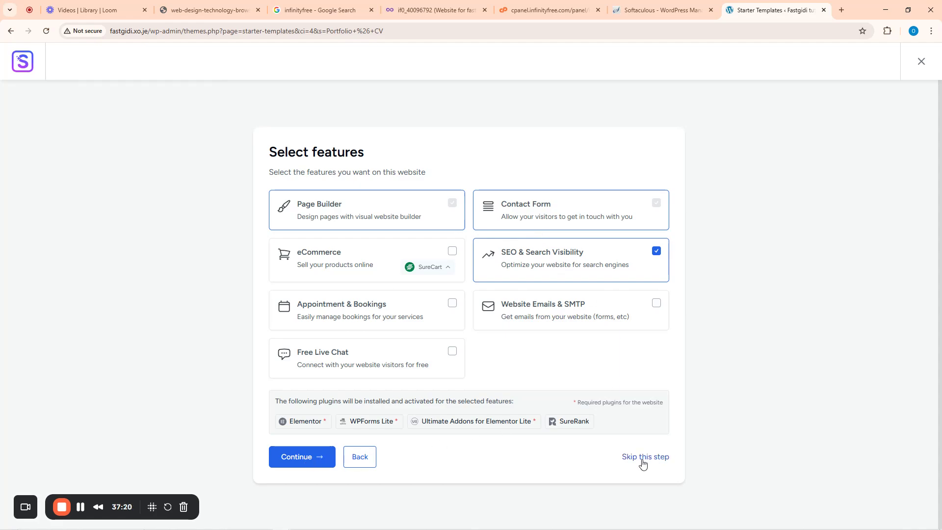
left_click(307, 460)
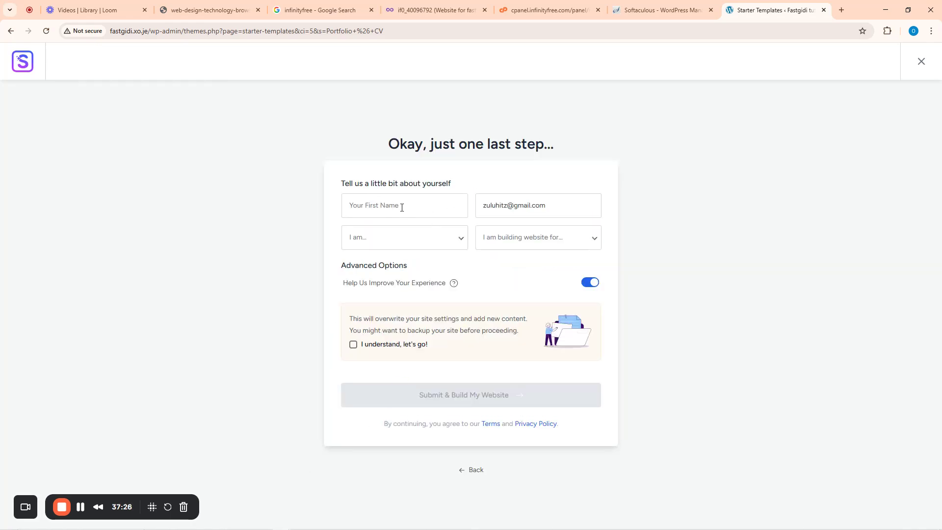
- Enter the first name, choose Beginner and Myself/My Company, accept the overwrite, and start building
left_click(387, 207)
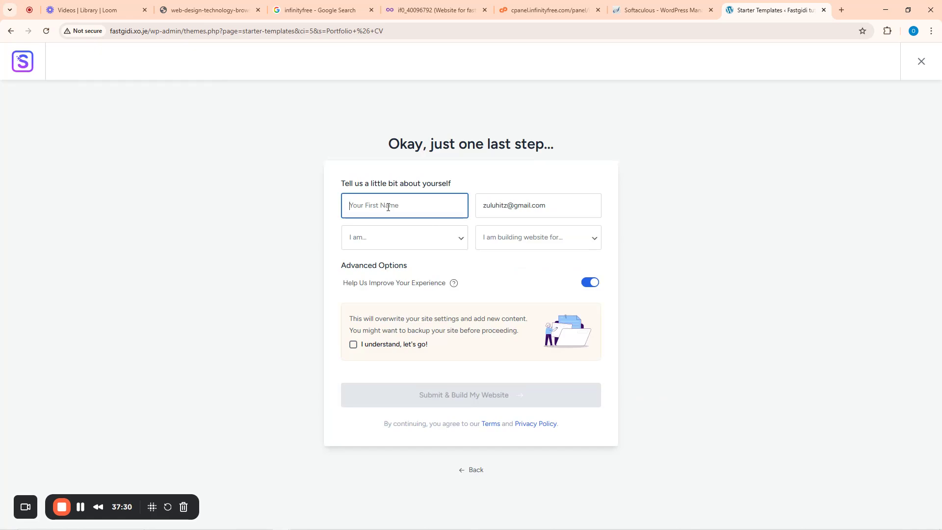
left_click(398, 241)
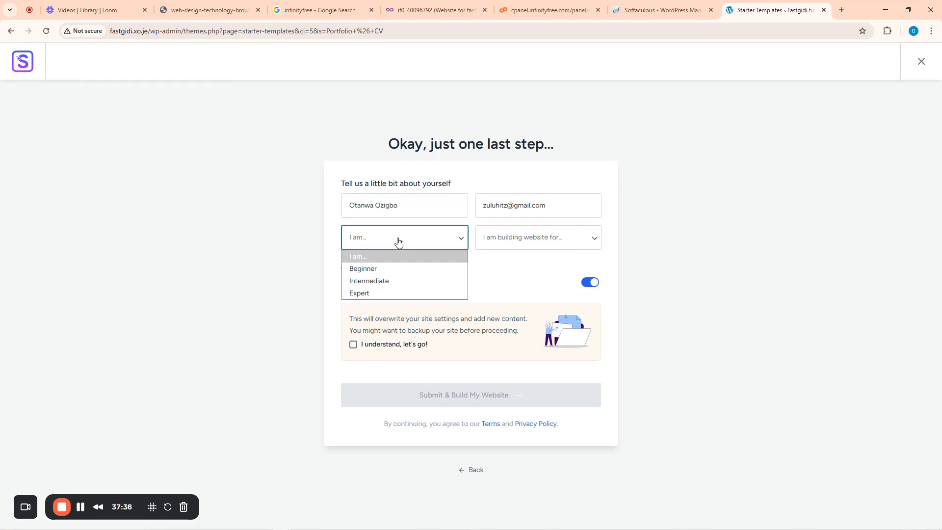
left_click(370, 272)
left_click(544, 239)
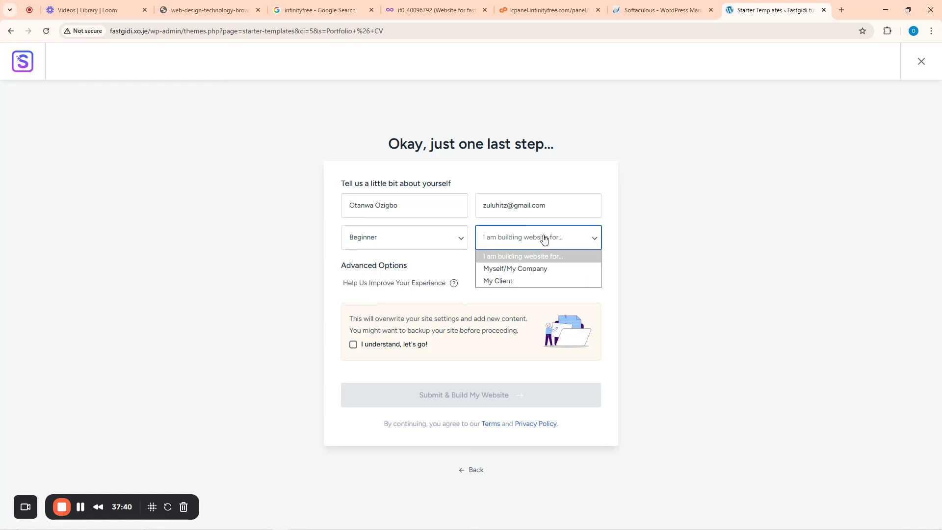
left_click(511, 270)
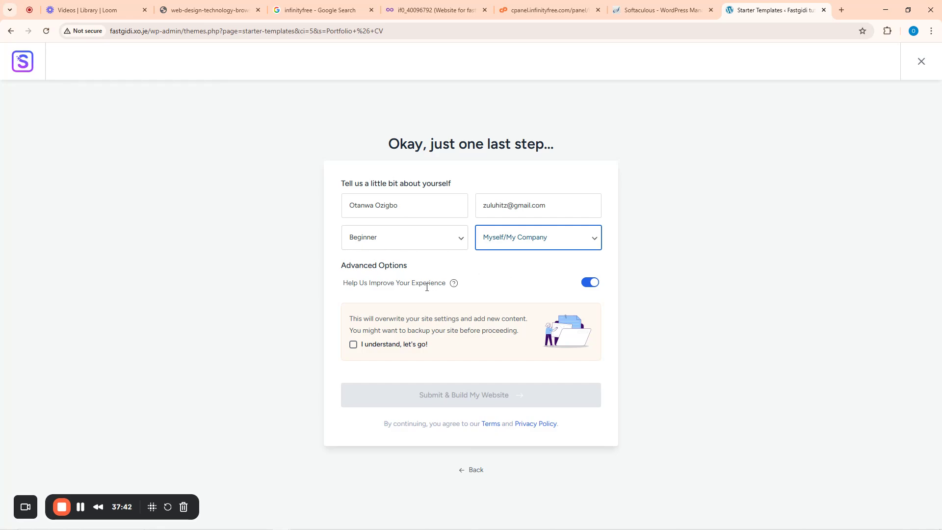
left_click(353, 346)
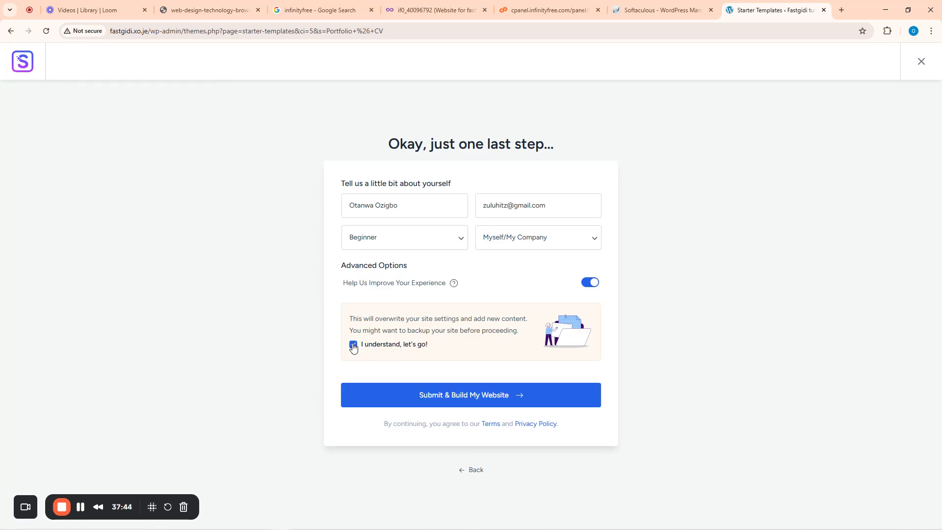
left_click(484, 399)
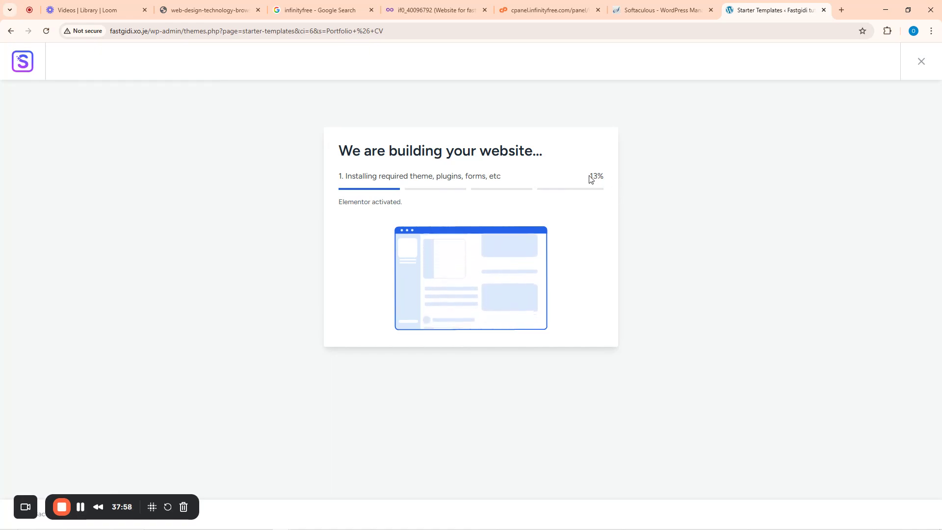
- Wait while the site builds until it reaches 100% in 45 seconds
left_click_drag(592, 175, 604, 179)
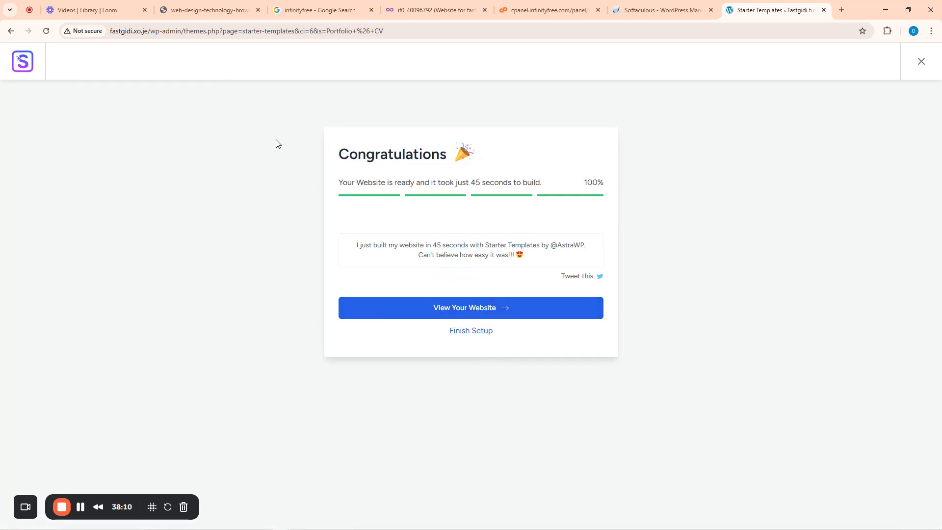
right_click(464, 309)
left_click_drag(369, 244, 367, 228)
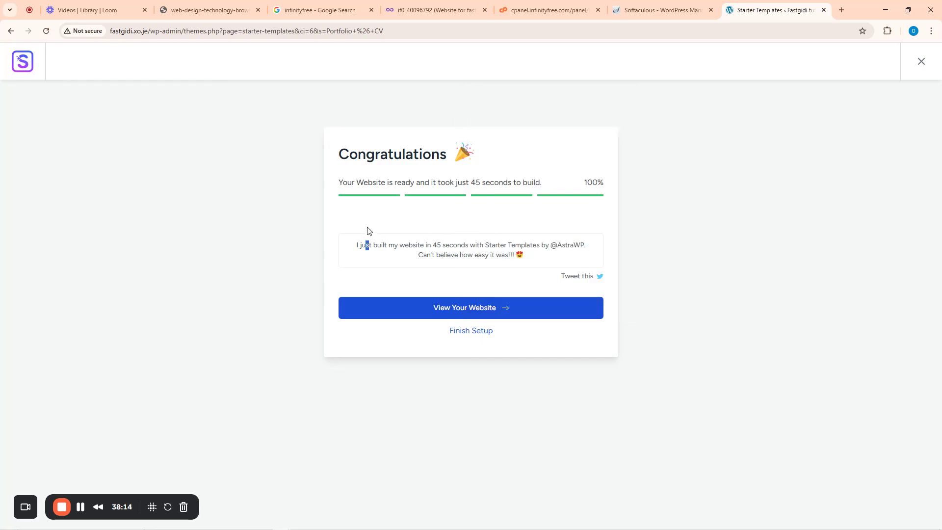
- View the finished homepage in a new tab, scroll through it, then return to the congratulations tab
left_click(486, 311)
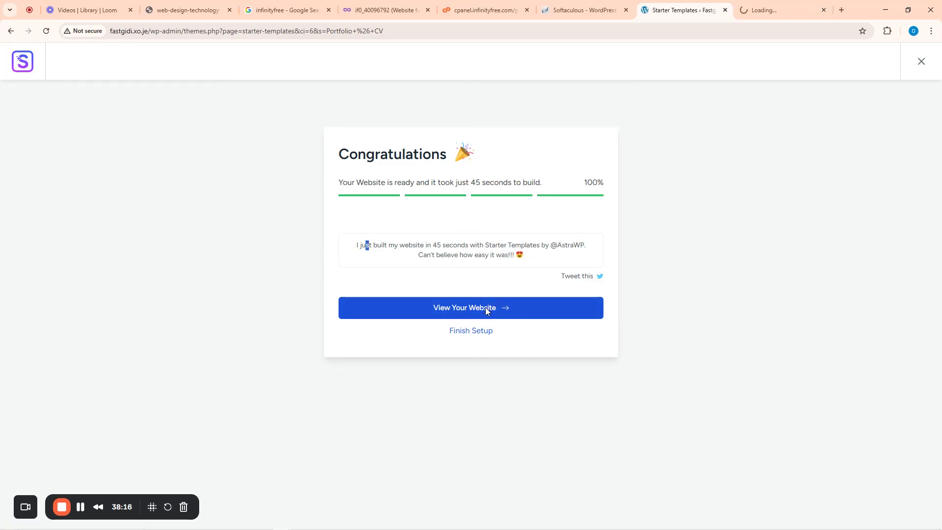
left_click(767, 2)
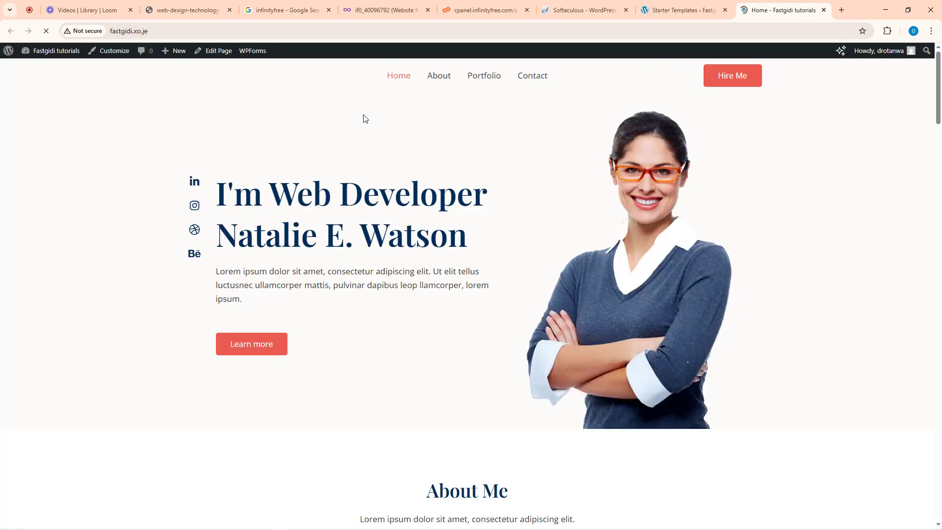
scroll(540, 245, "down", 20)
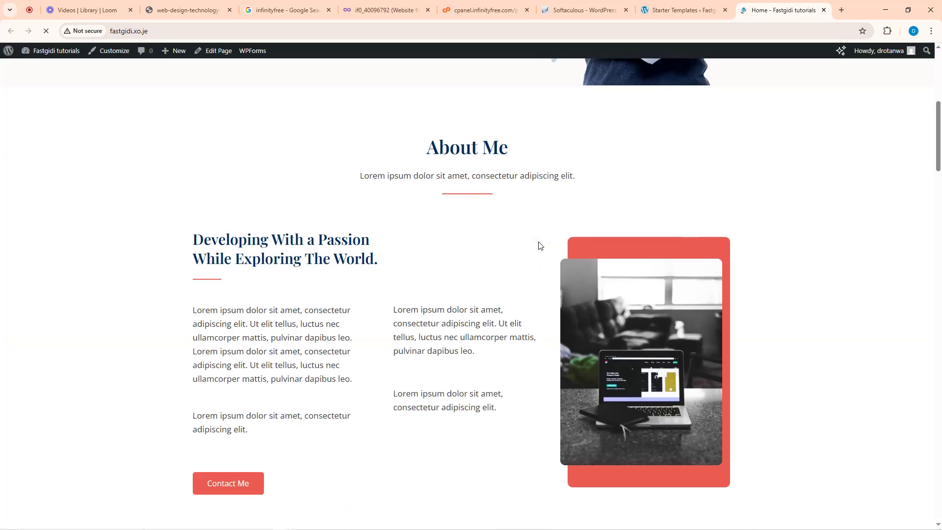
scroll(539, 245, "down", 20)
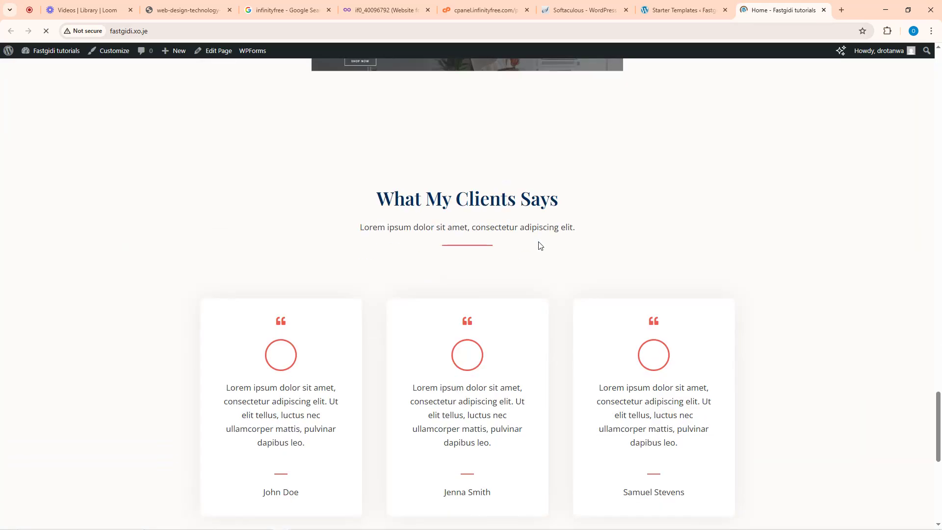
scroll(617, 199, "up", 16)
scroll(638, 147, "up", 10)
left_click(674, 10)
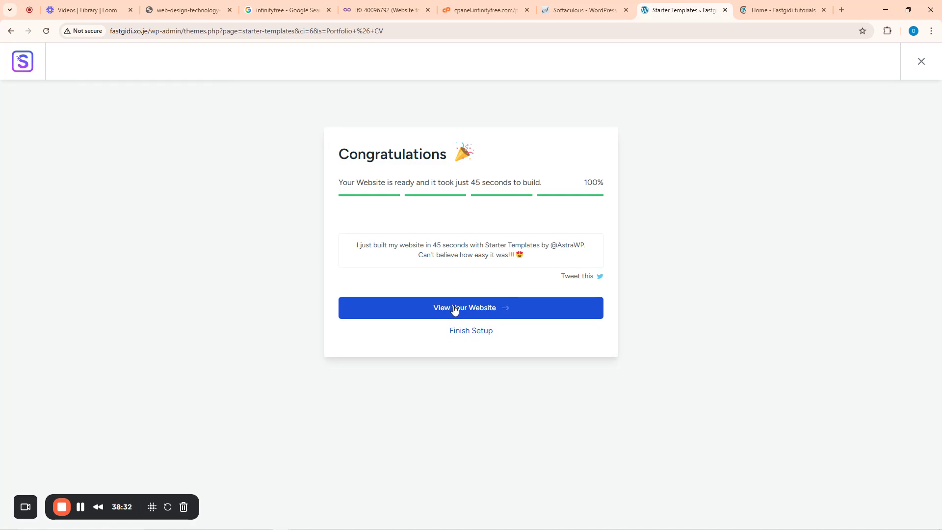
- Open Finish Setup in the admin, then switch back to the live homepage tab
left_click(466, 334)
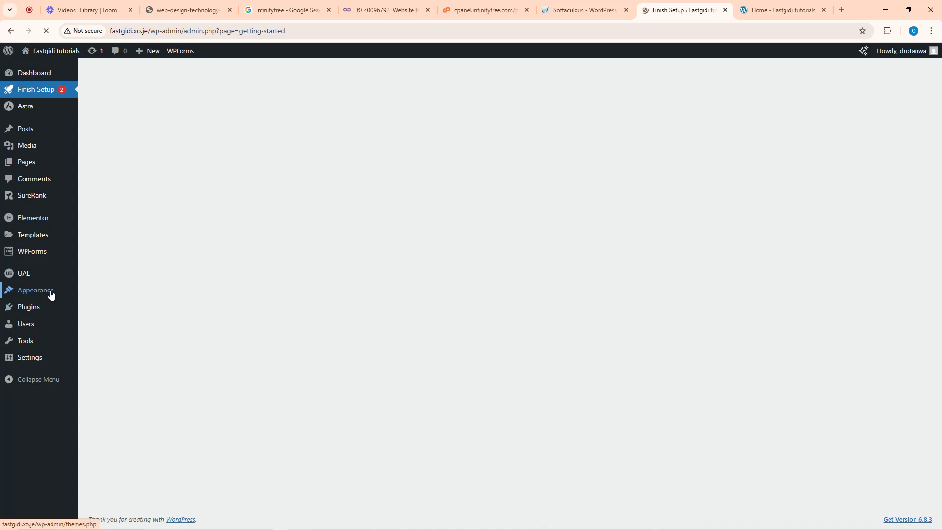
left_click(780, 9)
scroll(564, 147, "up", 4)
scroll(503, 182, "up", 15)
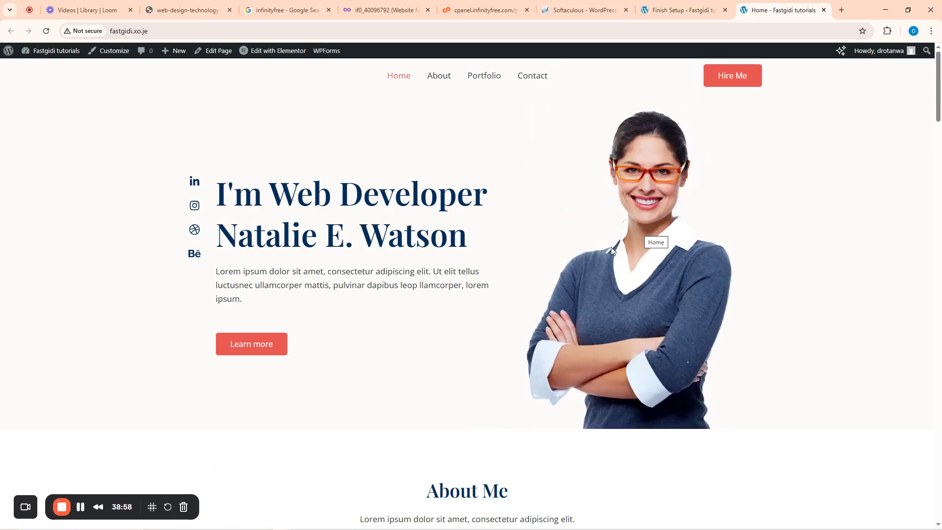
scroll(534, 248, "down", 6)
scroll(257, 205, "up", 6)
scroll(571, 249, "down", 15)
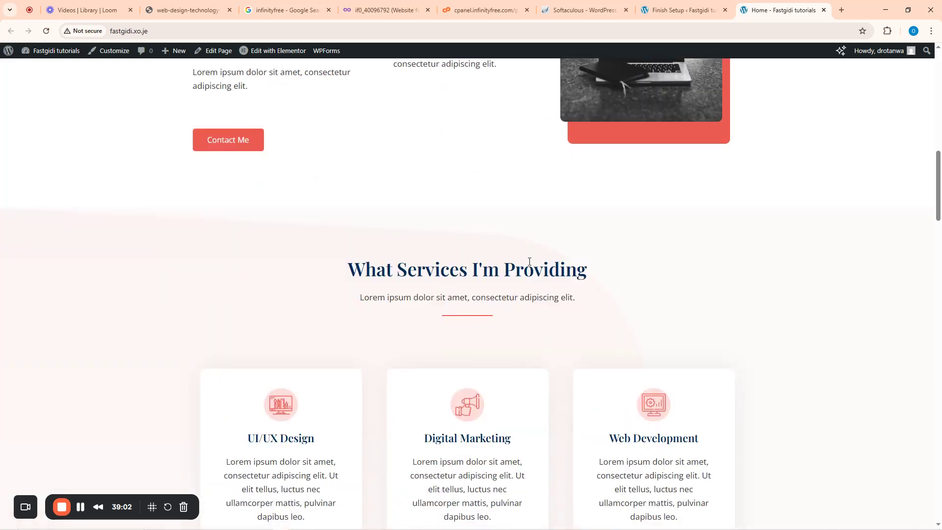
scroll(509, 264, "down", 7)
scroll(507, 260, "down", 7)
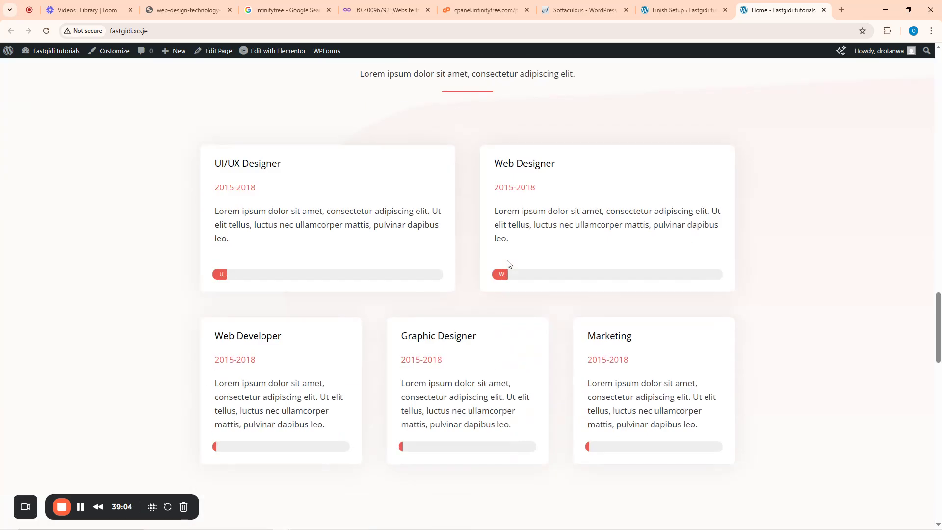
scroll(508, 264, "down", 10)
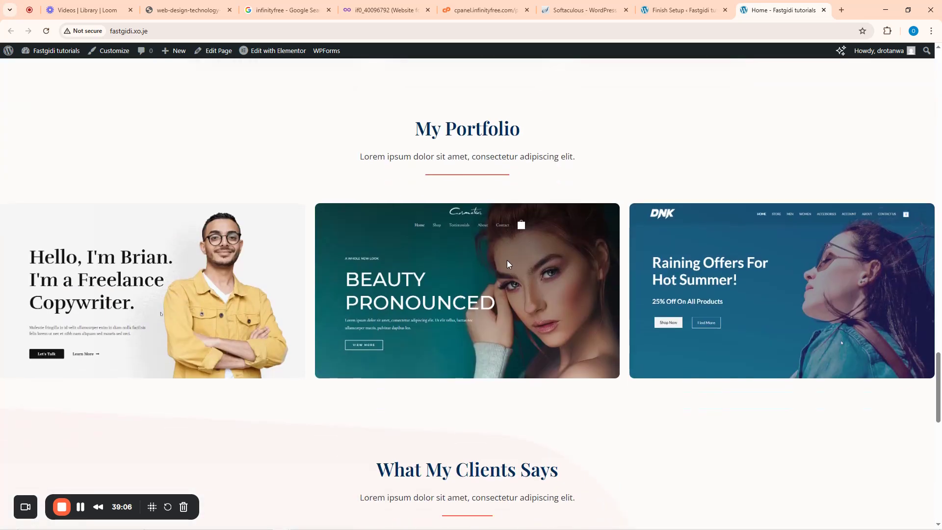
scroll(507, 264, "down", 4)
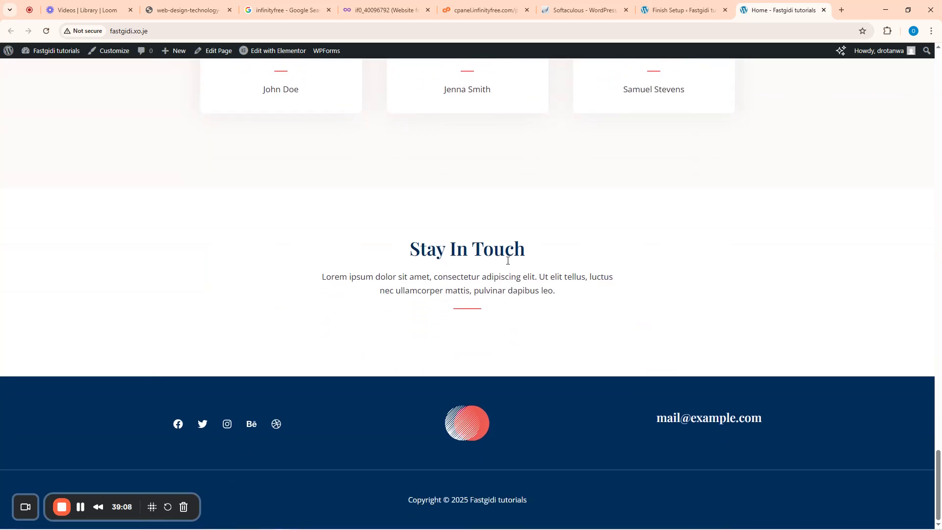
scroll(509, 265, "up", 20)
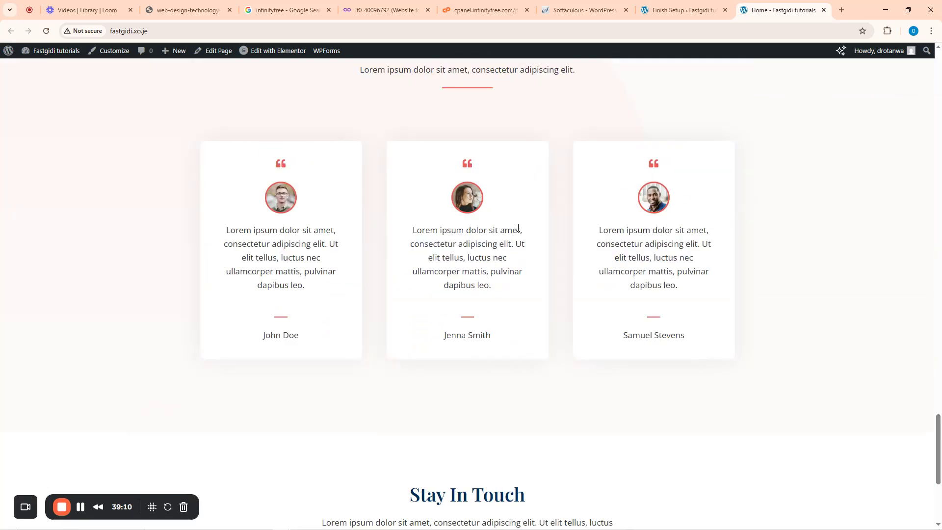
scroll(605, 136, "up", 5)
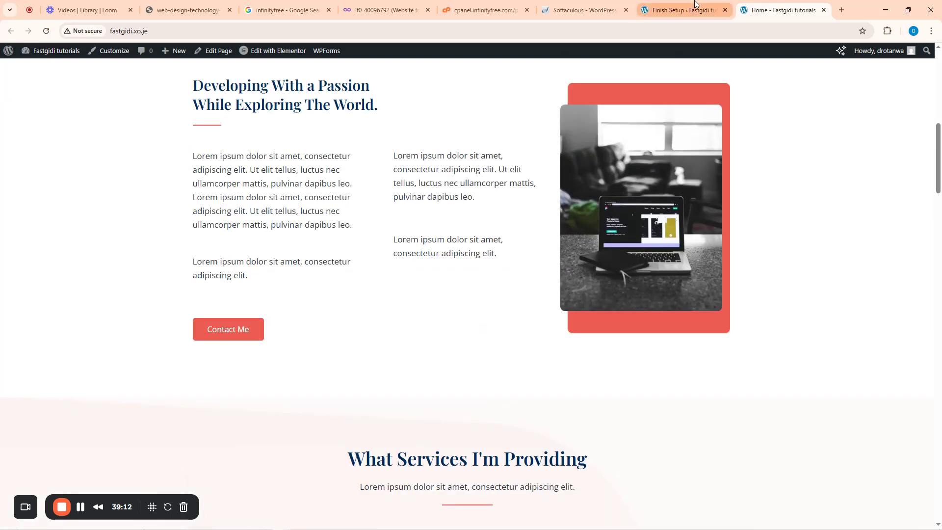
left_click(691, 8)
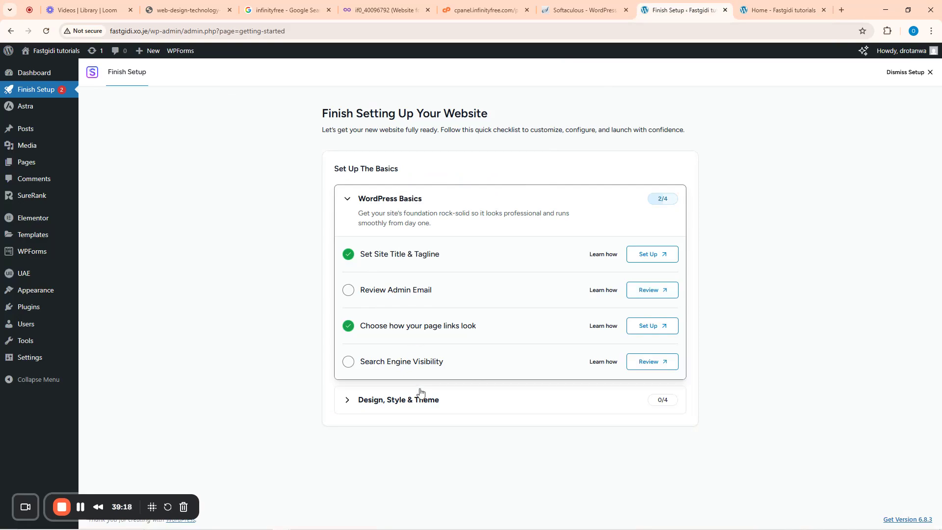
- Mark Search Engine Visibility, Review Admin Email and all four Design, Style & Theme tasks complete, then dismiss setup
left_click(349, 362)
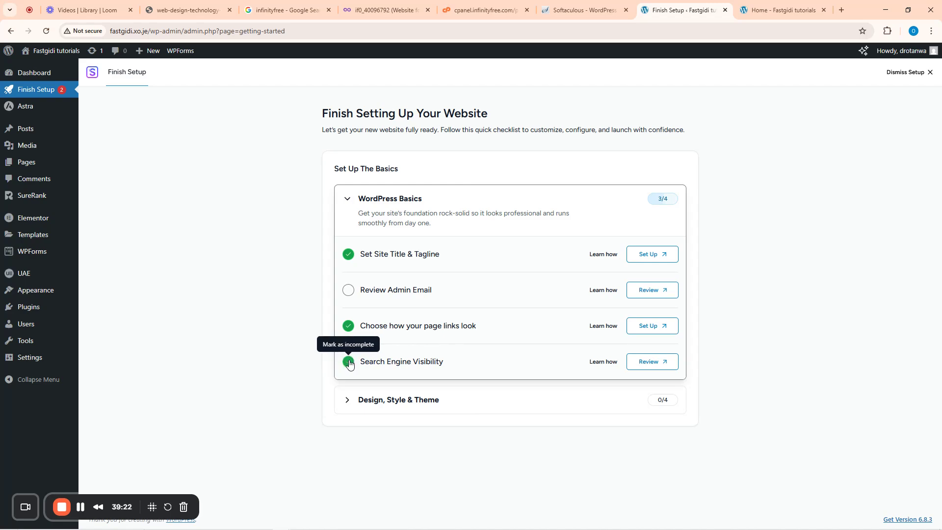
left_click(349, 289)
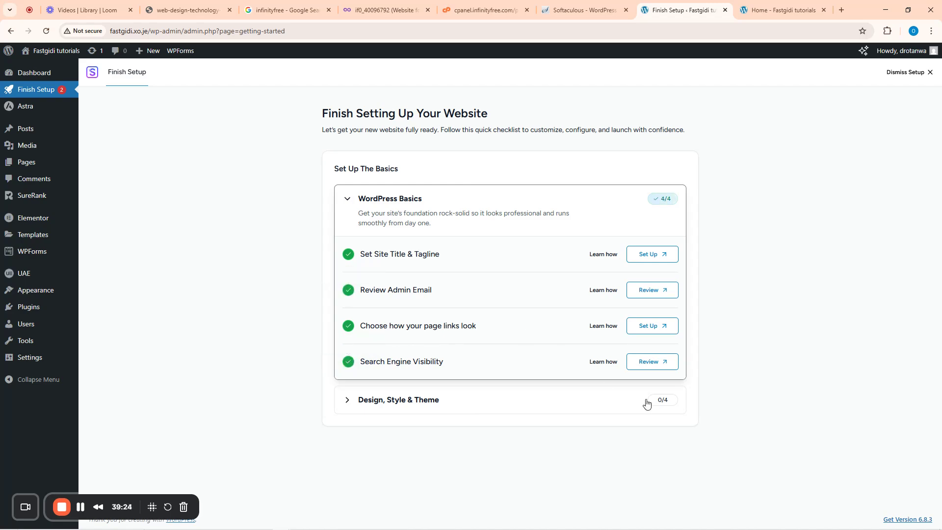
left_click(348, 401)
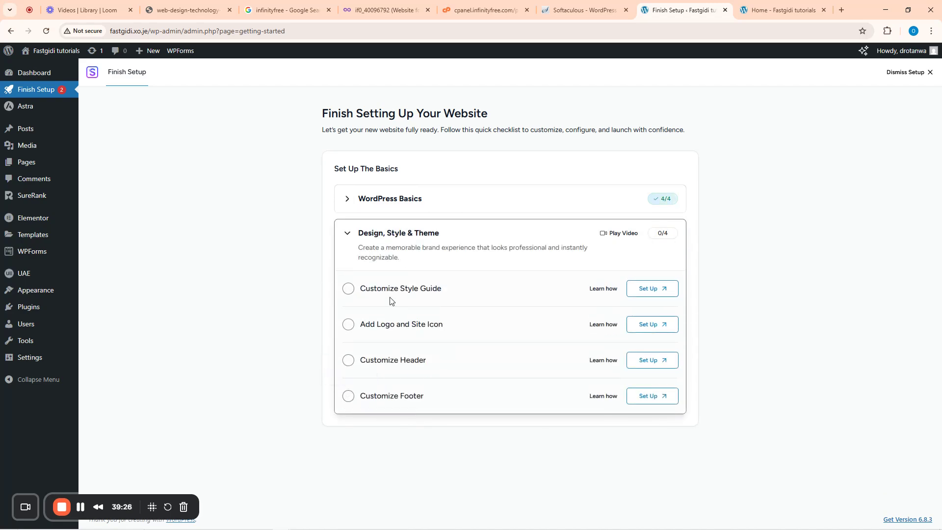
left_click(348, 289)
left_click(348, 325)
left_click(348, 361)
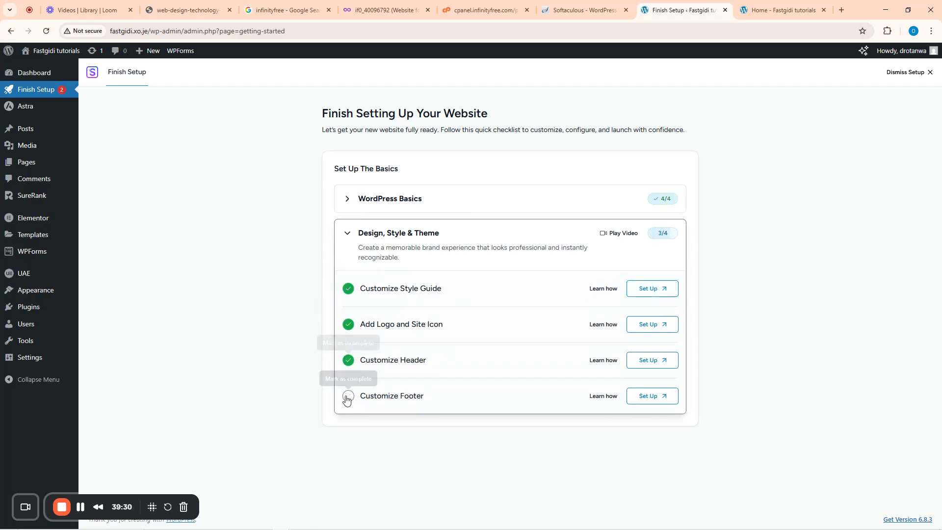
left_click(347, 398)
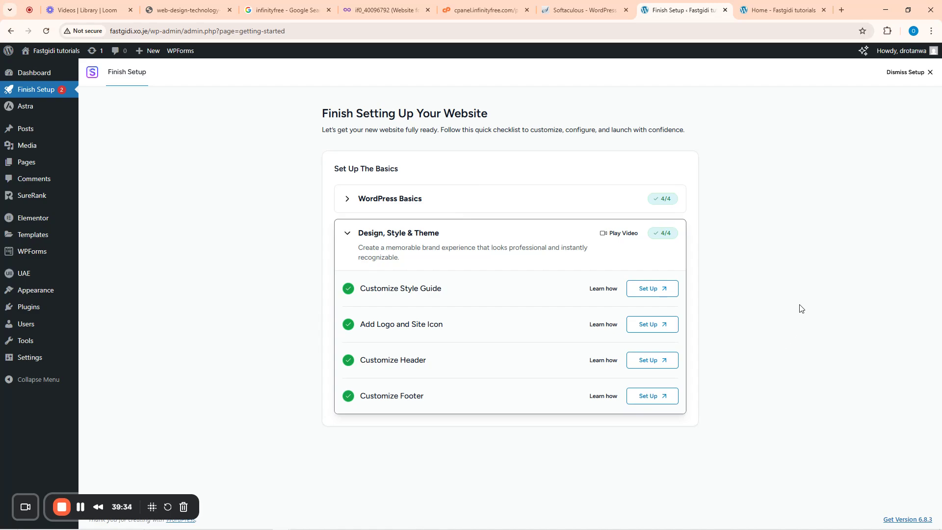
left_click(928, 78)
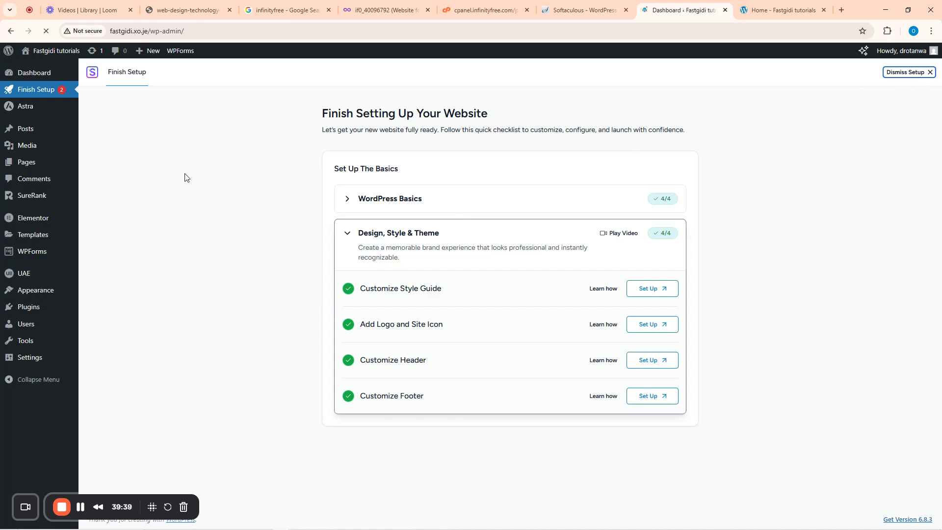
left_click(751, 7)
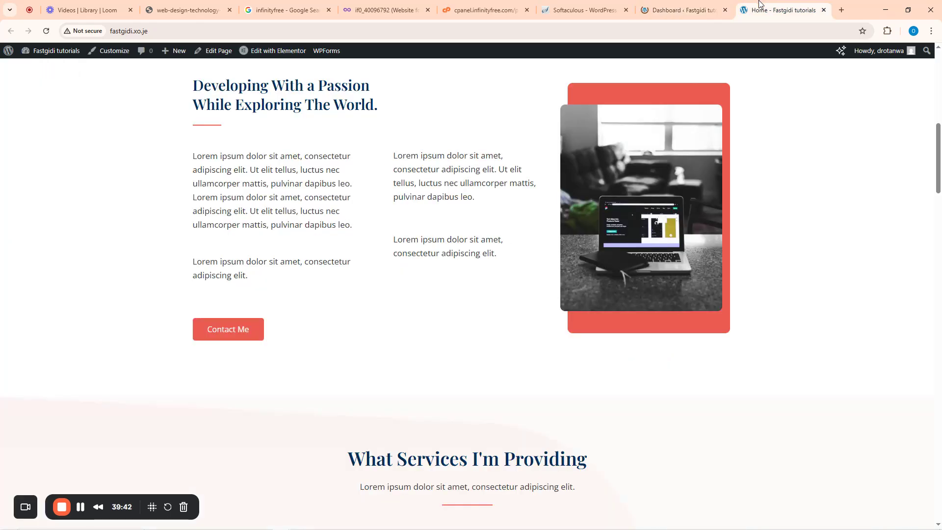
scroll(283, 172, "up", 5)
scroll(283, 172, "up", 4)
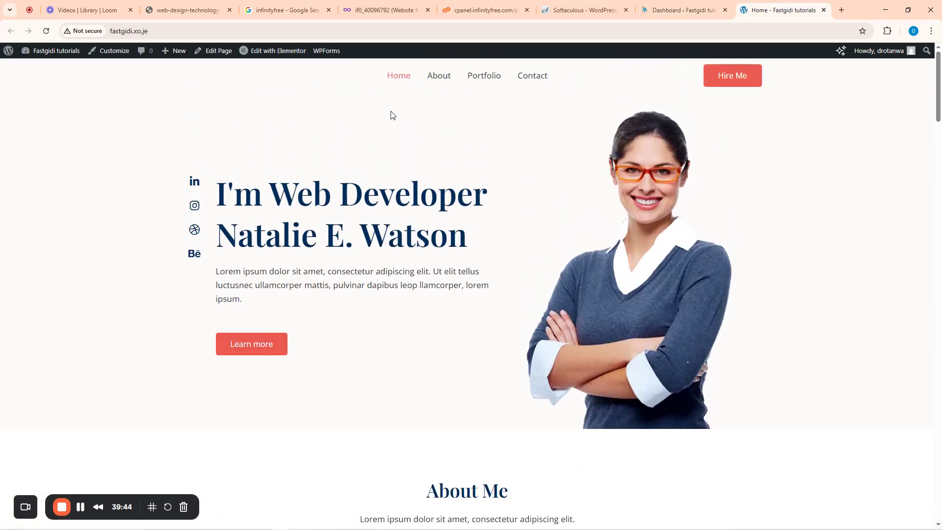
left_click(435, 79)
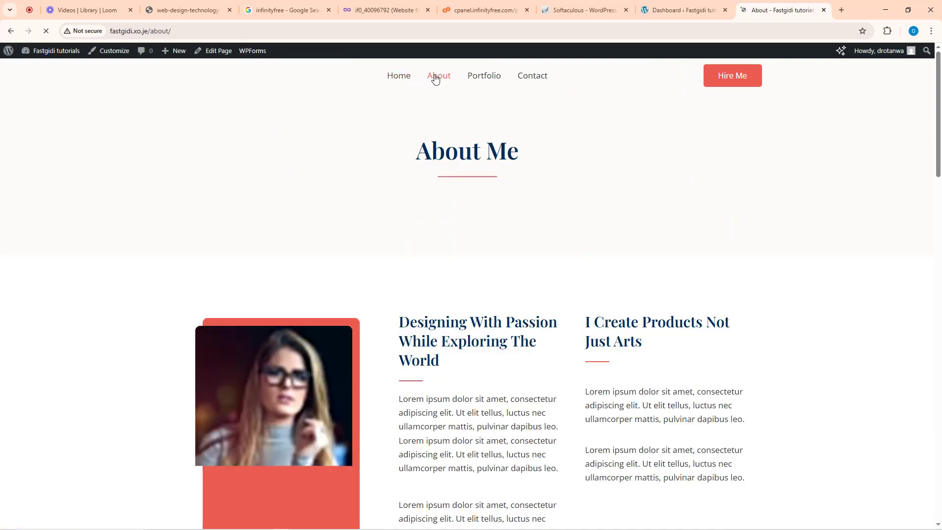
scroll(491, 311, "down", 14)
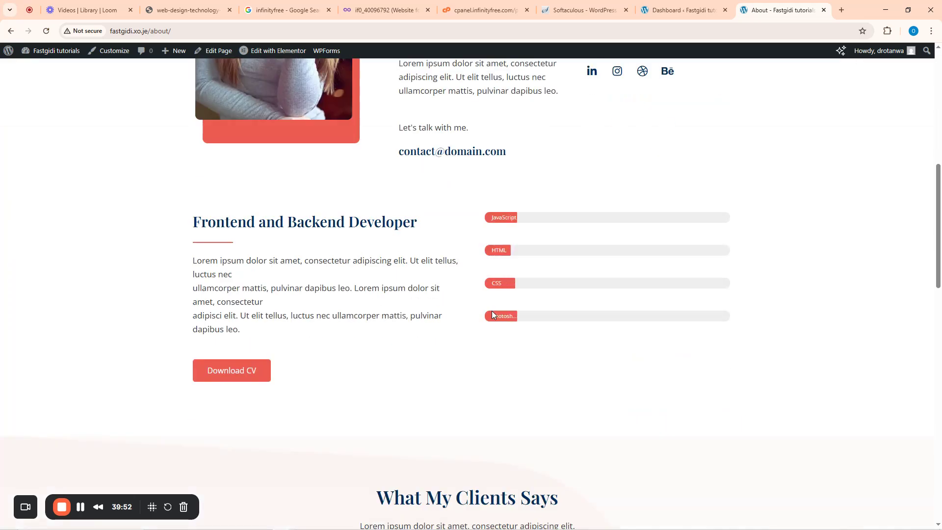
scroll(496, 307, "up", 14)
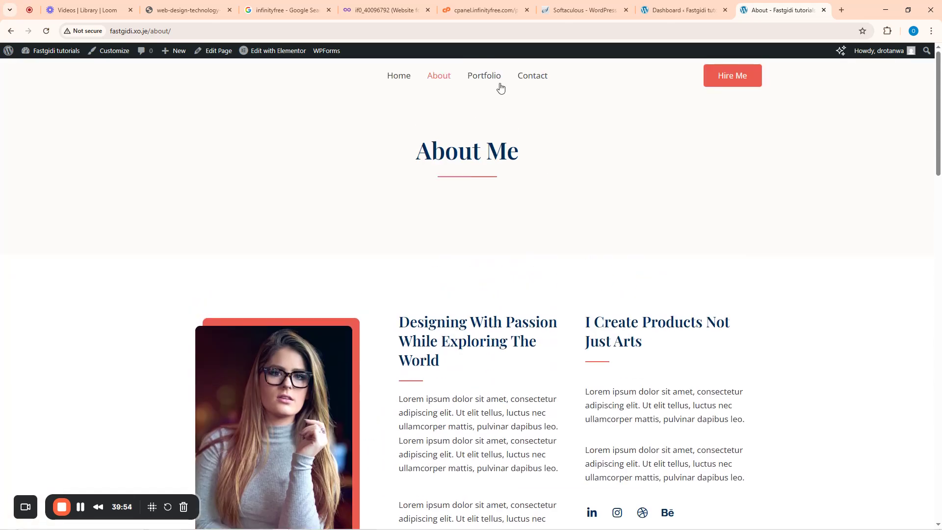
left_click(493, 78)
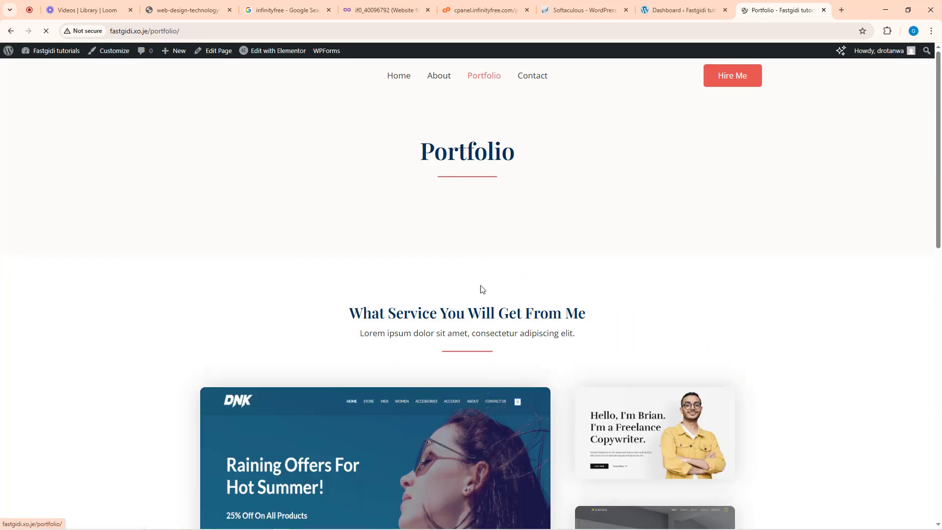
scroll(482, 297, "down", 12)
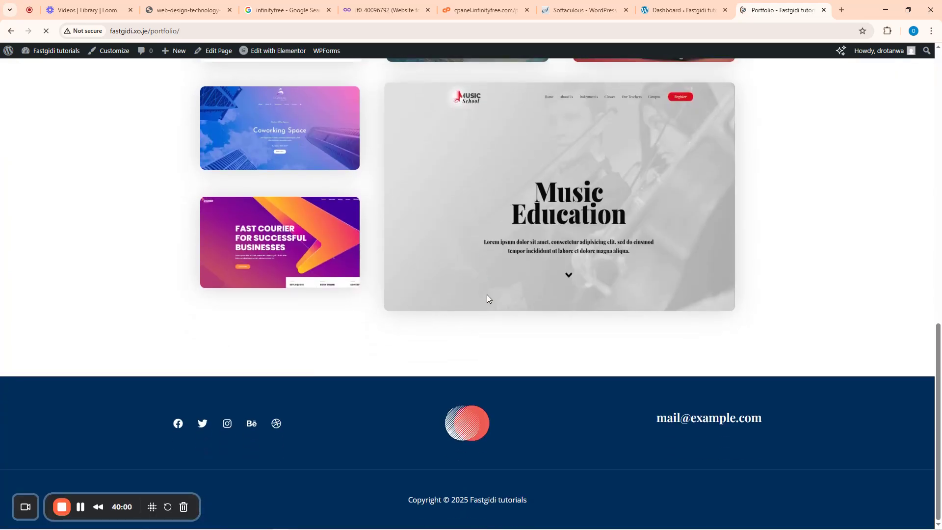
scroll(486, 294, "up", 10)
scroll(487, 297, "down", 5)
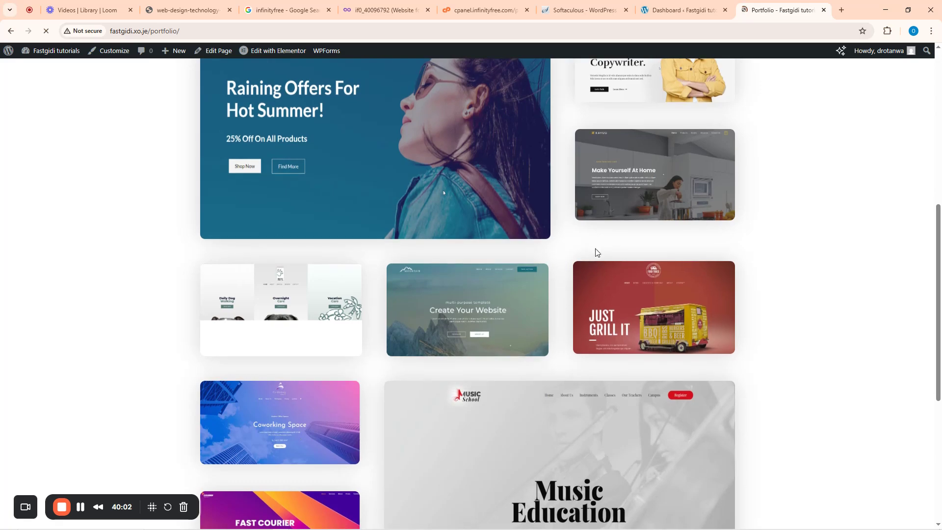
scroll(517, 333, "up", 6)
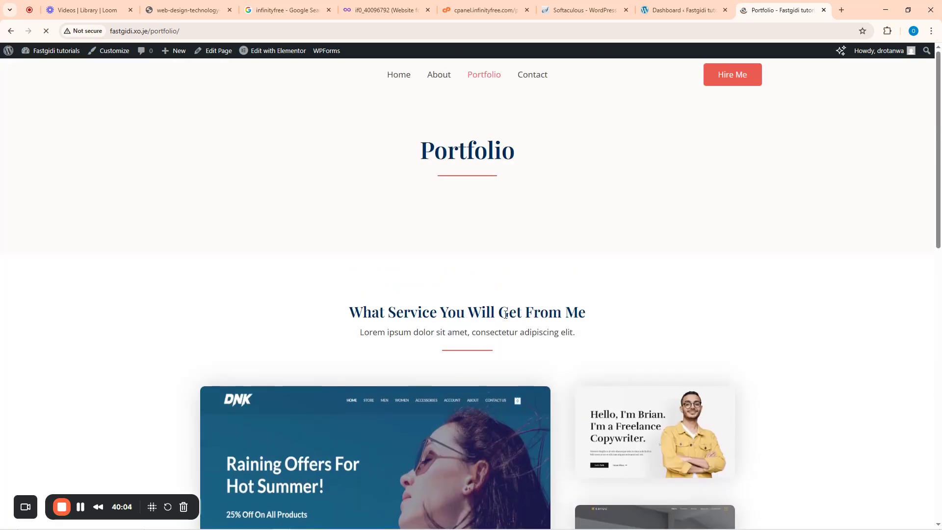
left_click(533, 78)
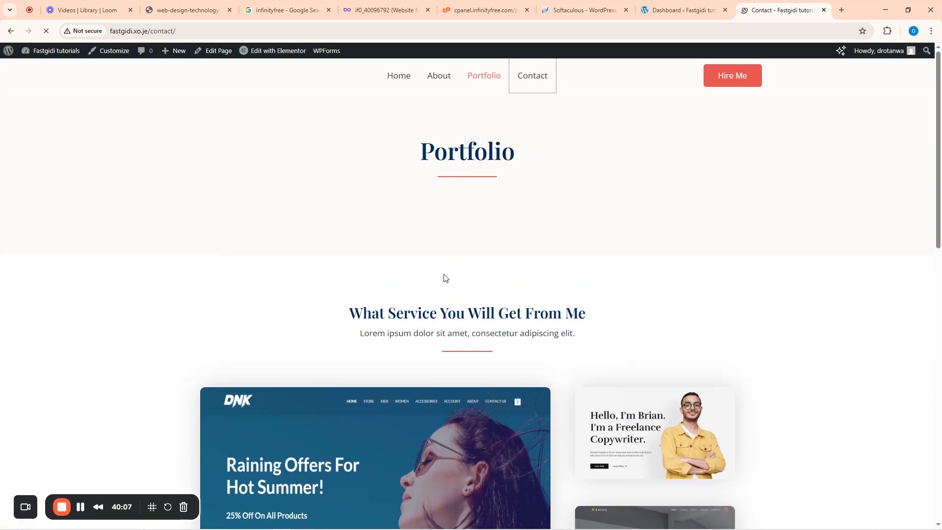
scroll(457, 268, "down", 3)
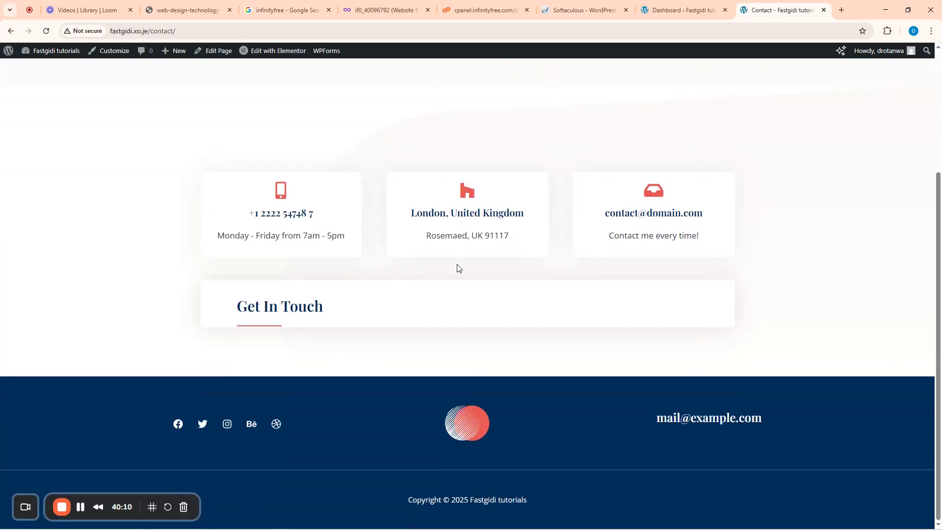
left_click(671, 4)
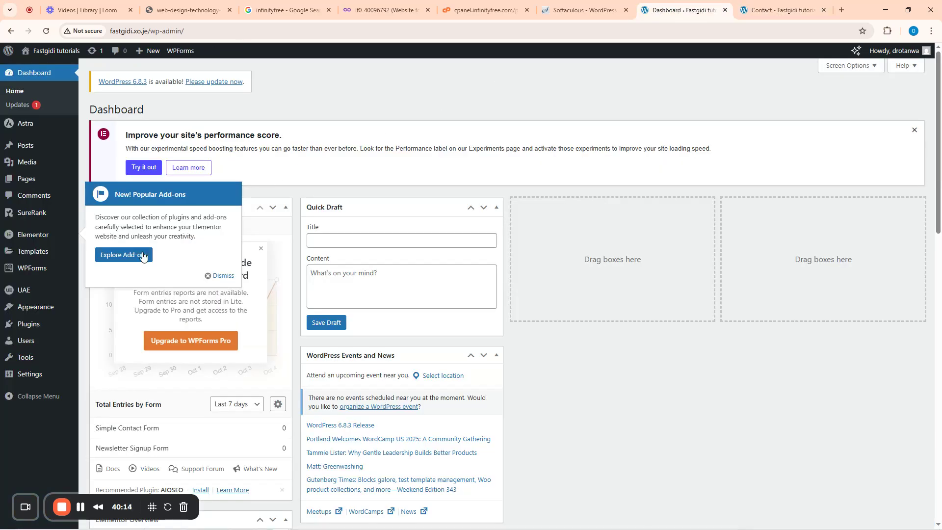
- Dismiss the add-ons announcement and performance score notice, then go to the All Pages list
left_click(220, 275)
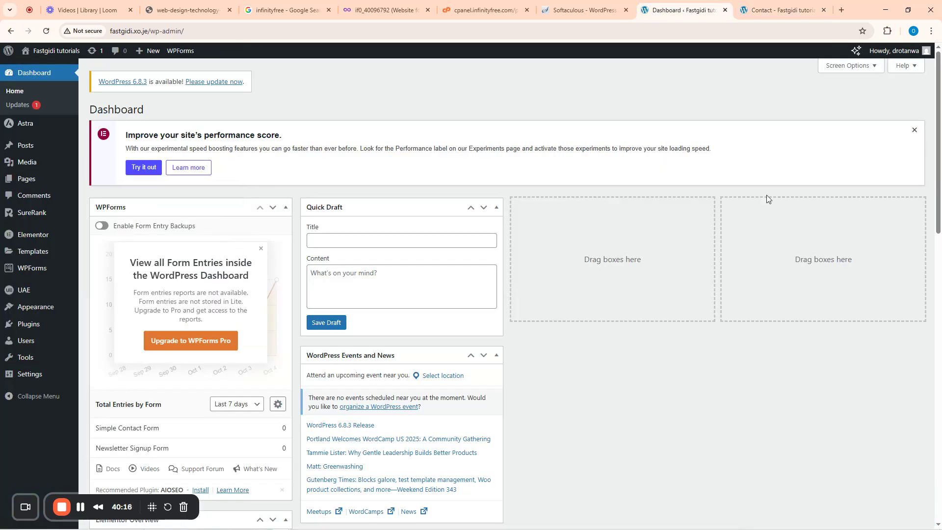
left_click(914, 130)
scroll(205, 249, "down", 4)
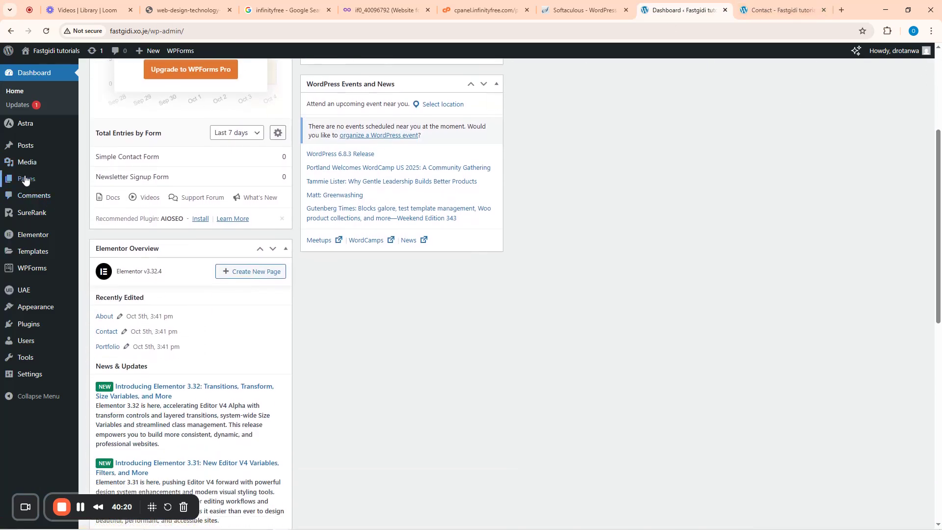
mouse_move(24, 183)
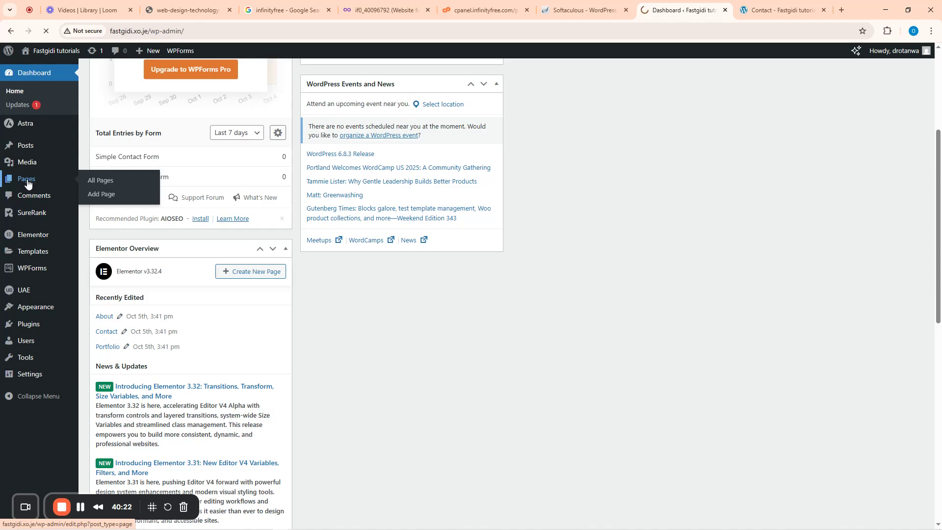
left_click(100, 184)
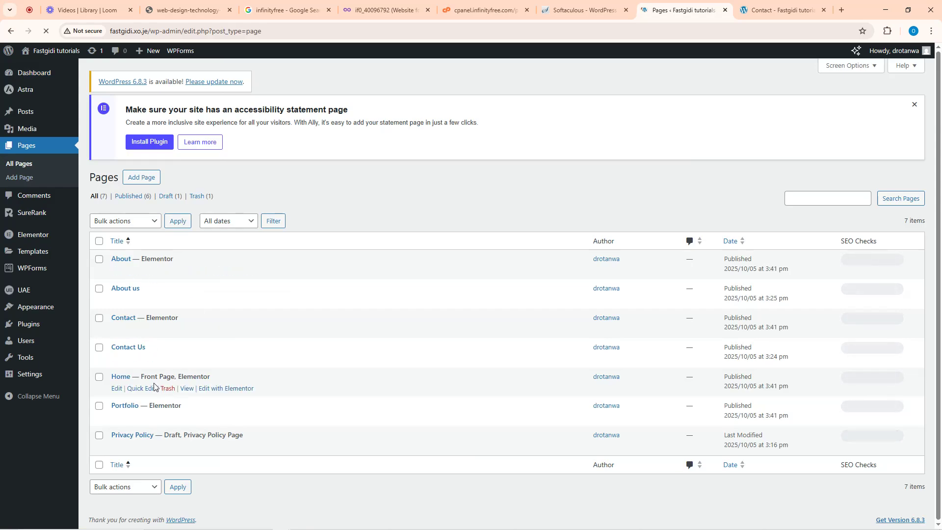
- Open the live Home page in a new browser tab and close the old Contact page tab
right_click(188, 393)
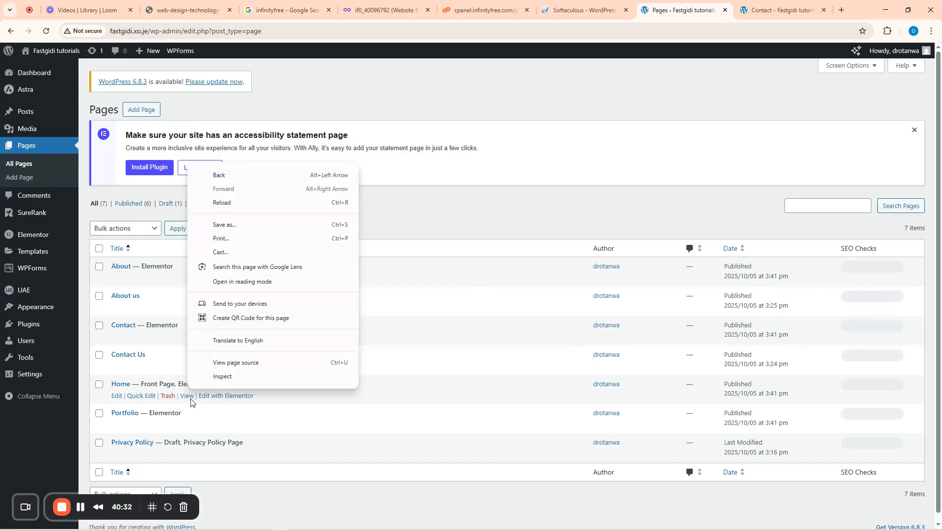
right_click(191, 398)
left_click(218, 409)
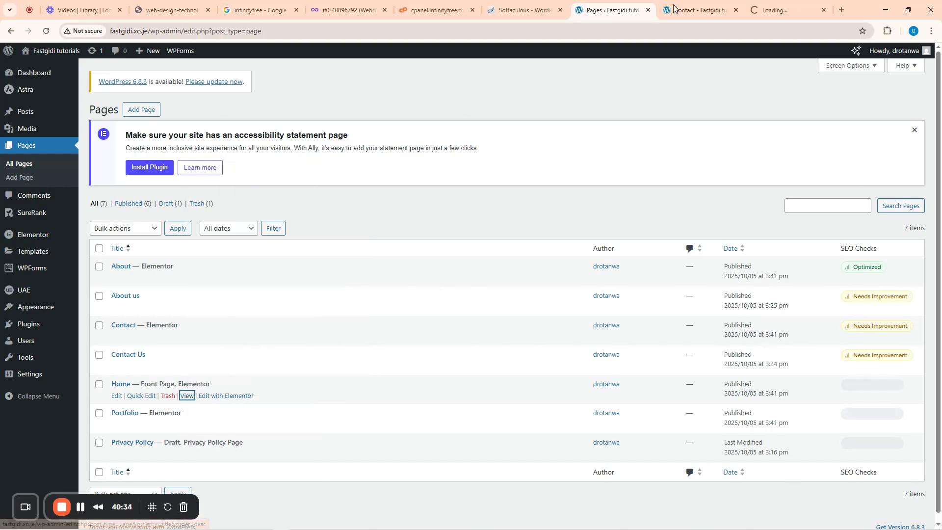
left_click(736, 10)
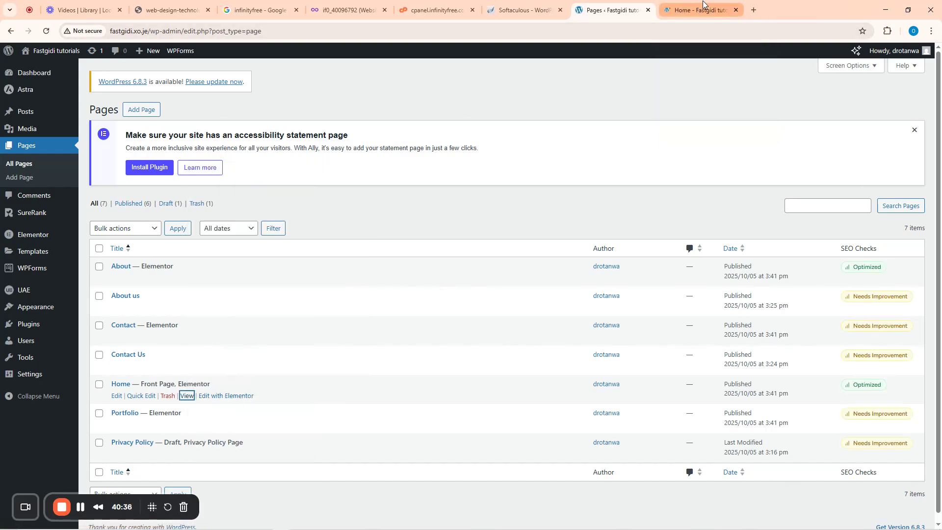
- Scroll through the live Home page, then close its tab to return to the Pages list
left_click(694, 6)
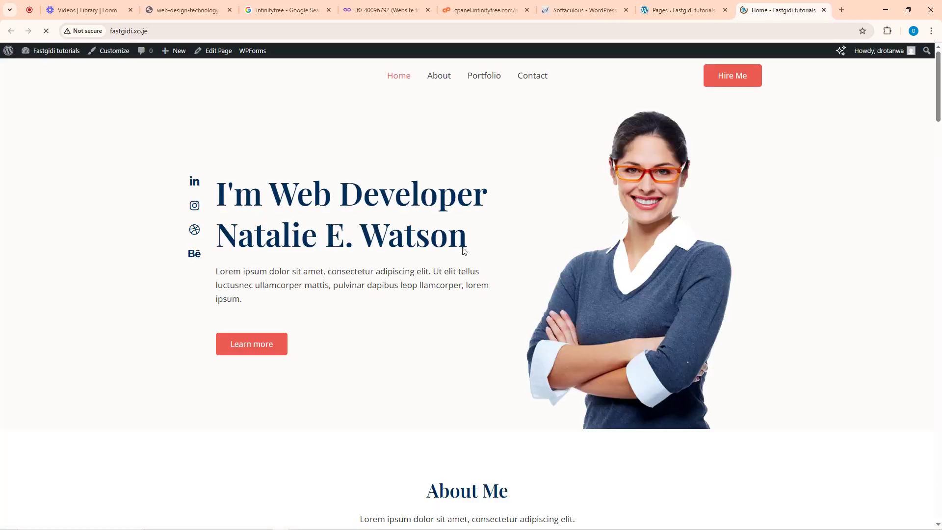
left_click(686, 9)
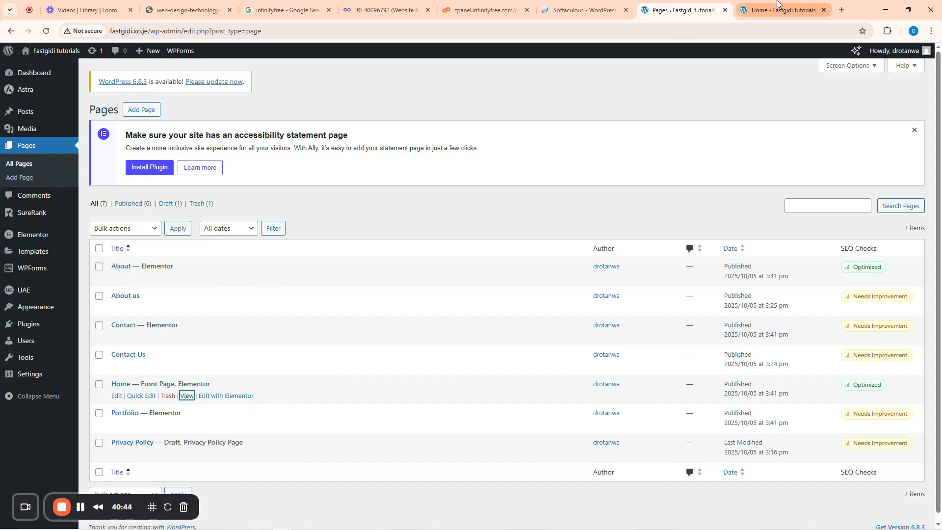
left_click(750, 10)
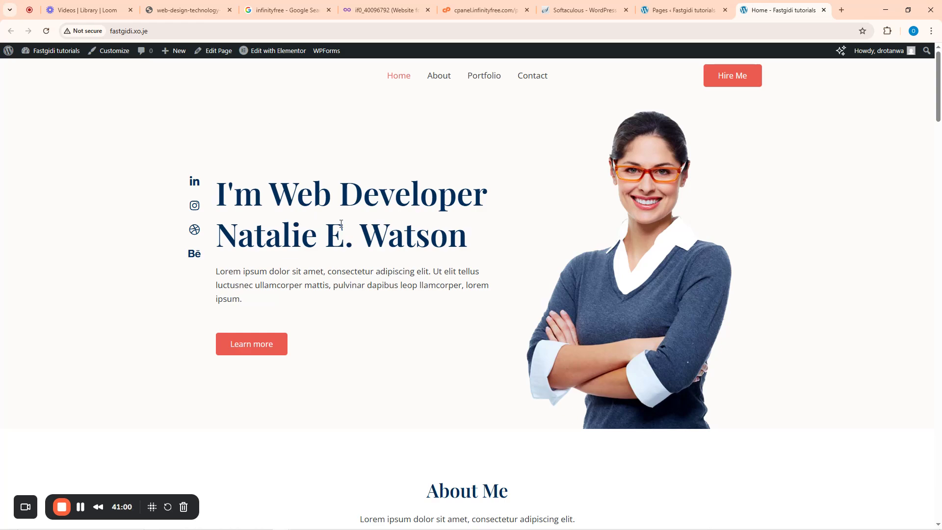
scroll(356, 235, "down", 5)
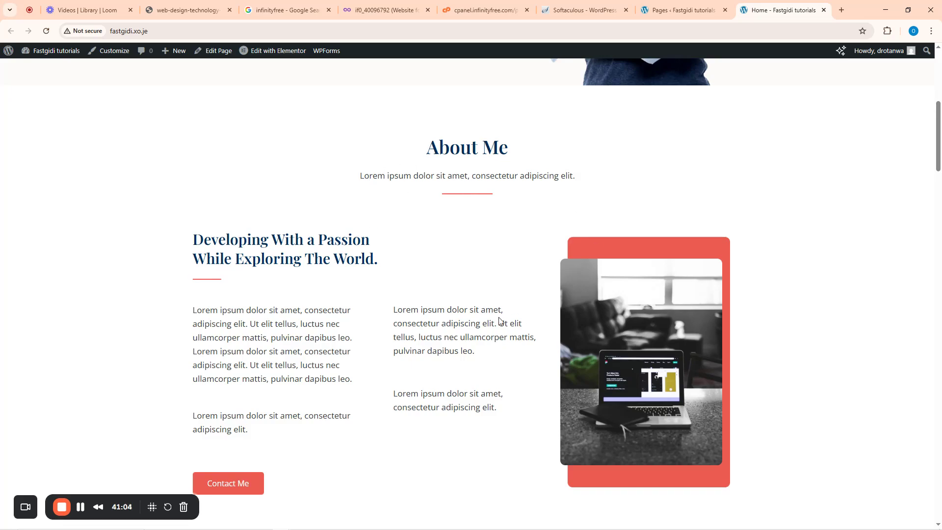
scroll(376, 341, "down", 15)
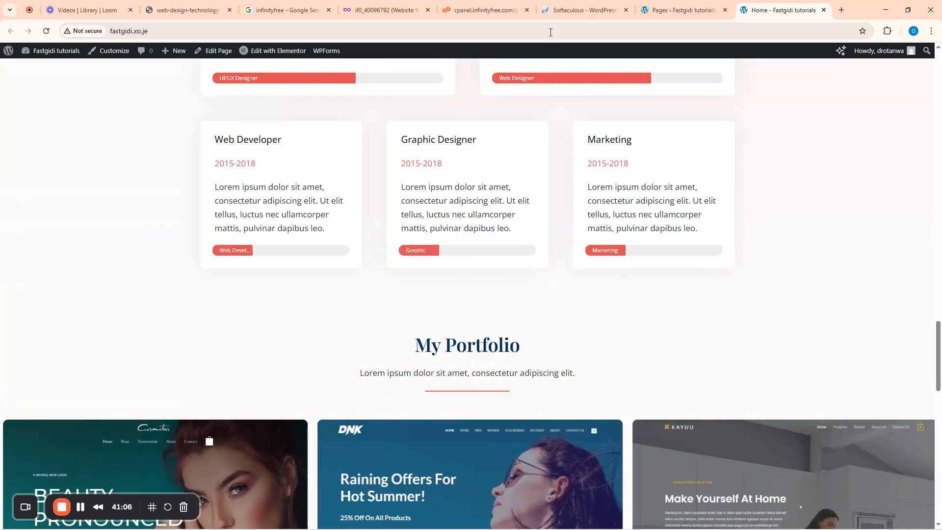
left_click(673, 7)
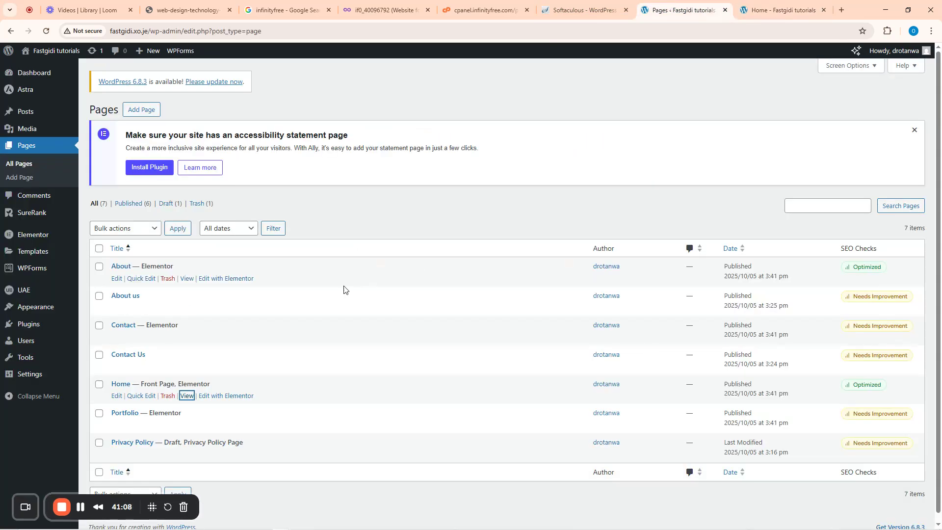
left_click(823, 10)
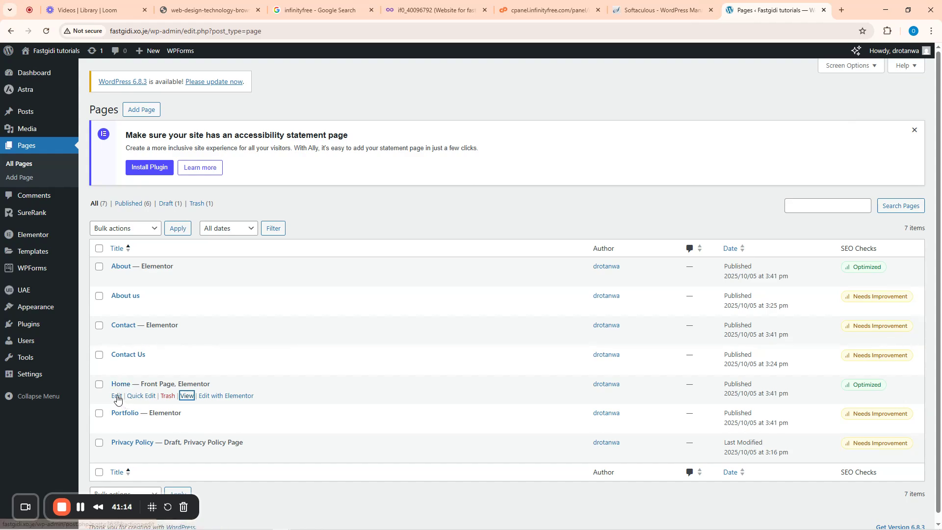
- Launch the Home page in the Elementor editor and switch to the Softaculous management tab while it loads
left_click(117, 396)
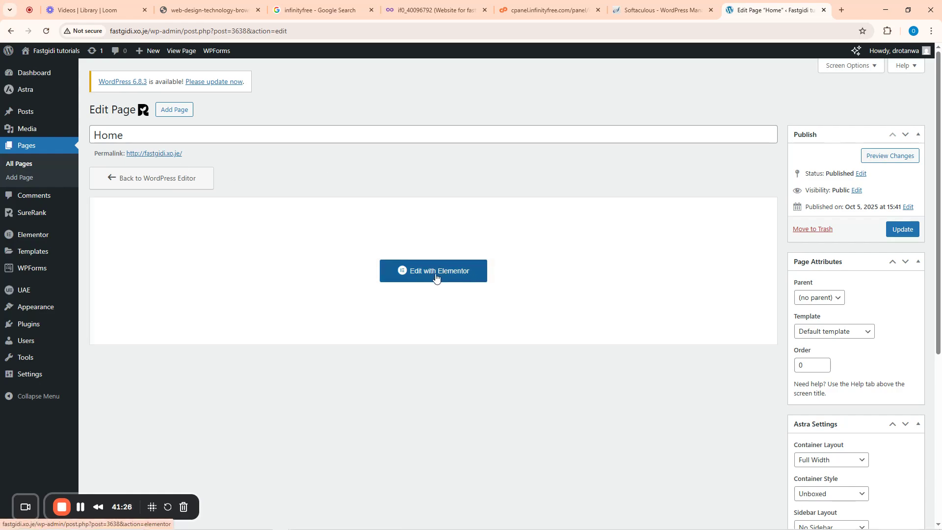
left_click(456, 277)
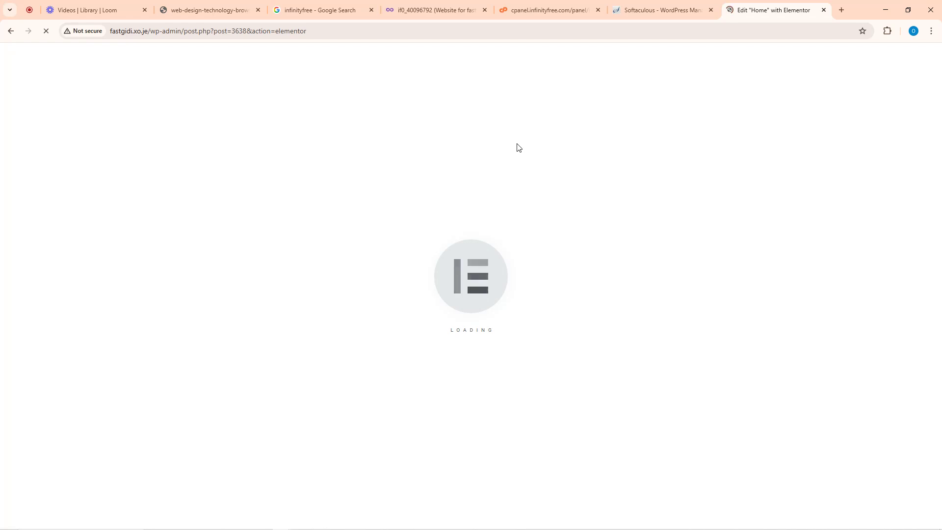
left_click(667, 5)
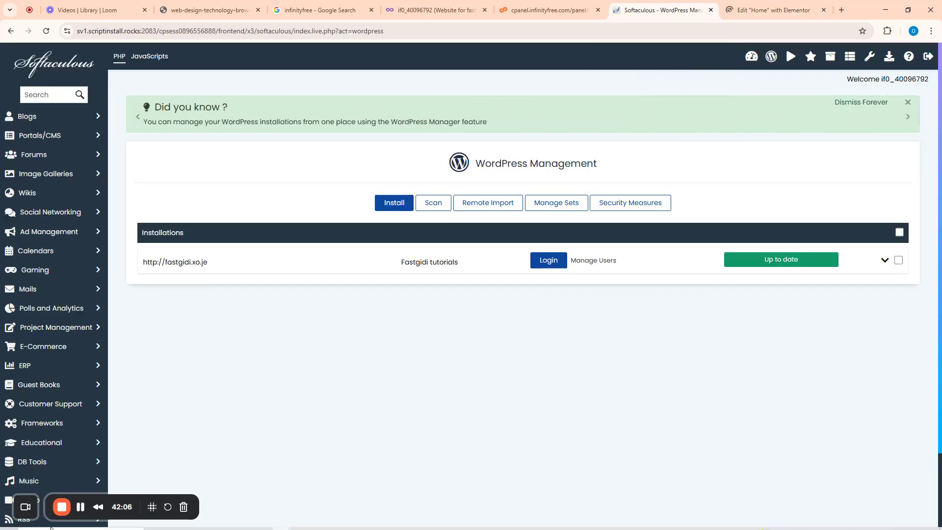
- Return to the Home page's Elementor editor tab and skip the notifications announcement
left_click(766, 7)
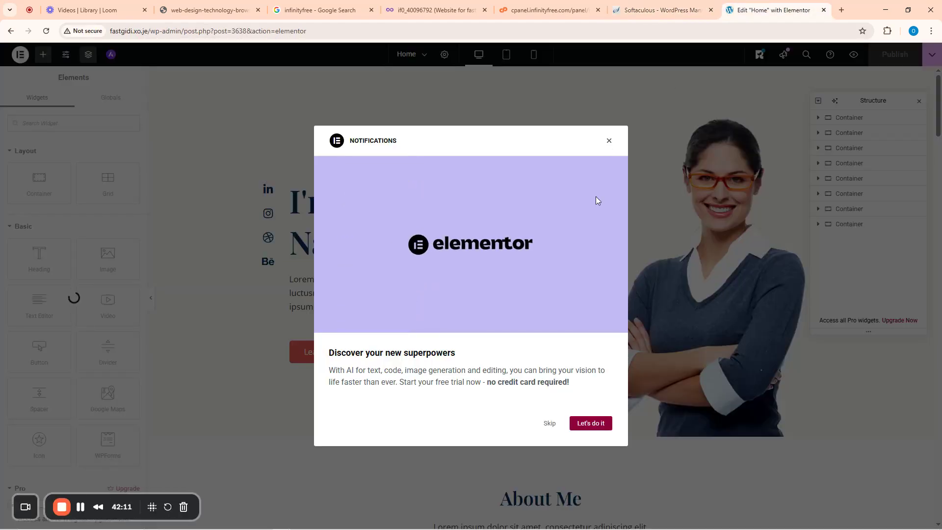
left_click(550, 425)
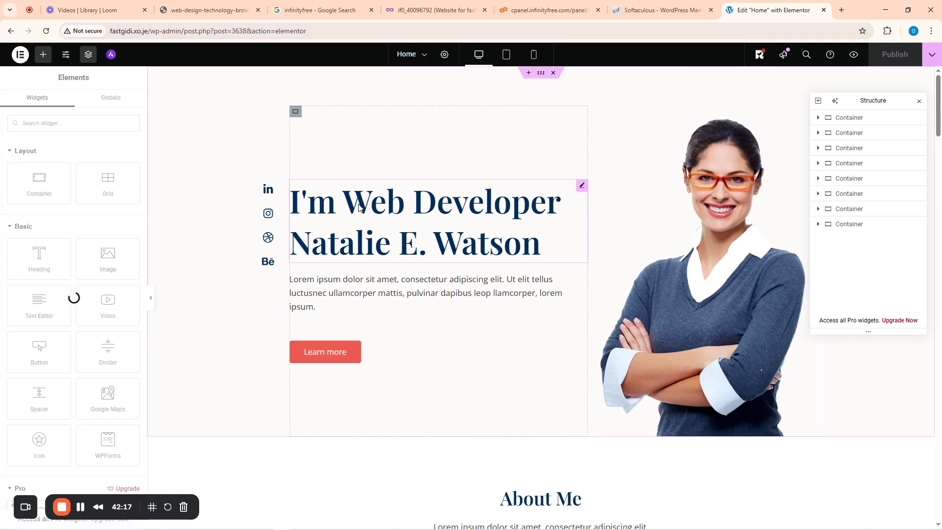
- Try replacing 'Web Developer' in the hero heading, then undo the edits back to the original
left_click(343, 206)
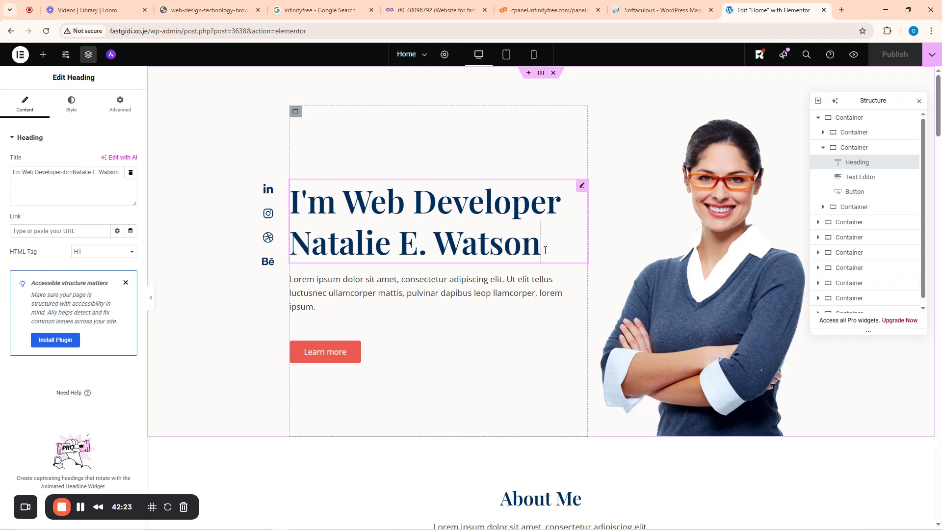
left_click_drag(545, 250, 400, 238)
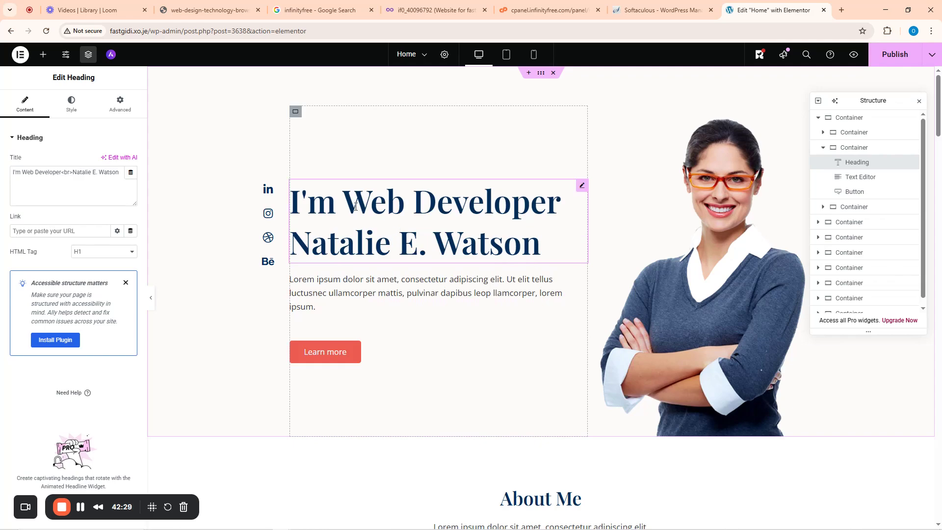
left_click_drag(355, 206, 559, 212)
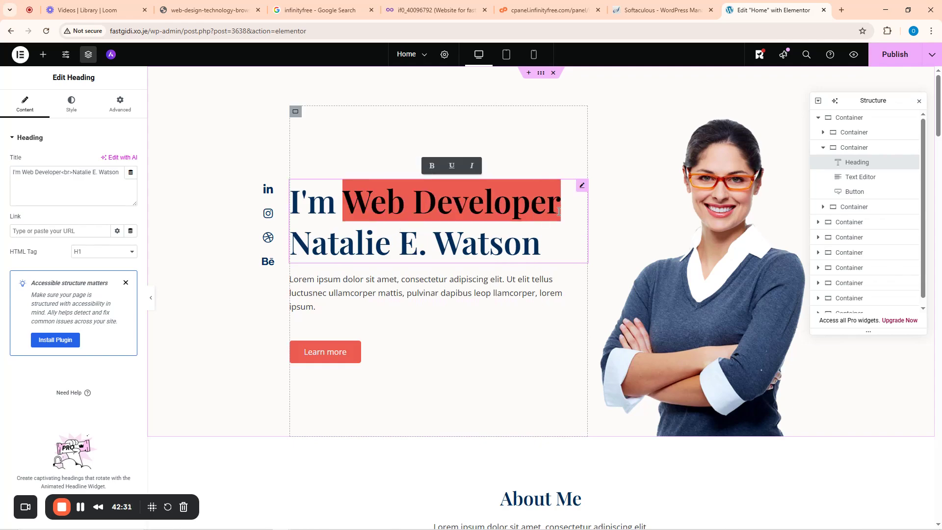
type("an Autom")
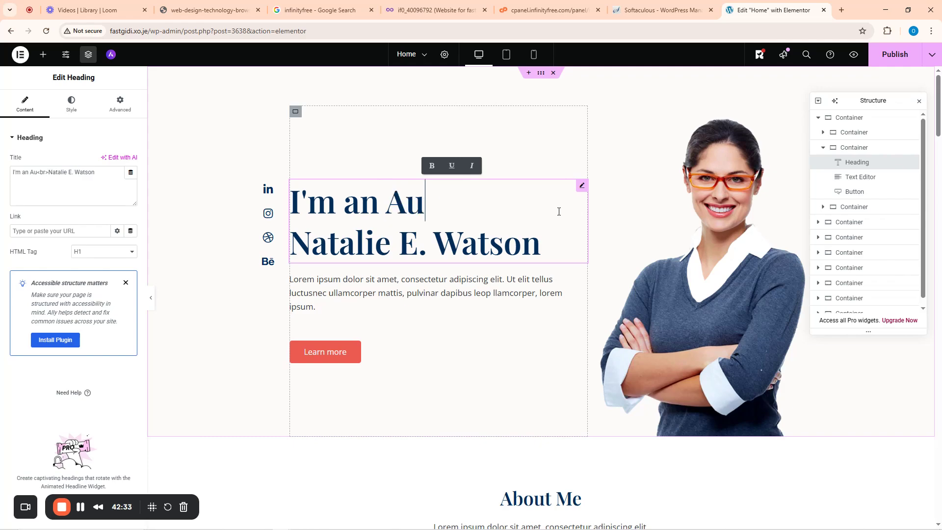
key("BackSpace")
key("BackSpace")
key("BackSpace")
key("BackSpace")
key("BackSpace")
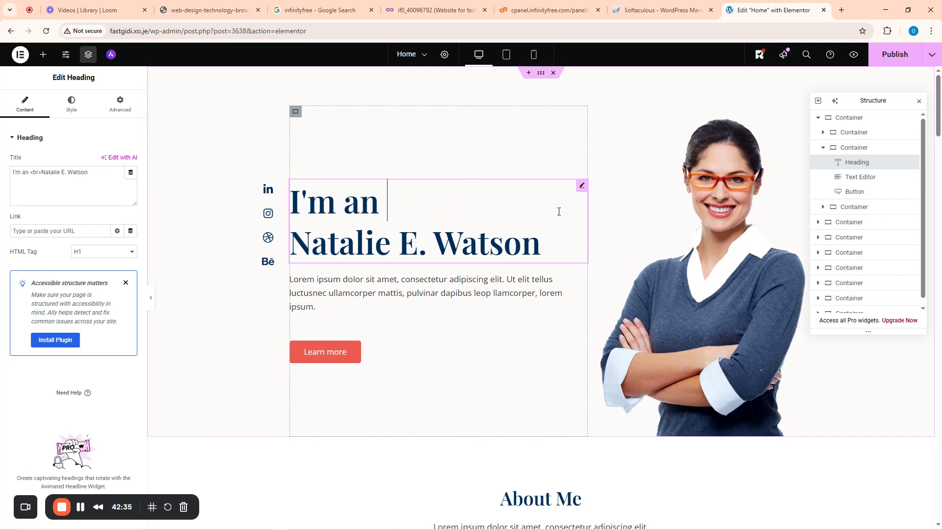
type("Work")
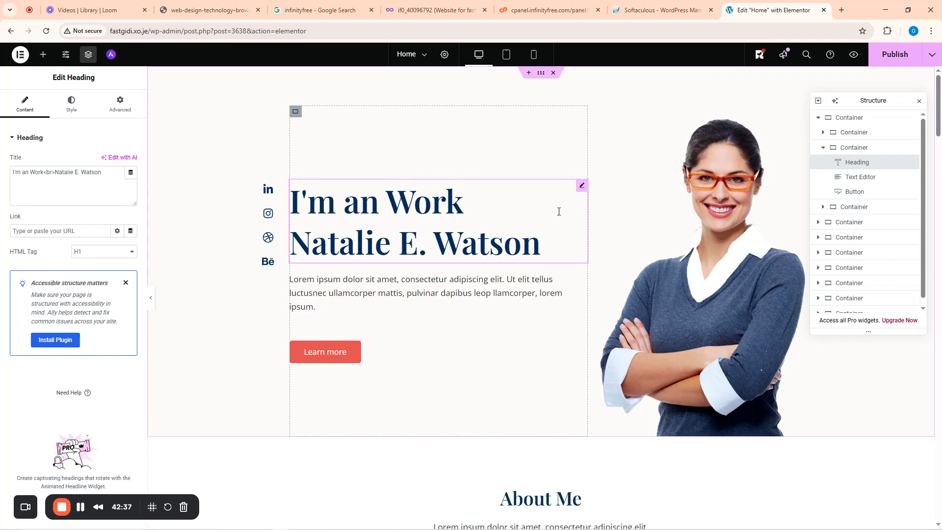
type("flow Aut")
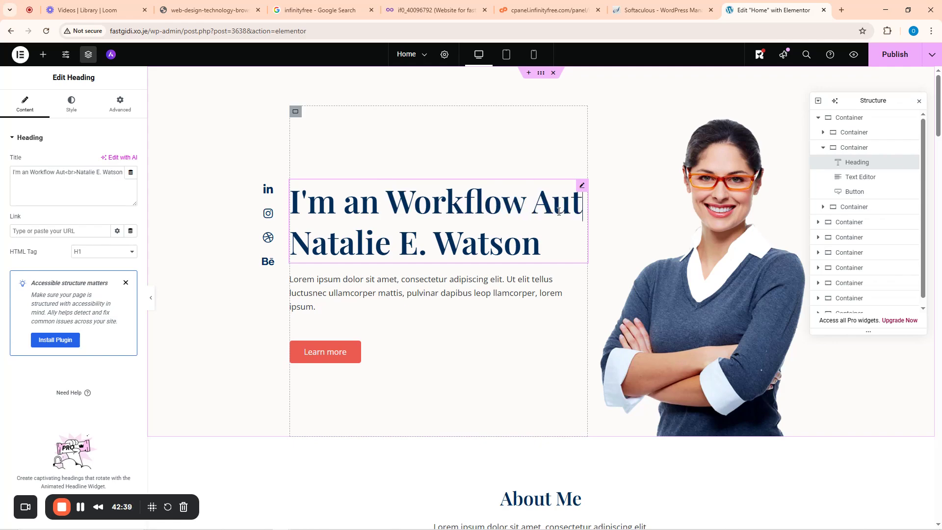
type("omation E")
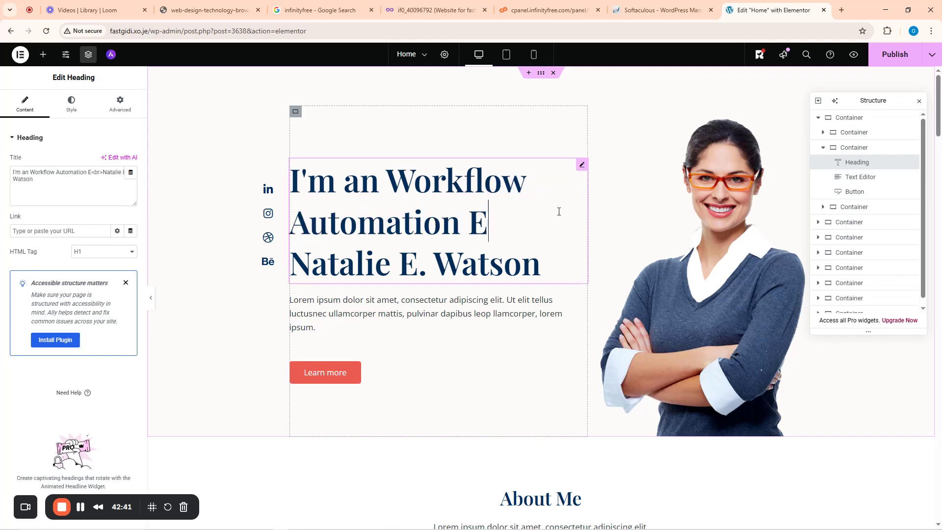
type("xpert")
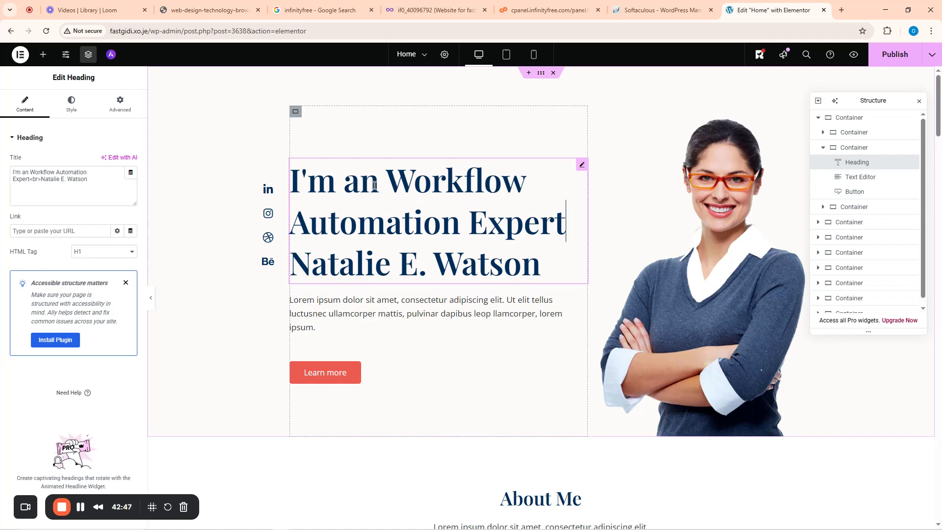
key("ctrl+z")
key("ctrl+z")
key("ctrl+z")
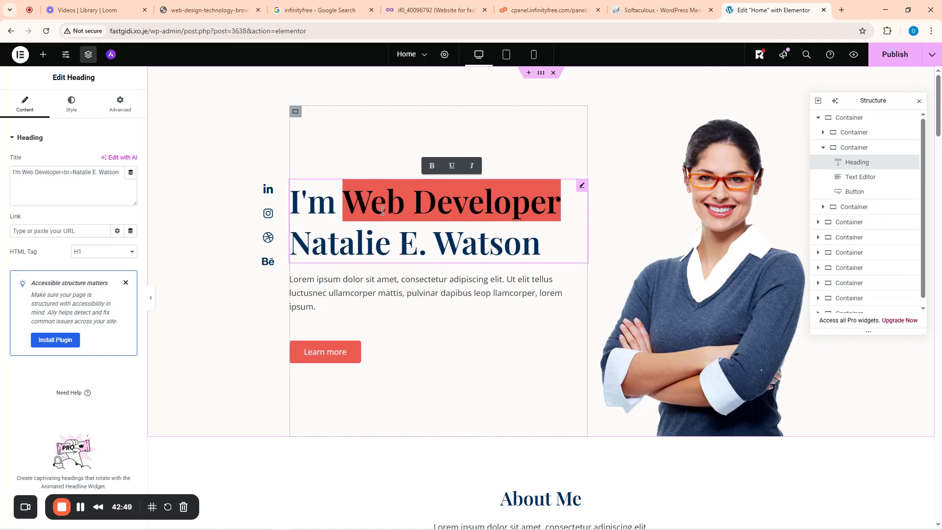
left_click(384, 212)
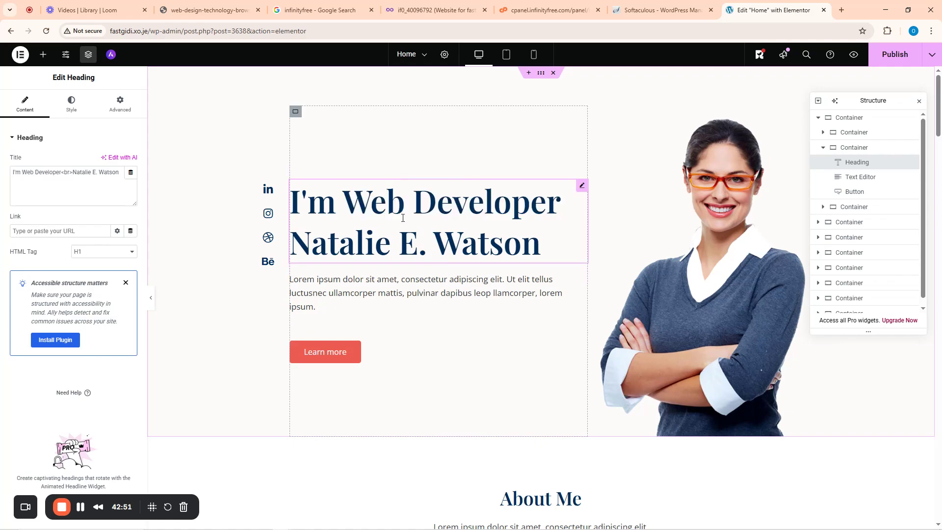
left_click_drag(344, 210, 421, 210)
left_click(551, 211)
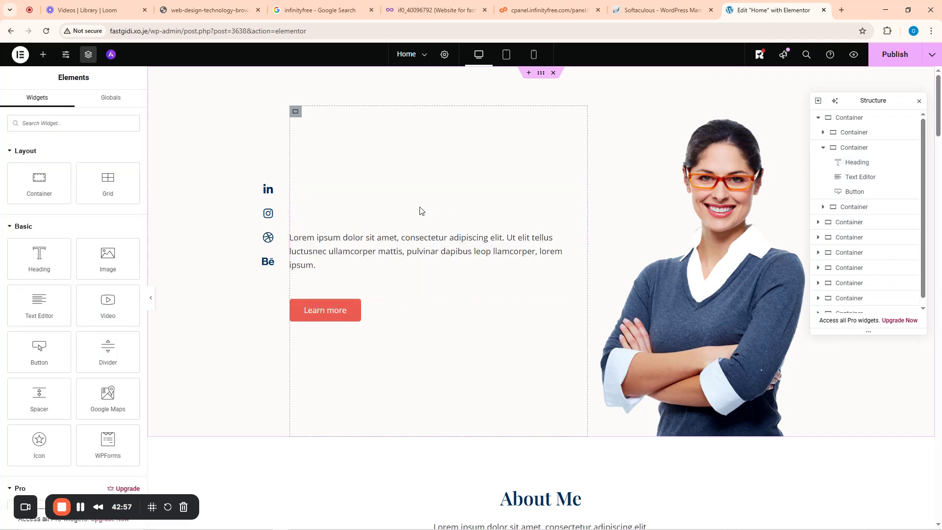
- Rewrite the heading as the owner's first name plus ', a Workflow Automation Expert', removing the old name line
left_click(354, 206)
left_click_drag(343, 206, 559, 206)
type("Richard")
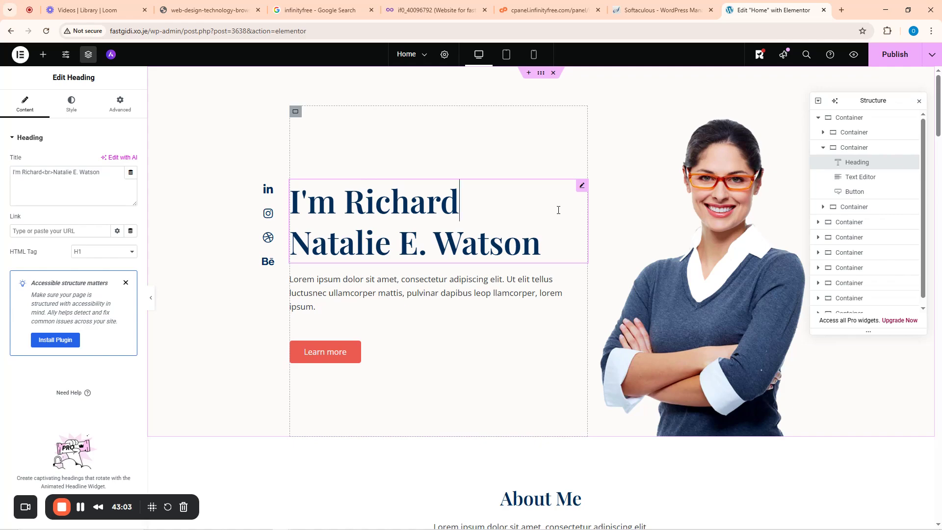
type(", a ")
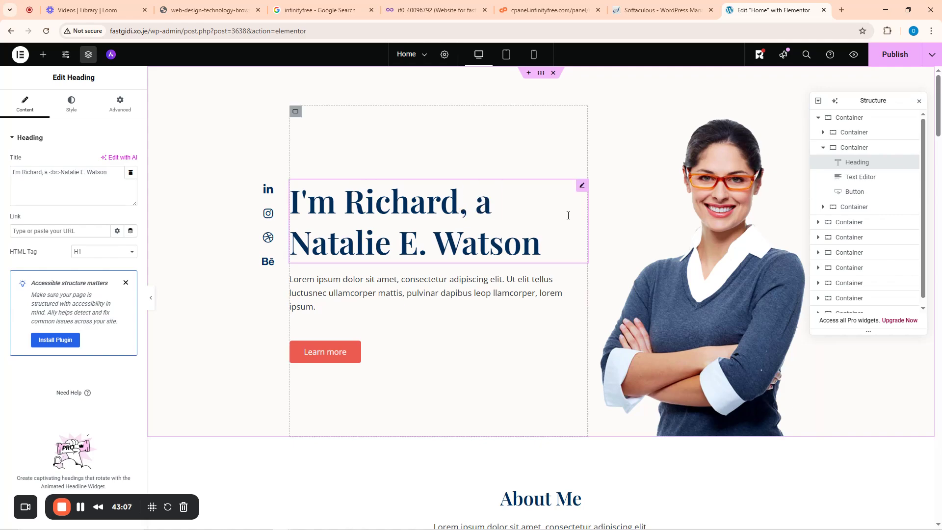
type("Worj")
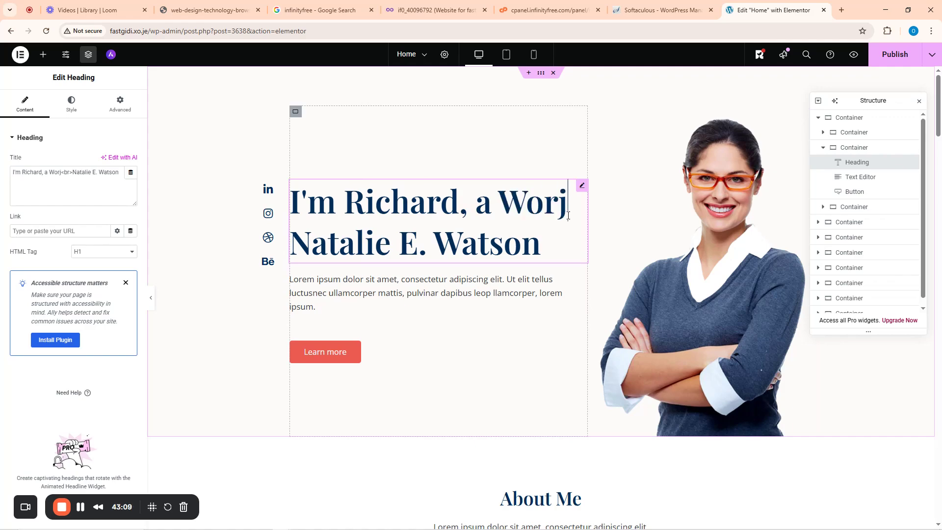
key("BackSpace")
type("klow ")
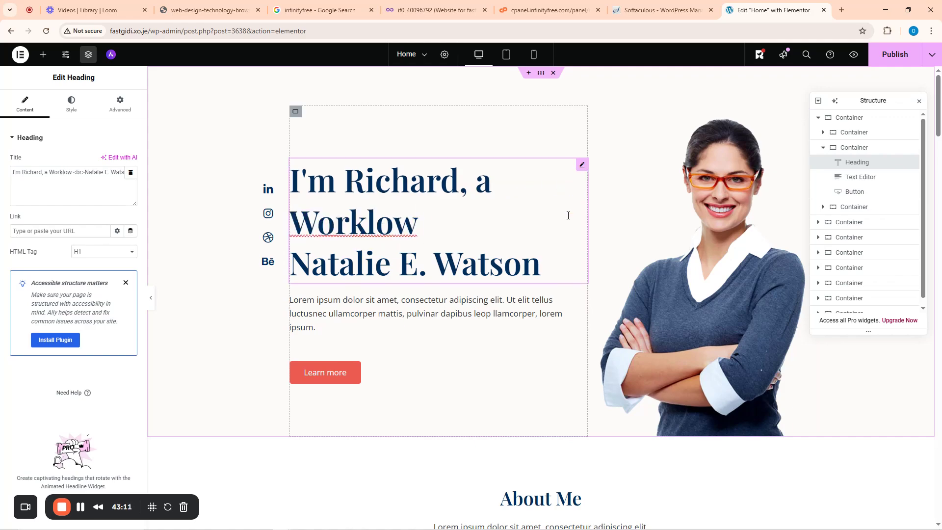
type("Automation ")
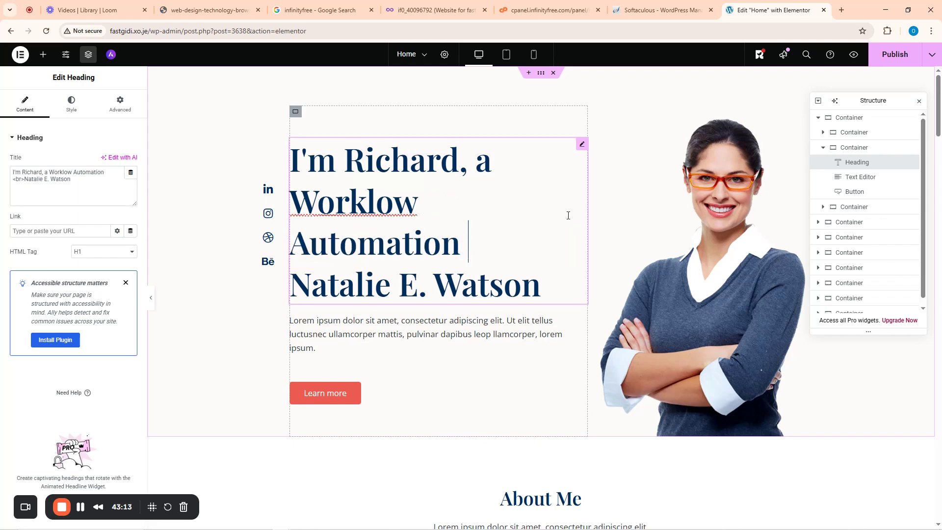
type("Expert")
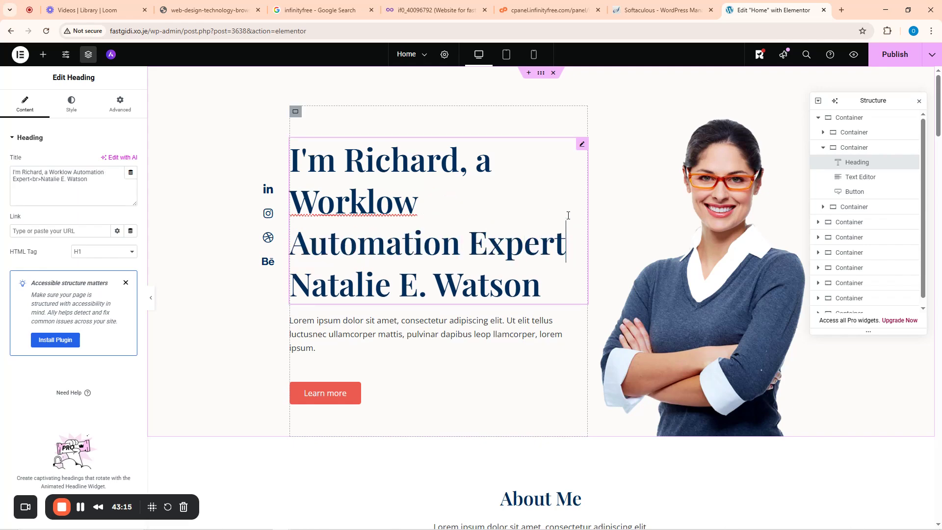
left_click(556, 277)
key("BackSpace")
key("BackSpace")
key("BackSpace")
key("BackSpace")
key("BackSpace")
key("BackSpace")
key("BackSpace")
key("BackSpace")
key("BackSpace")
key("BackSpace")
key("BackSpace")
key("BackSpace")
key("BackSpace")
key("BackSpace")
key("BackSpace")
key("BackSpace")
key("BackSpace")
key("BackSpace")
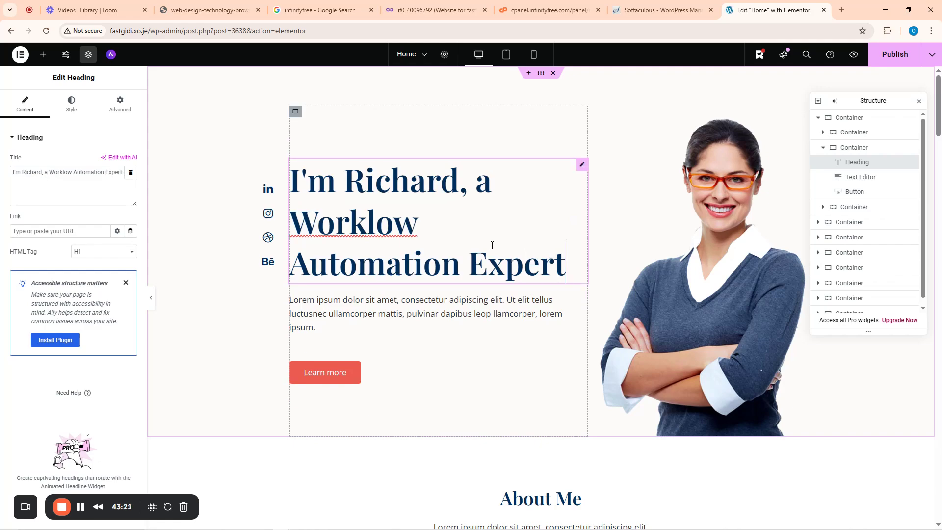
left_click(371, 226)
type("f")
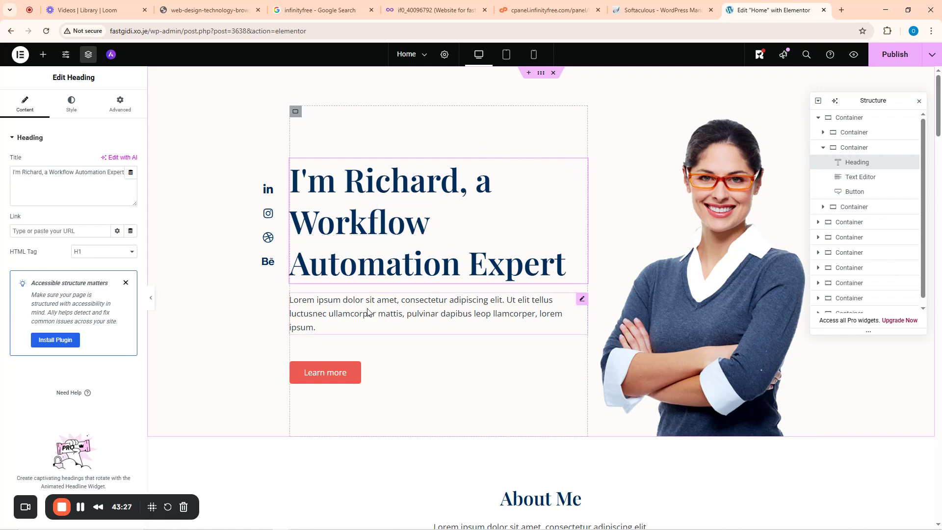
- Replace the intro paragraph with 'I believe in helping business make a lot of processes easier, especially the most boring ones.'
left_click(321, 317)
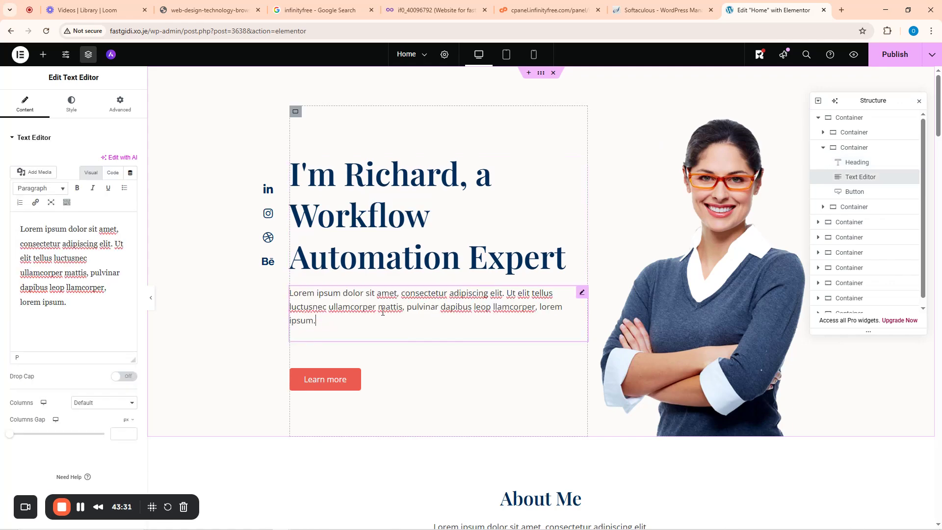
left_click_drag(327, 321, 307, 314)
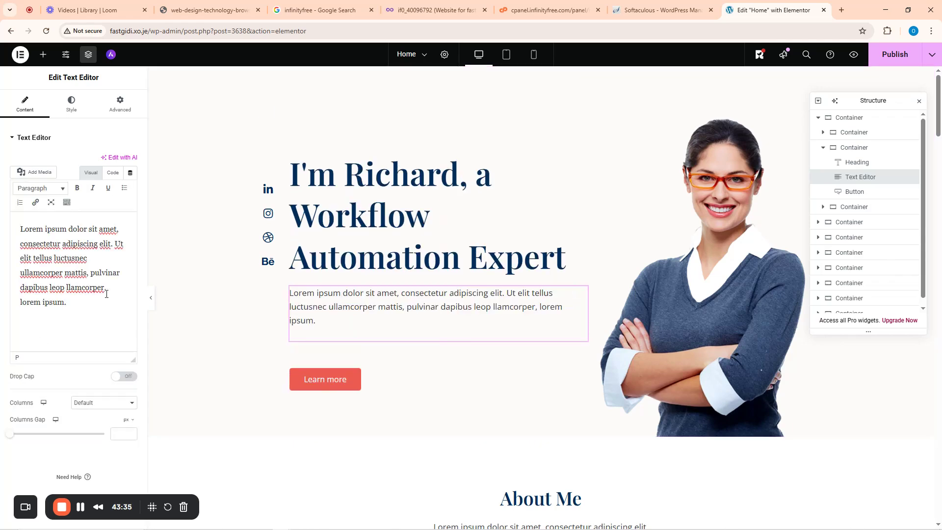
left_click_drag(70, 304, 8, 232)
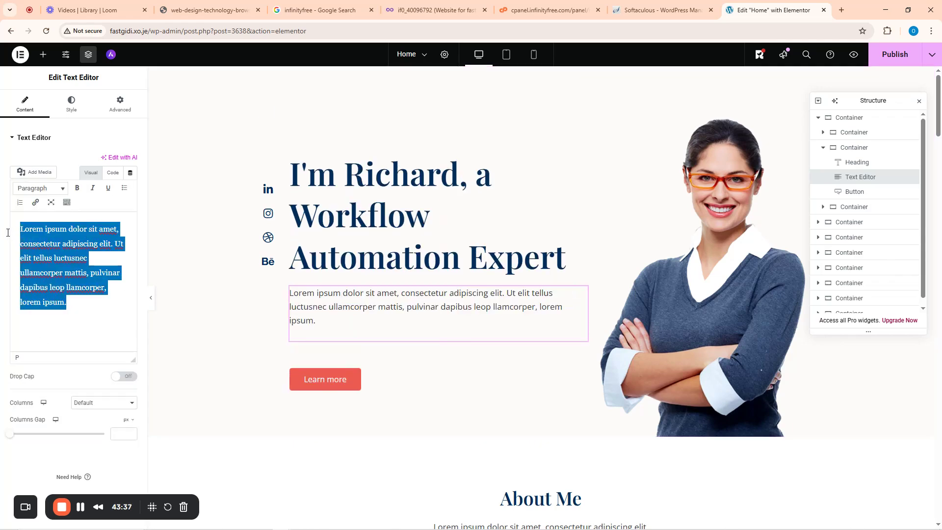
key("BackSpace")
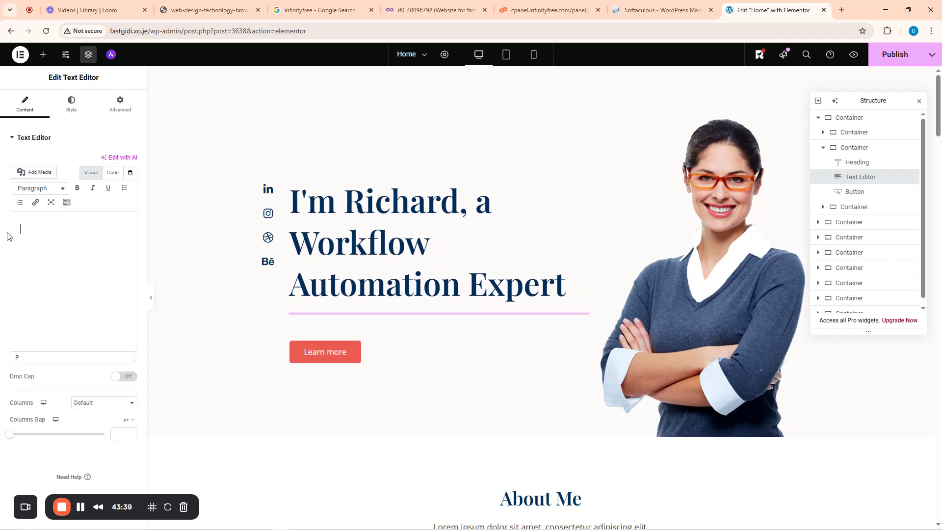
type("I")
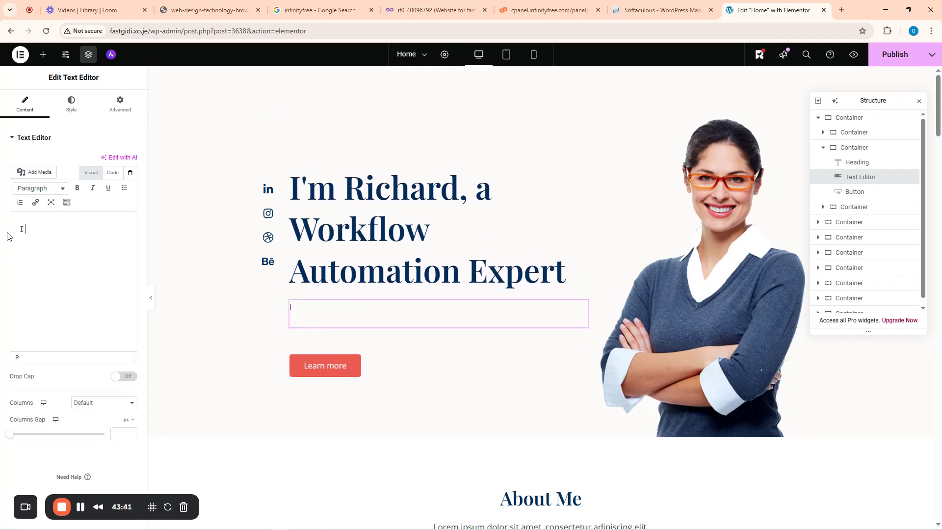
type(" believe in helping ")
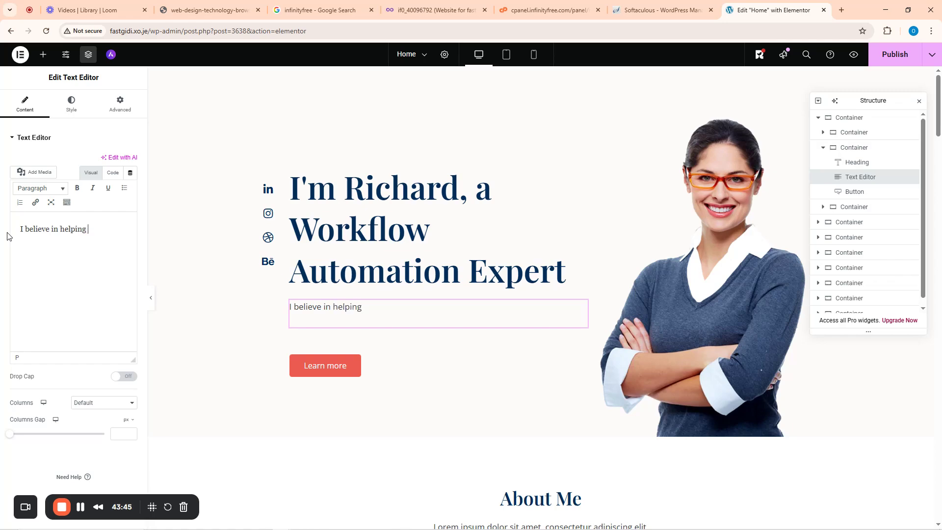
type("busineses make a lot")
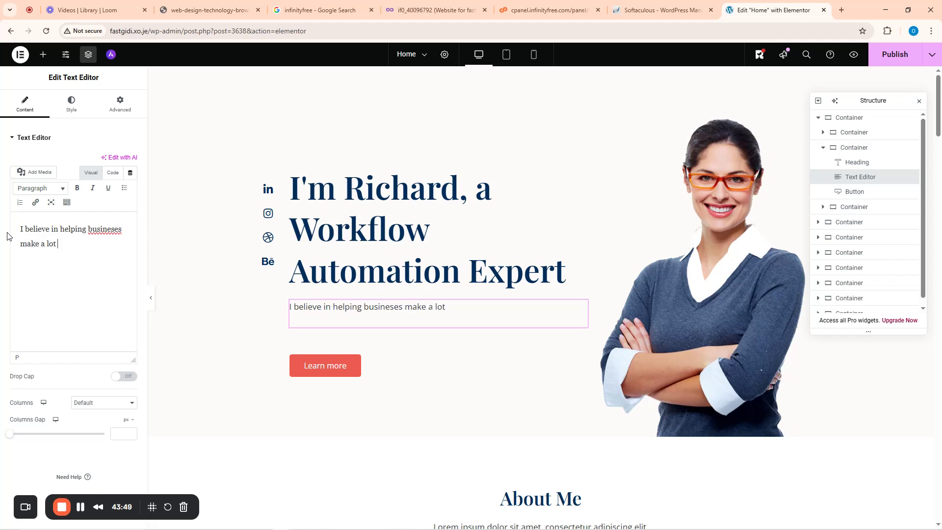
type(" of processes easier, especia")
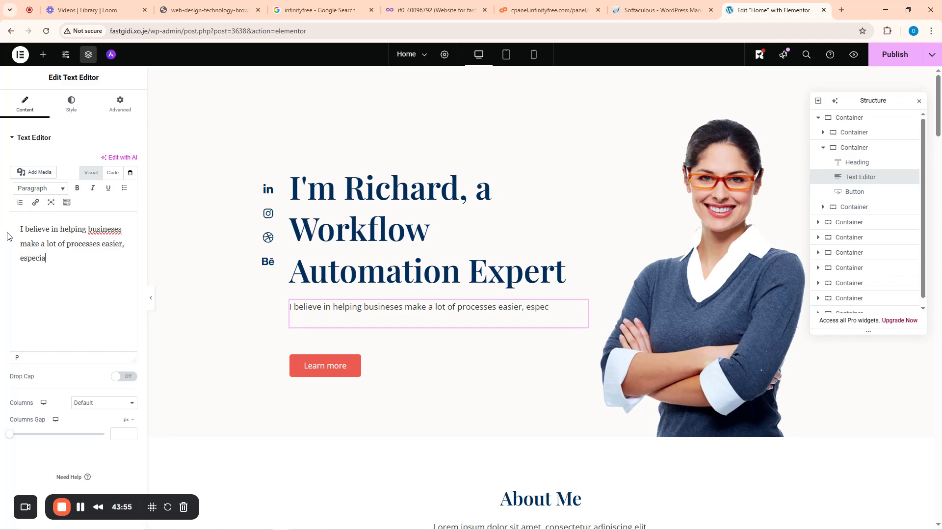
type("lly the most ")
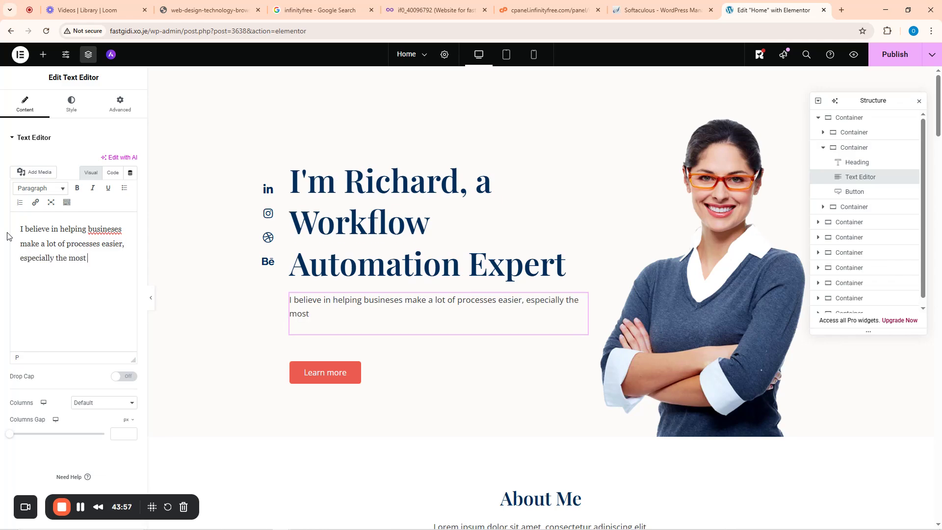
type("boring ones.")
right_click(107, 225)
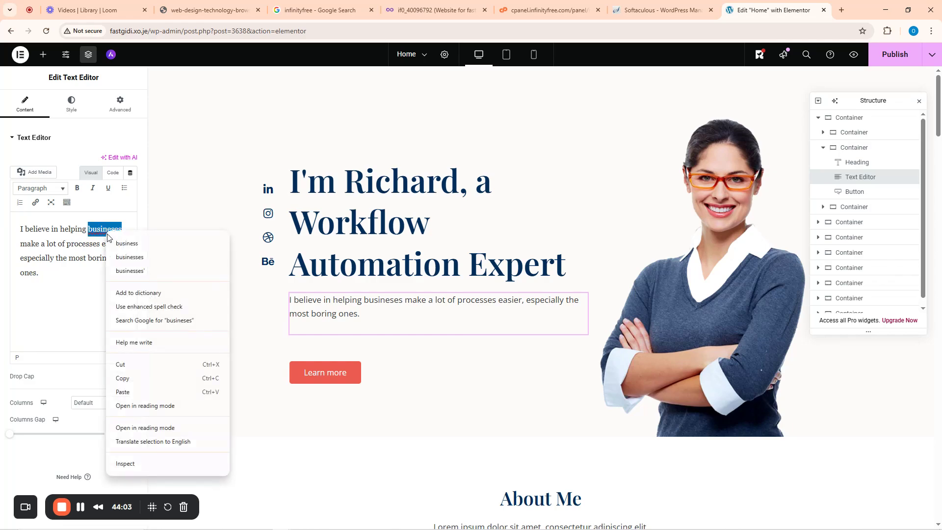
left_click(133, 244)
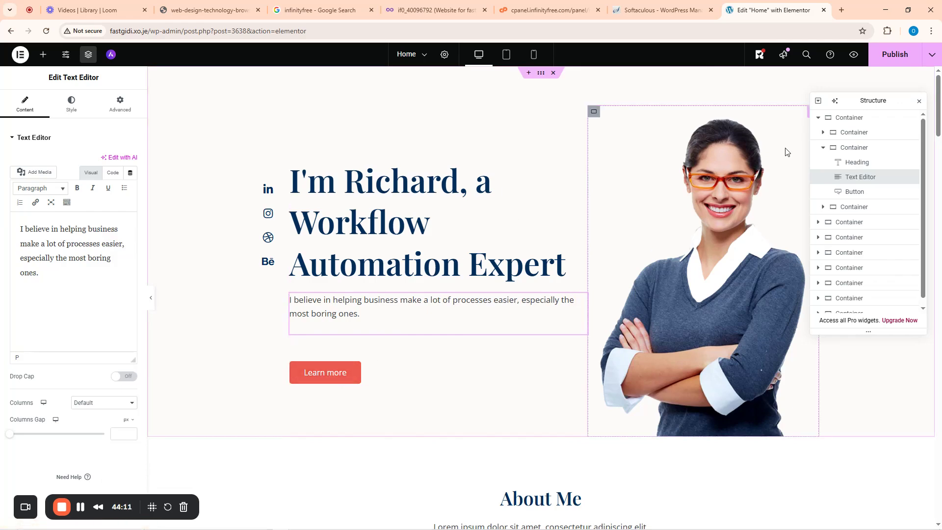
- Swap the hero portrait for male-1.jpg from the Media Library
left_click(777, 157)
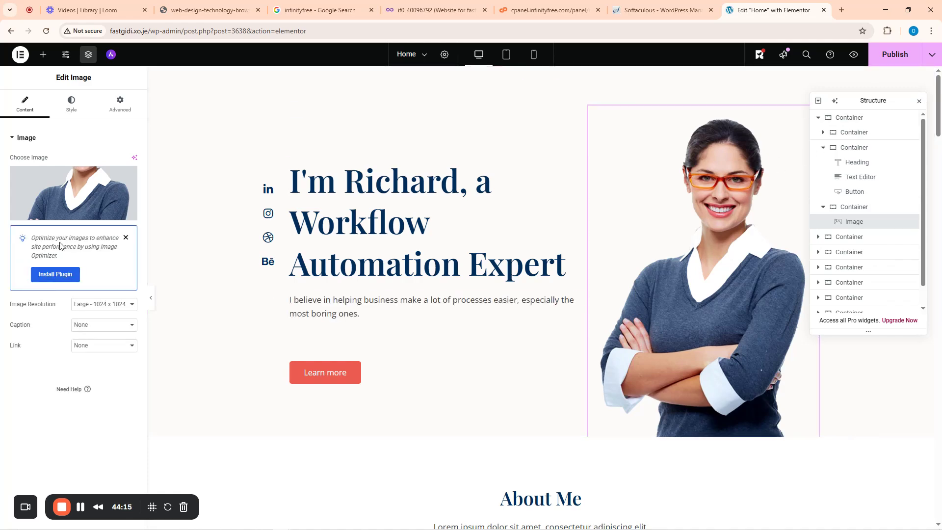
left_click(126, 237)
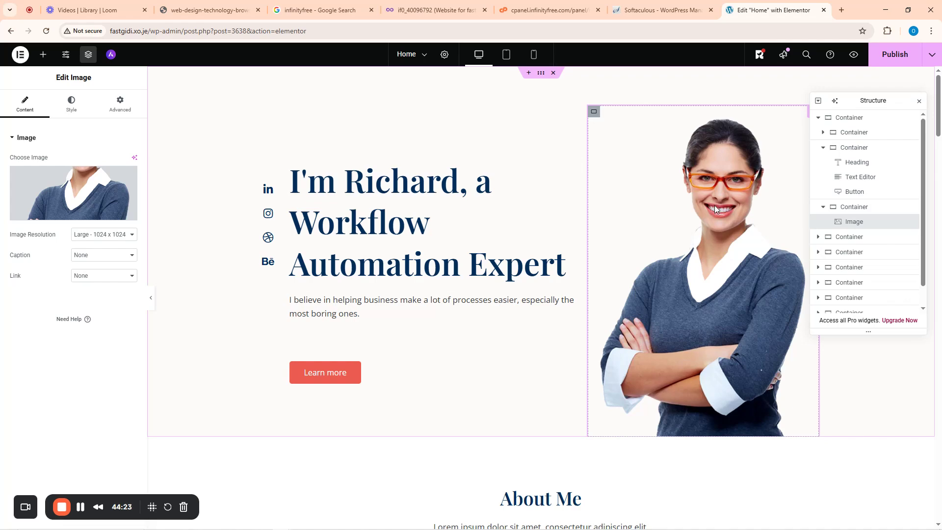
left_click(72, 217)
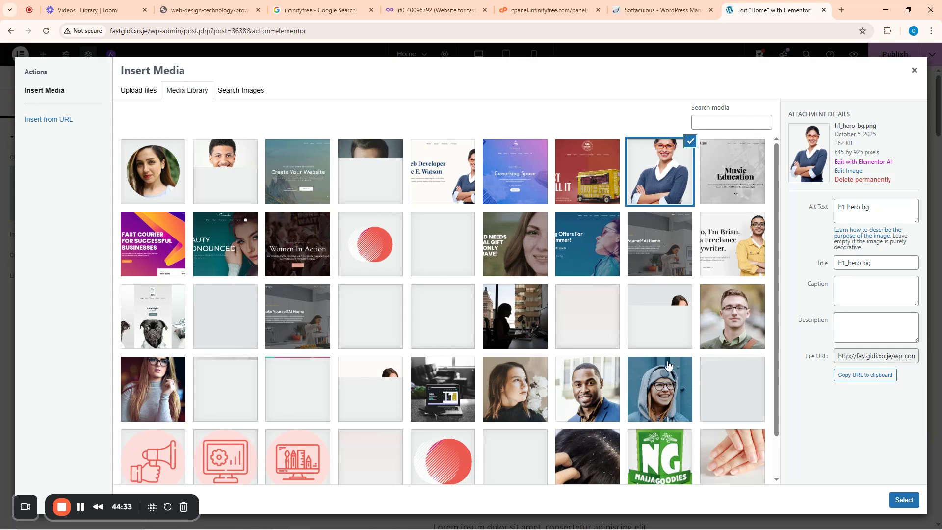
left_click(576, 395)
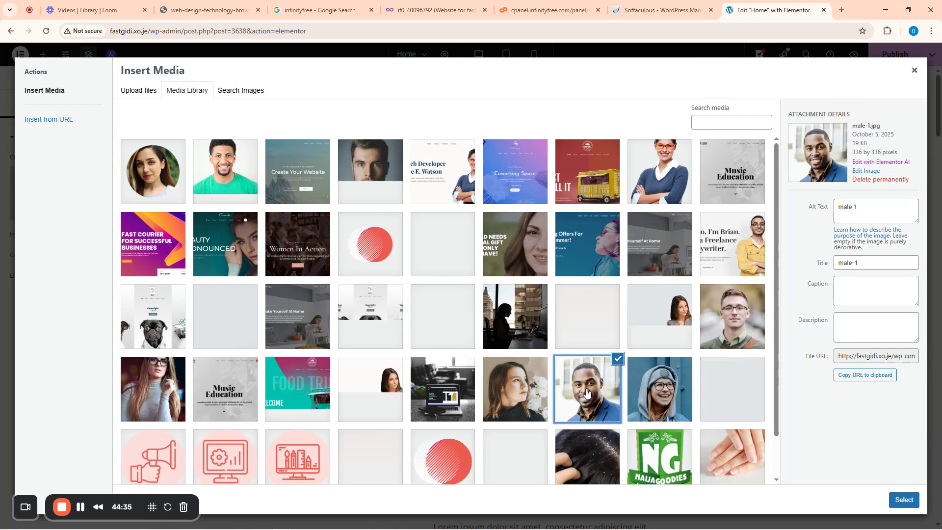
left_click(903, 499)
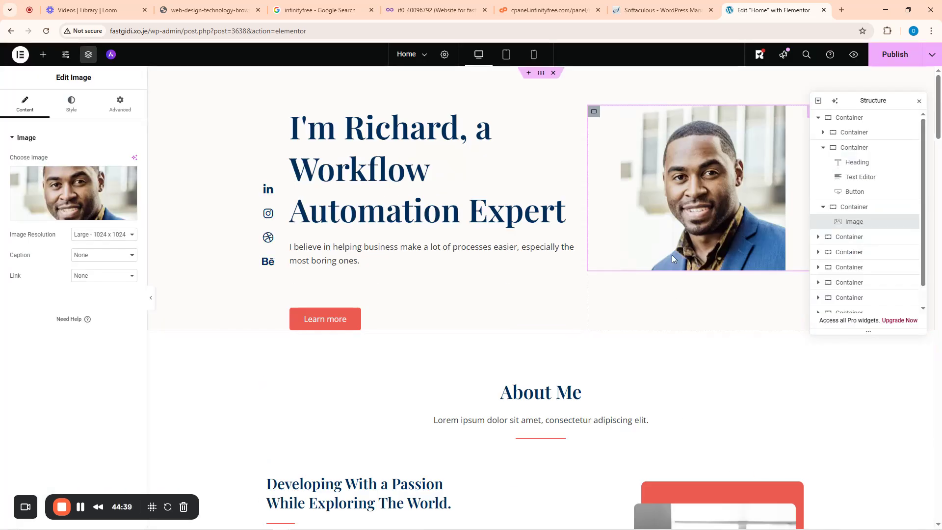
left_click(328, 322)
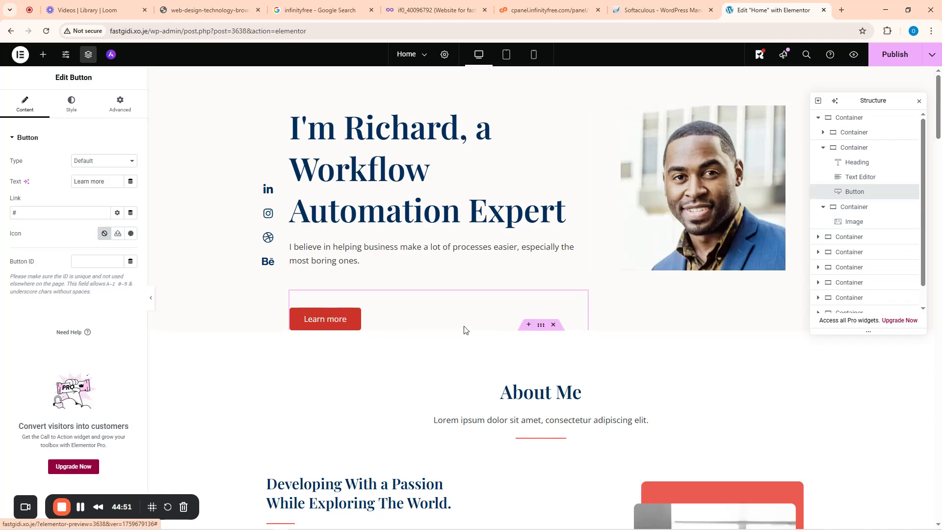
- Replace 'Me' in the About Me heading title with the owner's name
left_click(692, 200)
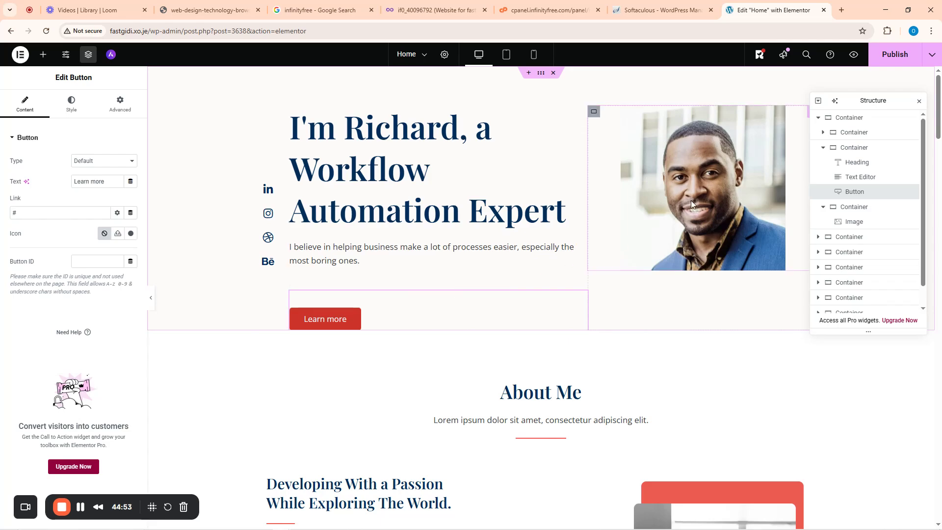
scroll(503, 383, "down", 4)
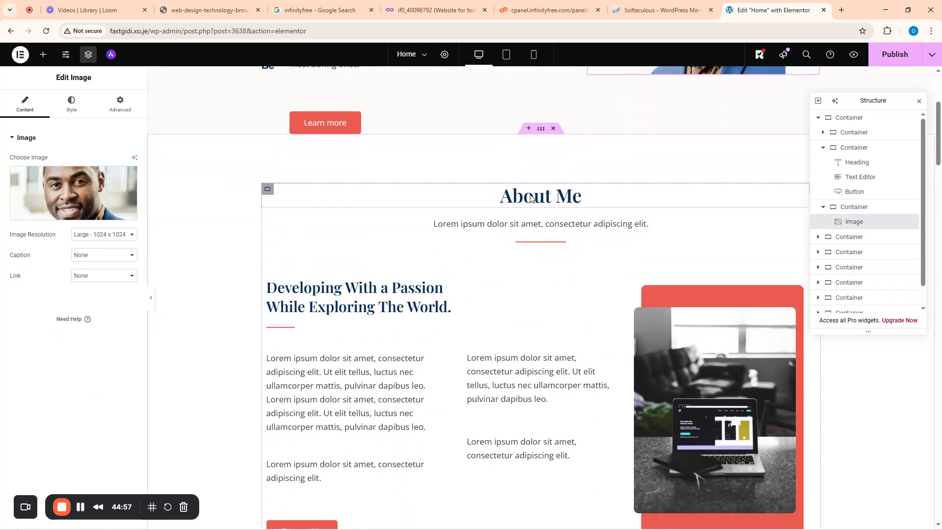
left_click(530, 197)
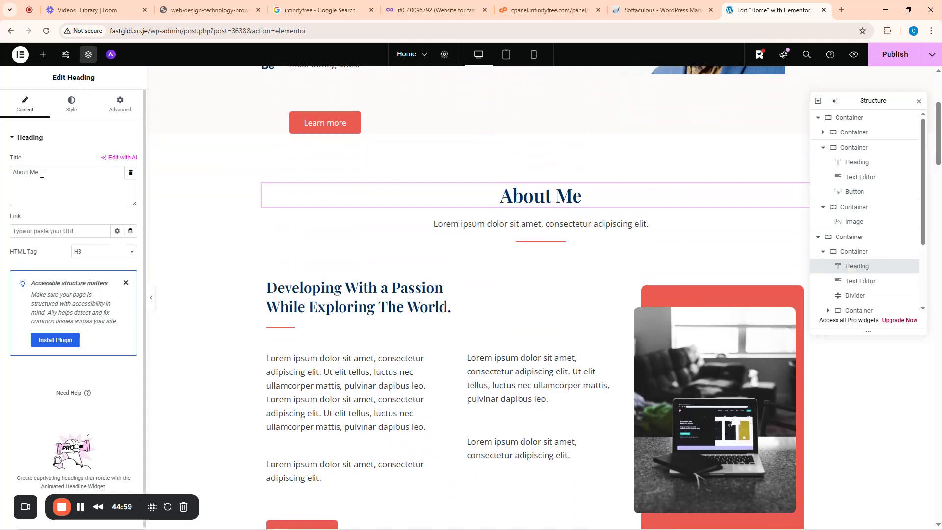
left_click_drag(42, 174, 32, 174)
type("Richar")
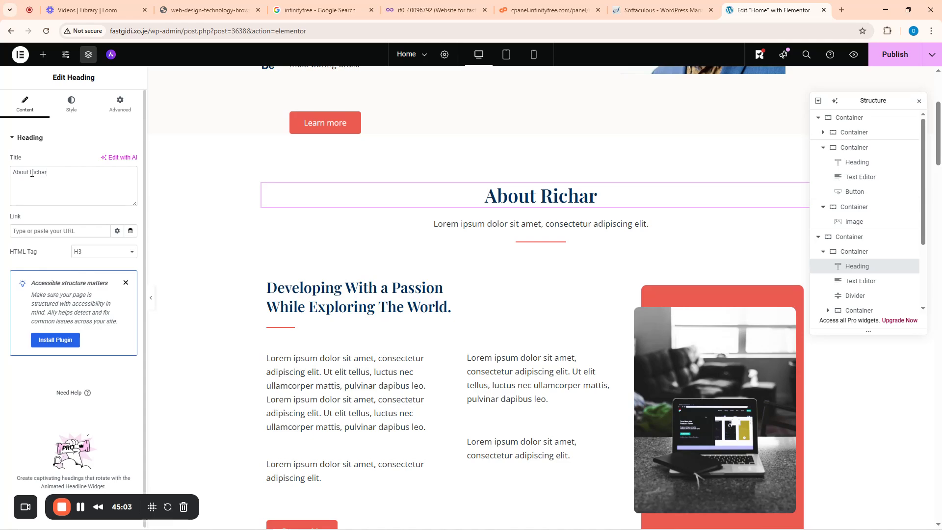
type("d ")
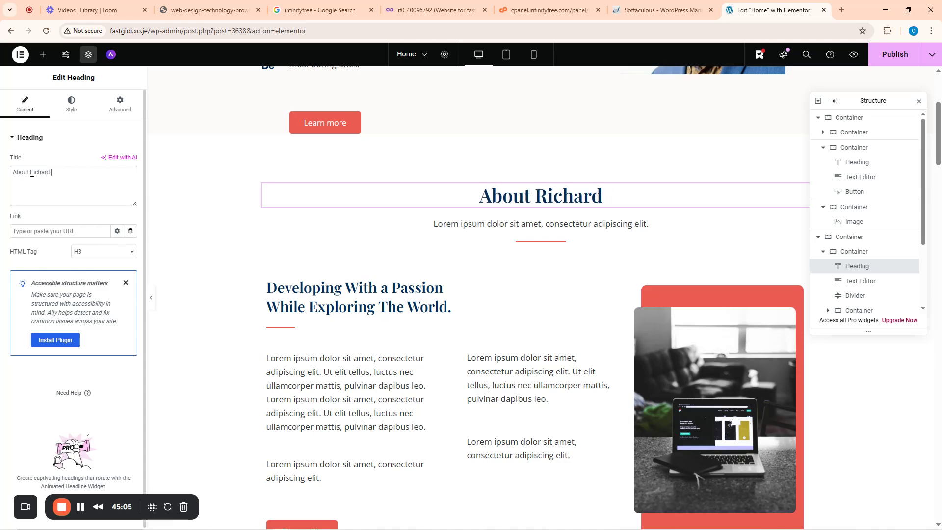
type("BN")
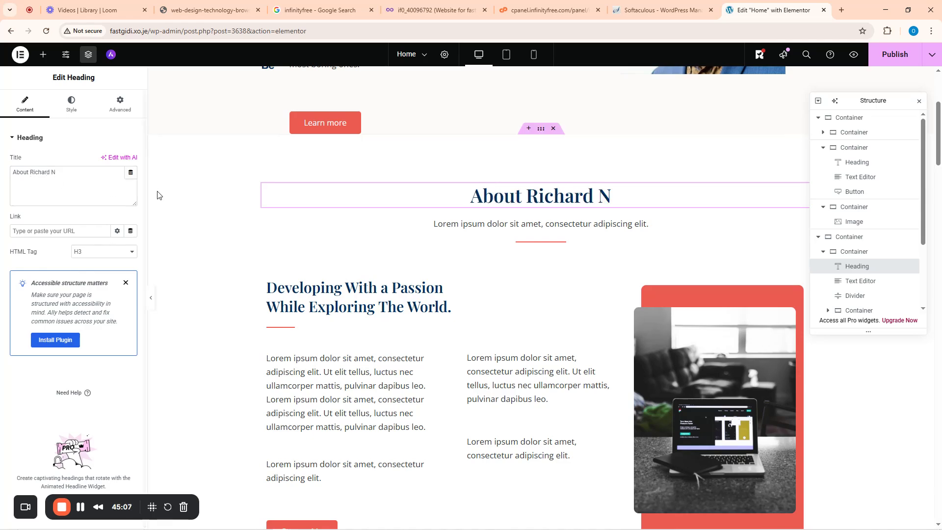
- Replace the Lorem ipsum subtitle with 'Learn more about your next Automation expert,' followed by the owner's first name
left_click(447, 228)
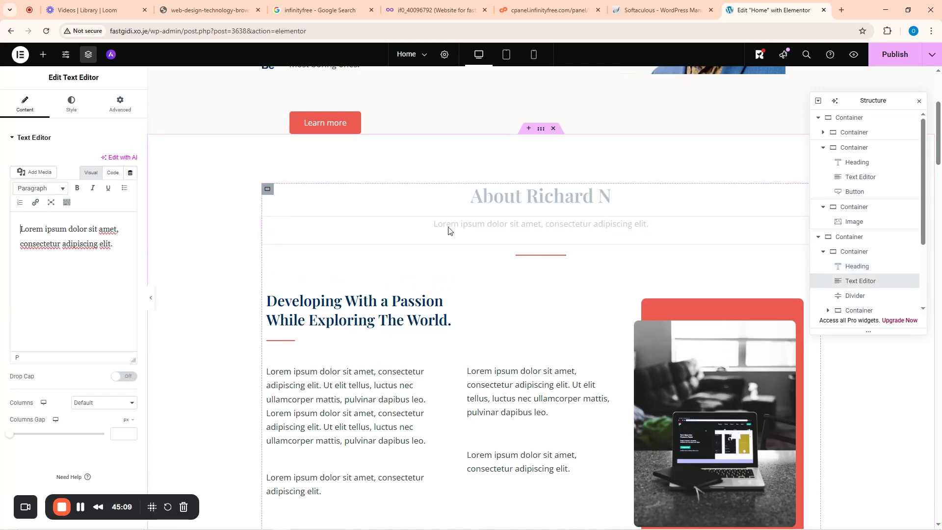
left_click_drag(115, 244, 14, 231)
type("Lea")
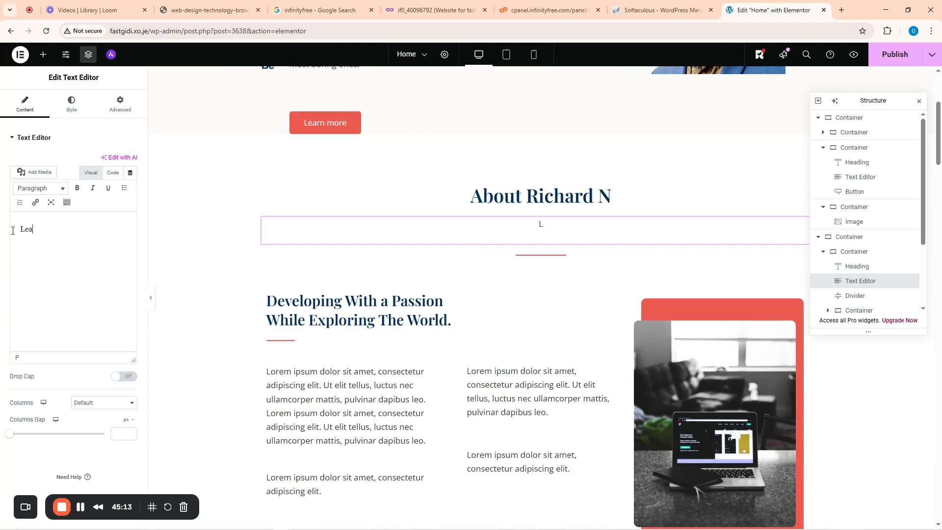
key("BackSpace")
key("BackSpace")
type("rn more about y")
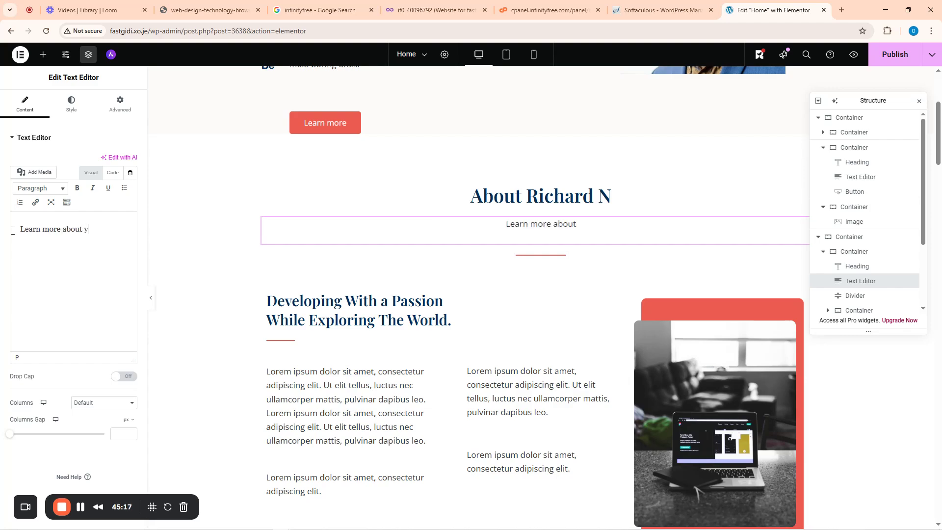
type("our next A")
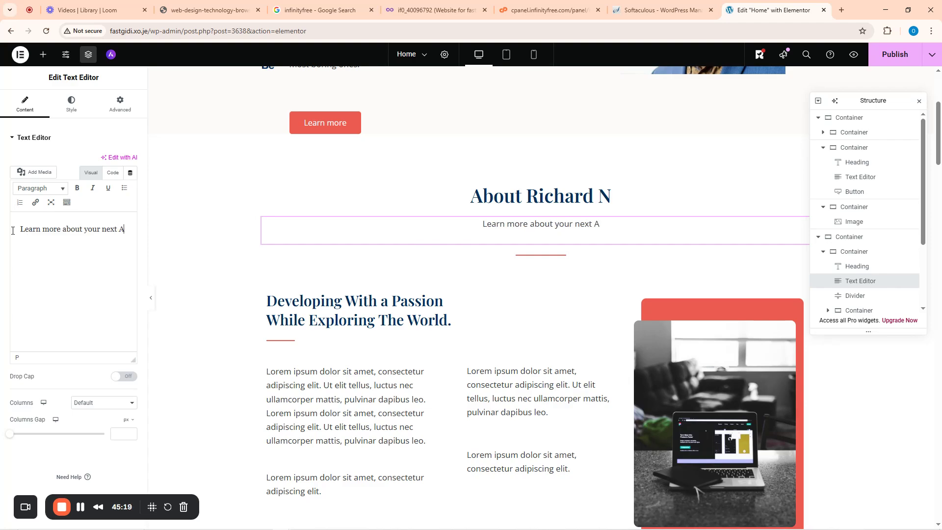
type("utomation exp")
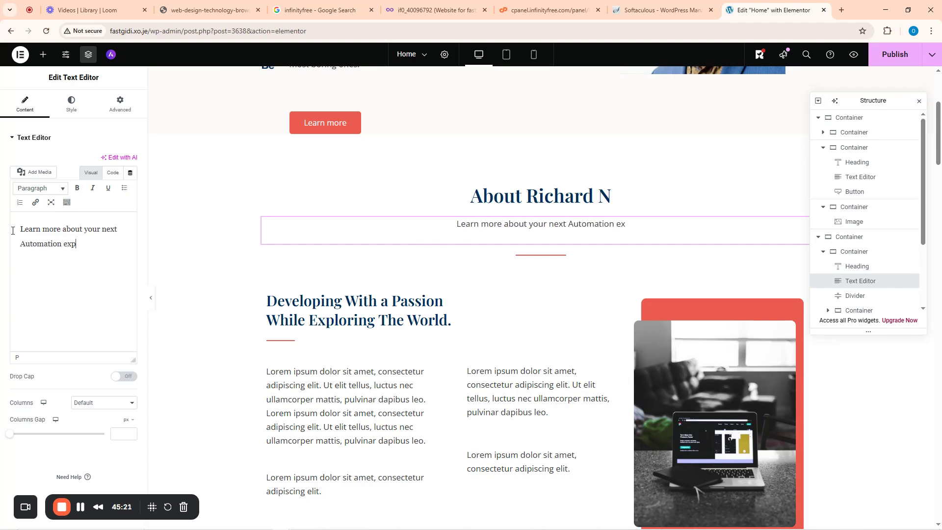
type("ert, R")
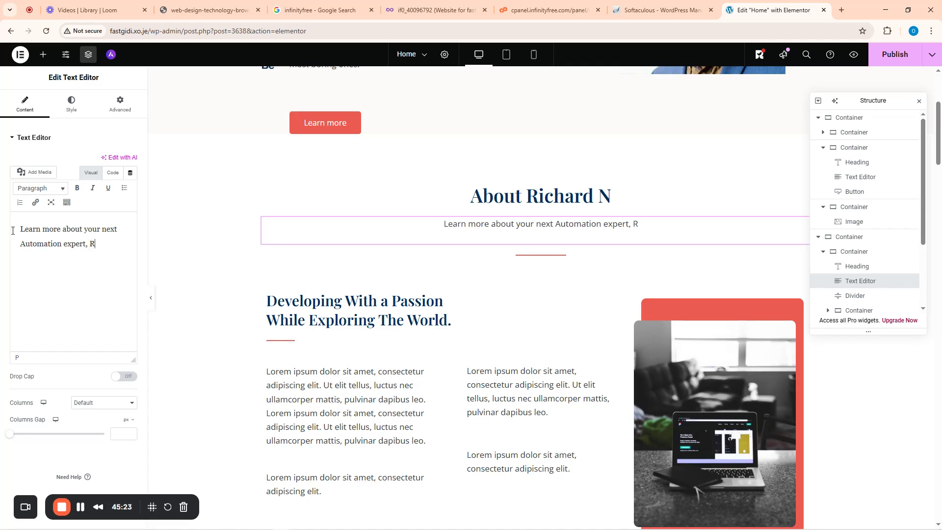
type("ichard.")
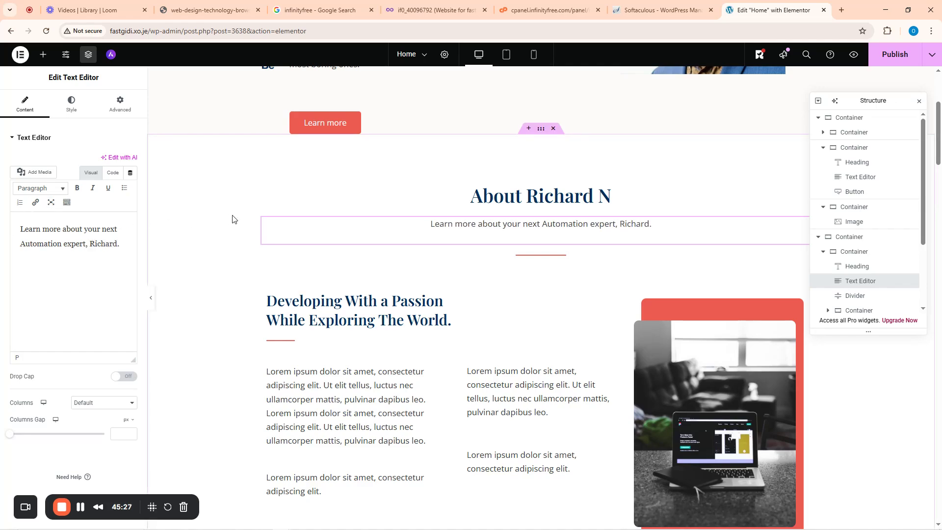
- Close the Structure navigator and scroll through the page to review the edits
left_click(918, 101)
scroll(583, 225, "down", 3)
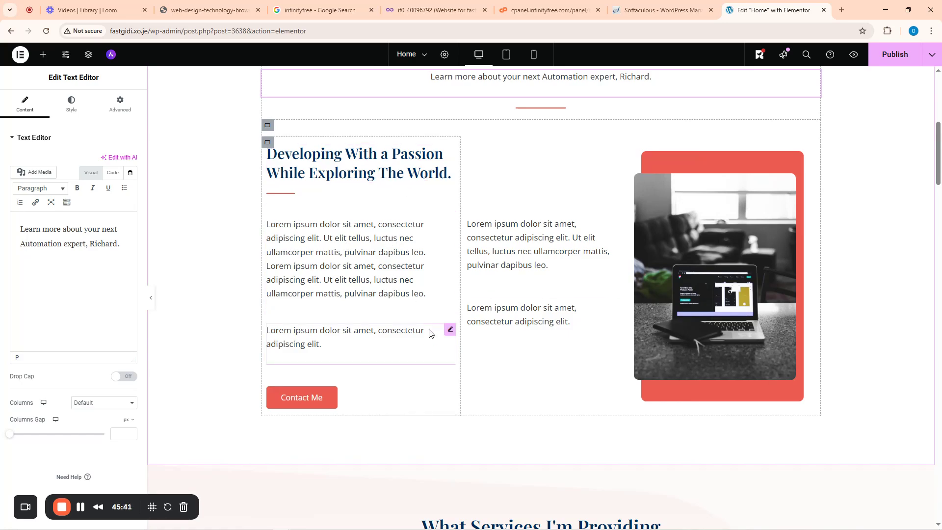
scroll(430, 329, "down", 7)
scroll(430, 329, "down", 3)
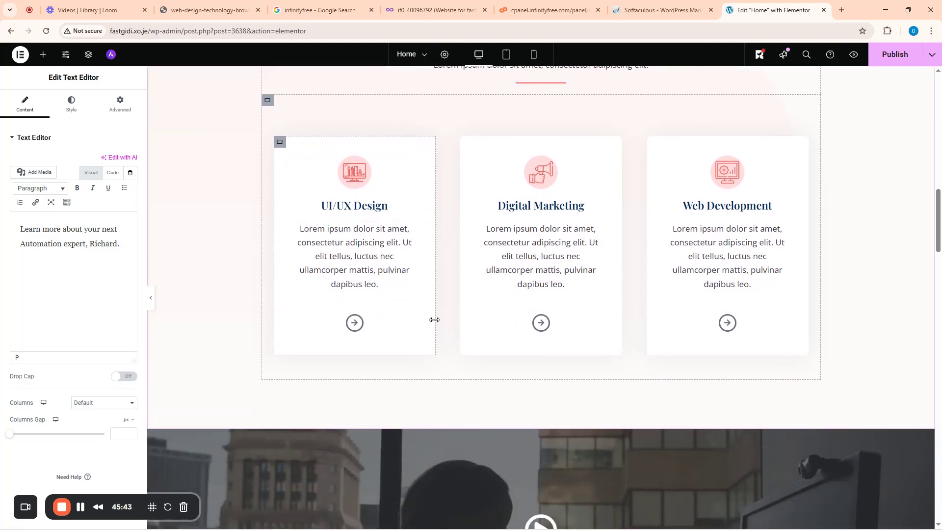
scroll(433, 319, "up", 5)
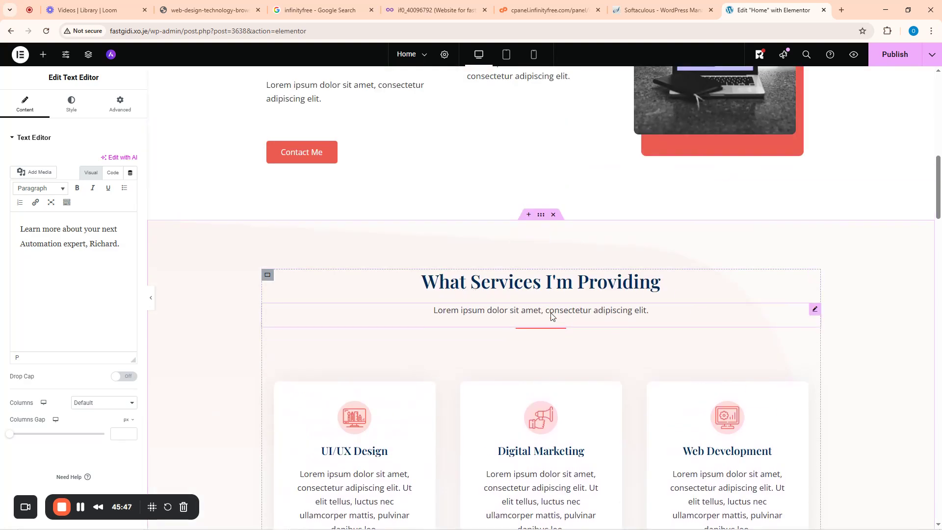
- Replace the services subtitle with 'Below is a list of services i offer. Remember to reach out before you book our service'
left_click(611, 321)
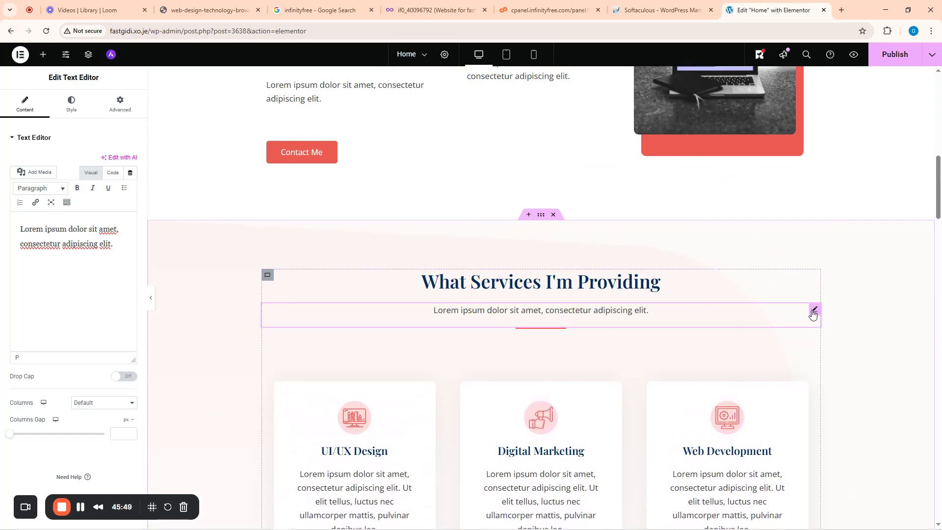
left_click(648, 311)
left_click(117, 253)
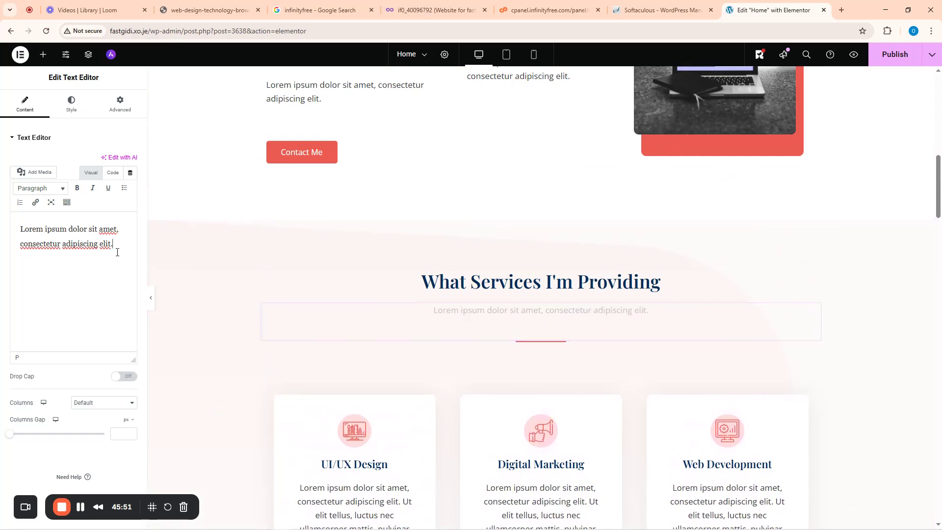
key("ctrl+a")
key("BackSpace")
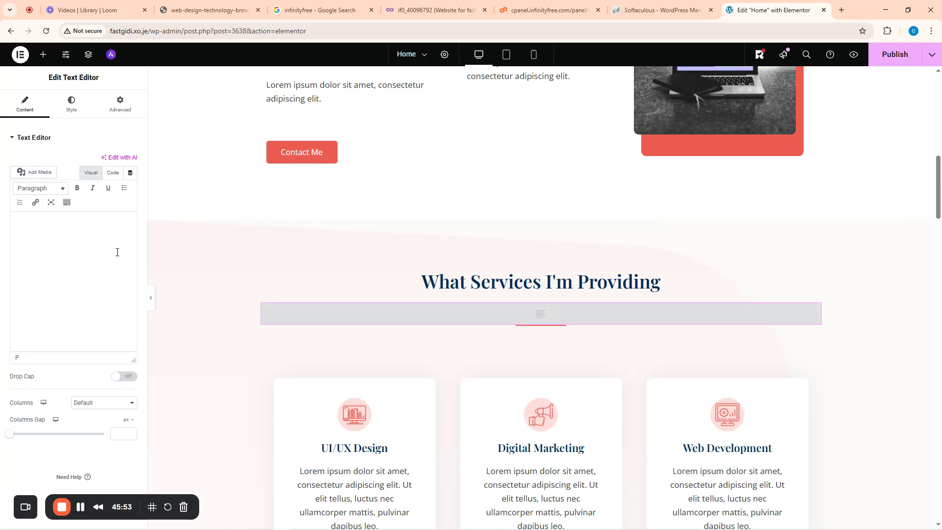
type("Below is a list of services i of")
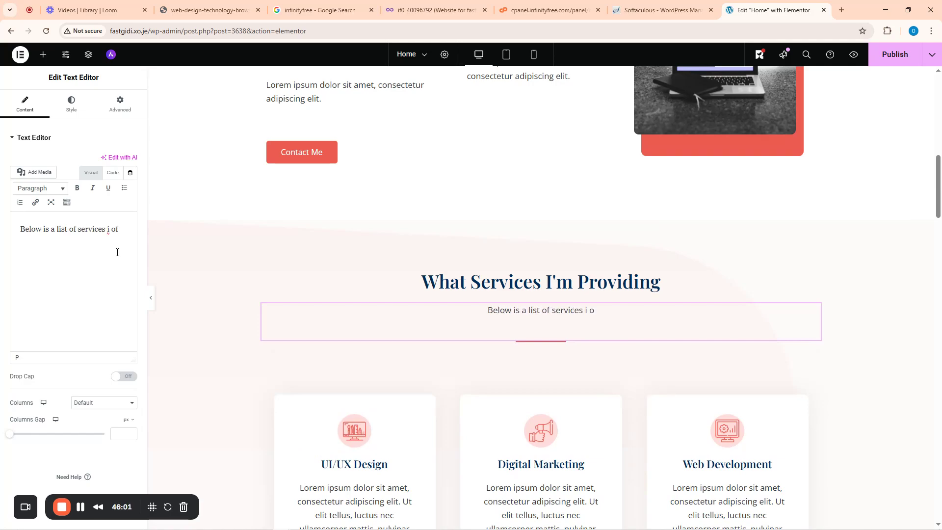
type("er. Reemember")
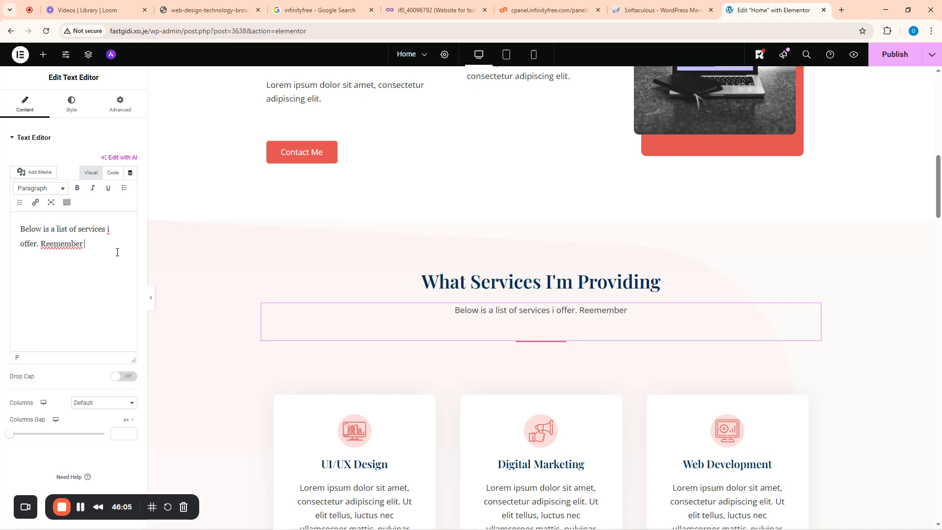
key("BackSpace")
key("BackSpace")
key("BackSpace")
key("BackSpace")
key("BackSpace")
key("BackSpace")
key("BackSpace")
type("me")
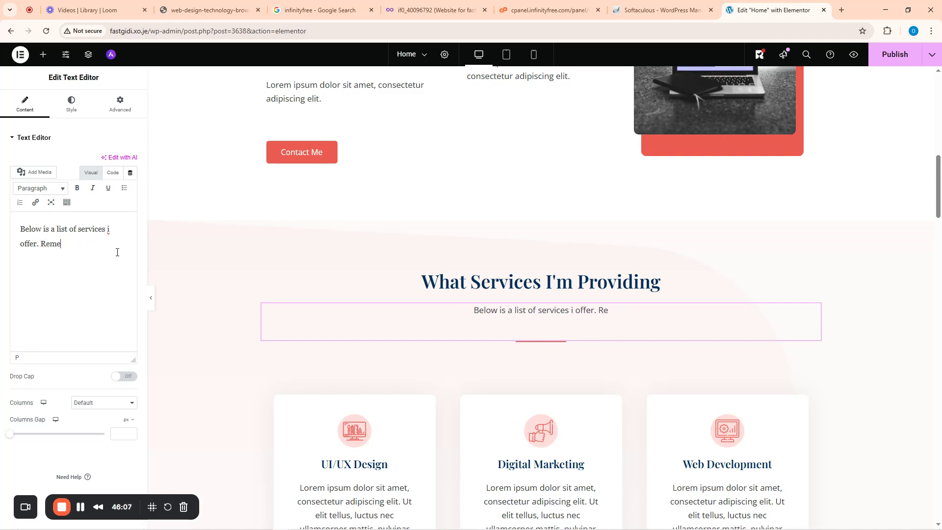
type("mber to reach")
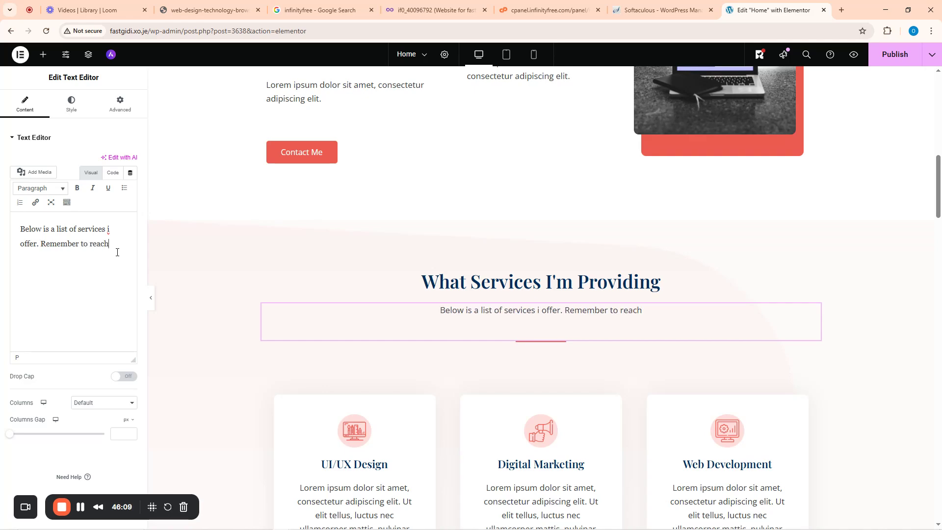
type(" out before you")
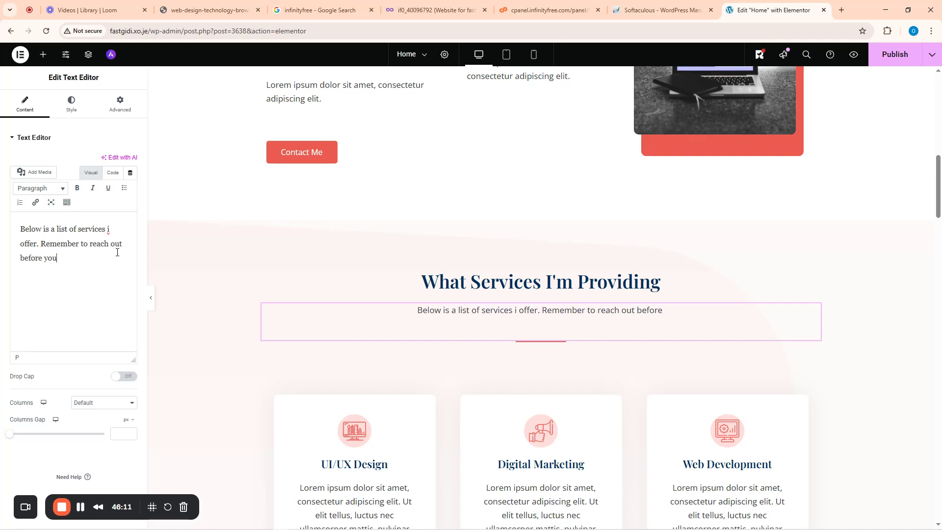
type(" bo")
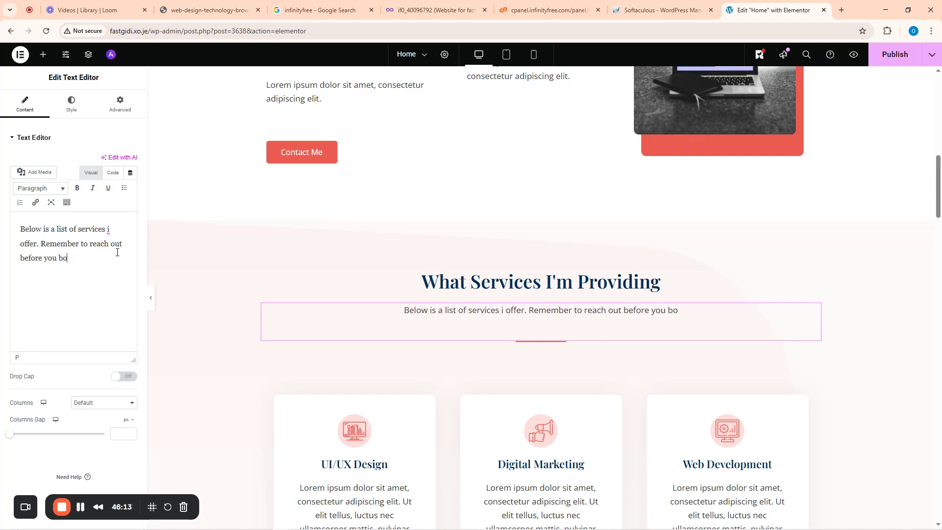
type("ok our s")
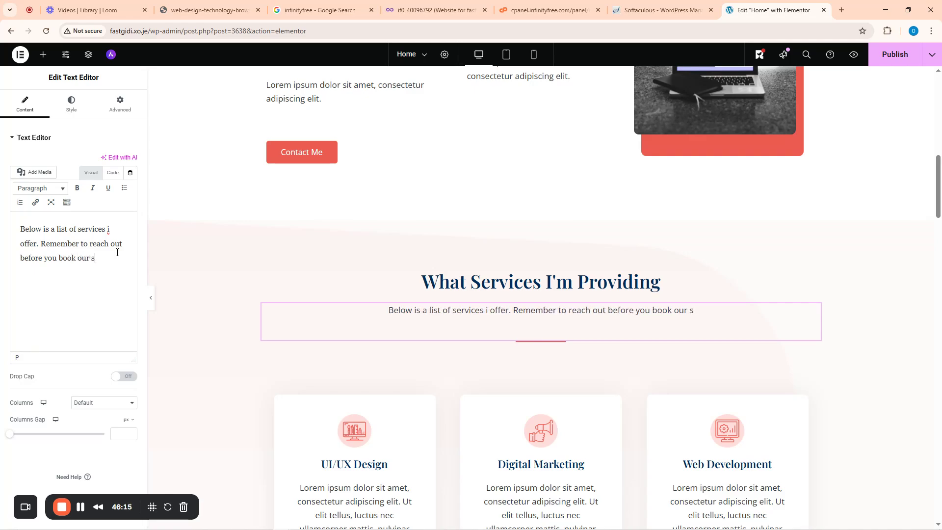
type("ervice")
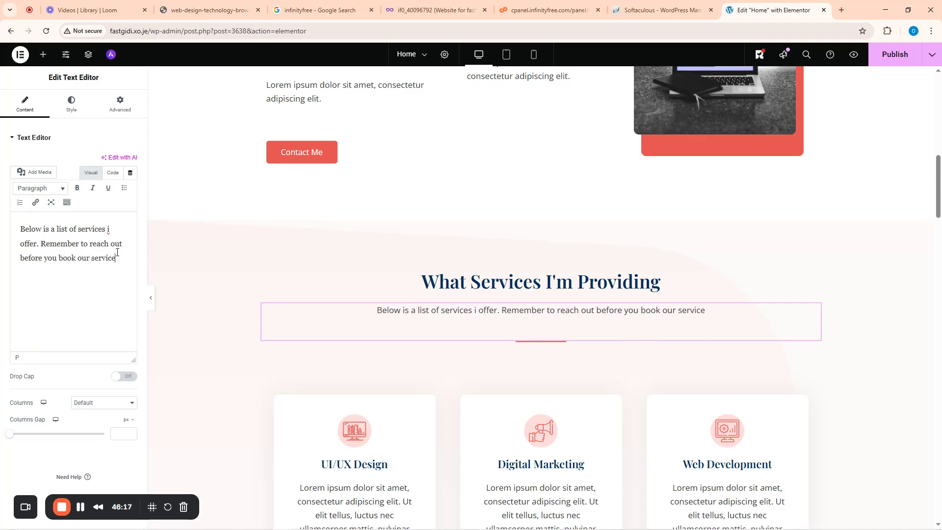
scroll(199, 278, "down", 5)
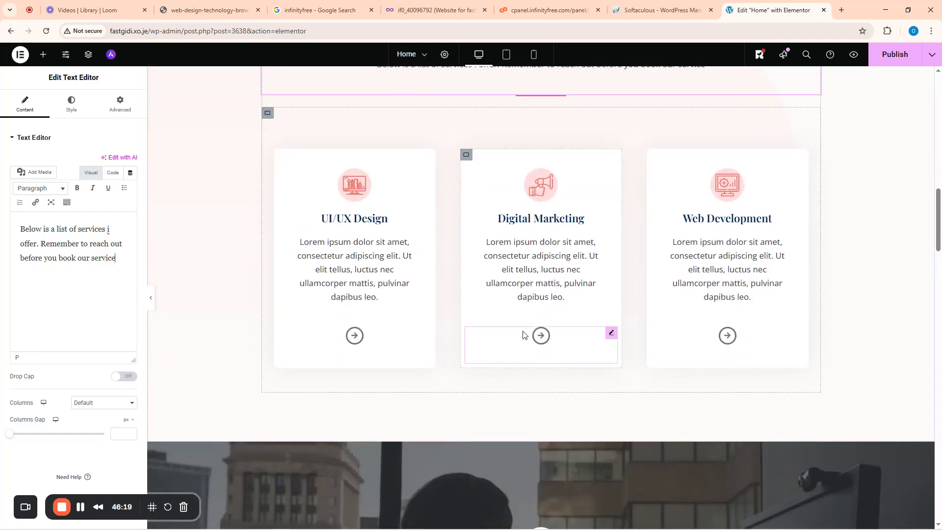
scroll(525, 332, "down", 4)
scroll(434, 274, "up", 7)
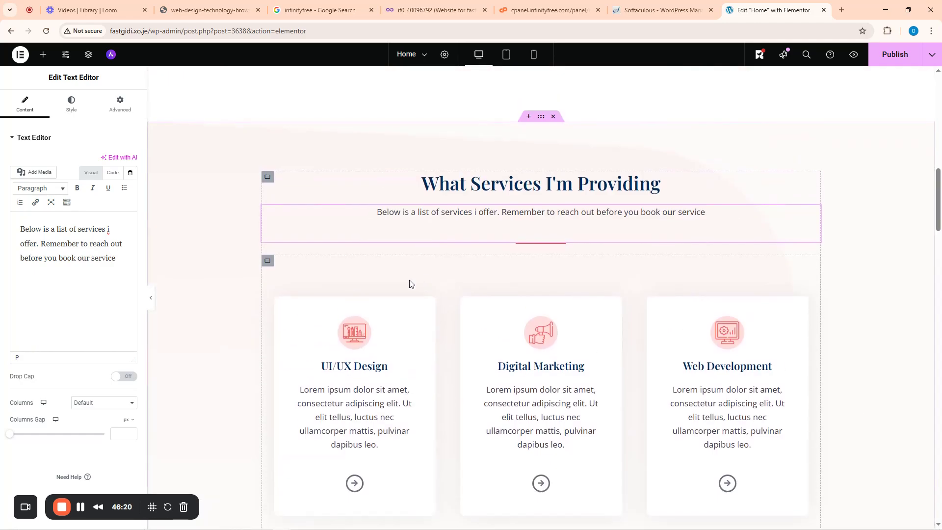
- Rename the UI/UX Design, Digital Marketing and Web Development card headings to Lead Generation, Digital Marketing, Appointment Scheduling
left_click(422, 366)
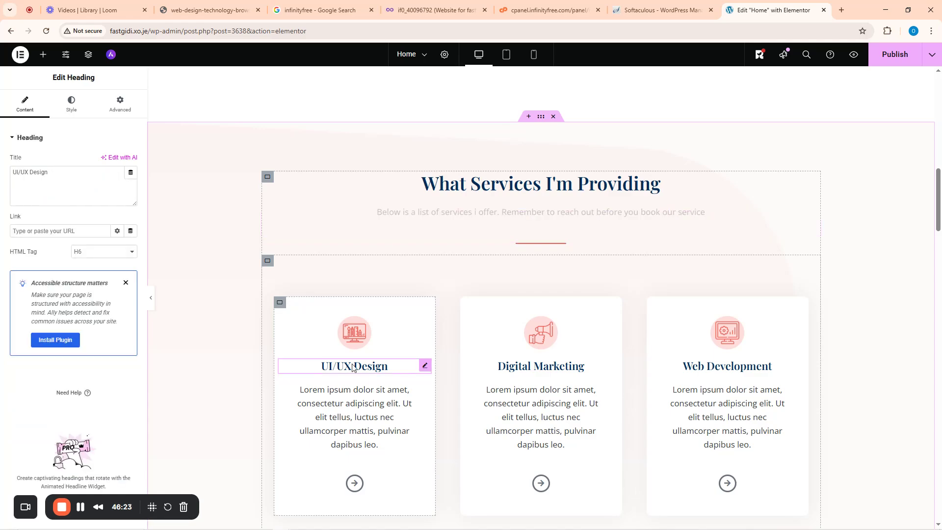
left_click_drag(57, 173, 9, 177)
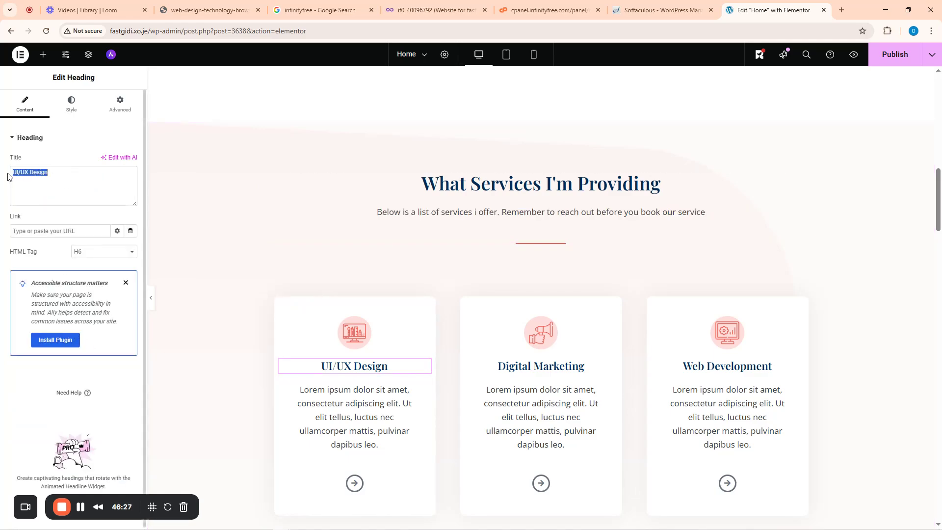
type("Lead G")
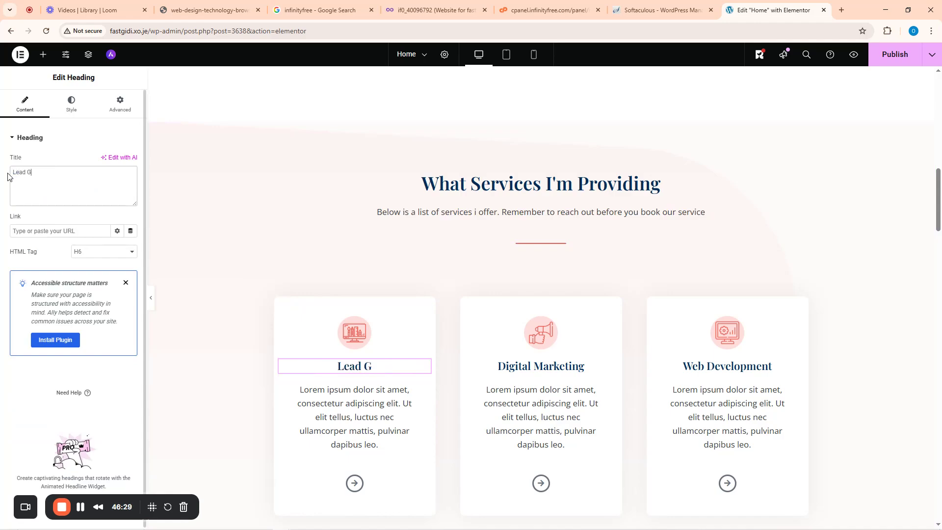
type("eneration")
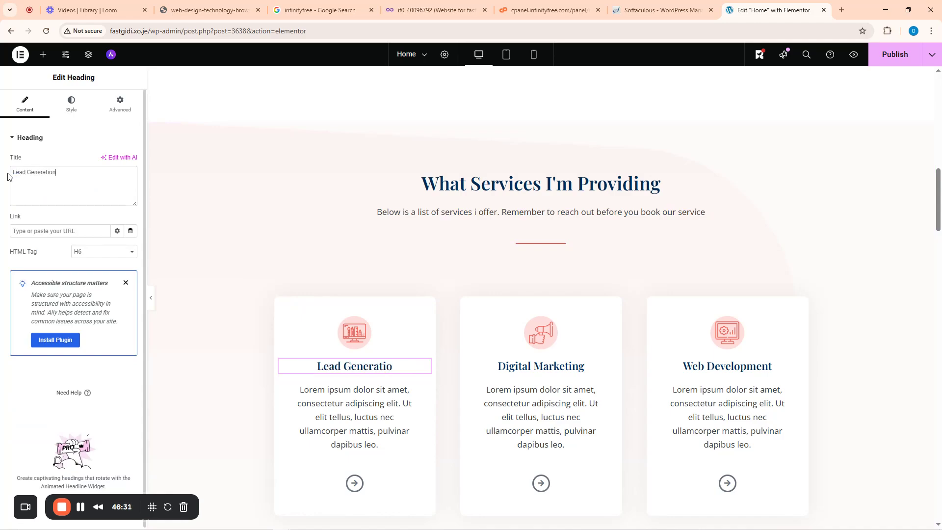
left_click(593, 369)
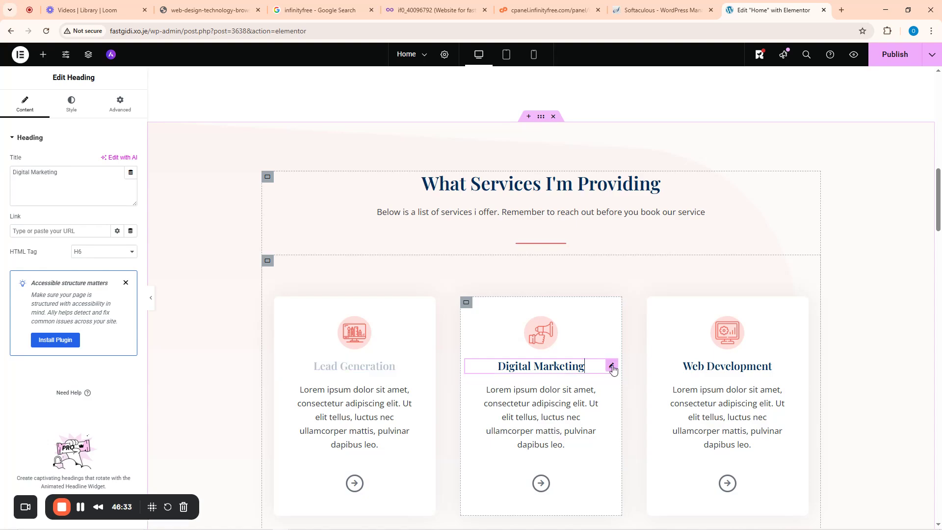
left_click(80, 174)
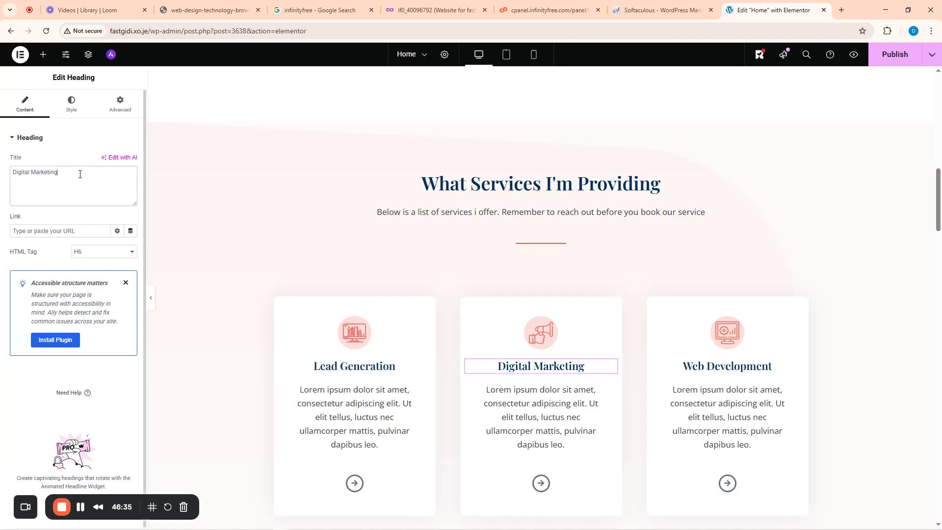
key("ctrl+a")
key("BackSpace")
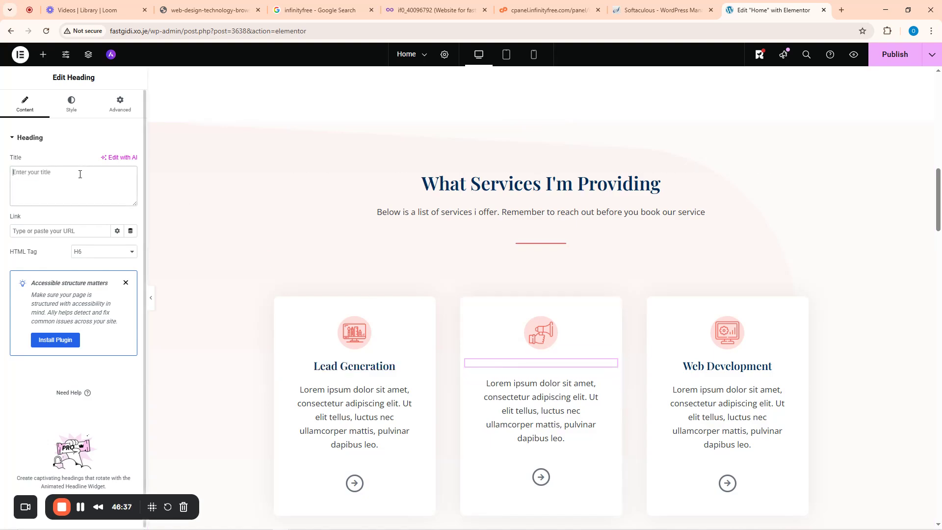
type("Digit")
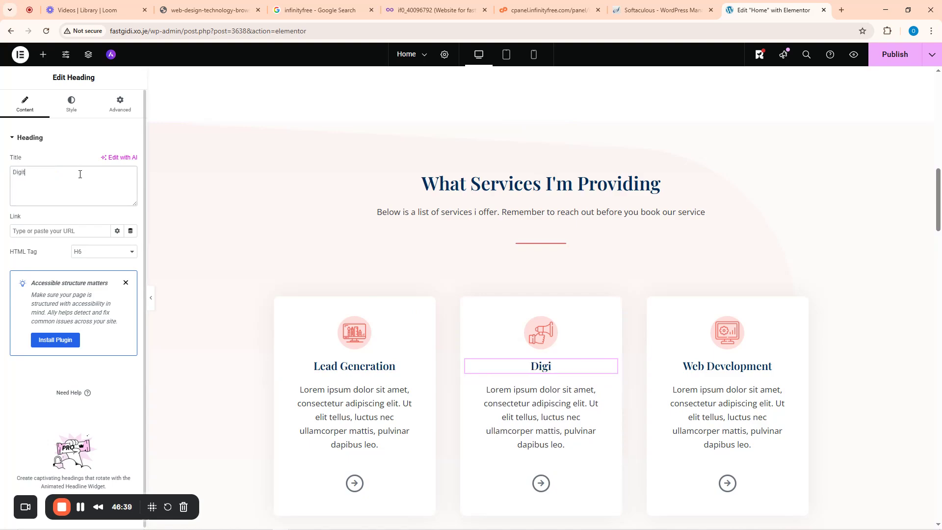
type("al Marketing")
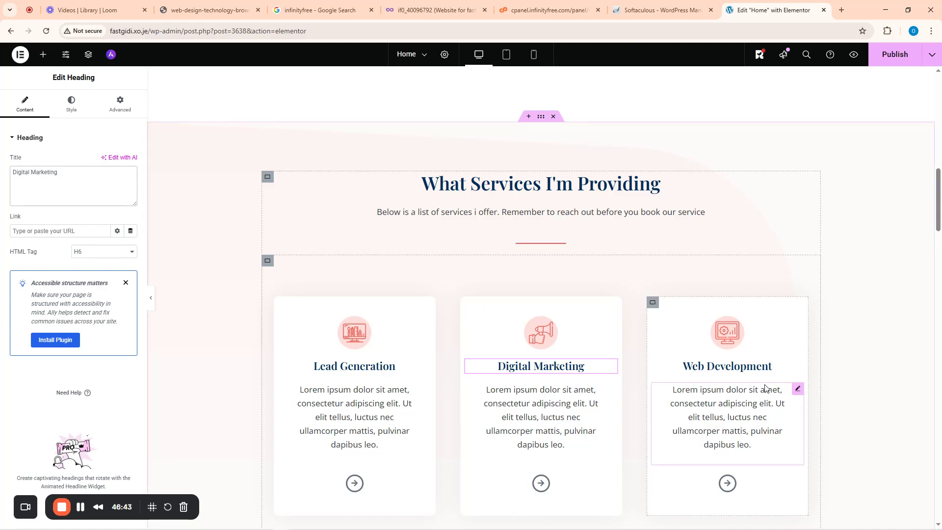
left_click(799, 368)
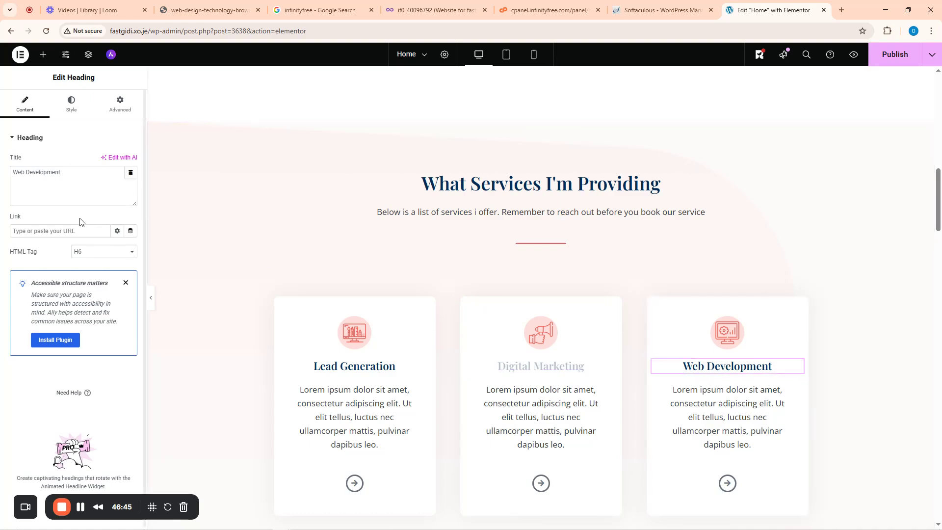
triple_click(77, 180)
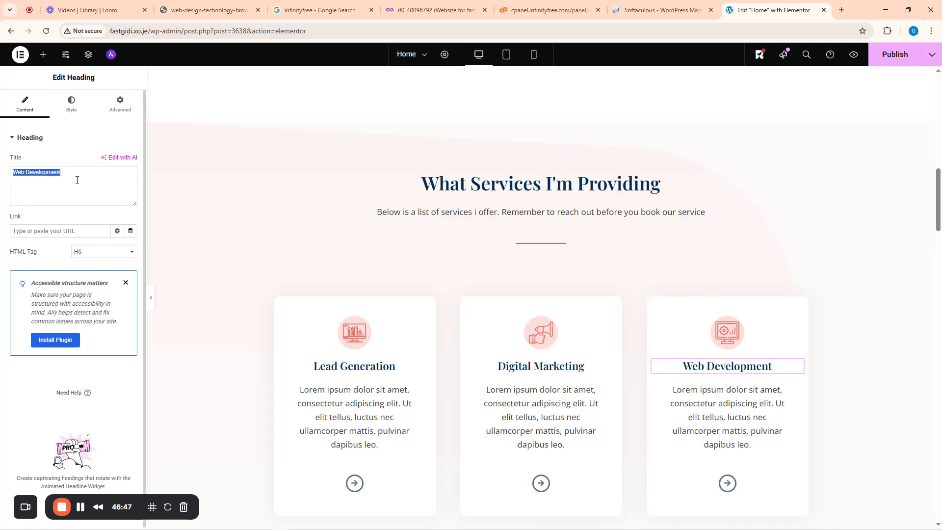
type("Appointment Schedul")
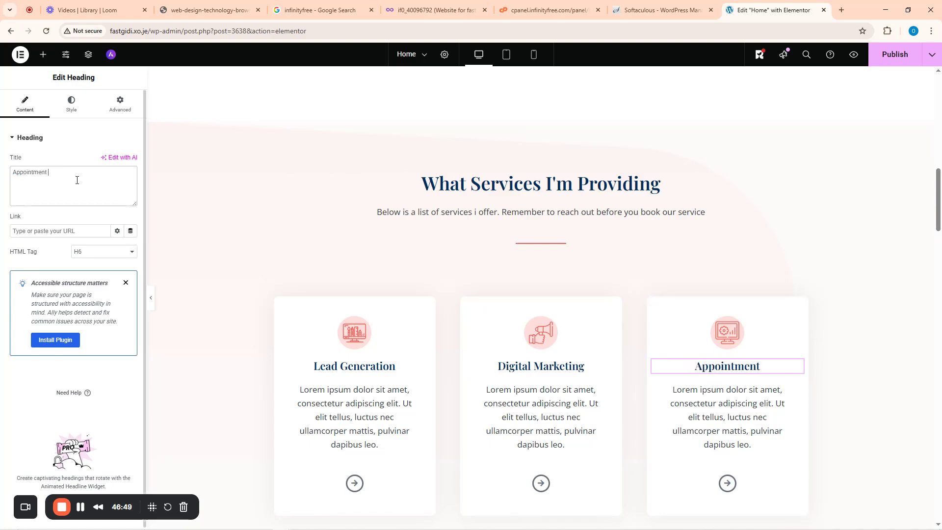
type("ing")
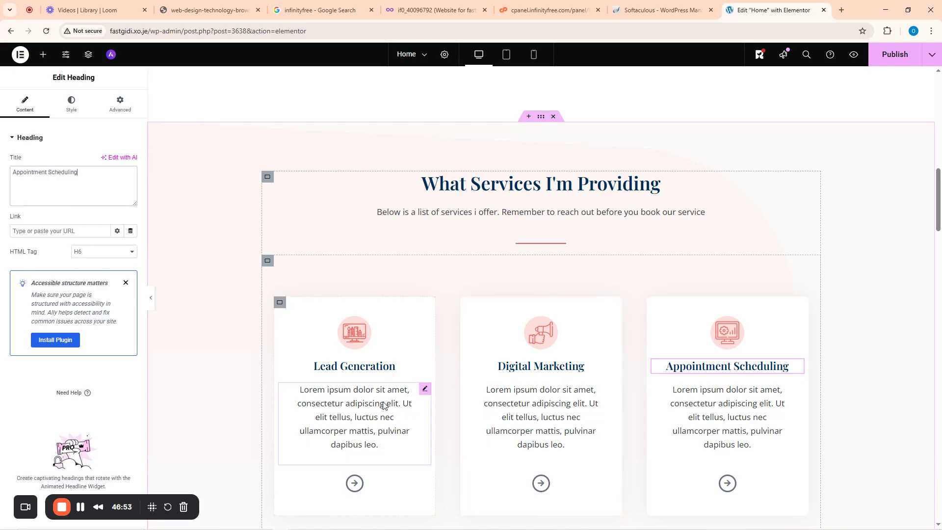
- Replace the Lorem ipsum text with 'Let me be your expert B2B Lead generation expert… convert very exceptionally'
left_click(425, 389)
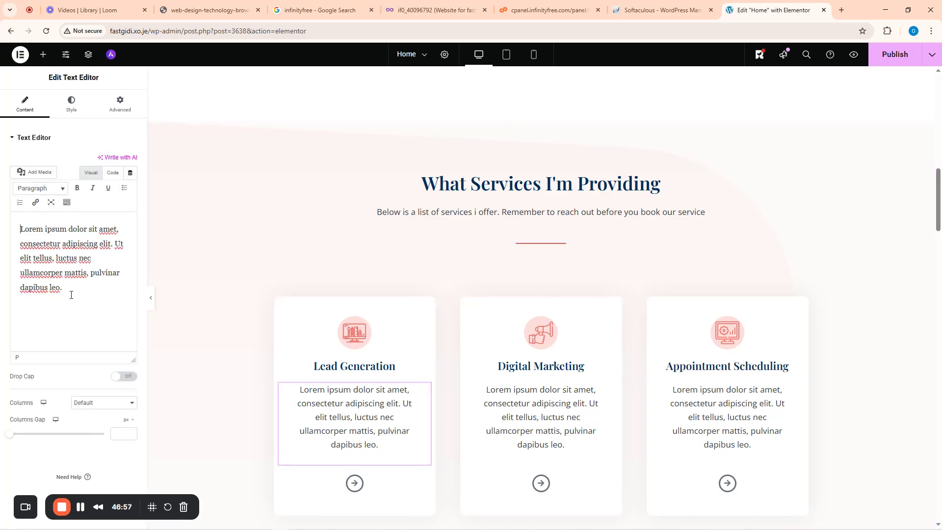
left_click_drag(72, 295, 15, 224)
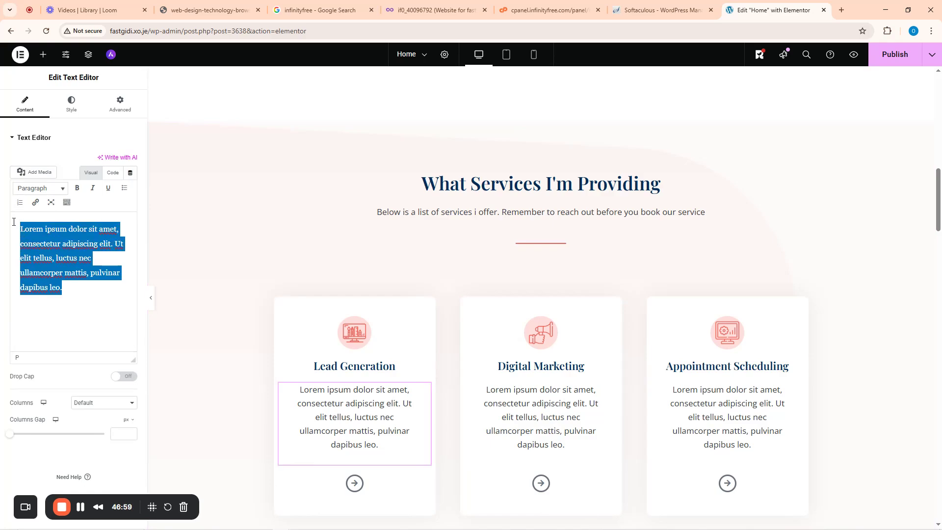
type("Let me be your ")
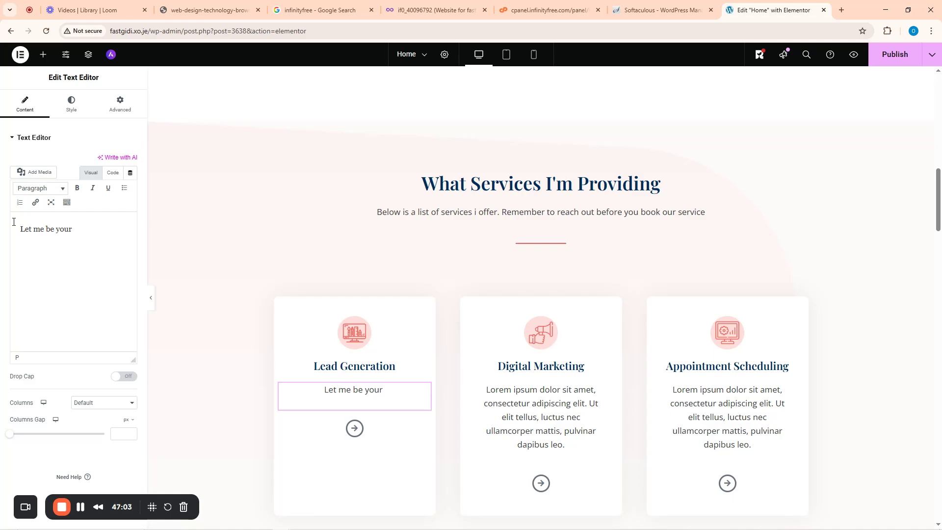
type("expert B")
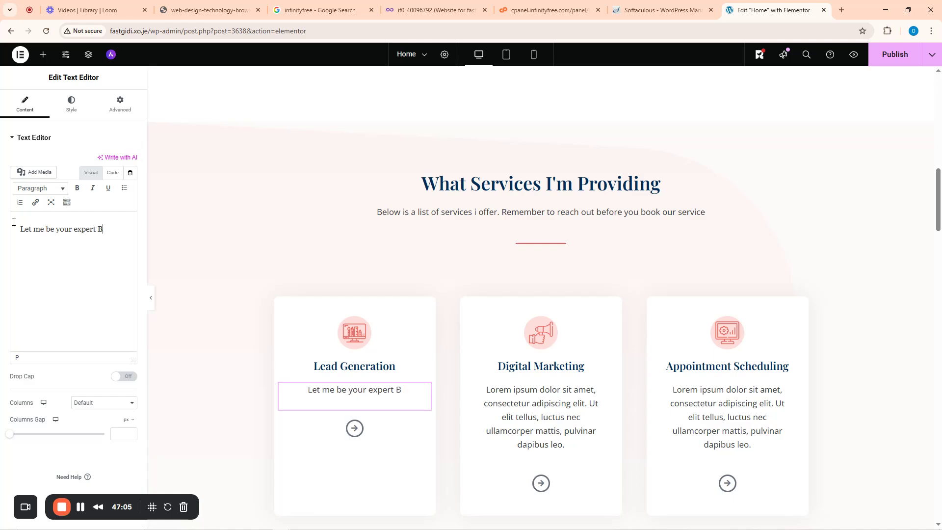
type("2B ")
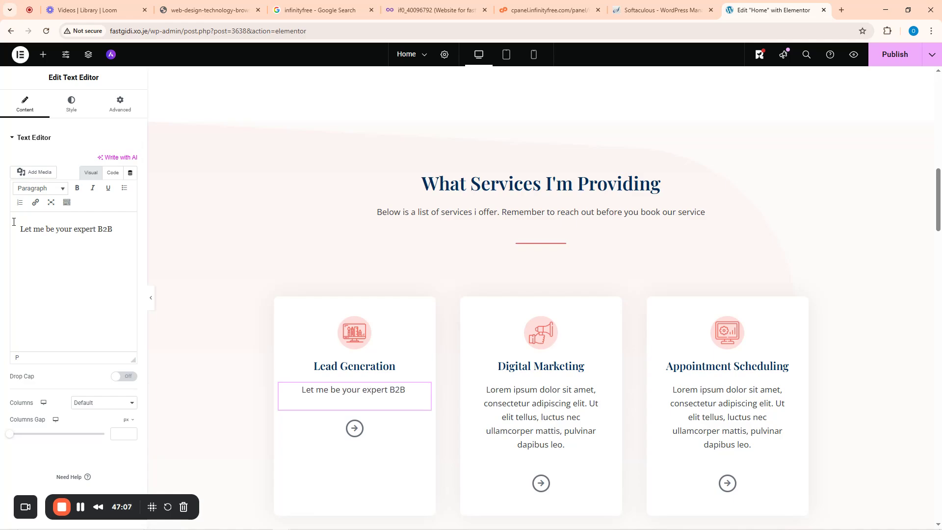
type("Lead geen")
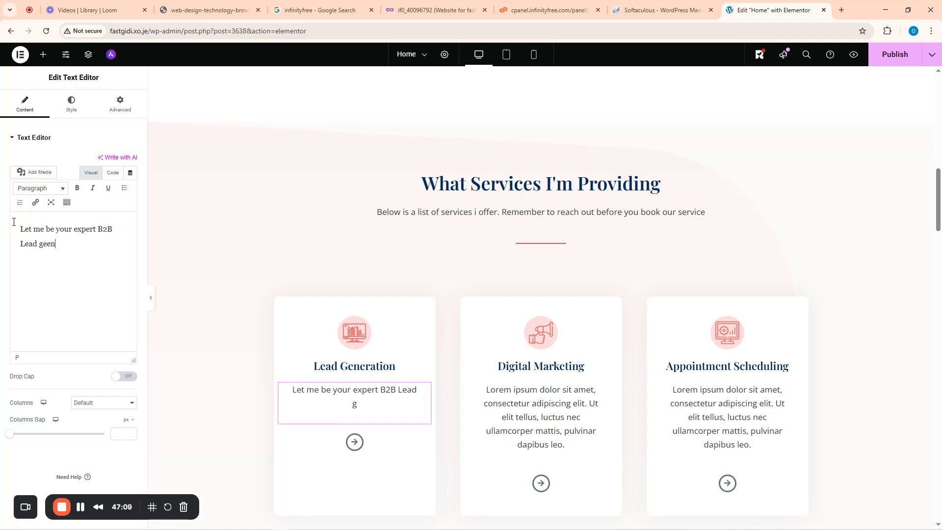
type("ration expert")
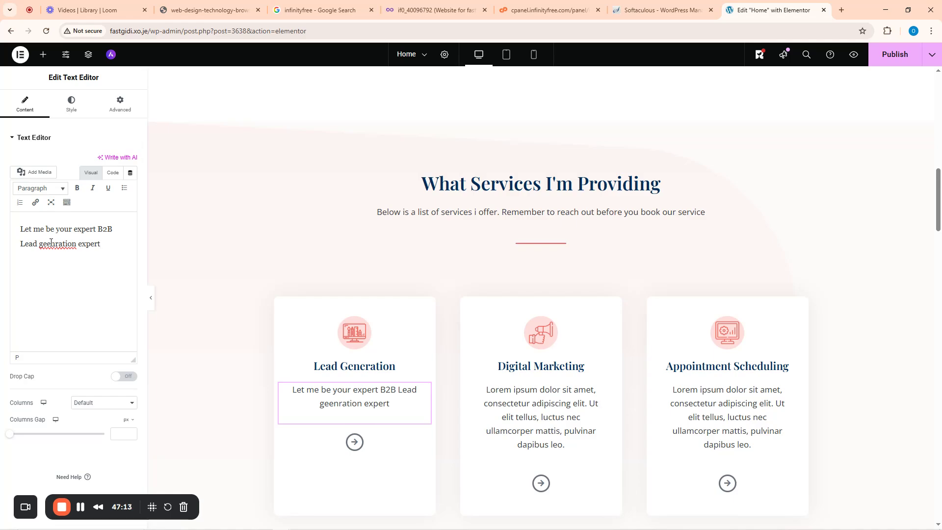
key("BackSpace")
left_click(50, 244)
key("BackSpace")
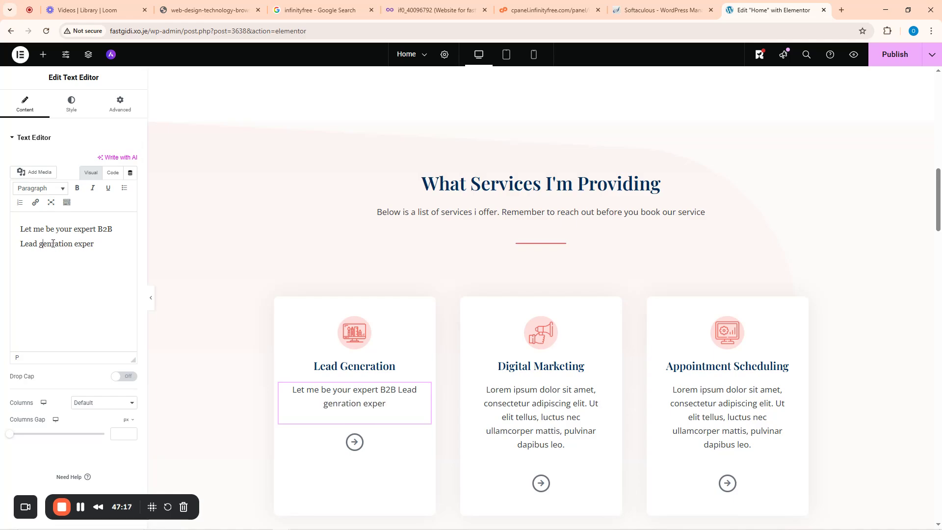
left_click(53, 244)
type("e")
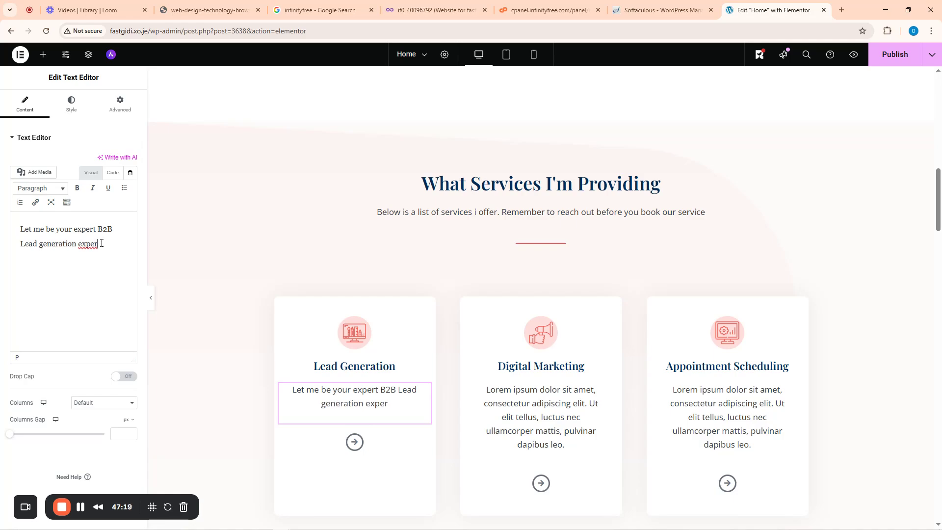
type("t. From")
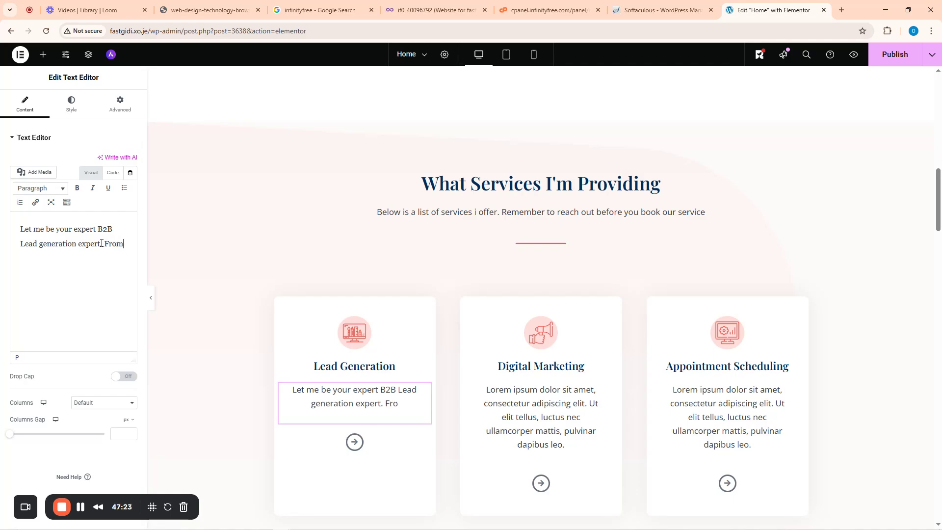
key("BackSpace")
key("BackSpace")
key("BackSpace")
key("BackSpace")
type("W")
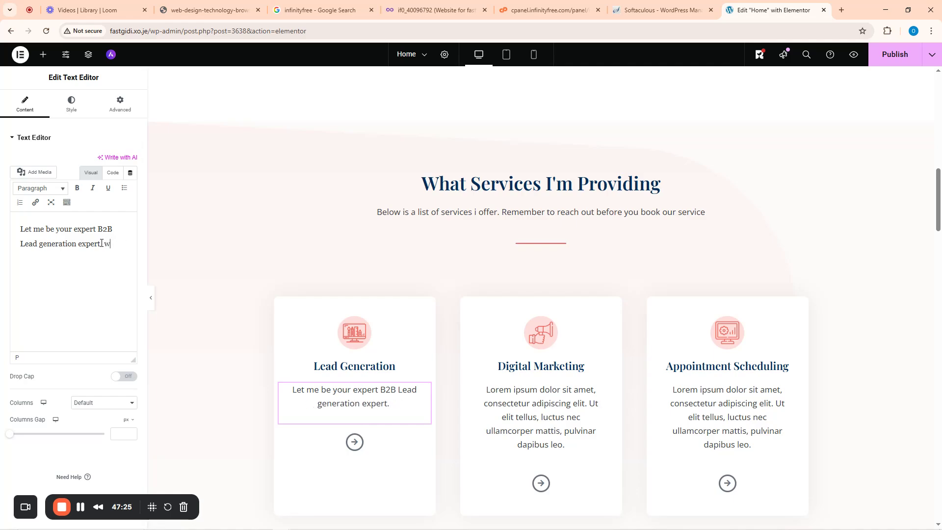
type("ith o")
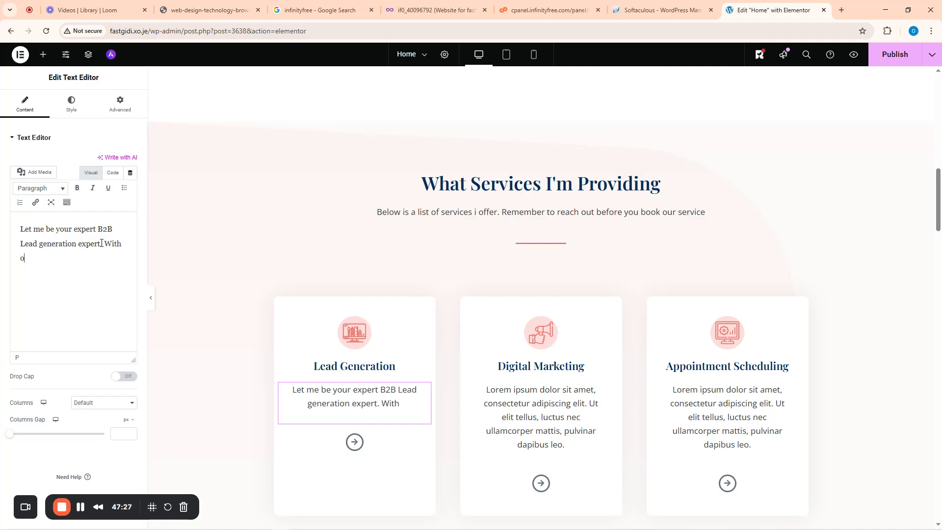
type("ver 5 years ")
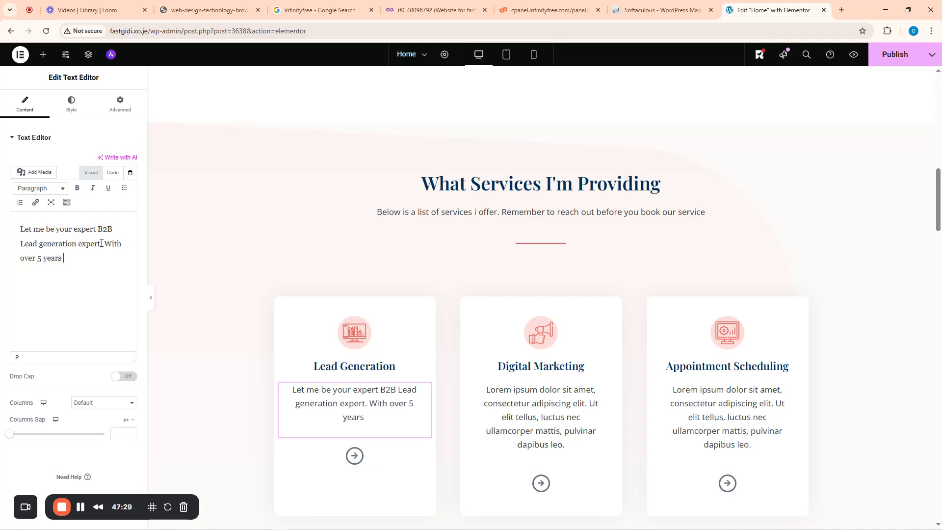
type("of experience ")
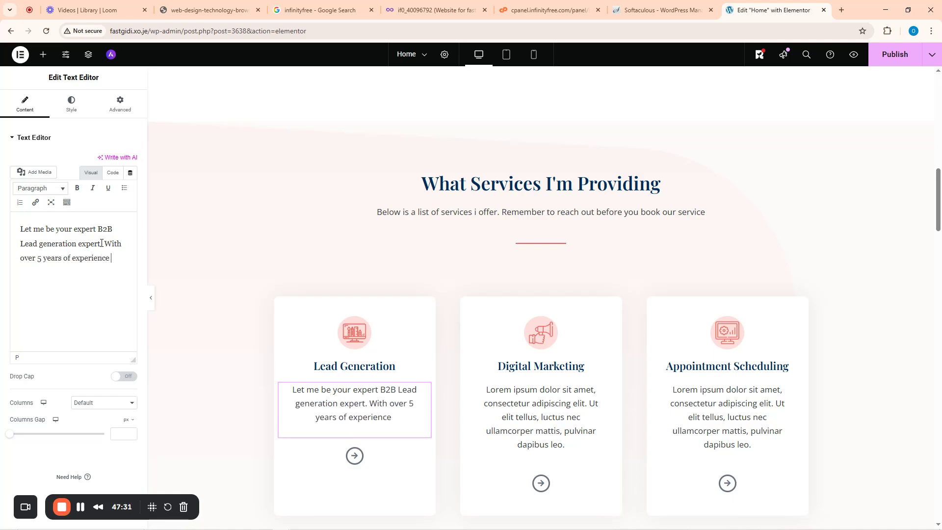
type("in this,")
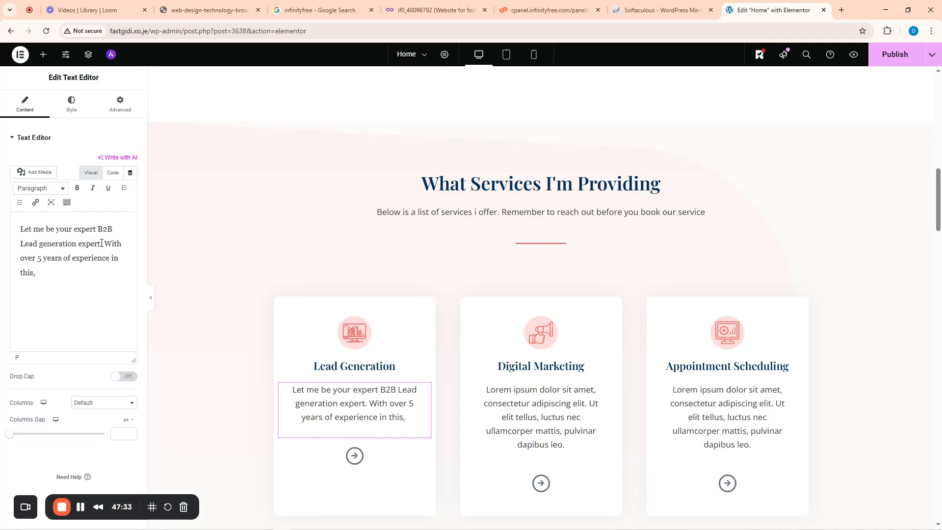
type(" my leads")
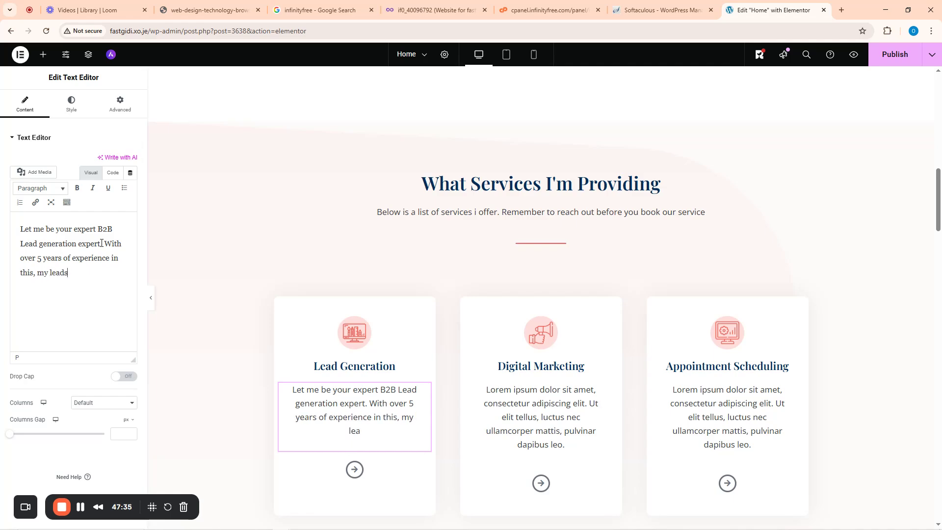
type(" are known to con")
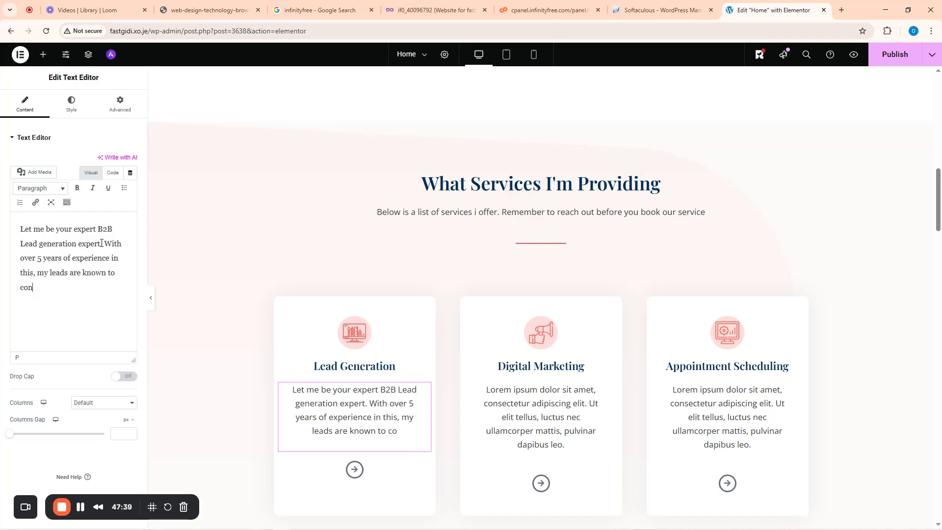
type("vert very ex")
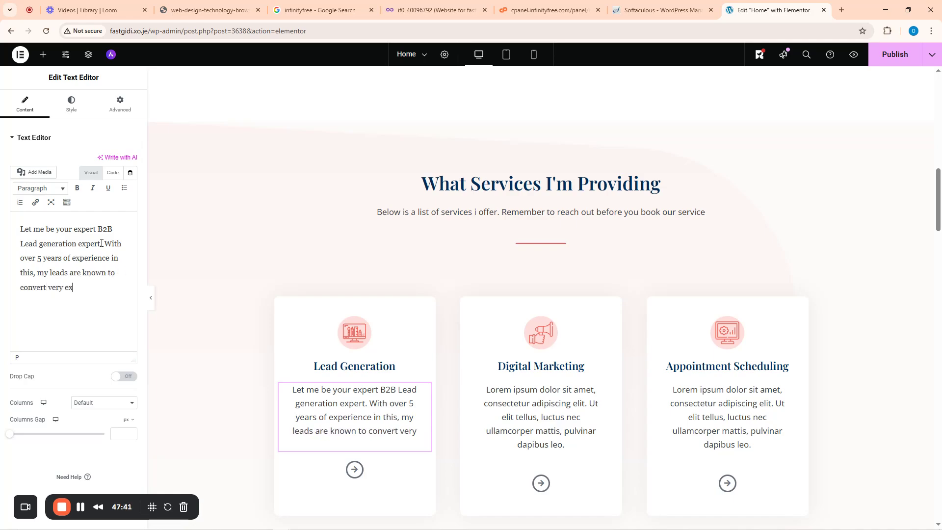
type("ceptioan")
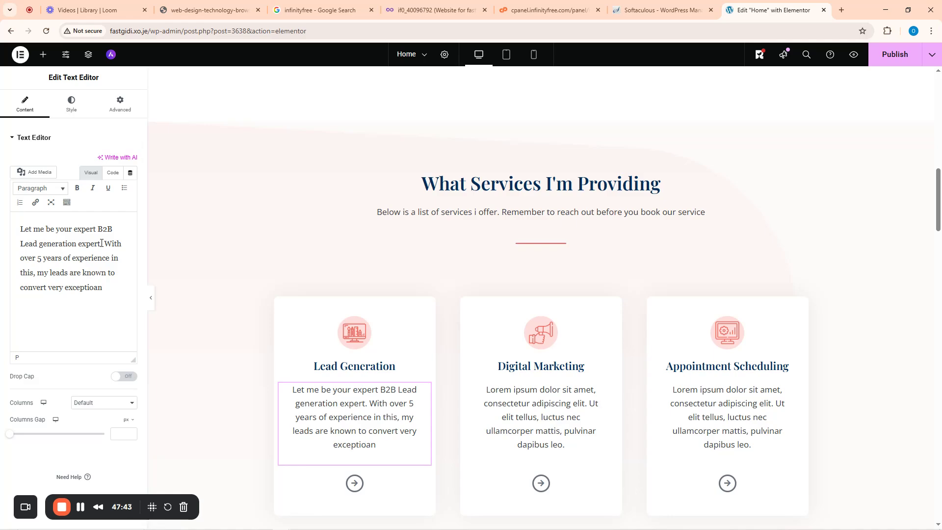
key("BackSpace")
key("BackSpace")
type("nally")
left_click(534, 408)
scroll(525, 381, "down", 4)
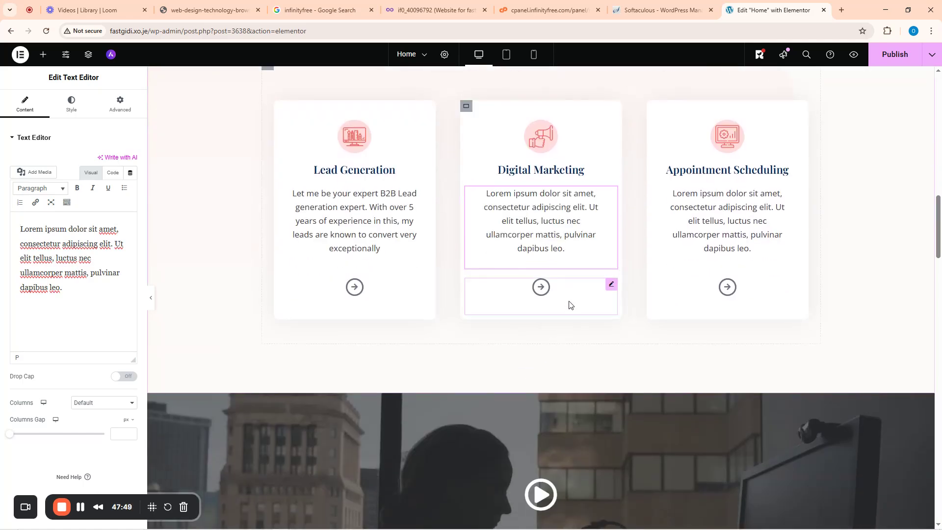
scroll(561, 335, "down", 5)
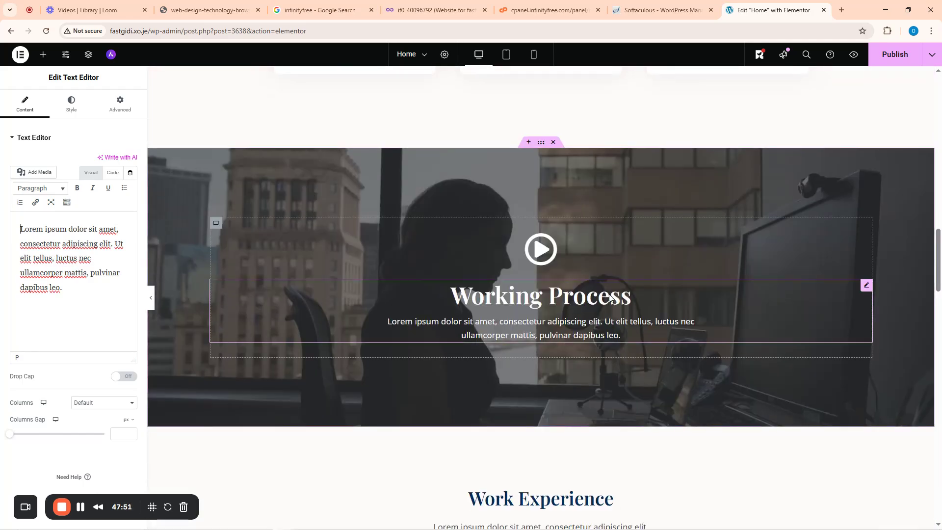
scroll(538, 333, "down", 20)
scroll(535, 338, "up", 9)
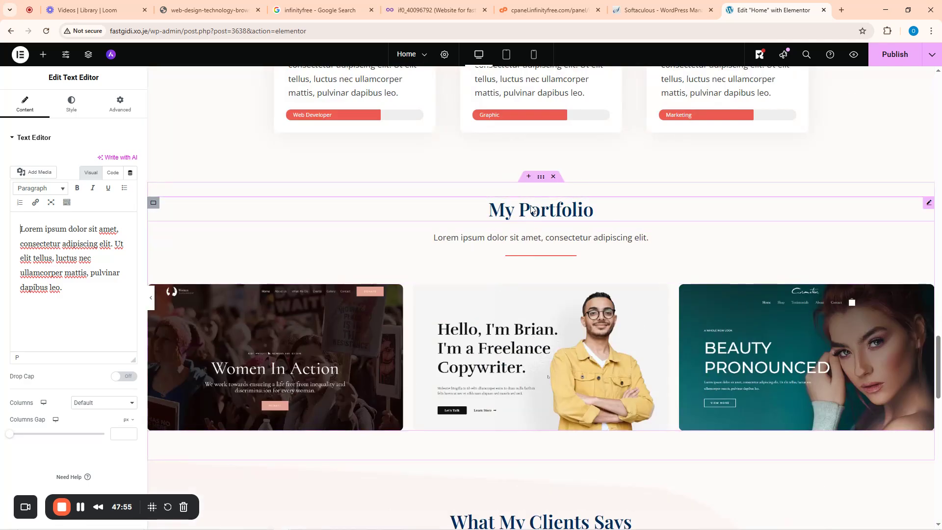
left_click(305, 362)
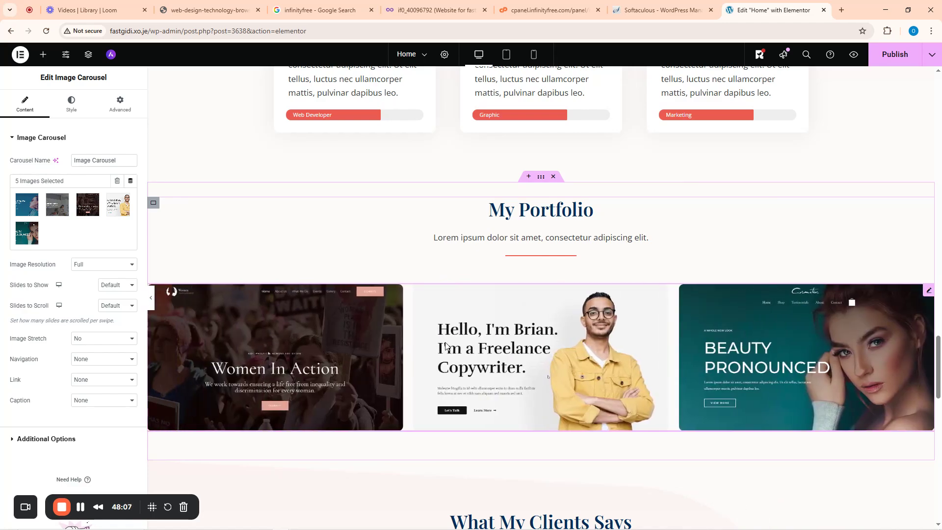
scroll(574, 357, "down", 15)
scroll(574, 358, "up", 20)
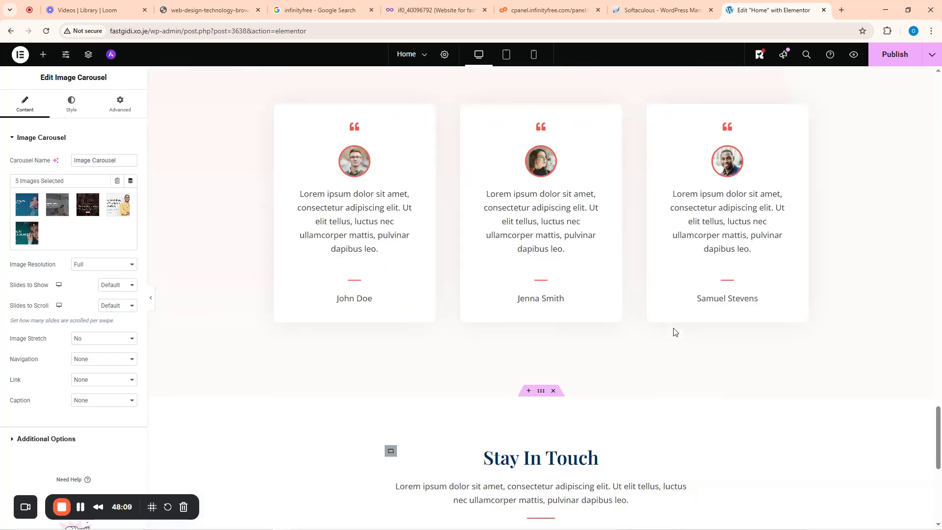
scroll(715, 329, "up", 10)
scroll(521, 343, "down", 15)
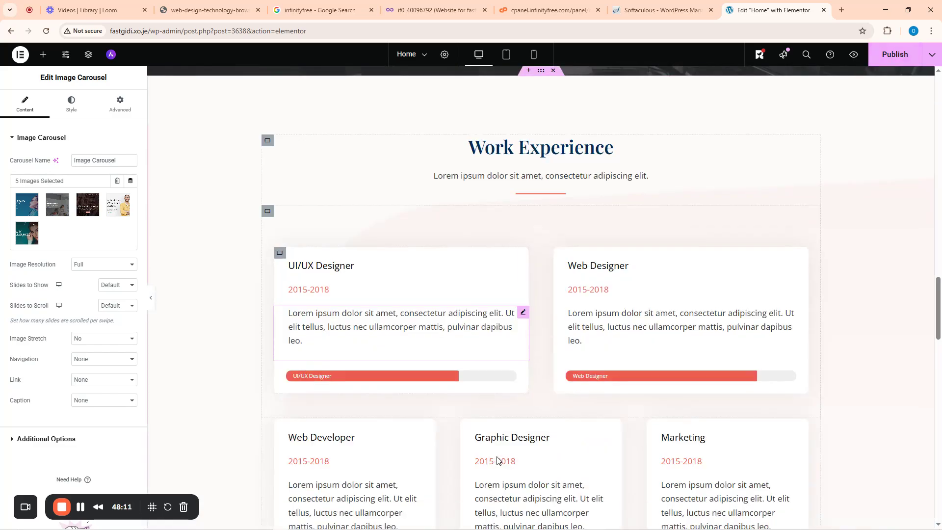
scroll(496, 469, "down", 8)
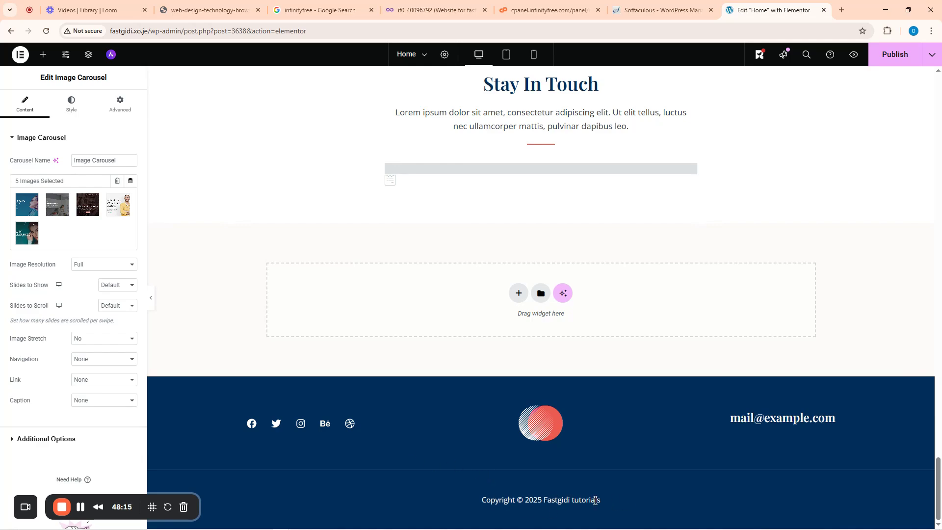
left_click(761, 415)
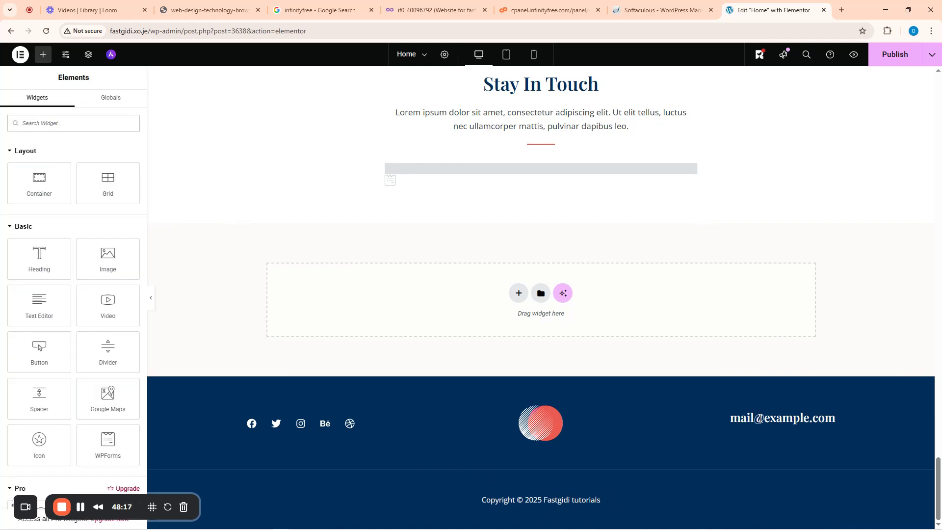
double_click(759, 418)
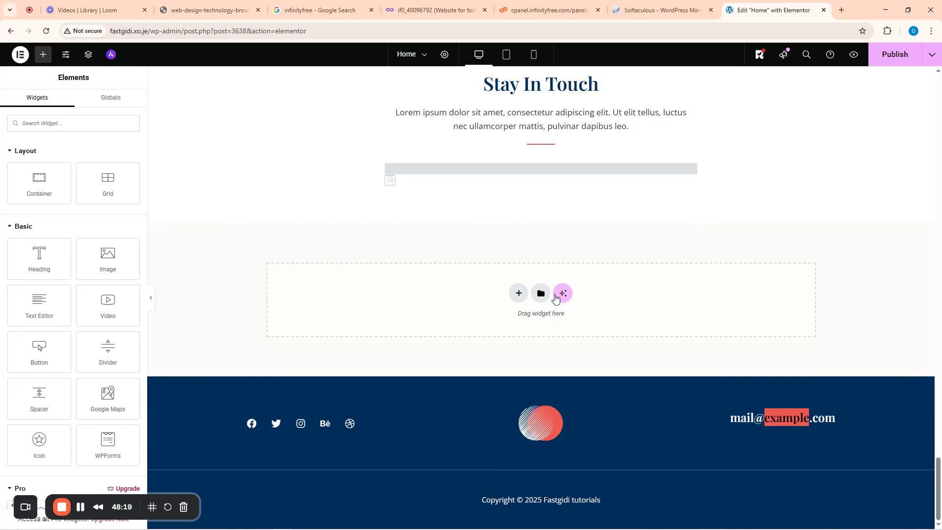
scroll(790, 265, "up", 20)
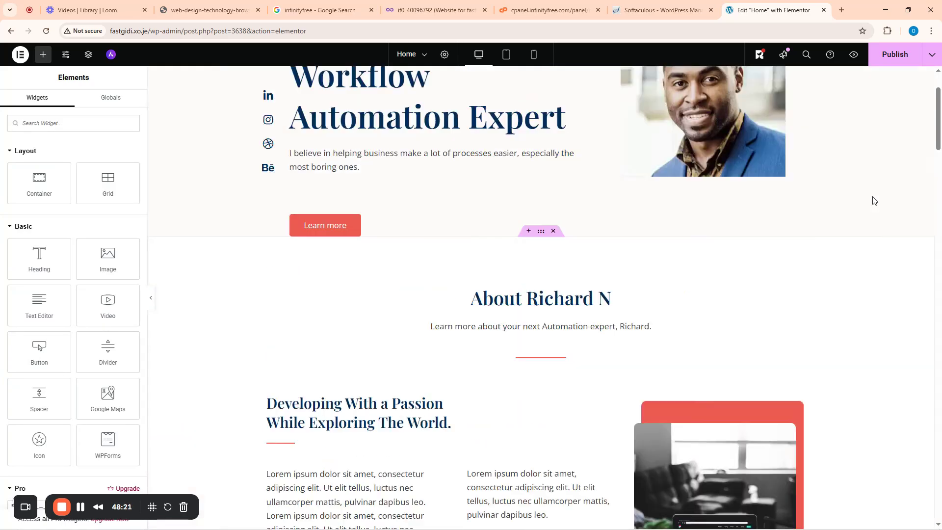
- Publish the Home page, reopen it in Elementor, and select the site's domain in the address bar
left_click(891, 58)
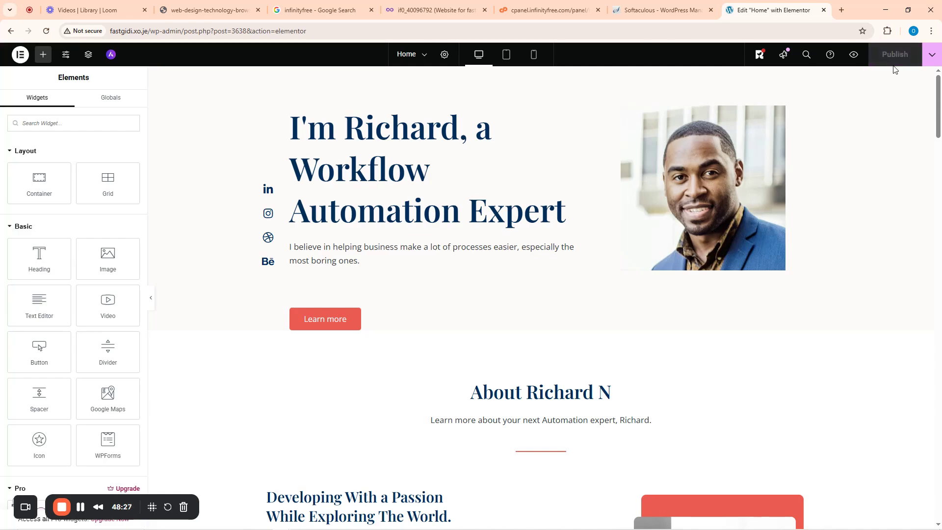
left_click(11, 31)
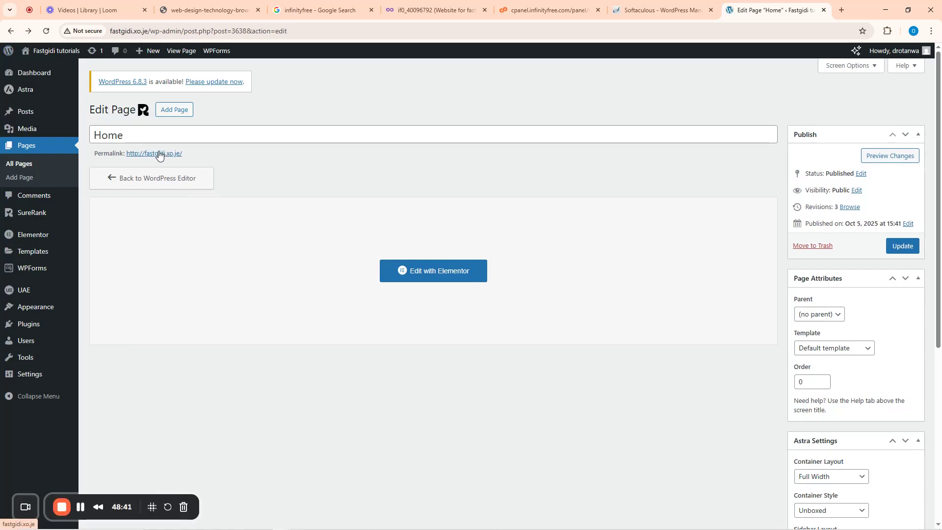
left_click(53, 54)
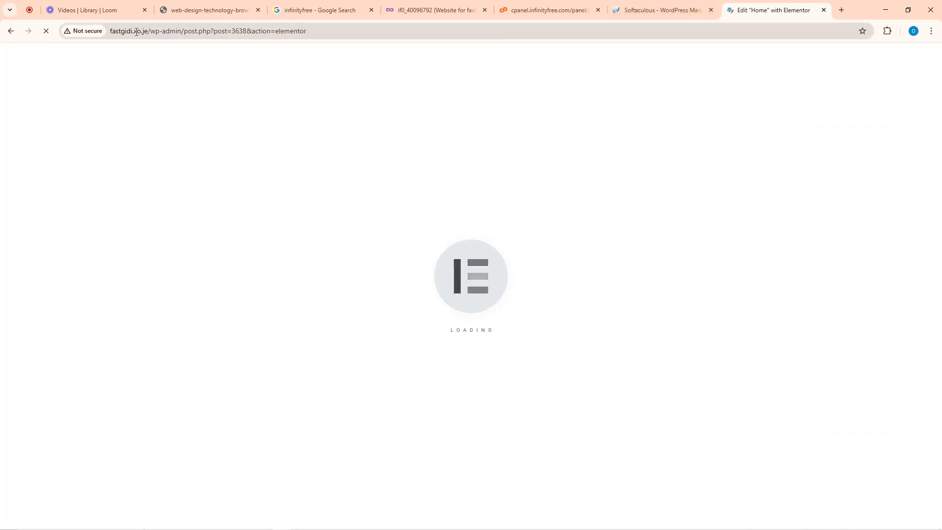
left_click_drag(148, 31, 109, 31)
key("ctrl+c")
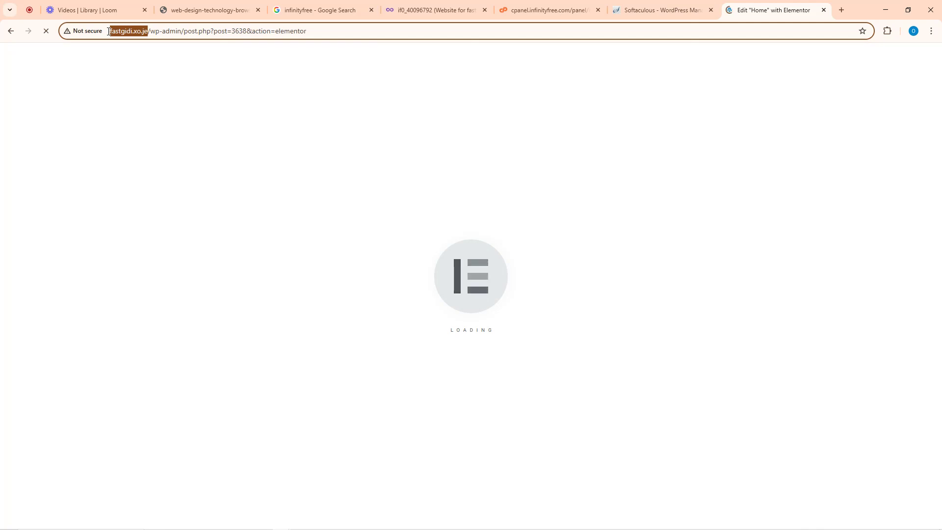
- Load the live site in a new browser tab using the copied domain
left_click(843, 11)
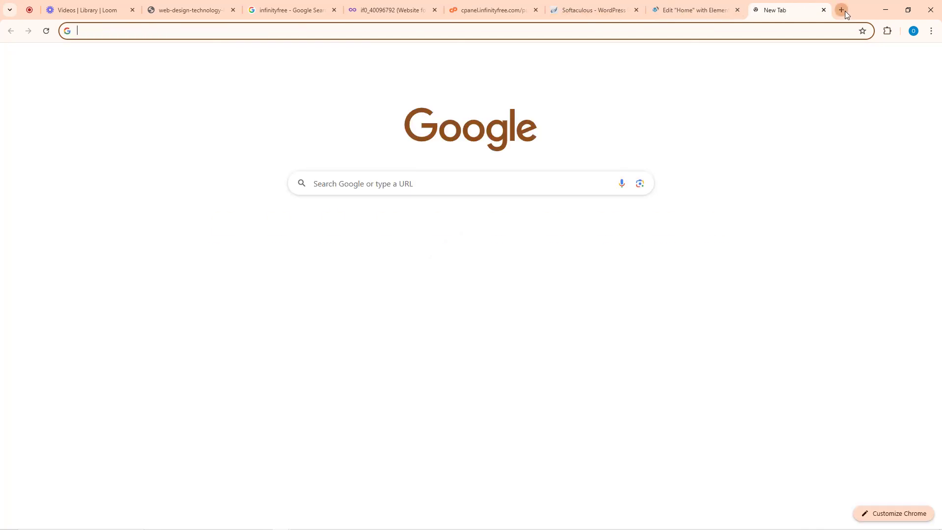
key("ctrl+v")
key("Return")
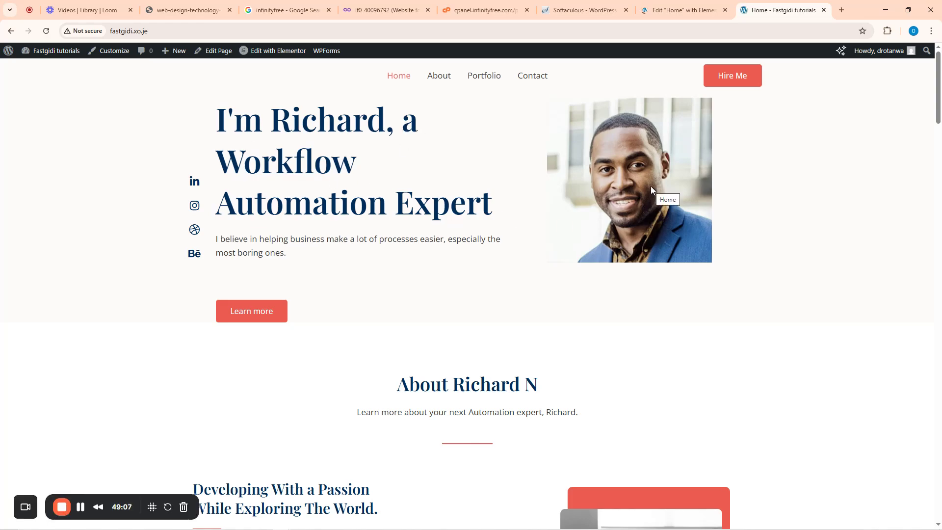
- Review the live services heading and Lead Generation card, then return to the Elementor editor tab
scroll(597, 248, "down", 3)
left_click_drag(397, 237, 500, 292)
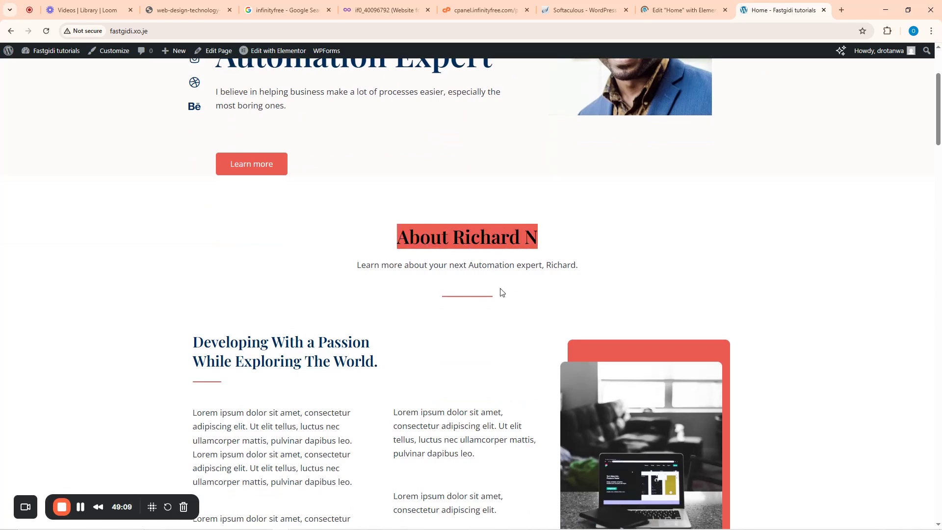
scroll(489, 286, "down", 10)
left_click_drag(347, 229, 613, 239)
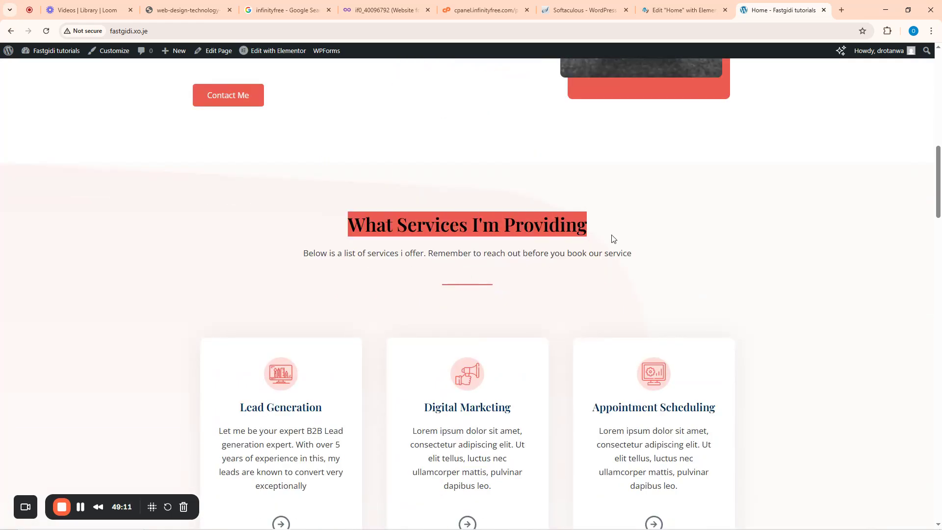
scroll(623, 248, "down", 8)
scroll(523, 219, "up", 4)
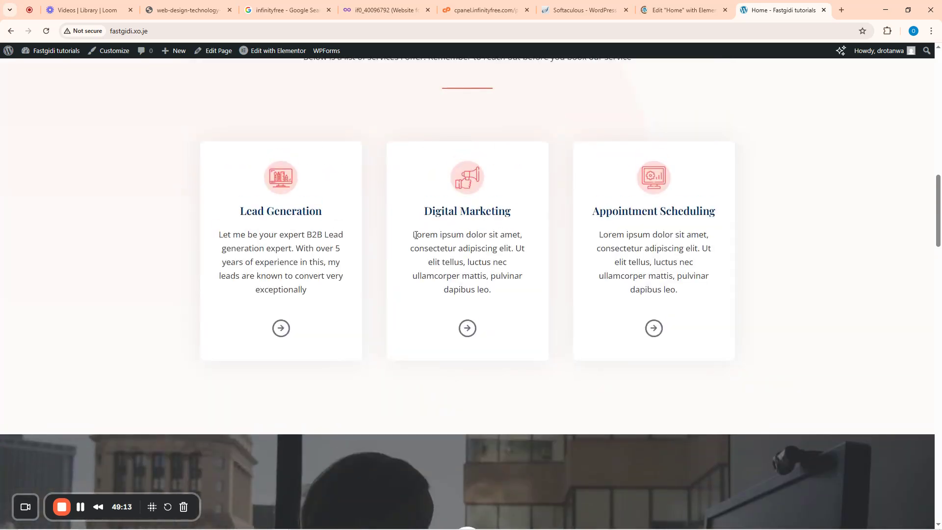
left_click_drag(249, 212, 304, 214)
left_click_drag(286, 268, 297, 265)
scroll(517, 290, "down", 20)
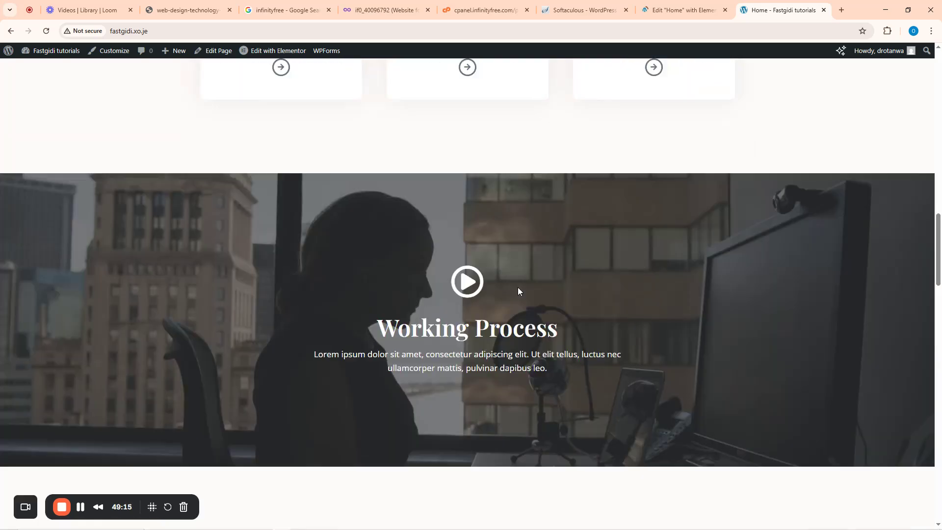
scroll(605, 283, "up", 16)
scroll(723, 94, "up", 12)
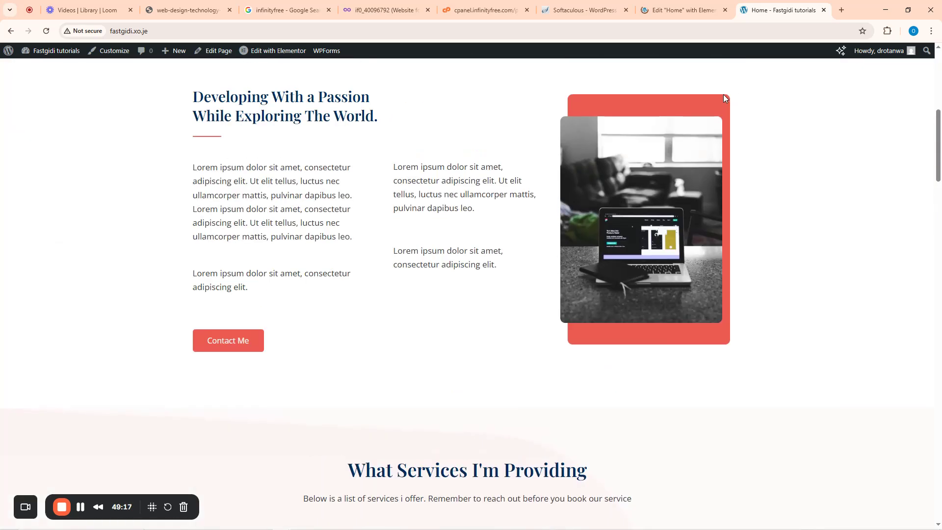
left_click(691, 5)
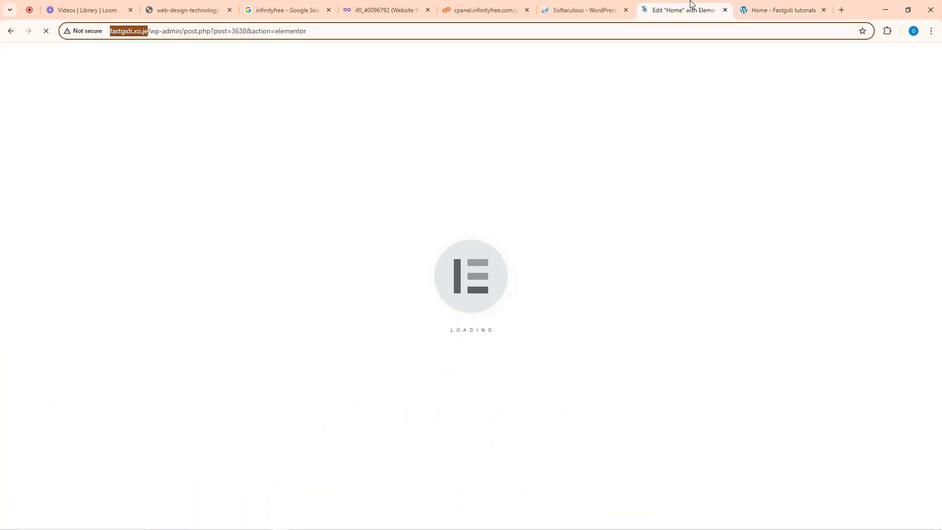
- Go from the live Home page through the Dashboard to the All Pages list
left_click(799, 6)
mouse_move(52, 51)
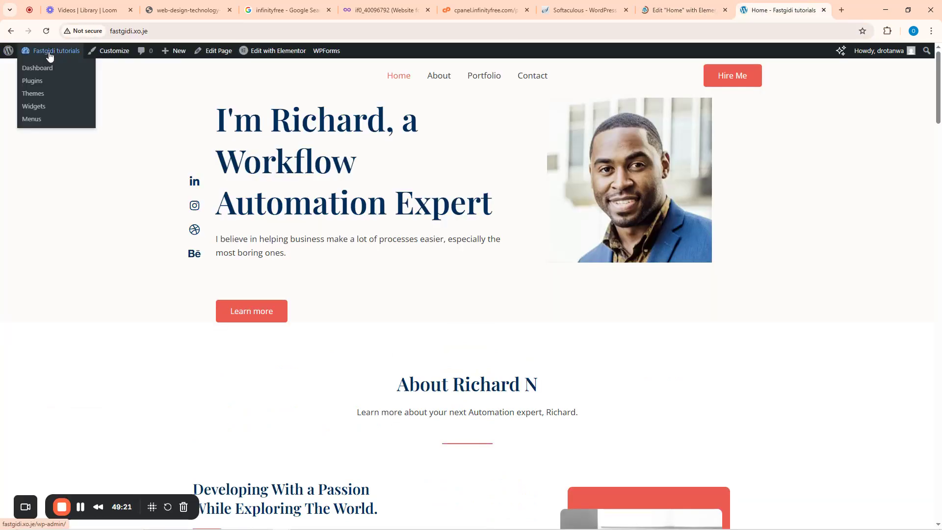
left_click(41, 70)
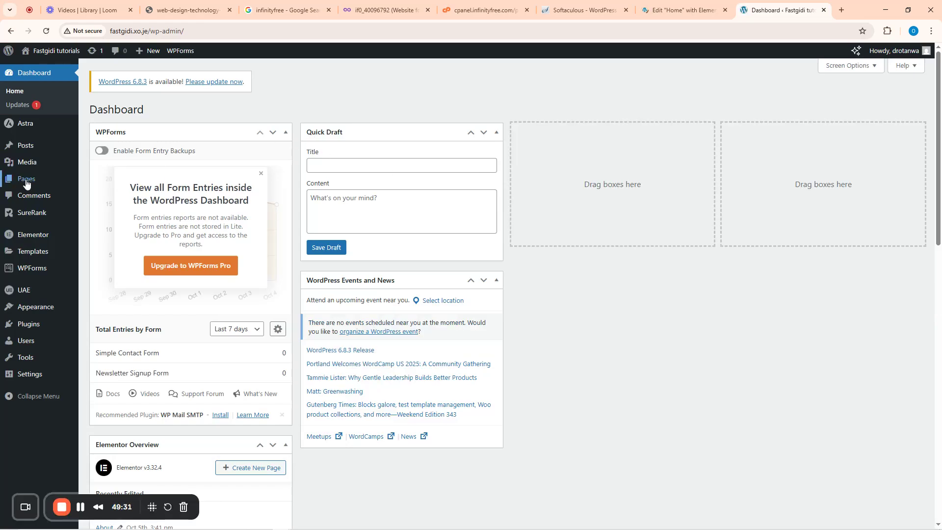
mouse_move(23, 178)
left_click(100, 184)
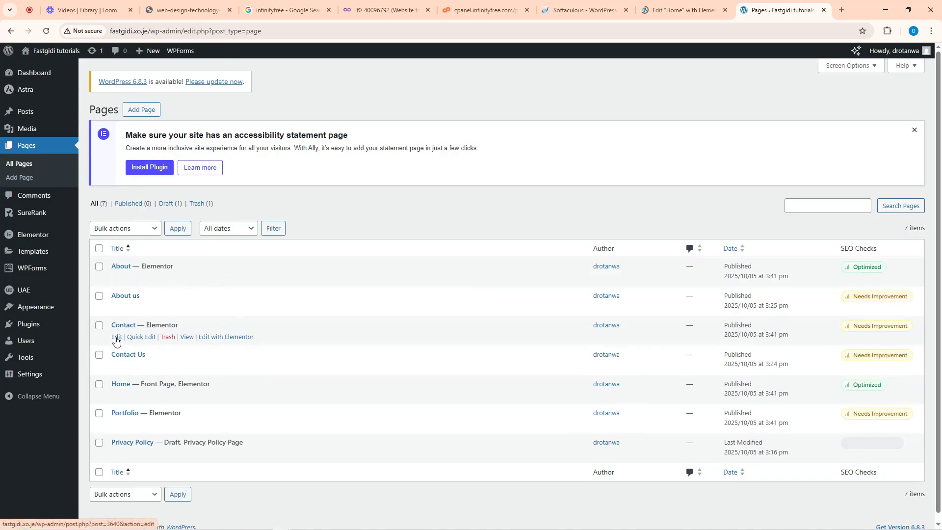
right_click(119, 340)
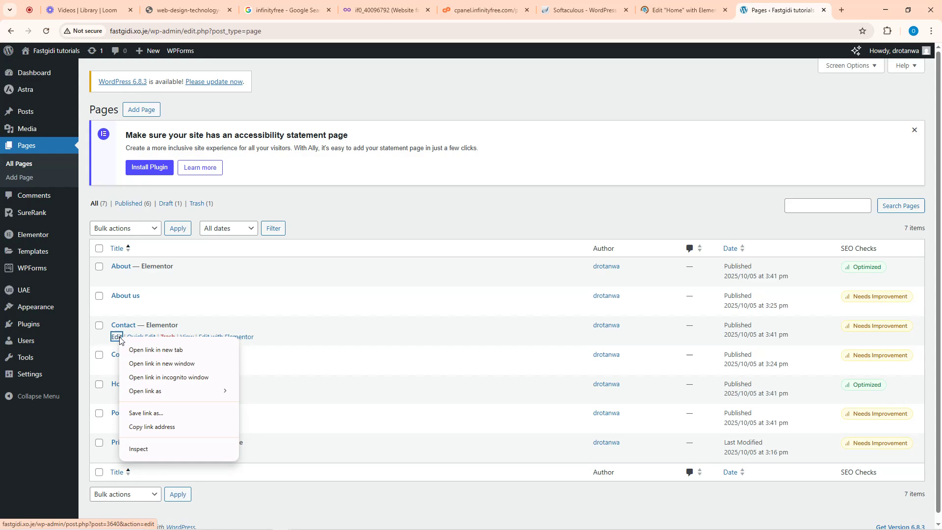
left_click(378, 237)
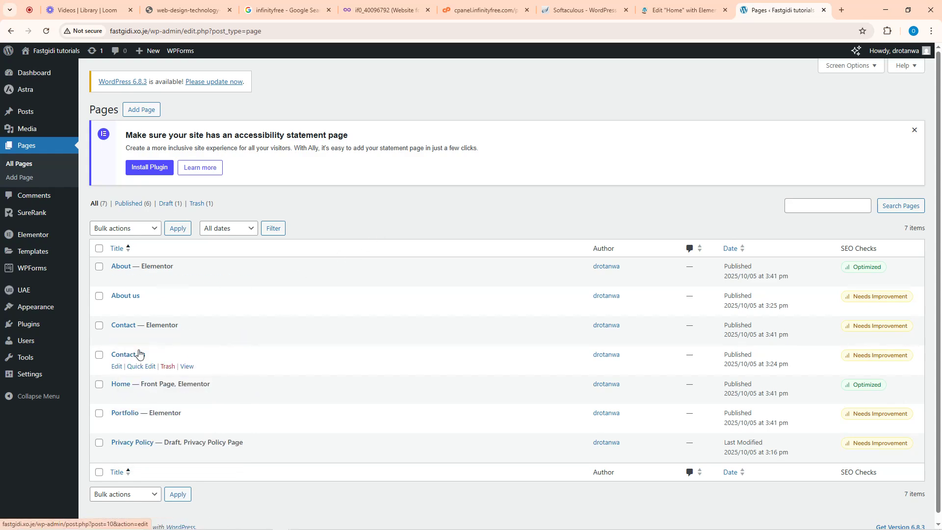
- Open the Contact page in Elementor, moving between the Home and Contact editor tabs while it loads
left_click(237, 339)
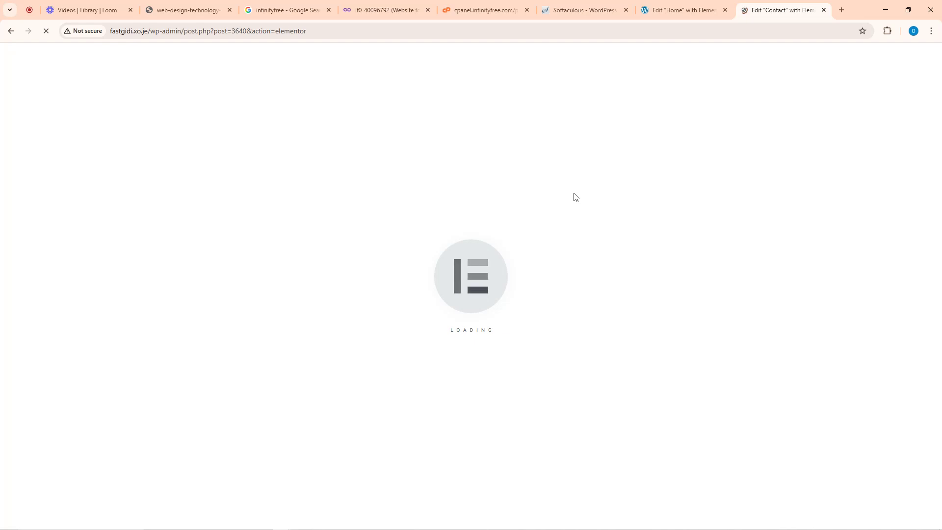
left_click(687, 6)
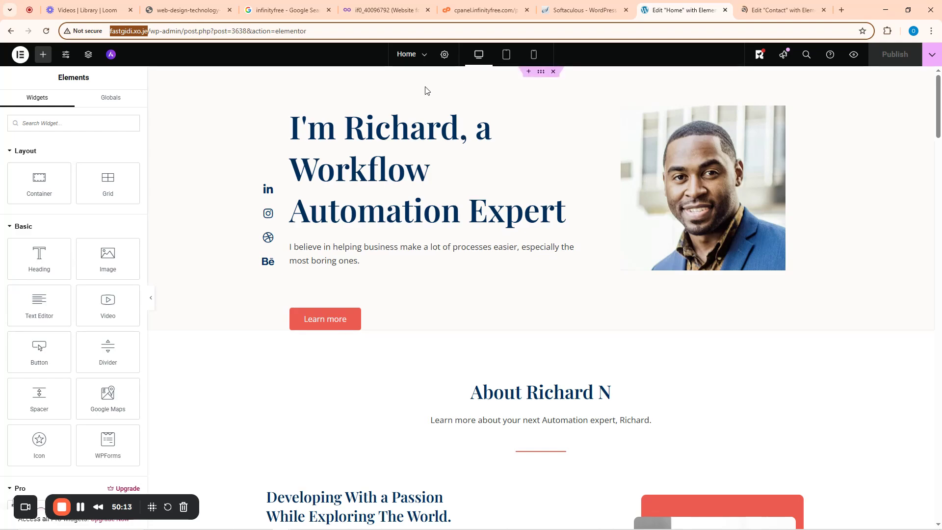
left_click(775, 8)
left_click(678, 12)
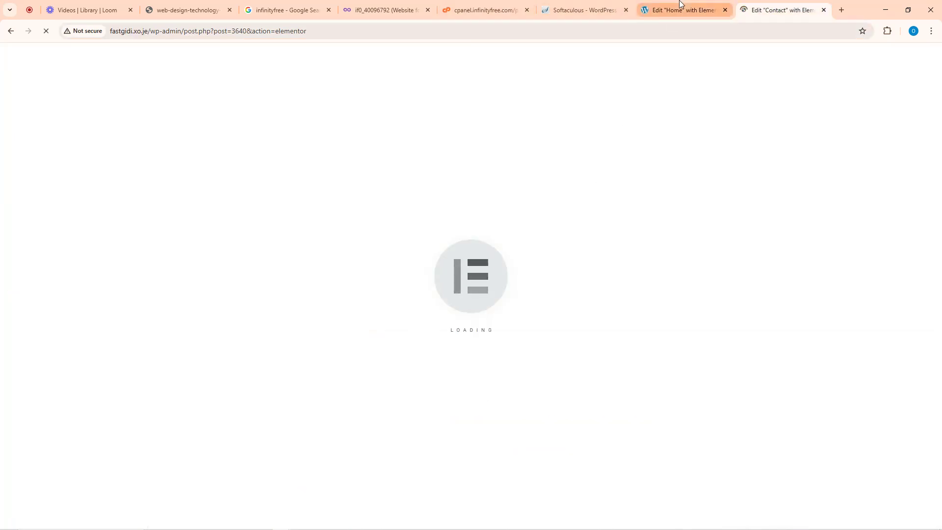
left_click(11, 32)
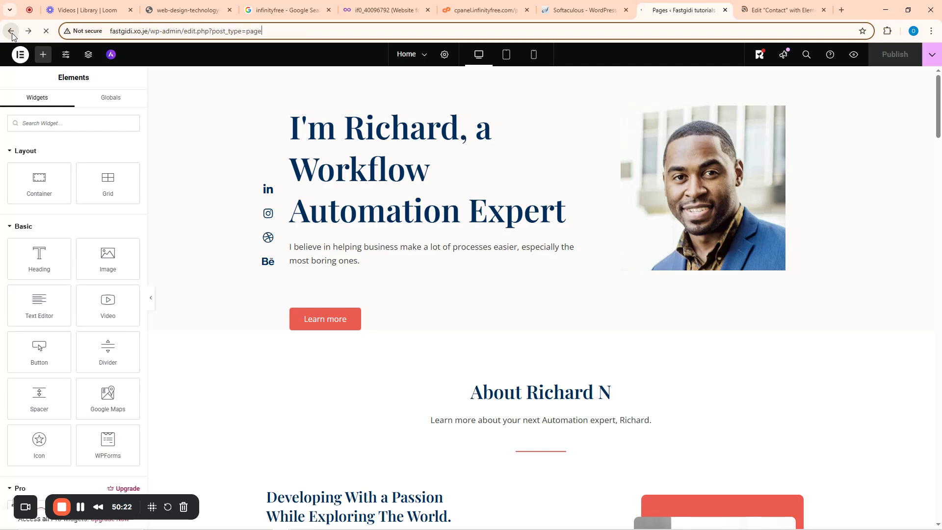
left_click(10, 32)
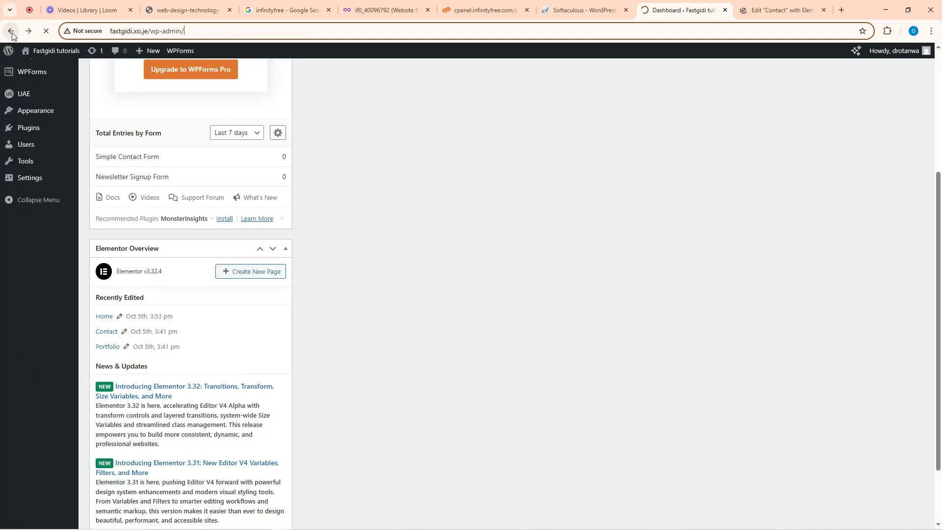
left_click(11, 32)
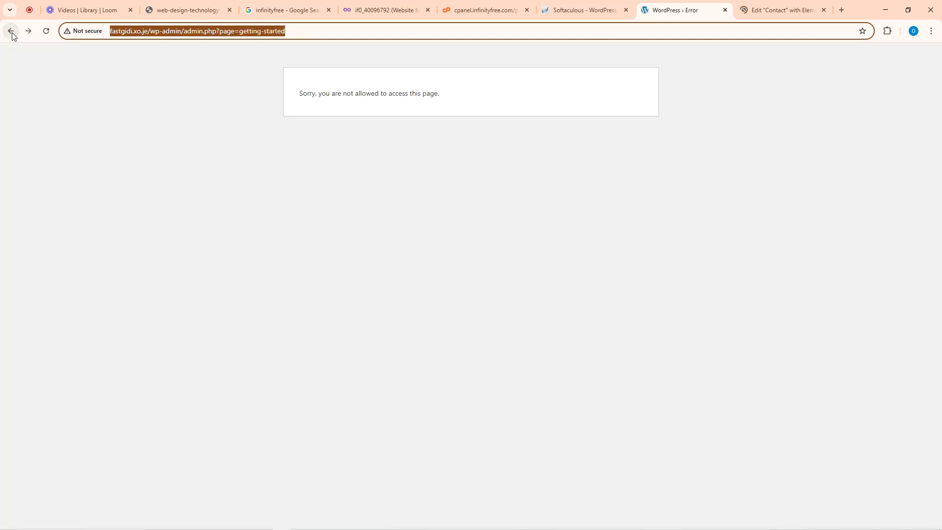
left_click(787, 4)
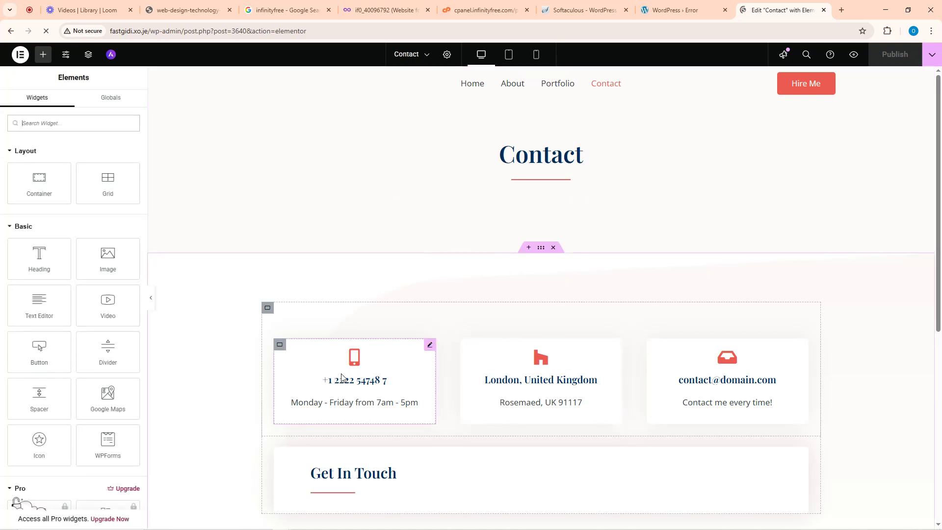
- Open the phone contact card's settings, then go back to the pages list
left_click(430, 346)
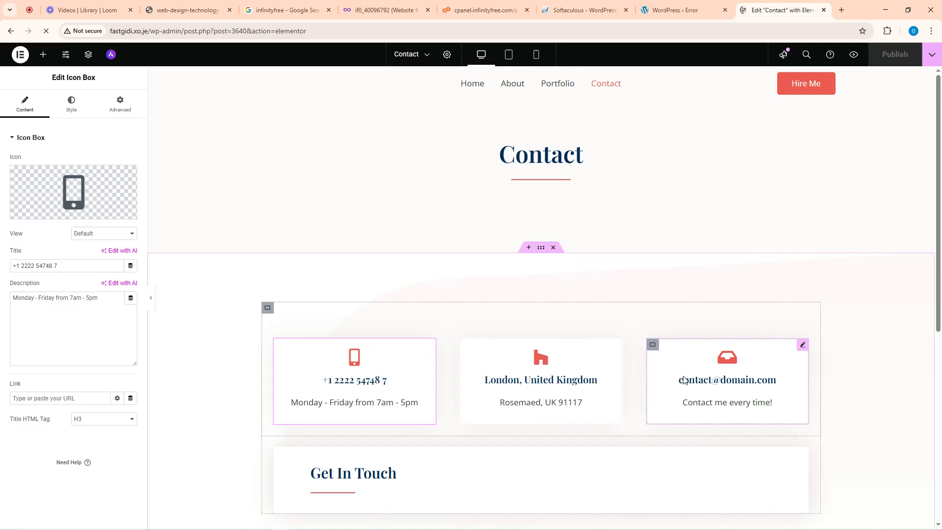
scroll(439, 393, "down", 7)
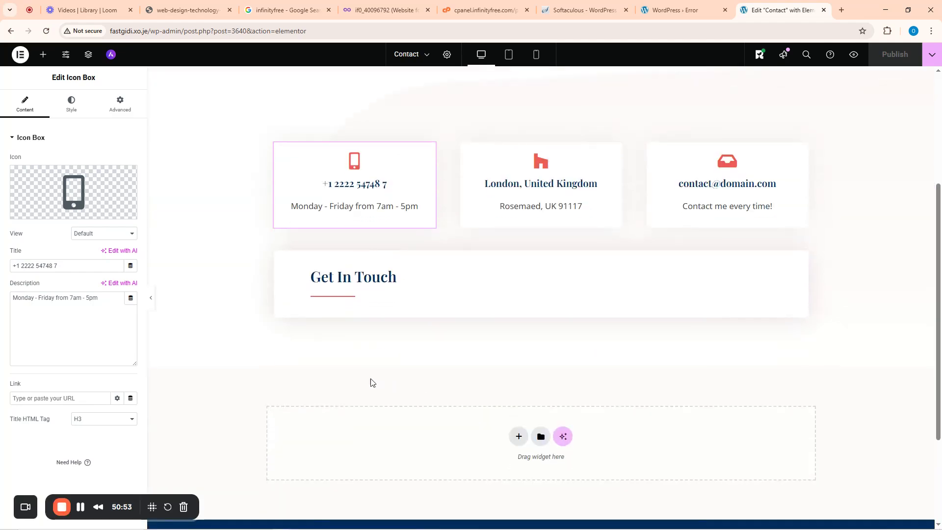
scroll(490, 280, "up", 7)
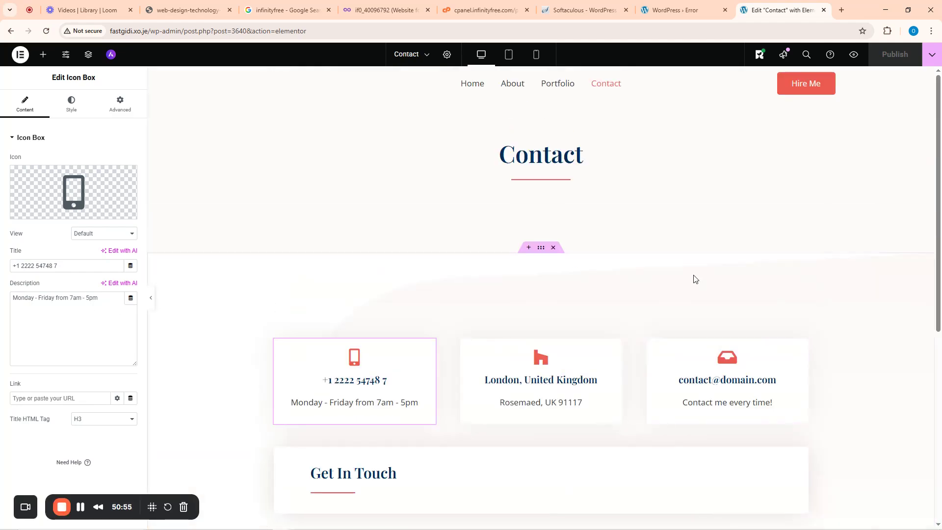
left_click(702, 6)
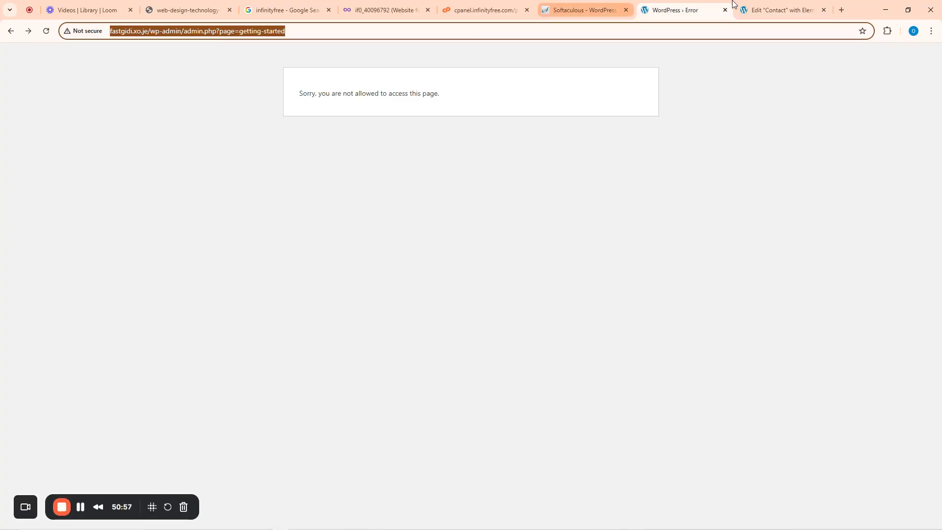
key("ctrl+Tab")
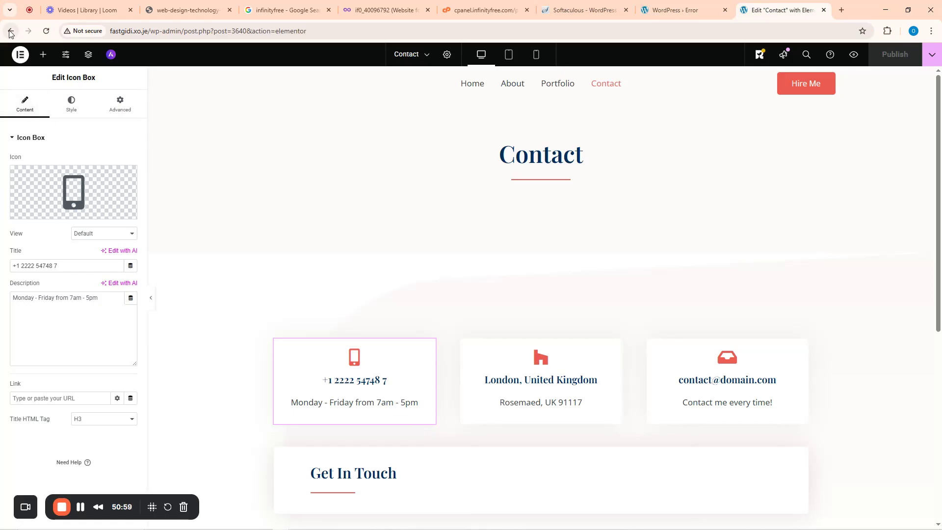
left_click(10, 31)
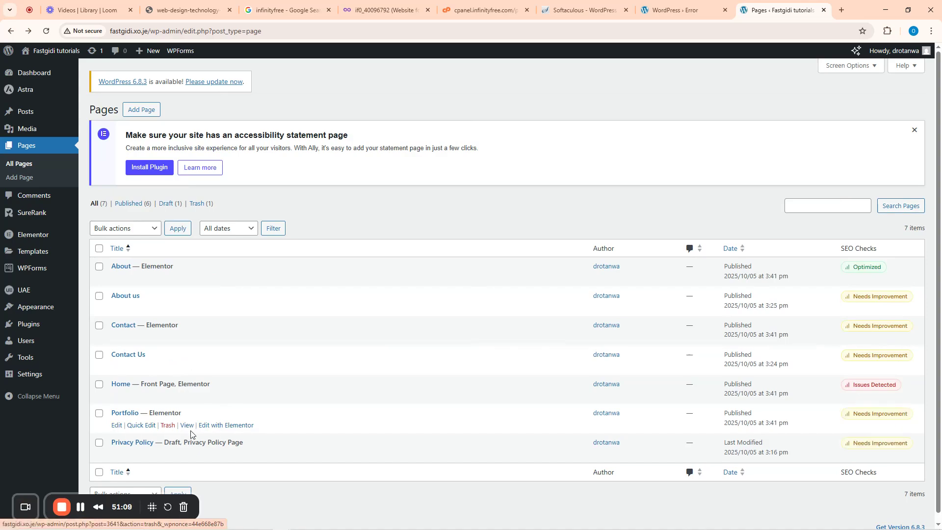
- Open the Portfolio page's Elementor editor in a new tab and switch to it
right_click(214, 429)
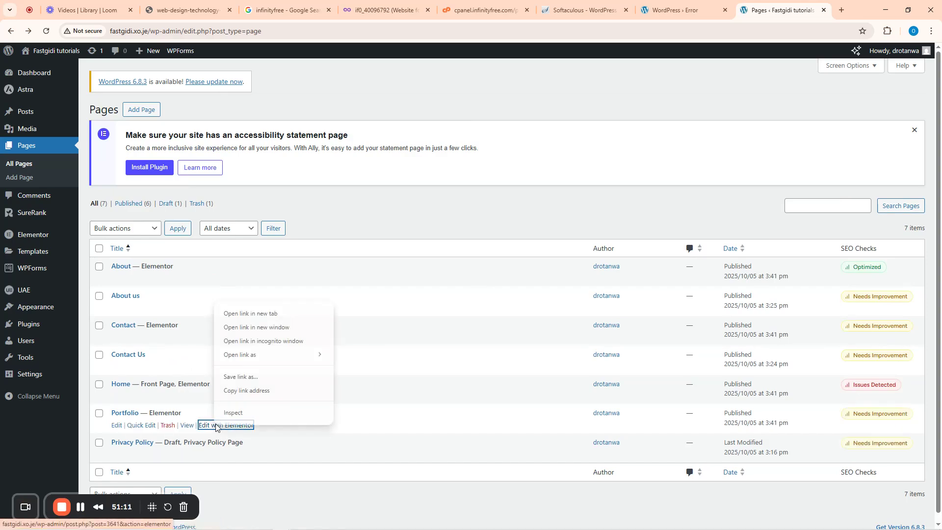
left_click(273, 313)
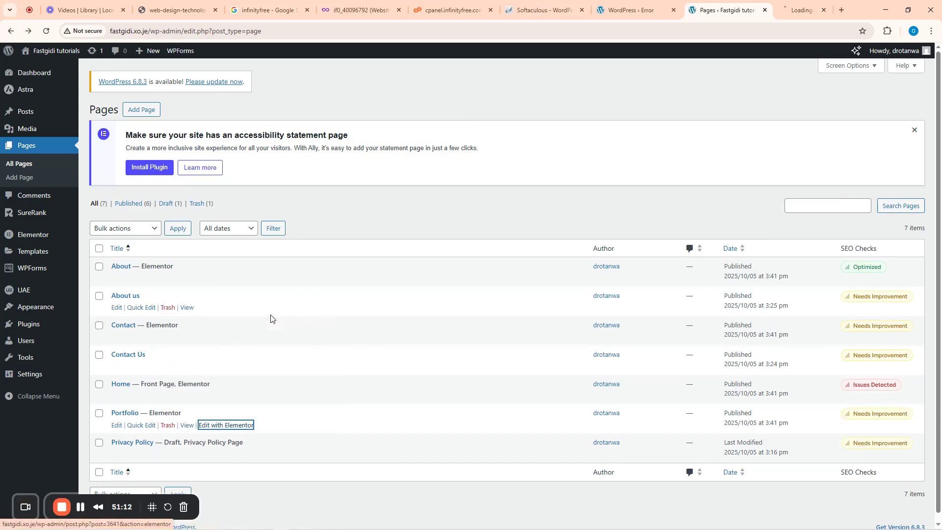
left_click(784, 4)
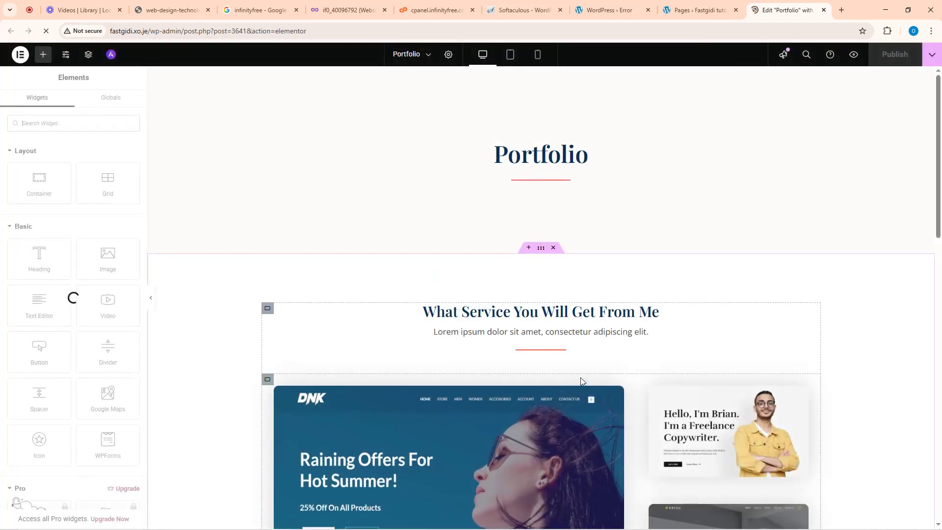
- Select the first portfolio image, the DNK banner
scroll(580, 377, "down", 10)
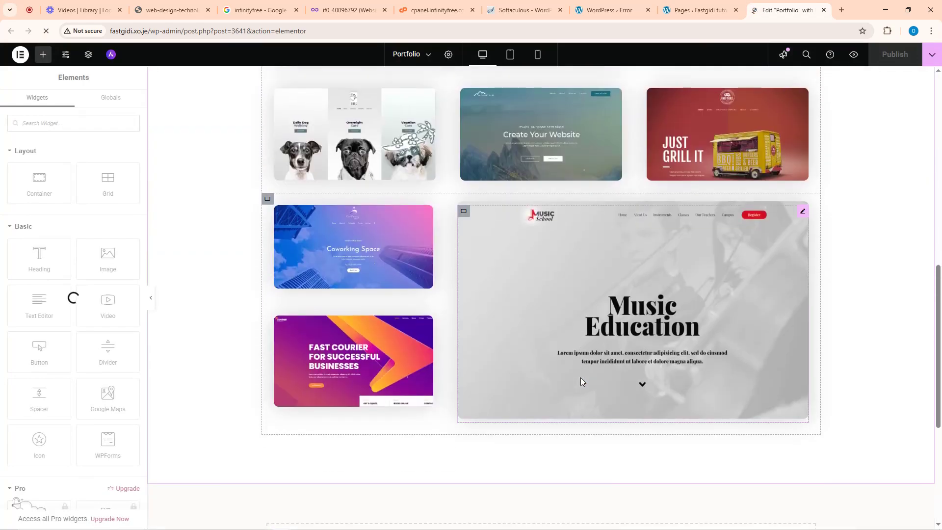
scroll(581, 378, "down", 5)
scroll(579, 377, "up", 12)
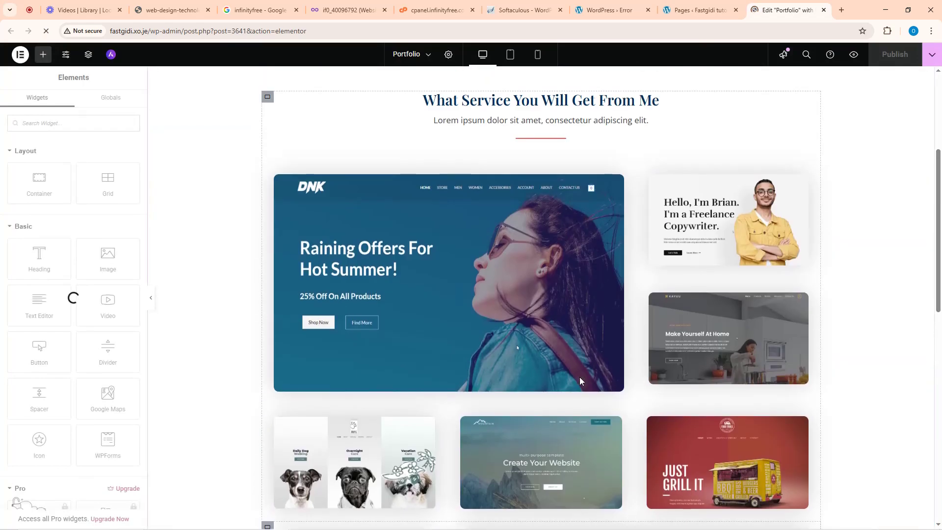
scroll(579, 377, "up", 1)
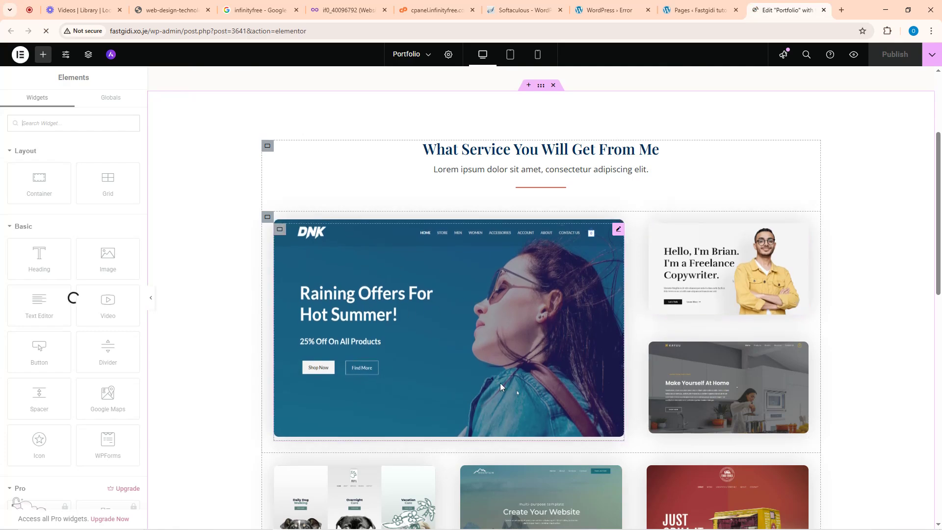
scroll(500, 383, "down", 5)
scroll(454, 289, "up", 6)
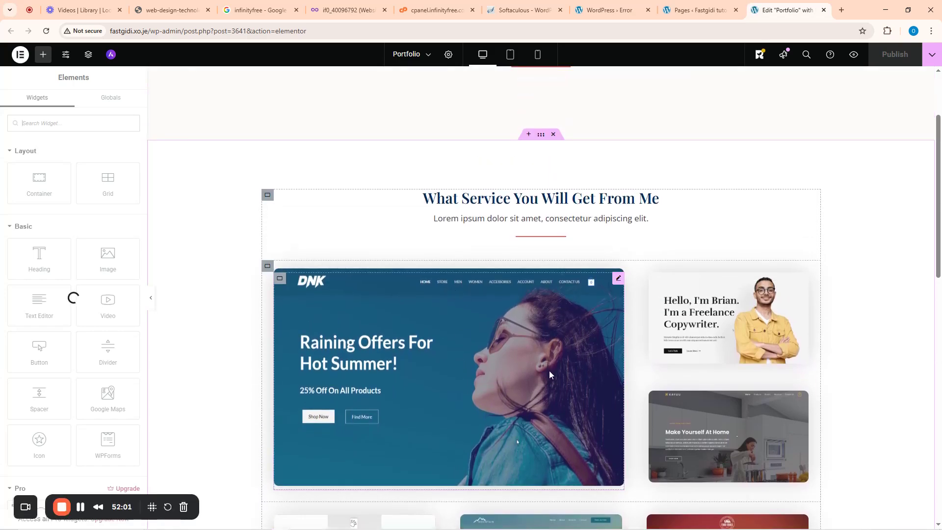
left_click(618, 278)
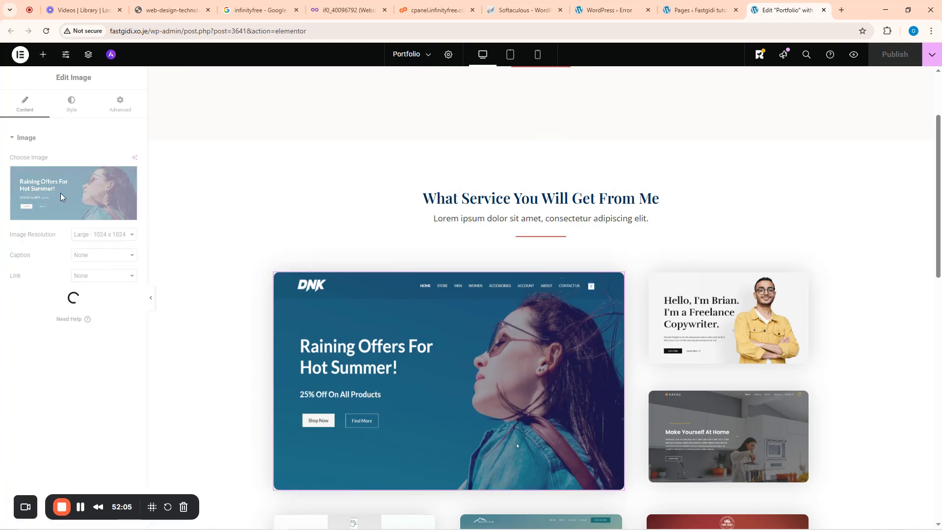
- Upload 'Learn How to Build a website.jpg' and use it to replace the DNK banner
left_click(72, 217)
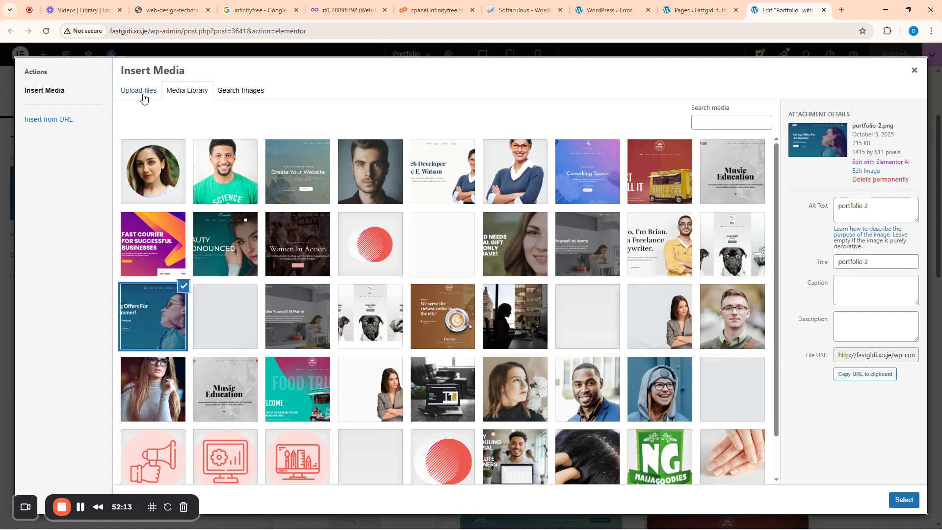
left_click(143, 97)
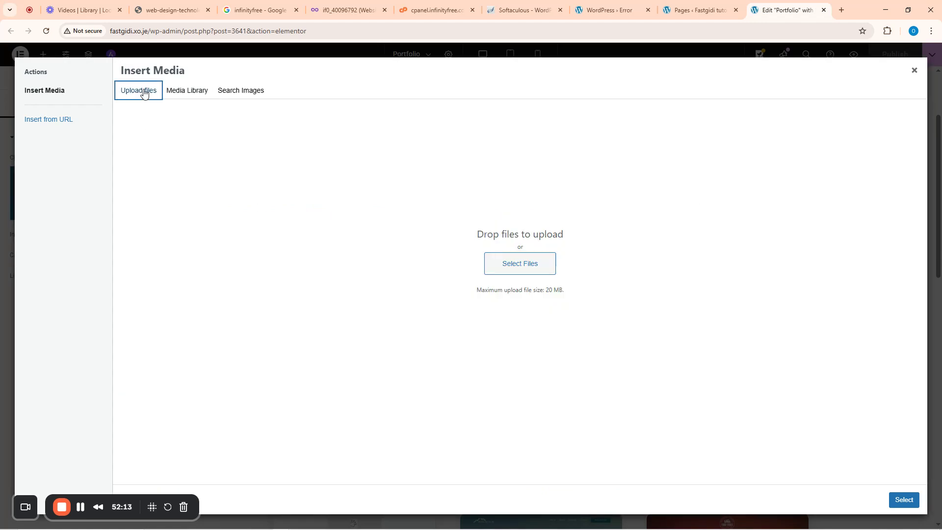
left_click(504, 266)
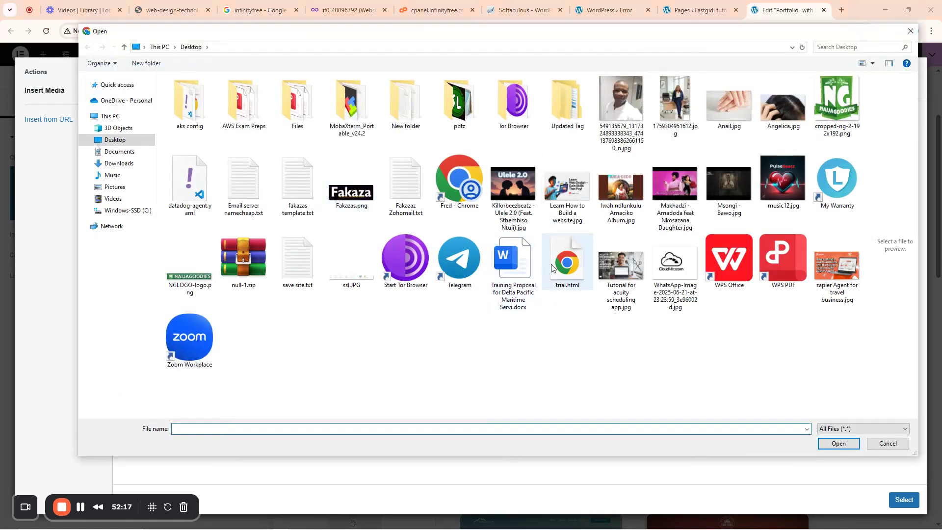
left_click(568, 196)
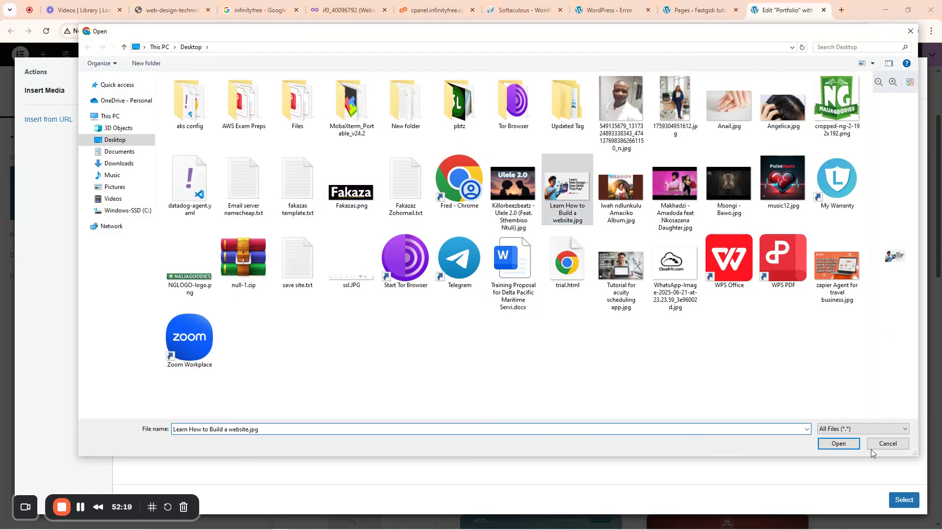
left_click(849, 443)
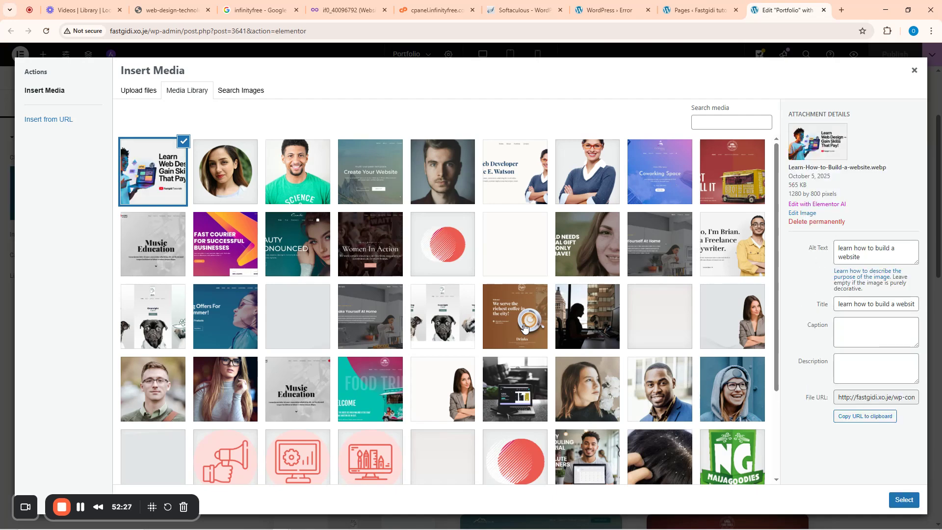
left_click(912, 501)
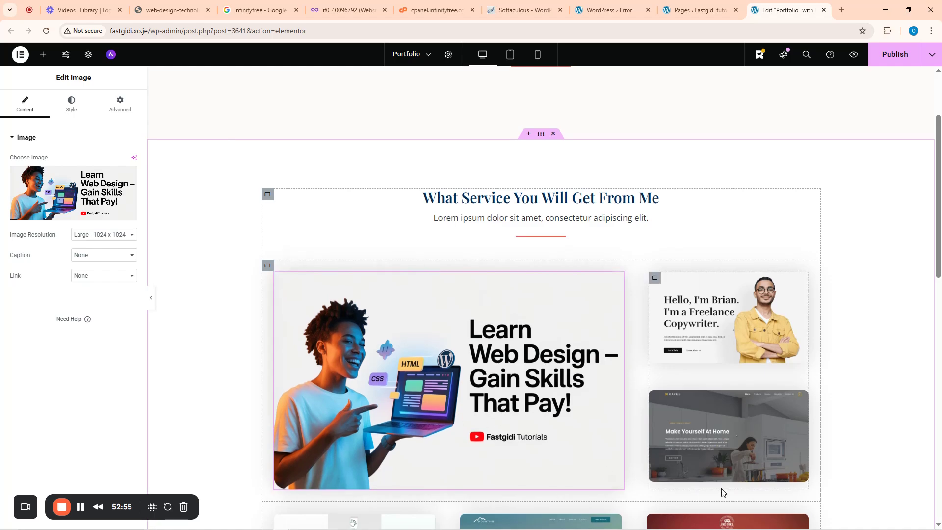
- Check the Portfolio layout and publish the page with the new Learn Web Design banner
scroll(652, 425, "down", 8)
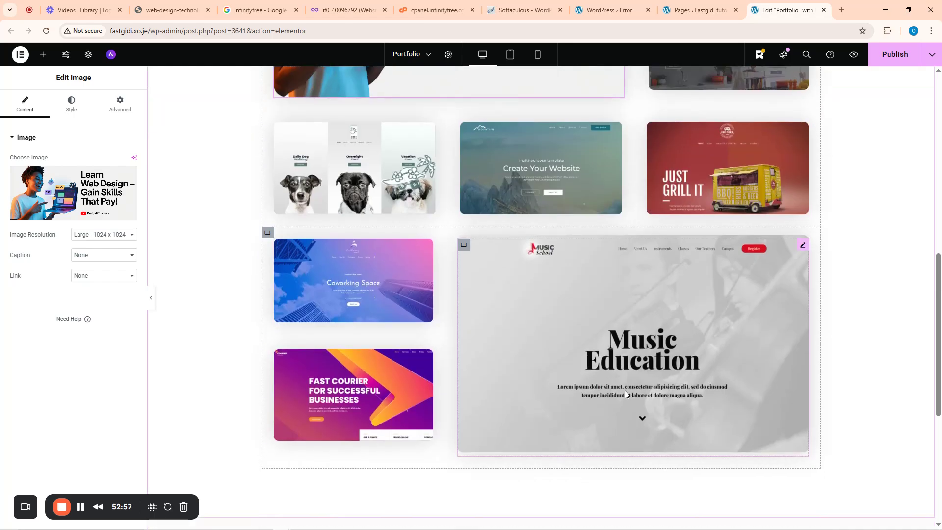
scroll(625, 390, "up", 10)
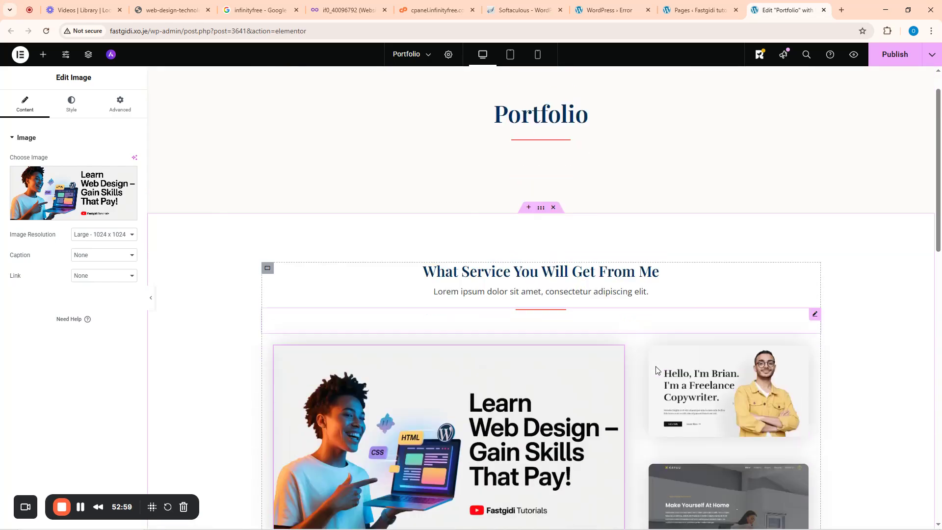
scroll(655, 369, "down", 7)
scroll(654, 365, "up", 8)
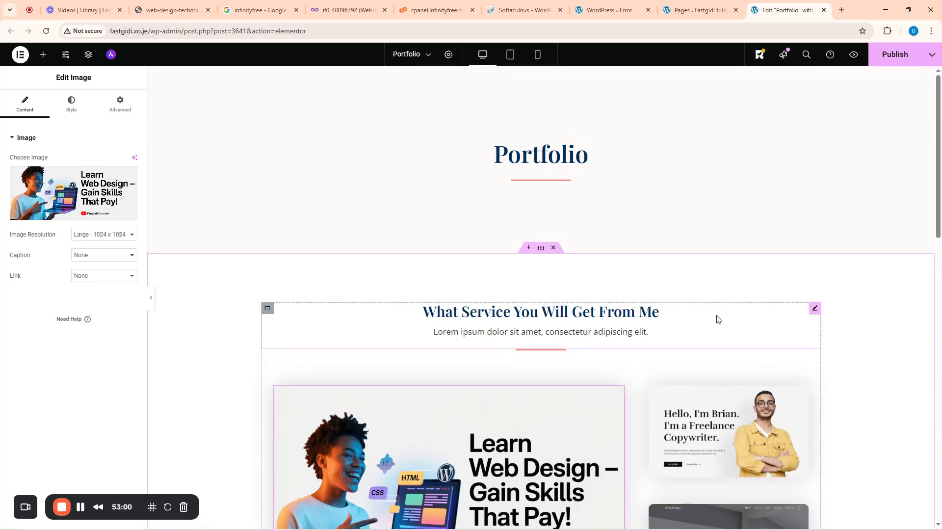
left_click(890, 56)
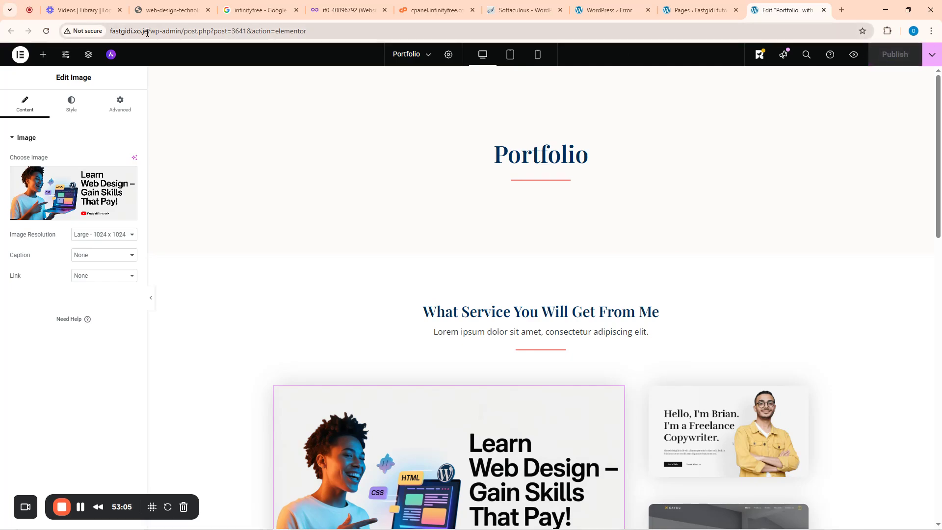
- Open the live site in a new tab from the WordPress Pages list
key("ctrl+shift+Tab")
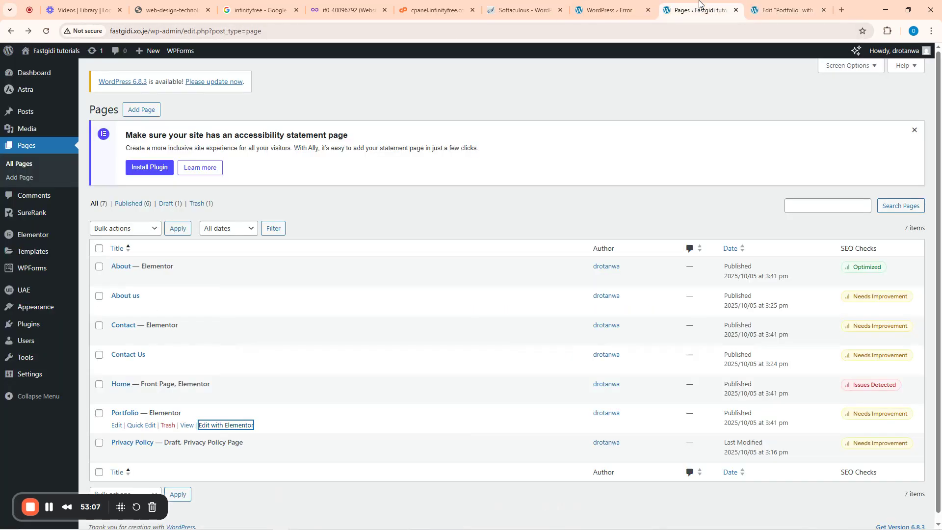
mouse_move(42, 52)
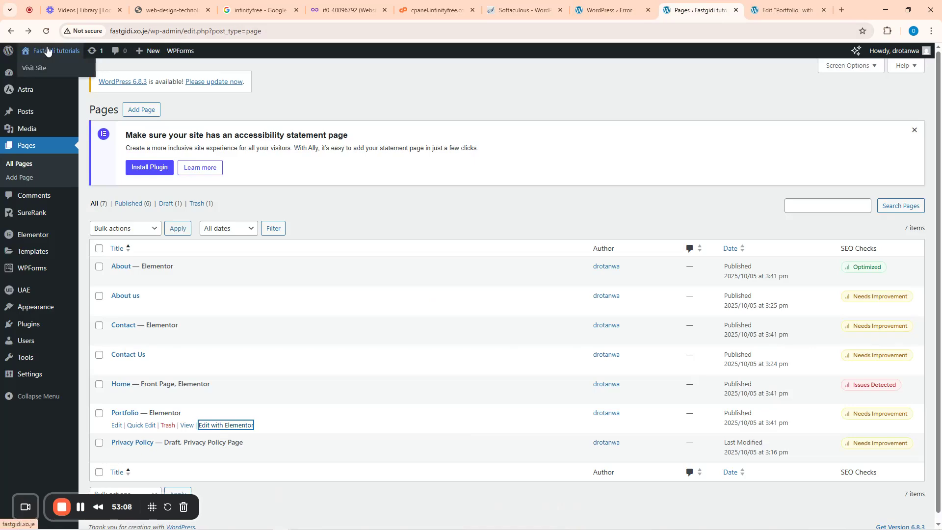
right_click(32, 72)
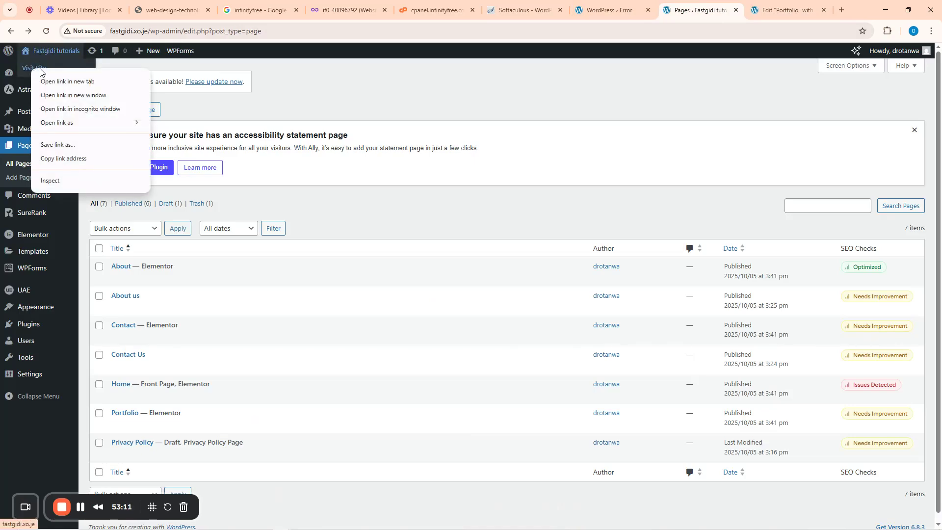
left_click(54, 80)
left_click(792, 4)
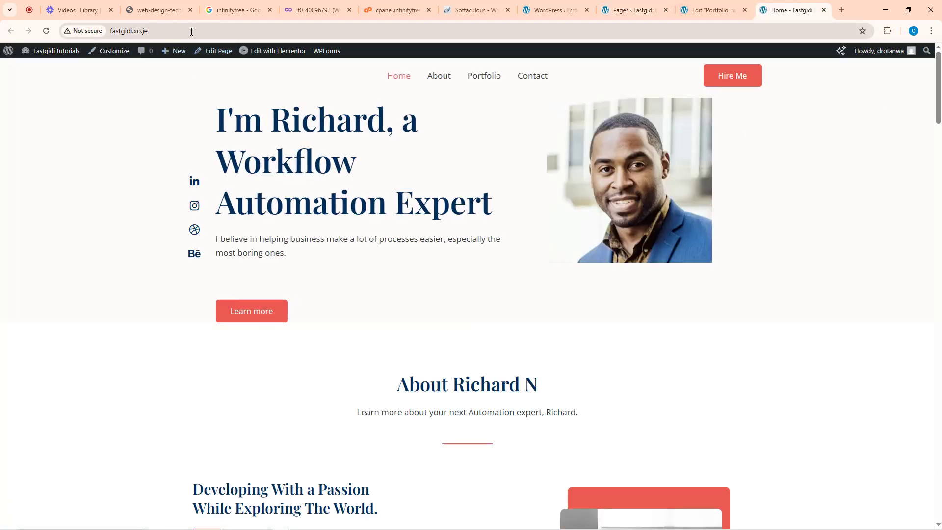
- Review the live About page, highlighting the JavaScript, HTML, CSS and Photoshop skill bar labels
left_click(441, 77)
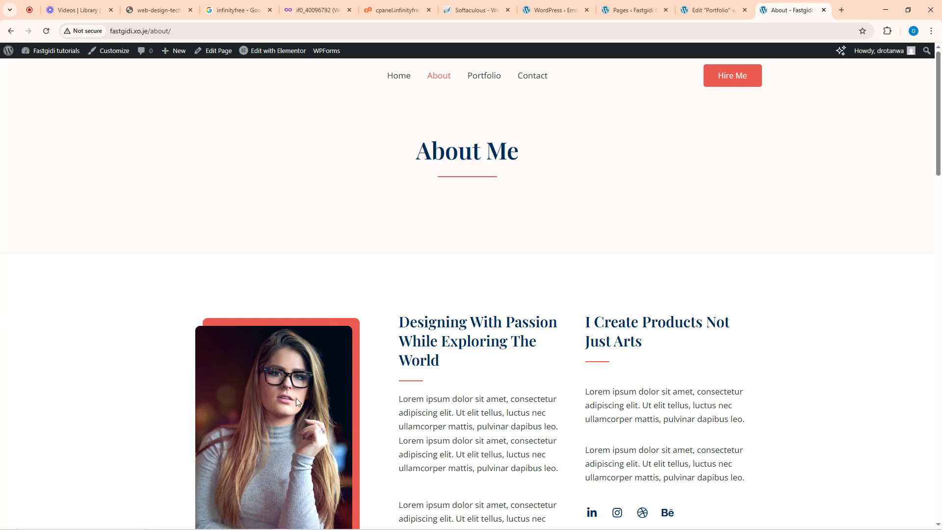
scroll(428, 405, "down", 9)
scroll(446, 332, "up", 6)
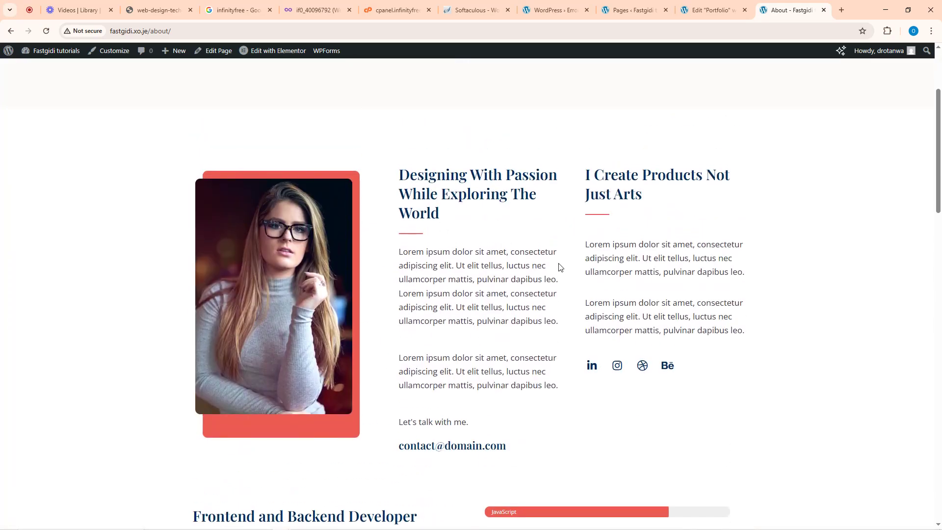
scroll(560, 267, "down", 7)
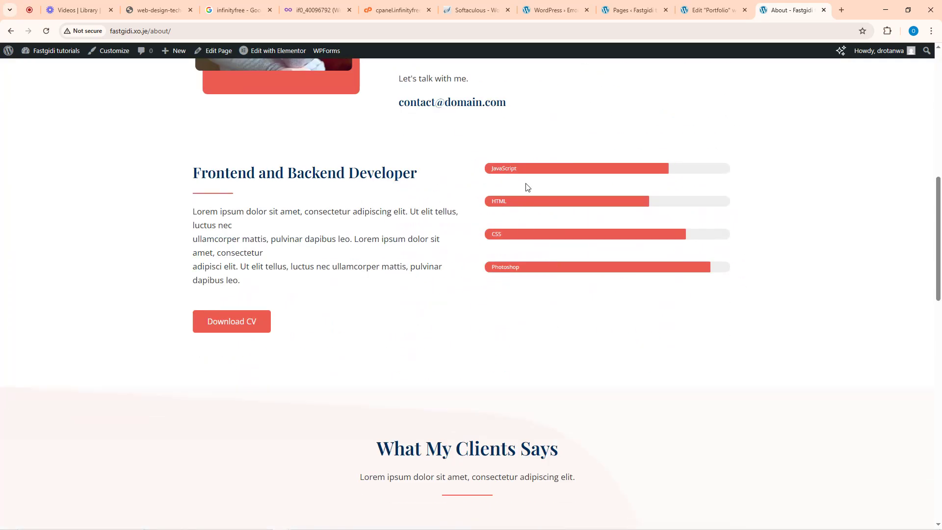
scroll(559, 288, "down", 8)
scroll(580, 316, "up", 8)
mouse_move(497, 168)
left_mouse_down()
mouse_move(522, 172)
mouse_move(484, 168)
left_mouse_up()
left_click_drag(476, 203, 547, 205)
left_click_drag(475, 240, 533, 237)
left_click_drag(469, 267, 583, 269)
scroll(549, 257, "up", 10)
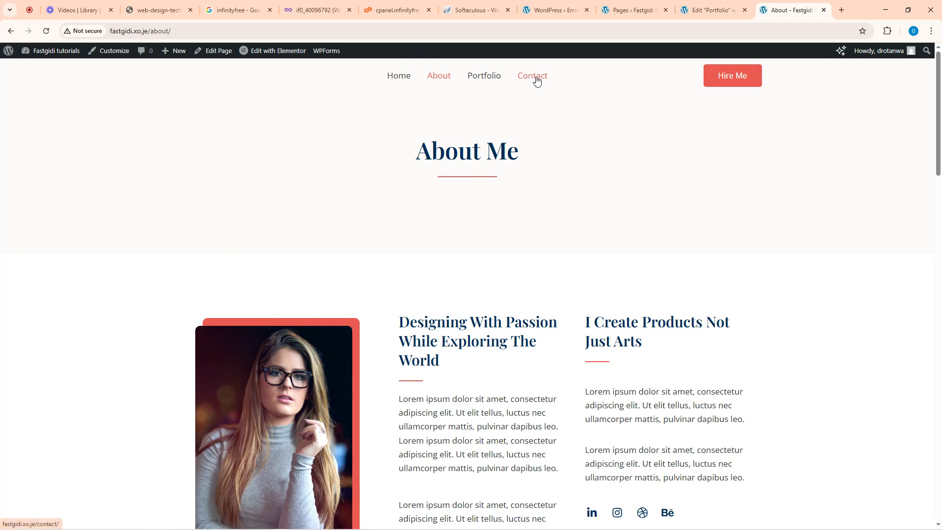
- View the Contact page, check the Learn Web Design banner on Portfolio, then return to Elementor
left_click(538, 80)
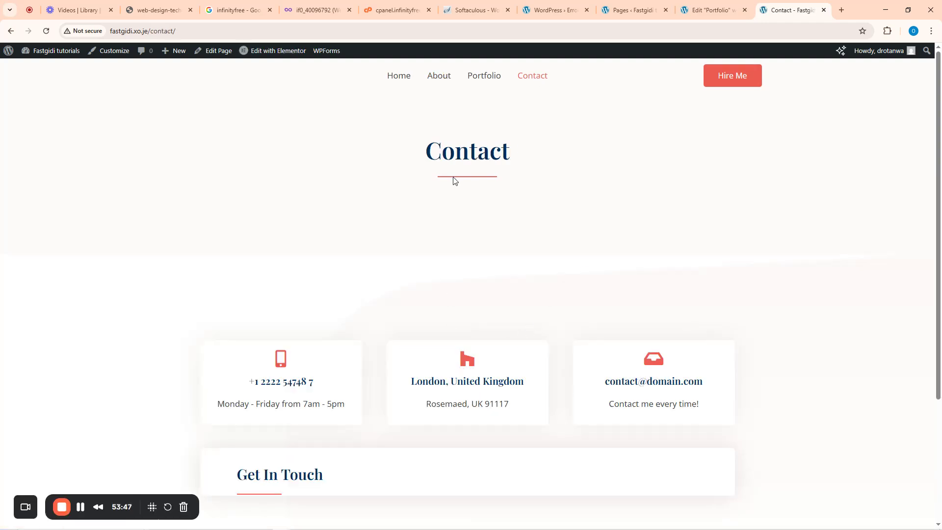
left_click(484, 79)
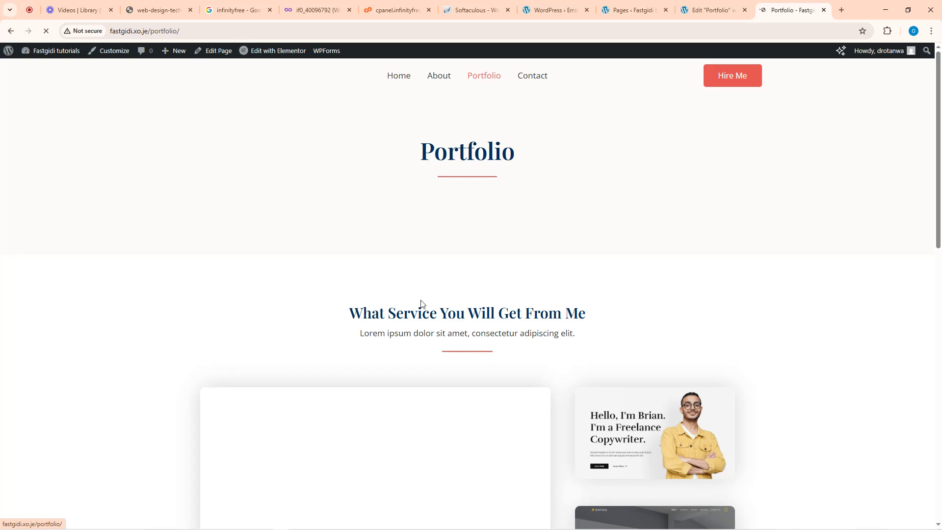
scroll(442, 363, "down", 1)
scroll(443, 363, "down", 6)
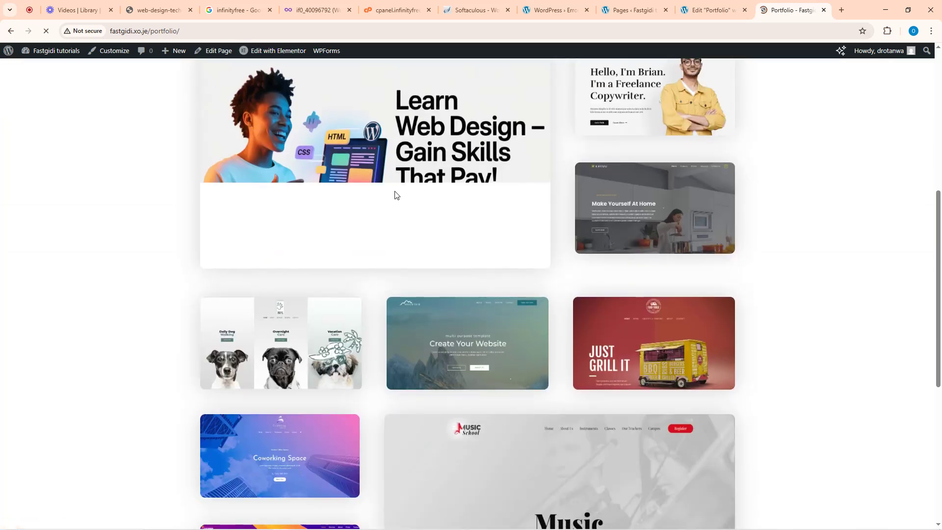
scroll(528, 370, "down", 6)
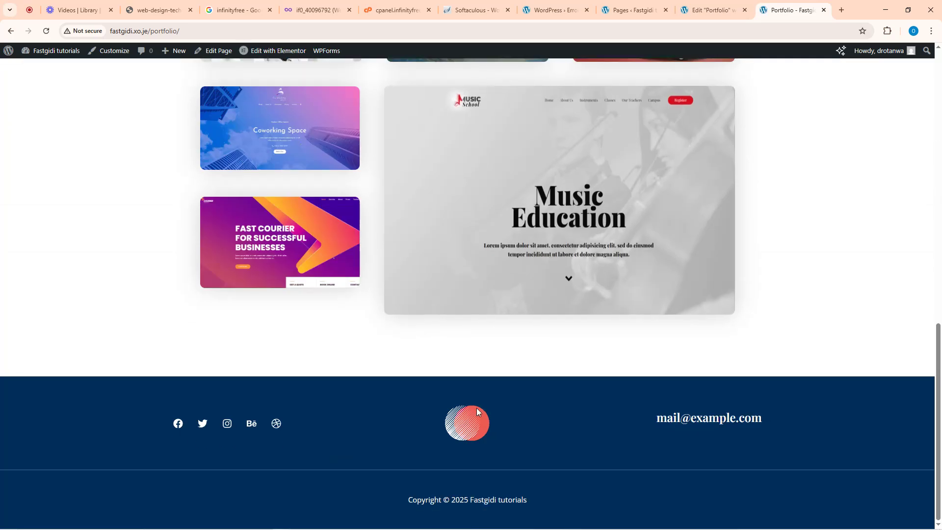
scroll(475, 408, "up", 5)
scroll(516, 257, "up", 10)
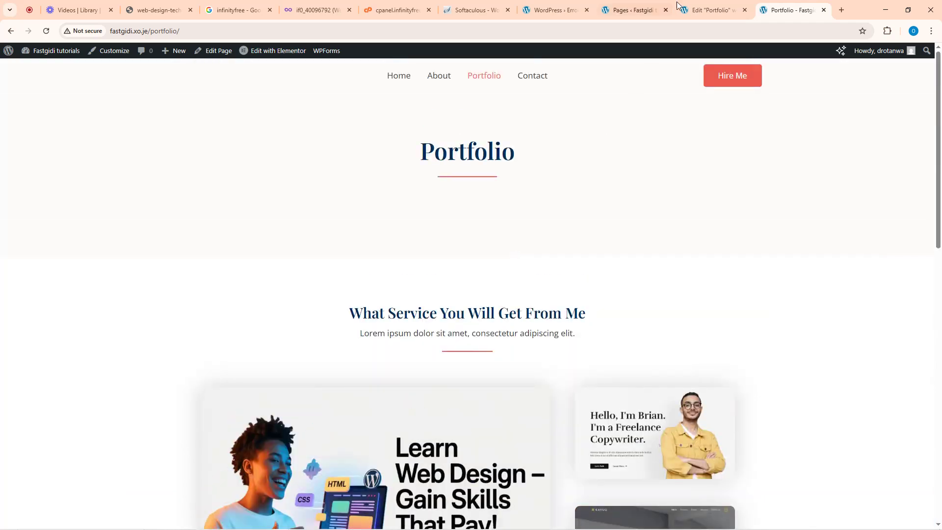
left_click(704, 7)
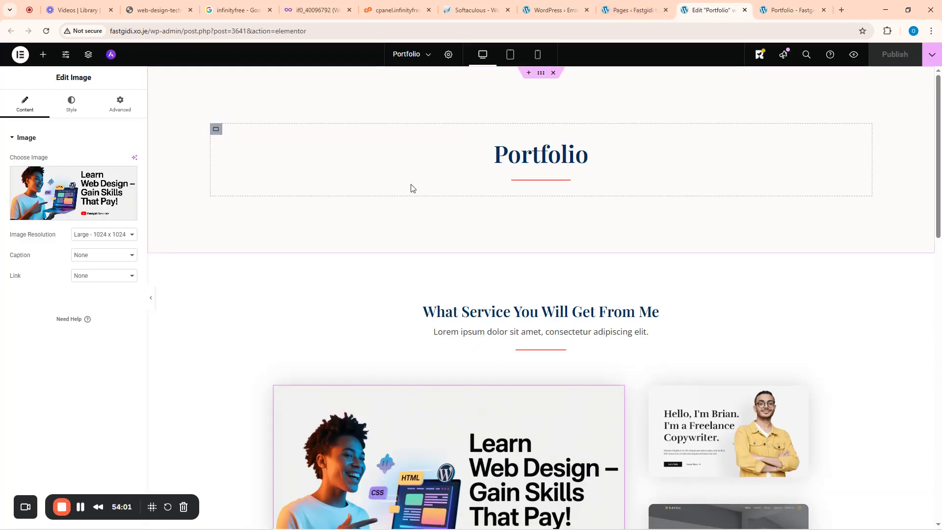